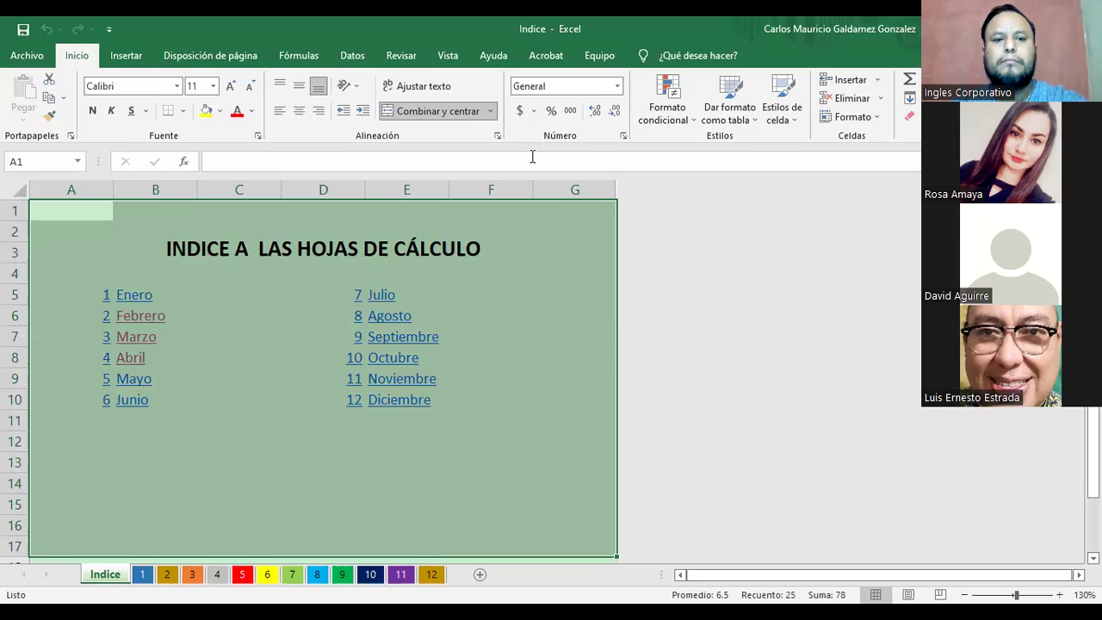
pyautogui.click(291, 500)
pyautogui.click(123, 430)
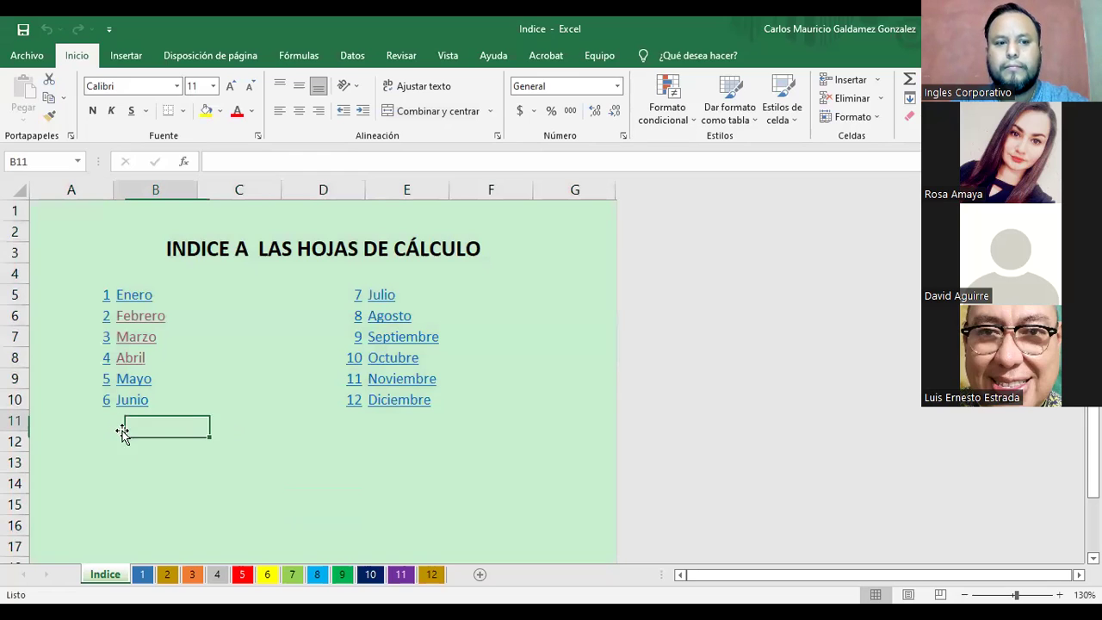
pyautogui.click(376, 417)
pyautogui.click(140, 421)
pyautogui.click(395, 422)
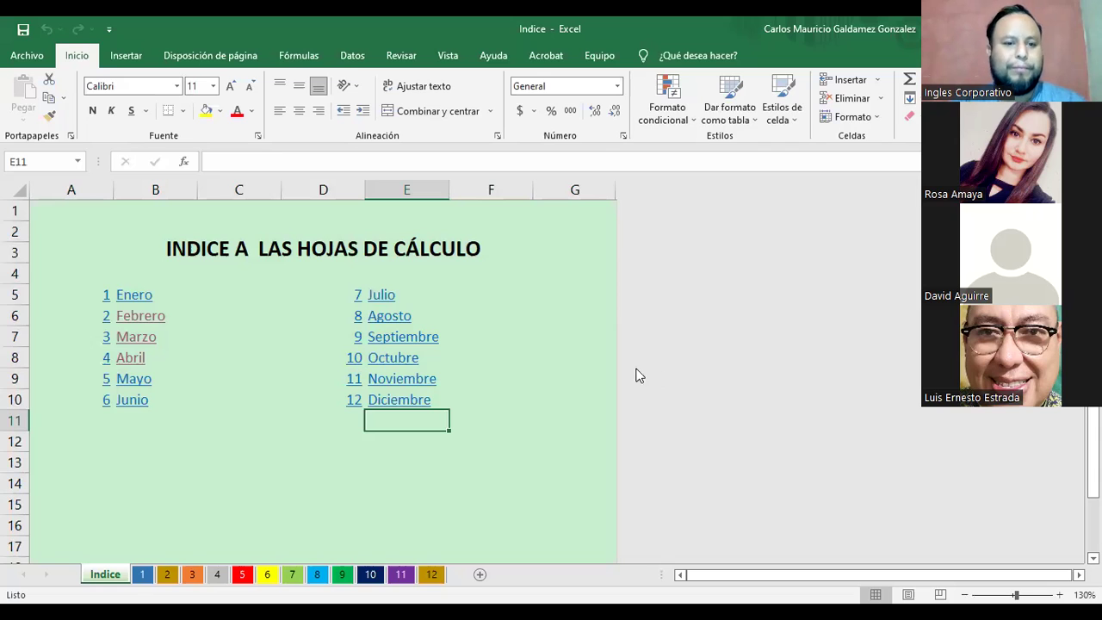
# Create a new blank workbook and add five more sheets, up to Hoja6
pyautogui.click(26, 61)
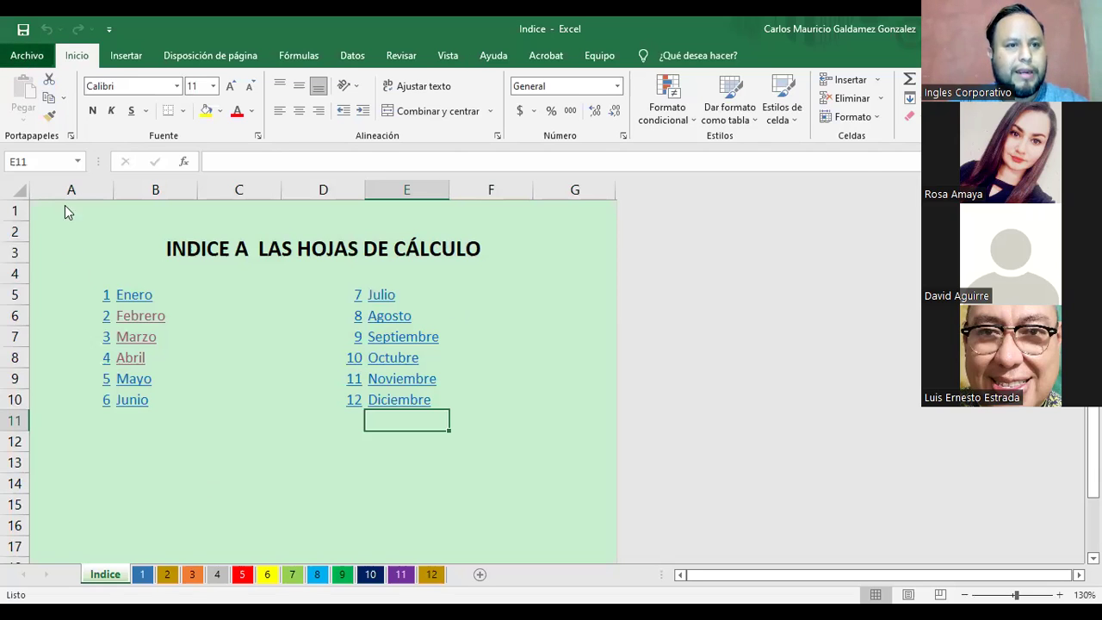
pyautogui.click(52, 134)
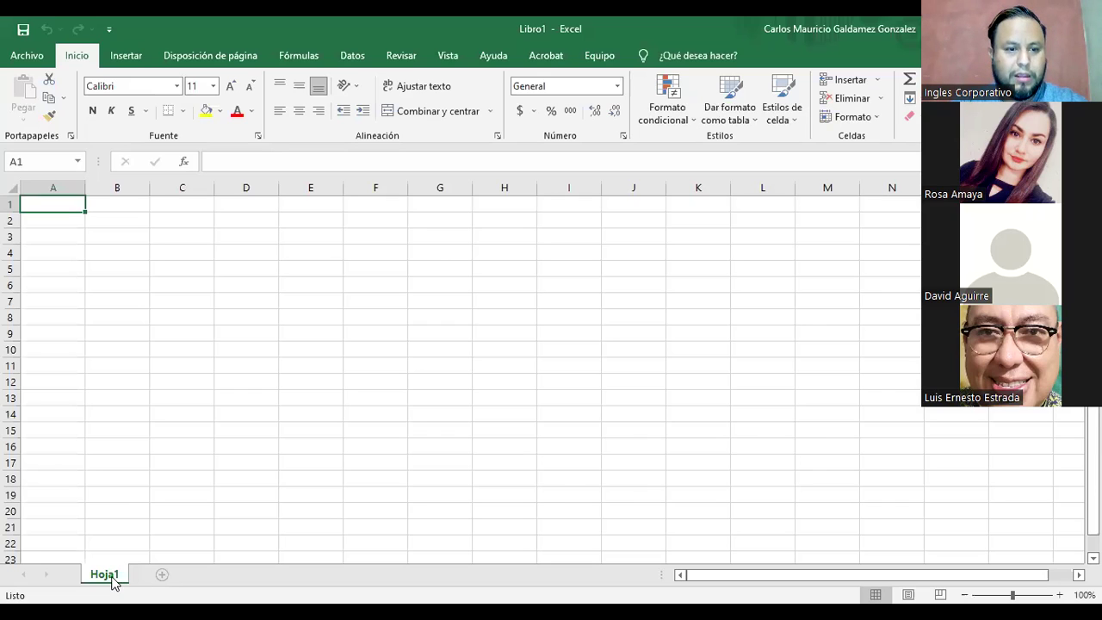
pyautogui.click(162, 576)
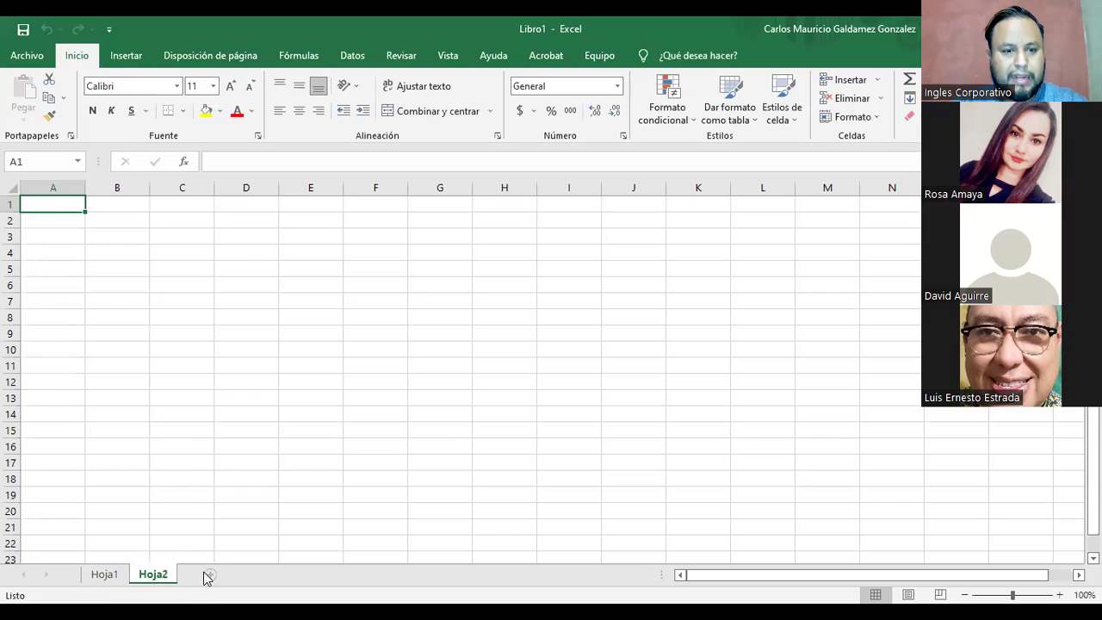
pyautogui.click(210, 576)
pyautogui.click(290, 575)
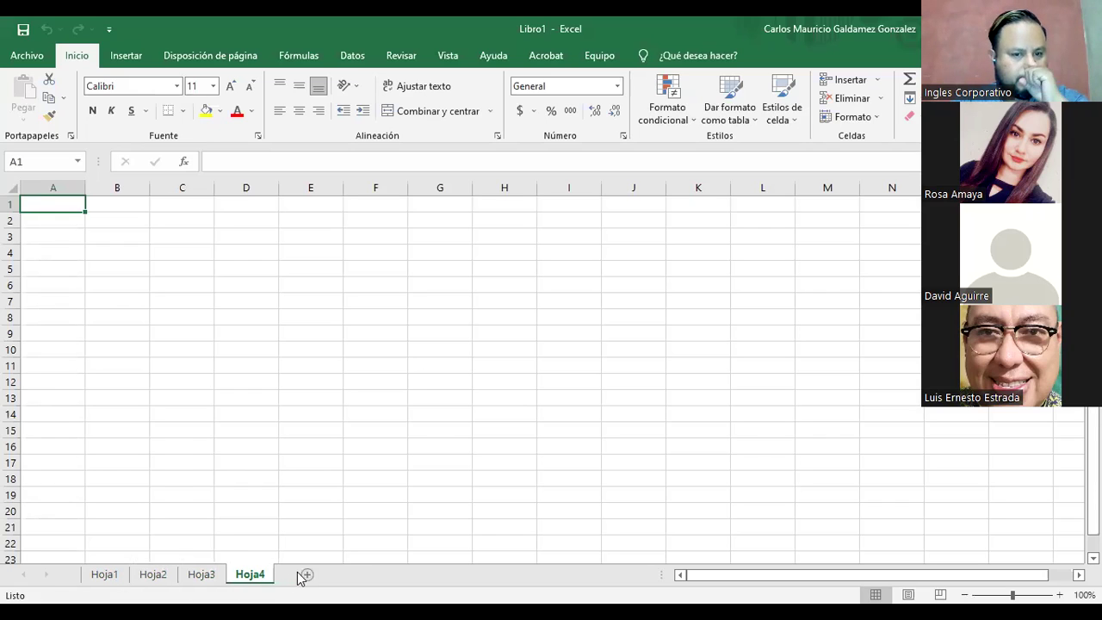
pyautogui.click(305, 577)
pyautogui.click(354, 577)
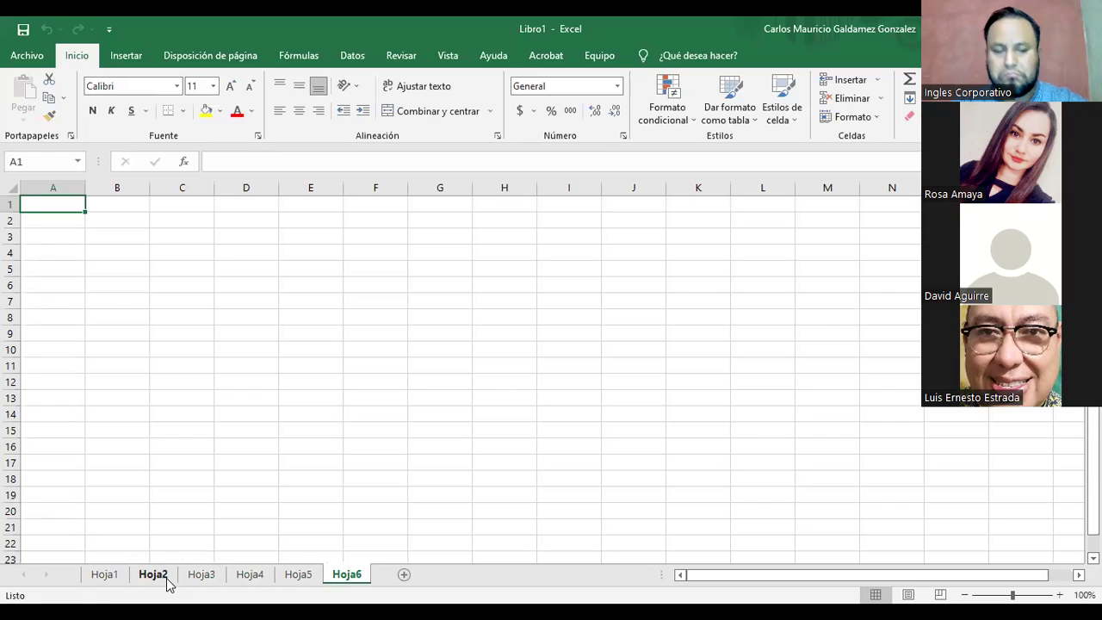
# Rename sheet Hoja1 as INDICE and sheet Hoja2 as 1°Trim
pyautogui.doubleClick(99, 577)
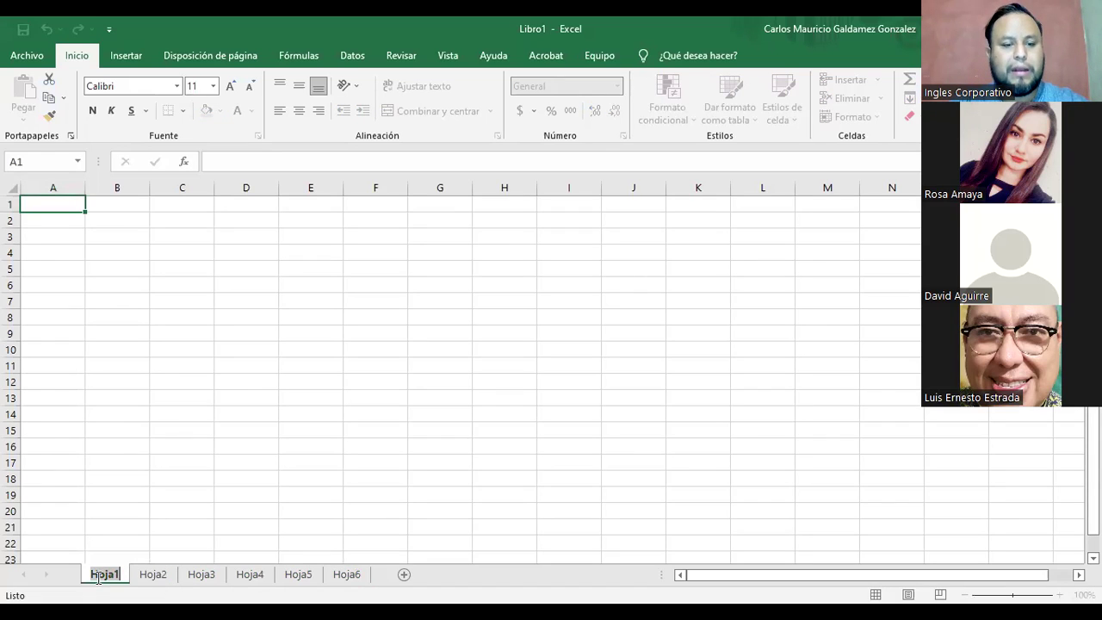
pyautogui.write('INDICE')
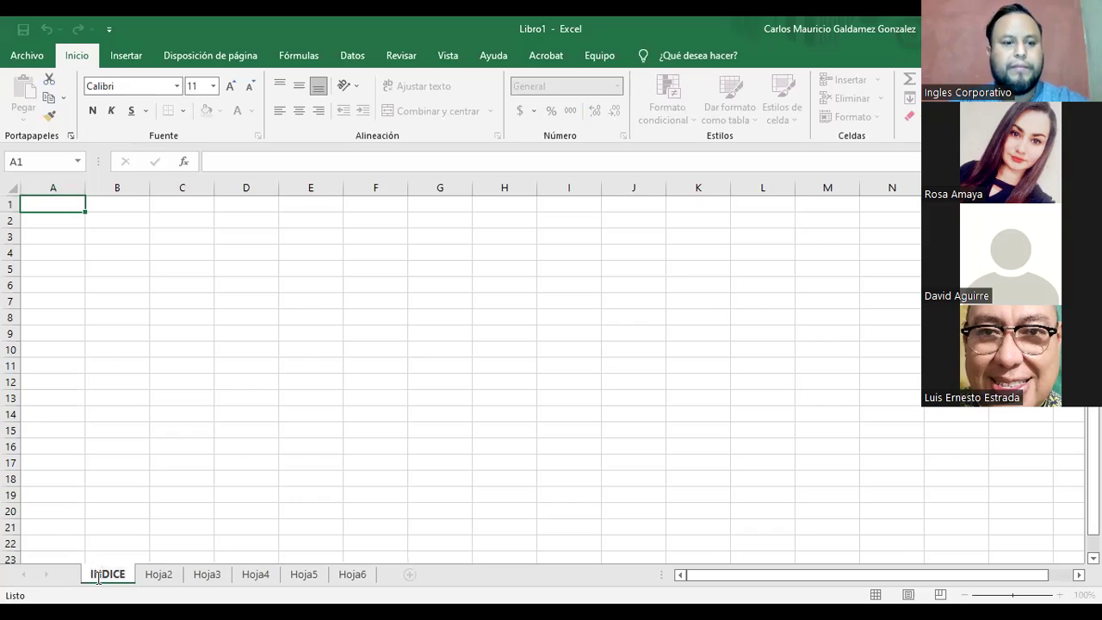
pyautogui.click(158, 576)
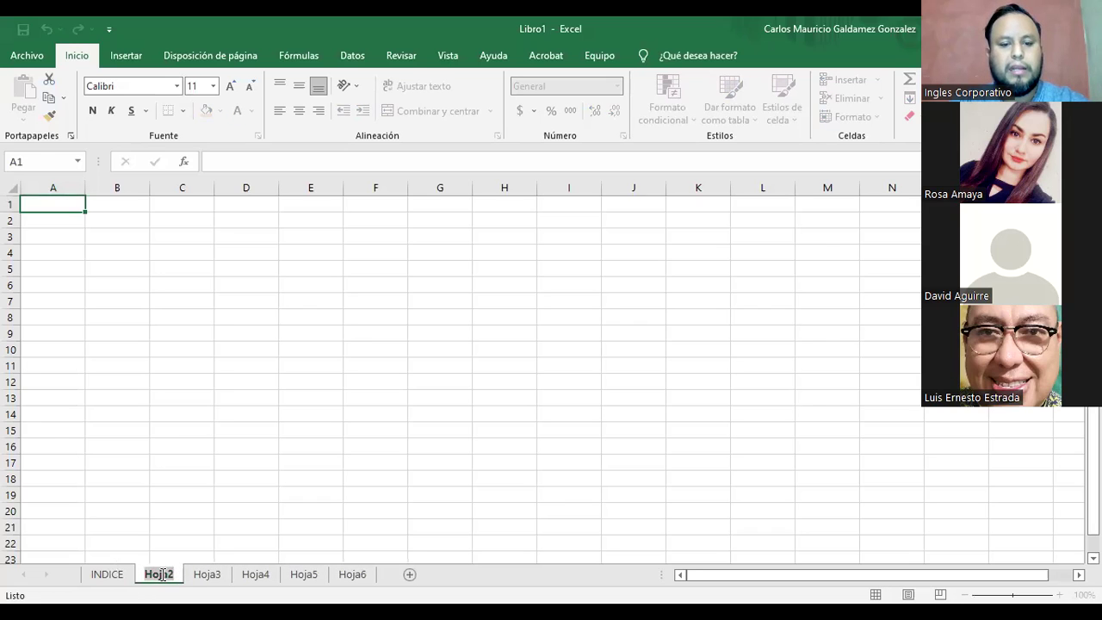
pyautogui.write('1ºTrim')
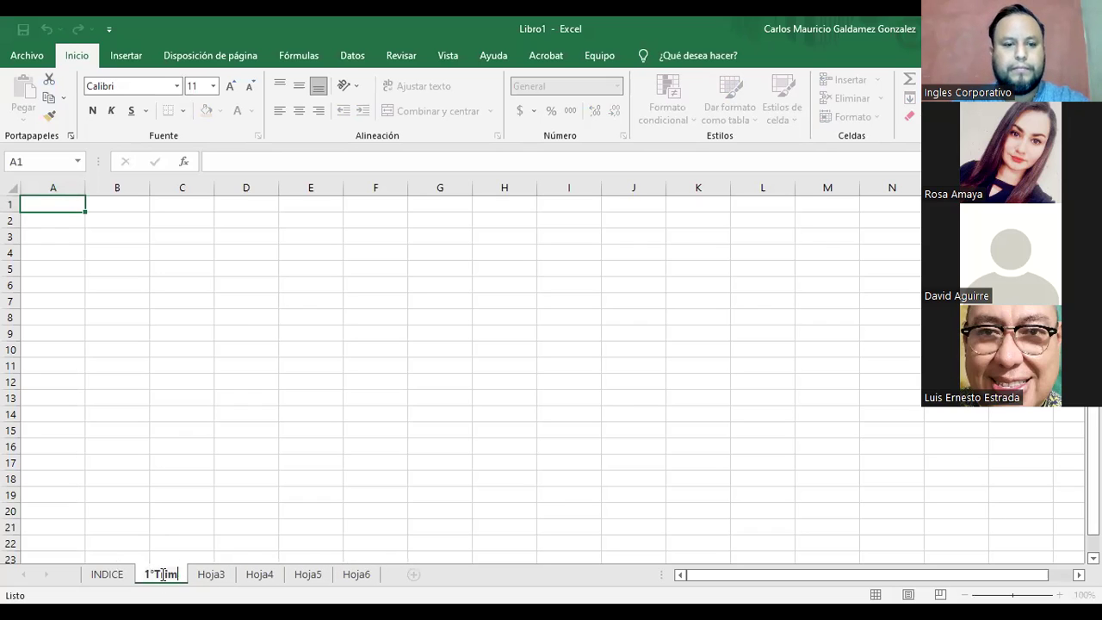
# Rename sheet Hoja3 as 2°Trim
pyautogui.click(211, 573)
pyautogui.doubleClick(213, 573)
pyautogui.write('1ºTrim')
pyautogui.press('Home')
pyautogui.press('Delete')
pyautogui.write('2')
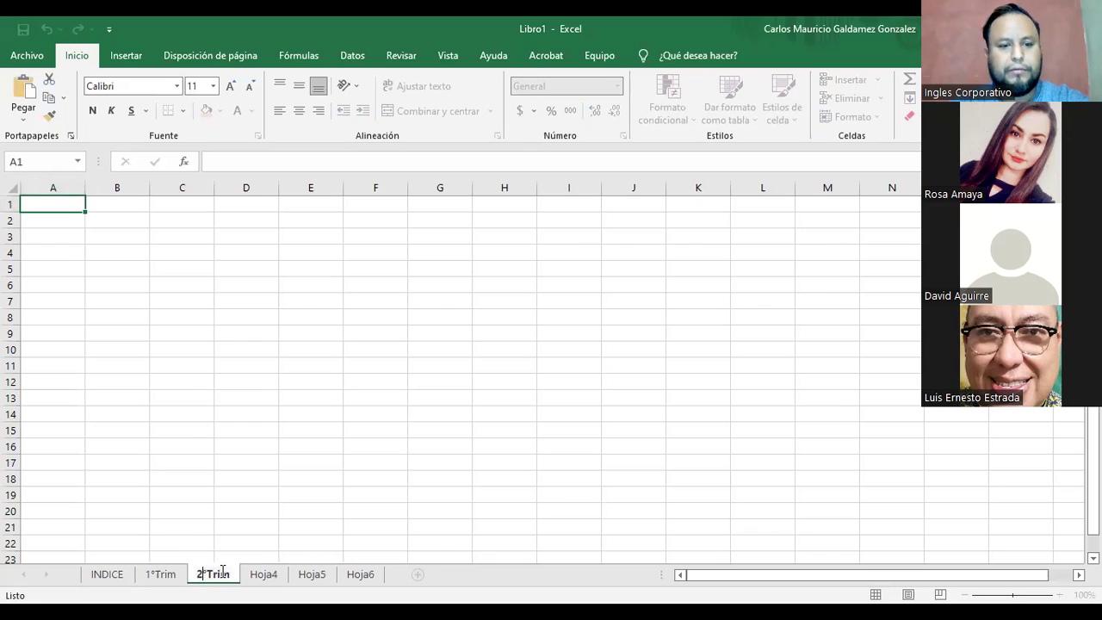
pyautogui.press('Return')
# Rename sheet Hoja4 as 3°Trim
pyautogui.doubleClick(263, 573)
pyautogui.write('1ºTrim')
pyautogui.press('Home')
pyautogui.press('Delete')
pyautogui.write('3')
pyautogui.press('Return')
# Rename sheet Hoja5 as 4°Trim and sheet Hoja6 as CIERRE
pyautogui.doubleClick(315, 574)
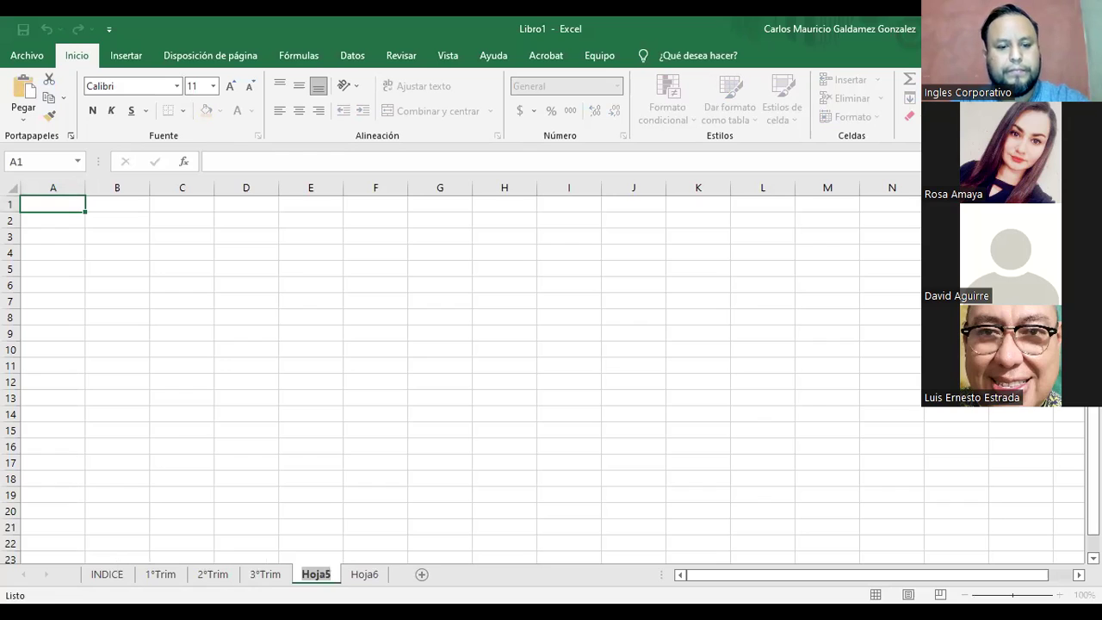
pyautogui.write('4ºTrim')
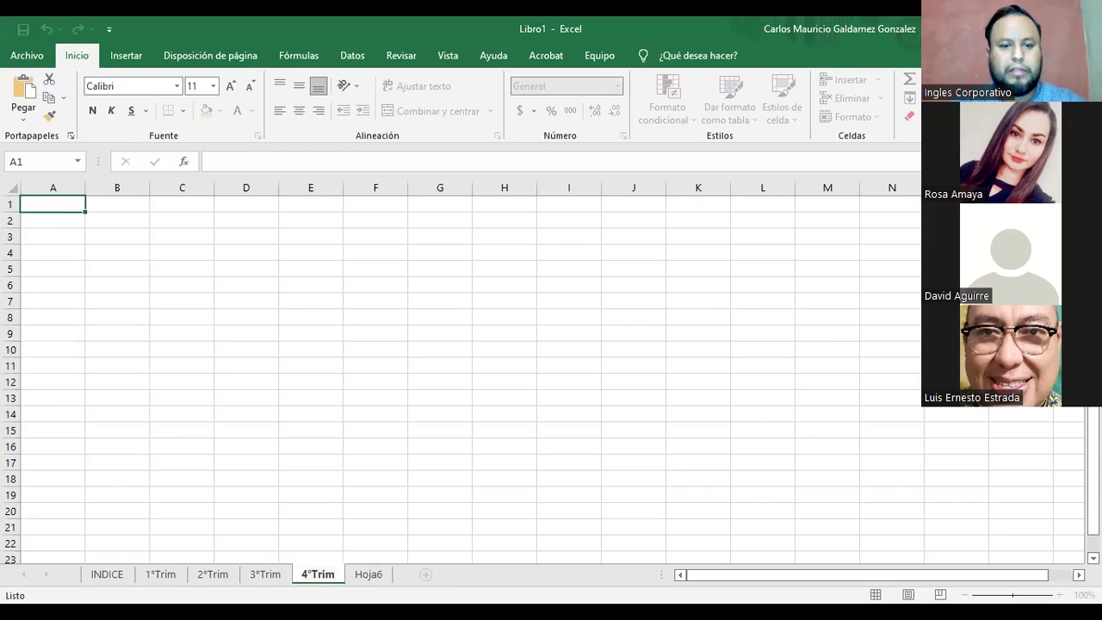
pyautogui.doubleClick(362, 574)
pyautogui.write('CIERRE')
pyautogui.press('Return')
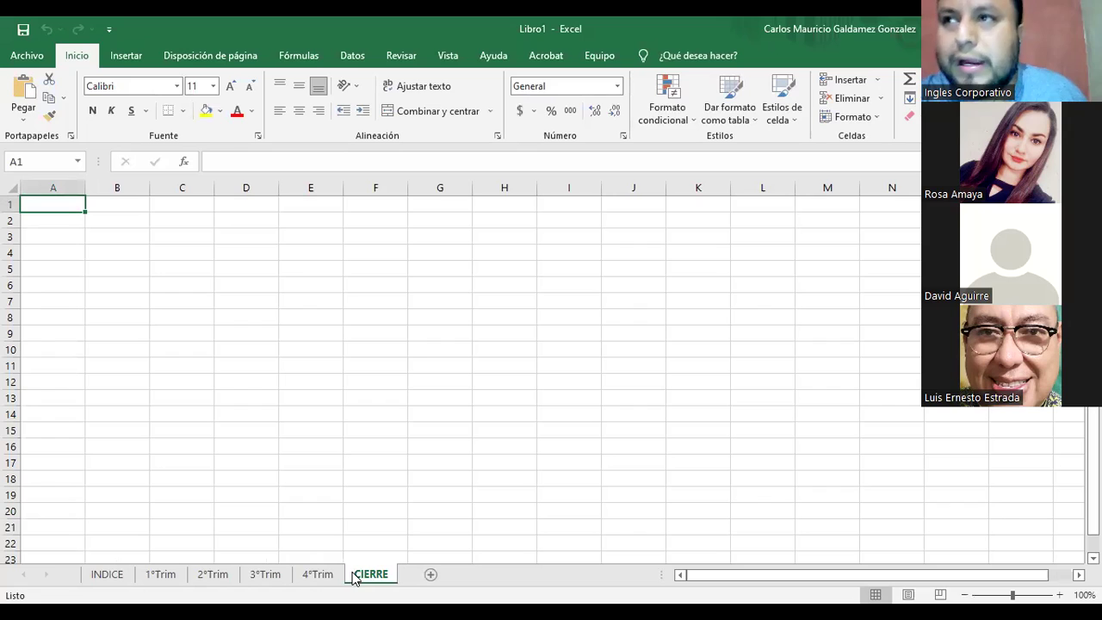
# Enter the headers Corr, Descripcion and Costo in cells A1 to C1 of the 1°Trim sheet
pyautogui.click(149, 574)
pyautogui.click(76, 237)
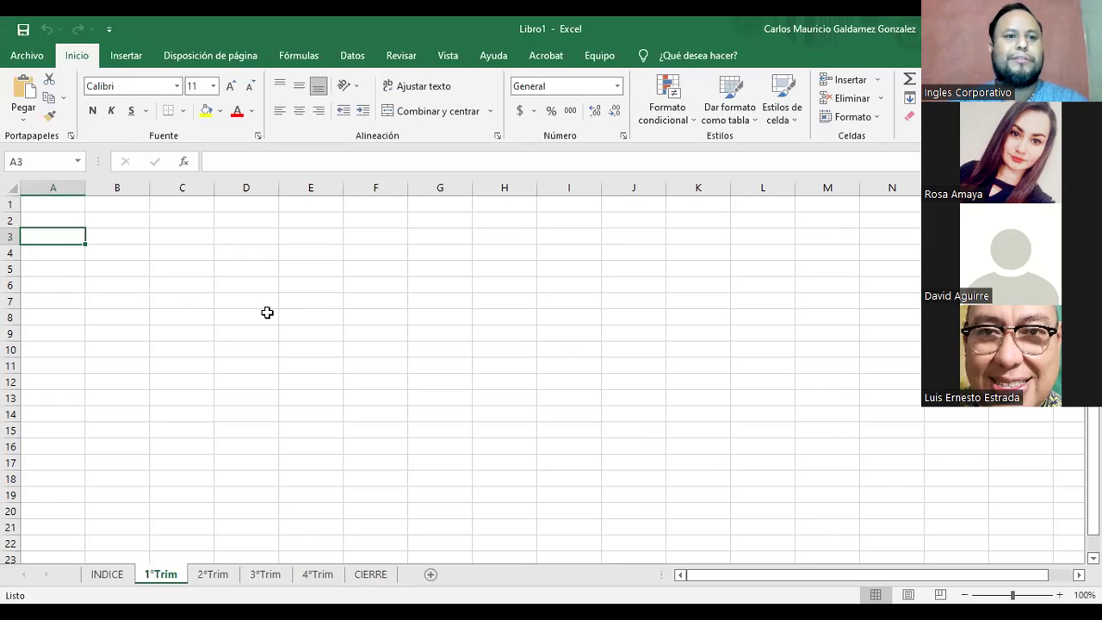
pyautogui.click(49, 203)
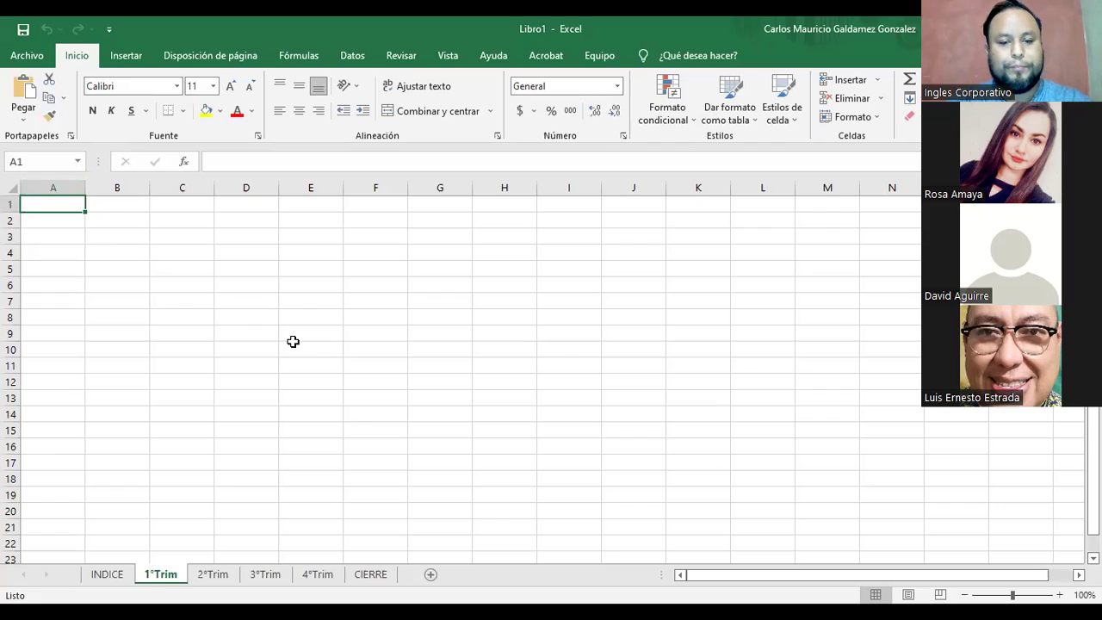
pyautogui.write('Corr')
pyautogui.press('Tab')
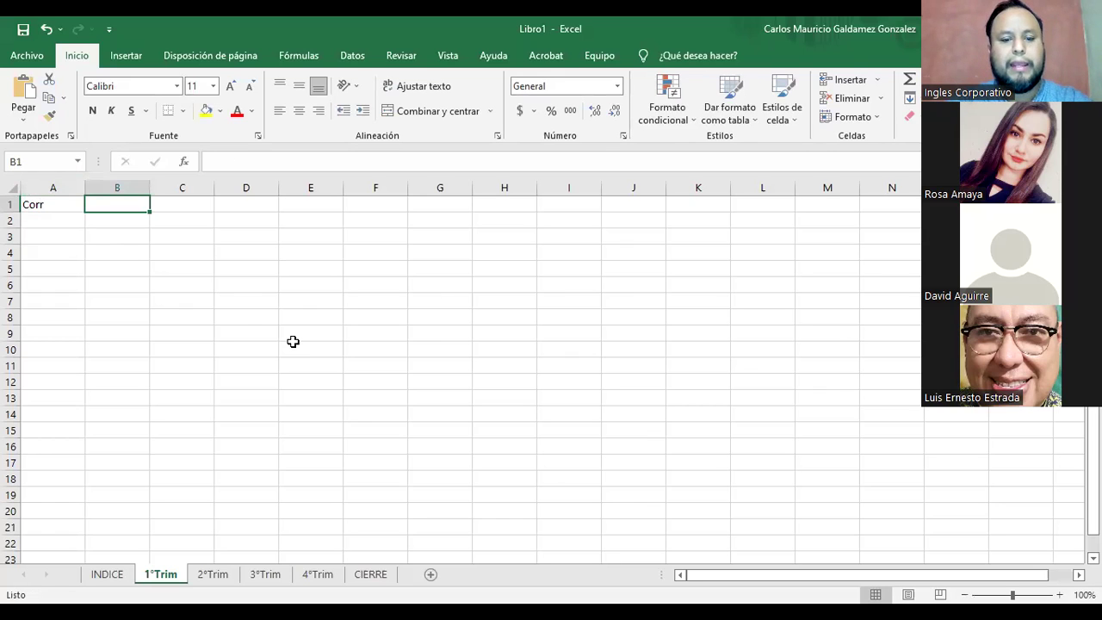
pyautogui.write('Descript')
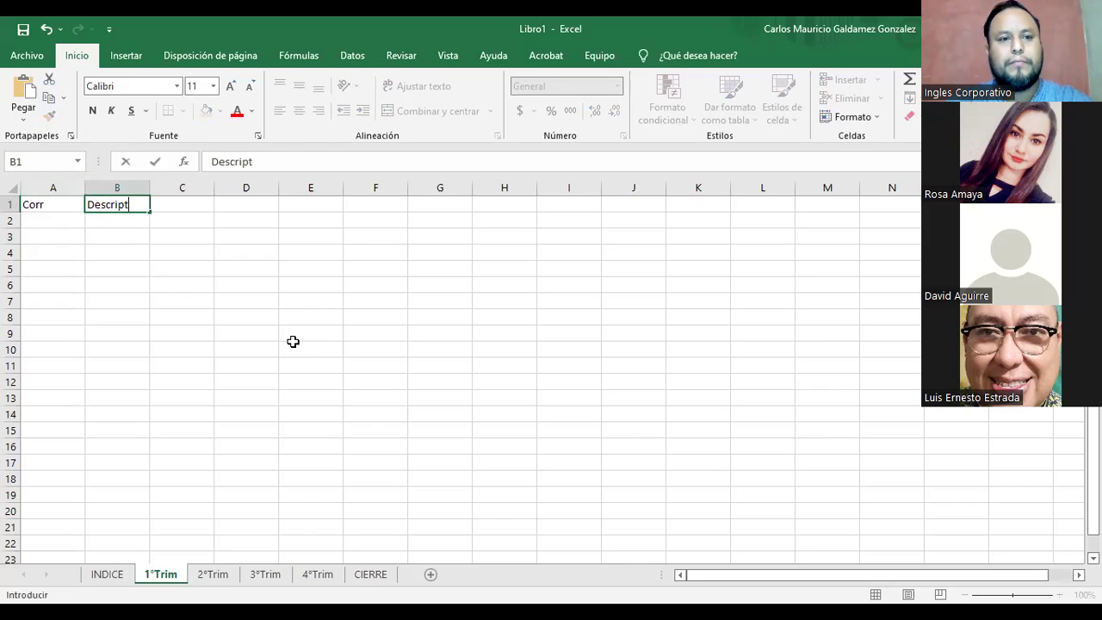
pyautogui.press('BackSpace')
pyautogui.write('cion')
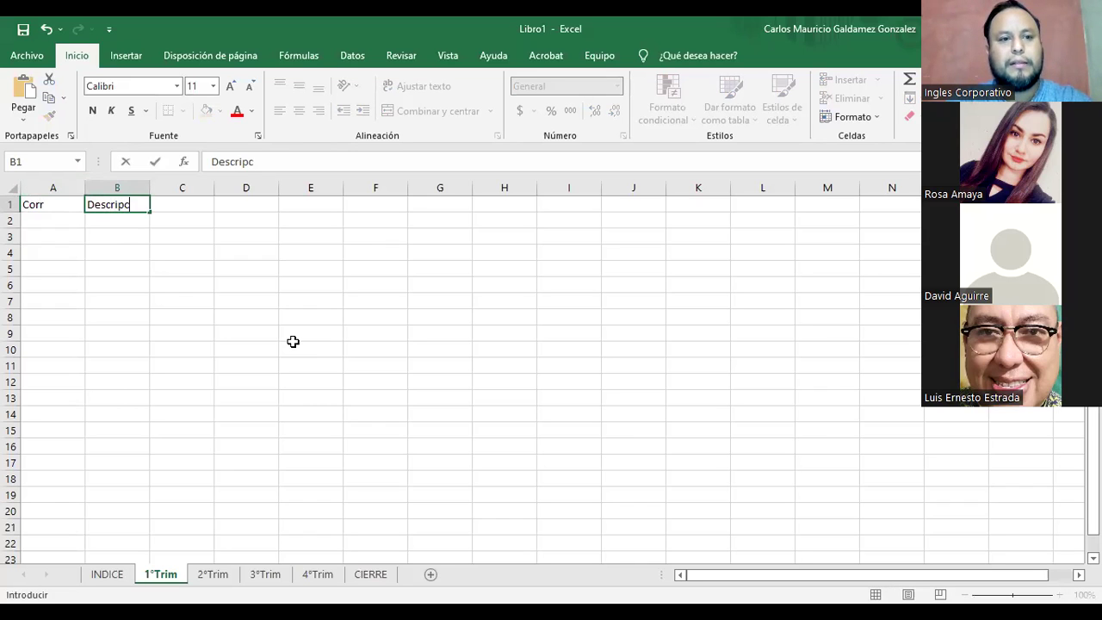
pyautogui.press('Tab')
pyautogui.write('Costo')
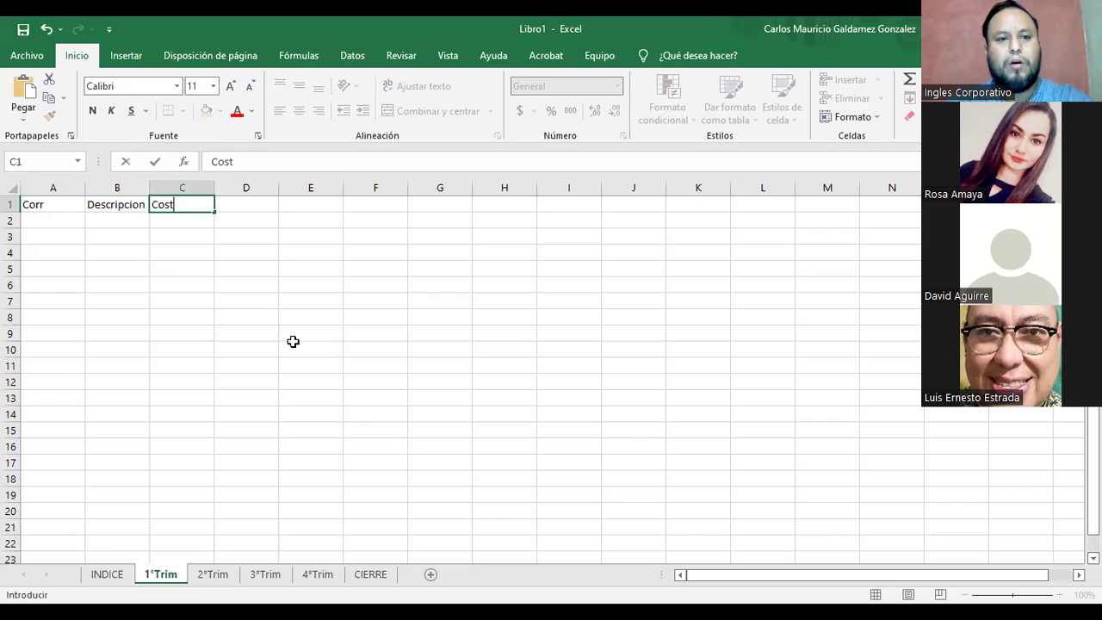
pyautogui.press('Tab')
pyautogui.write('Sub')
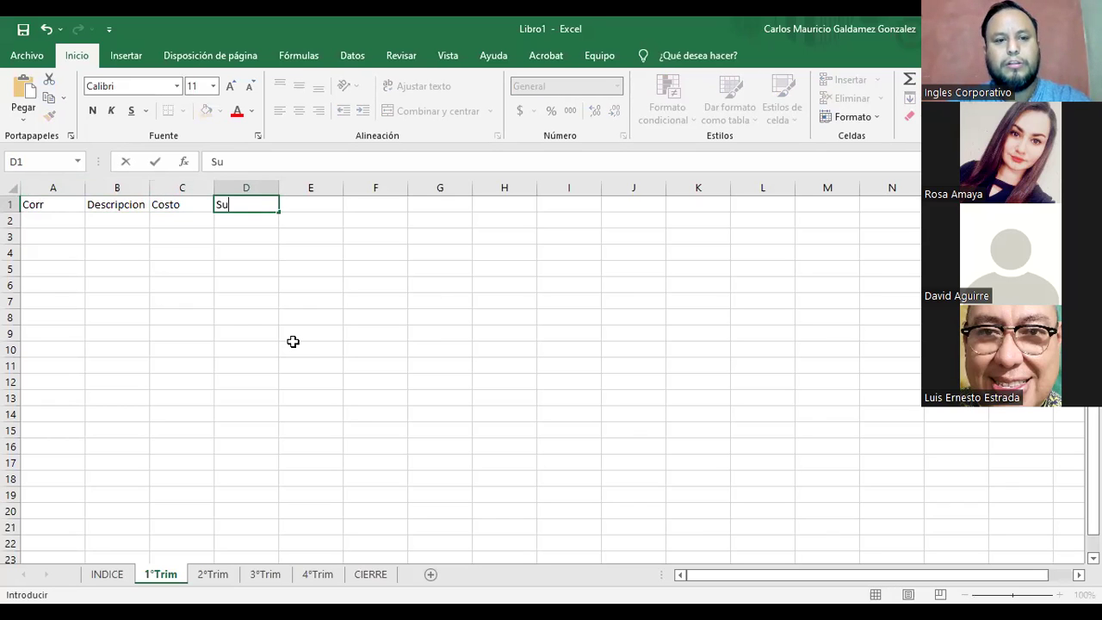
pyautogui.press('BackSpace')
pyautogui.press('BackSpace')
pyautogui.press('BackSpace')
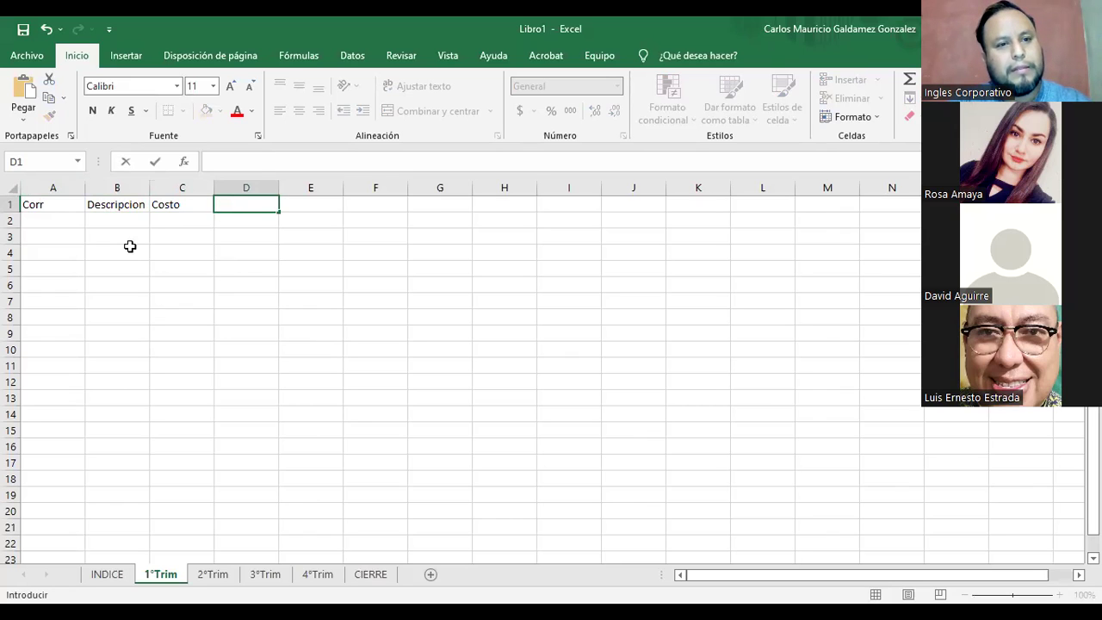
pyautogui.click(111, 204)
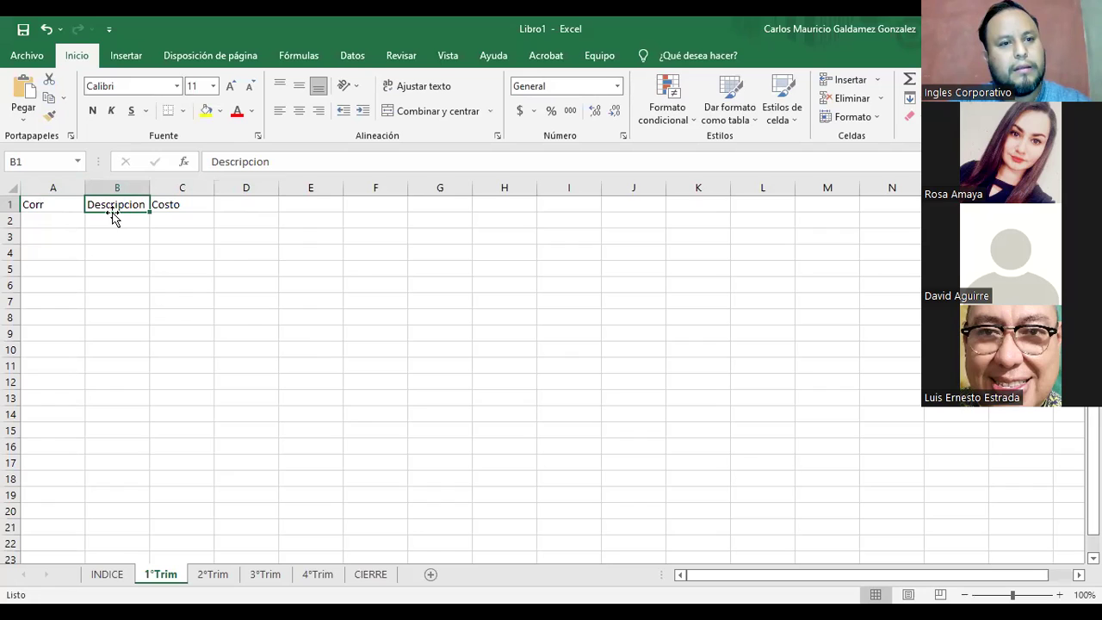
pyautogui.click(230, 204)
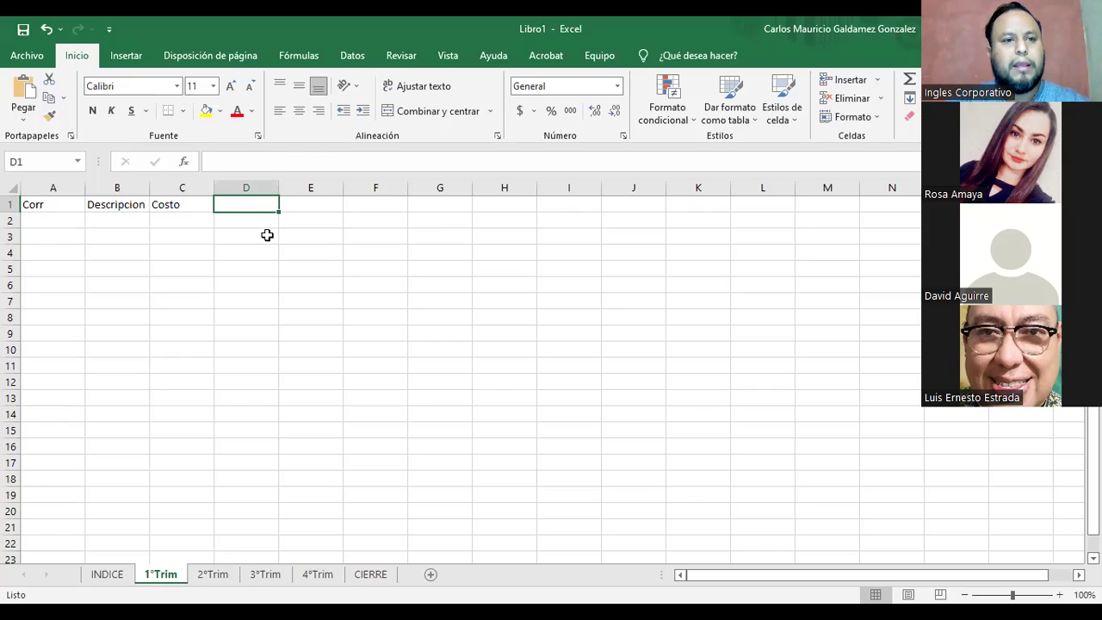
# Insert cells above the headers and add the title ENERO, merged and centered across A1:C1
pyautogui.moveTo(38, 204); pyautogui.dragTo(183, 208)
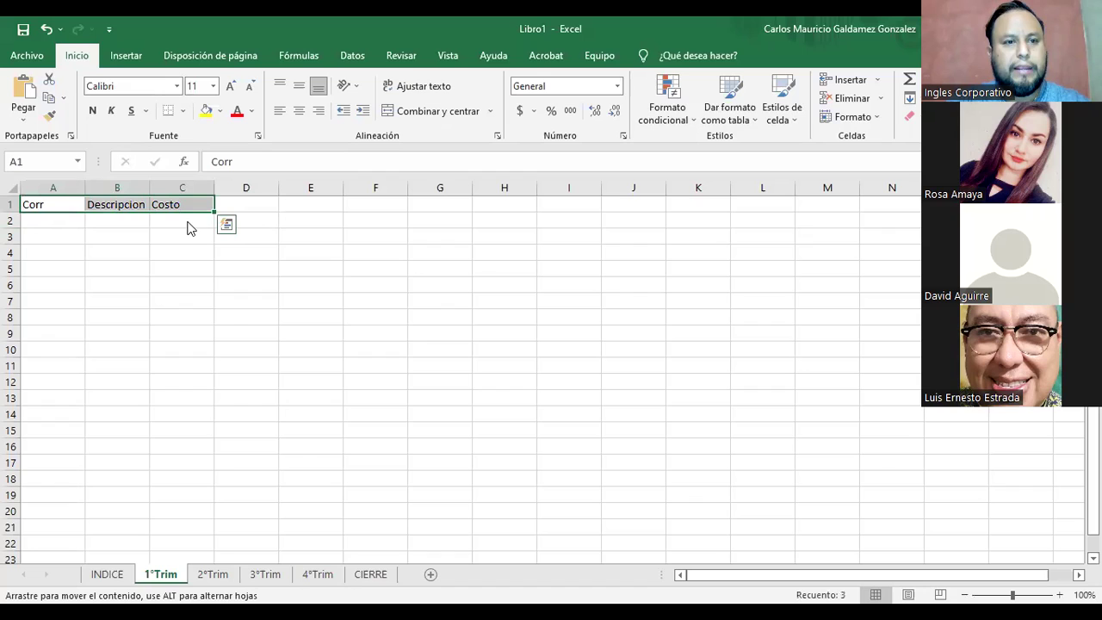
pyautogui.hotkey('ctrl', 'shift', '+')
pyautogui.write('ENERO')
pyautogui.click(164, 202)
pyautogui.moveTo(38, 204); pyautogui.dragTo(181, 204)
pyautogui.click(430, 111)
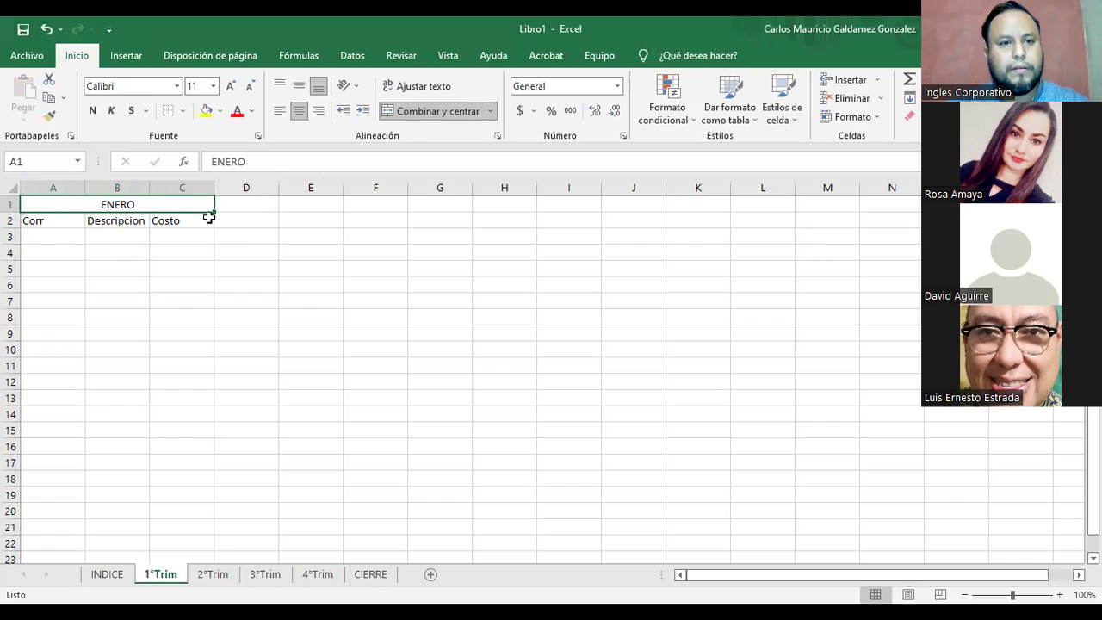
# Number the rows under Corr from 1 to 20 in A3:A22 by entering 1 and 2 and filling the series down
pyautogui.click(41, 220)
pyautogui.press('Down')
pyautogui.write('1')
pyautogui.press('Return')
pyautogui.write('2')
pyautogui.press('Return')
pyautogui.press('Up')
pyautogui.press('Up')
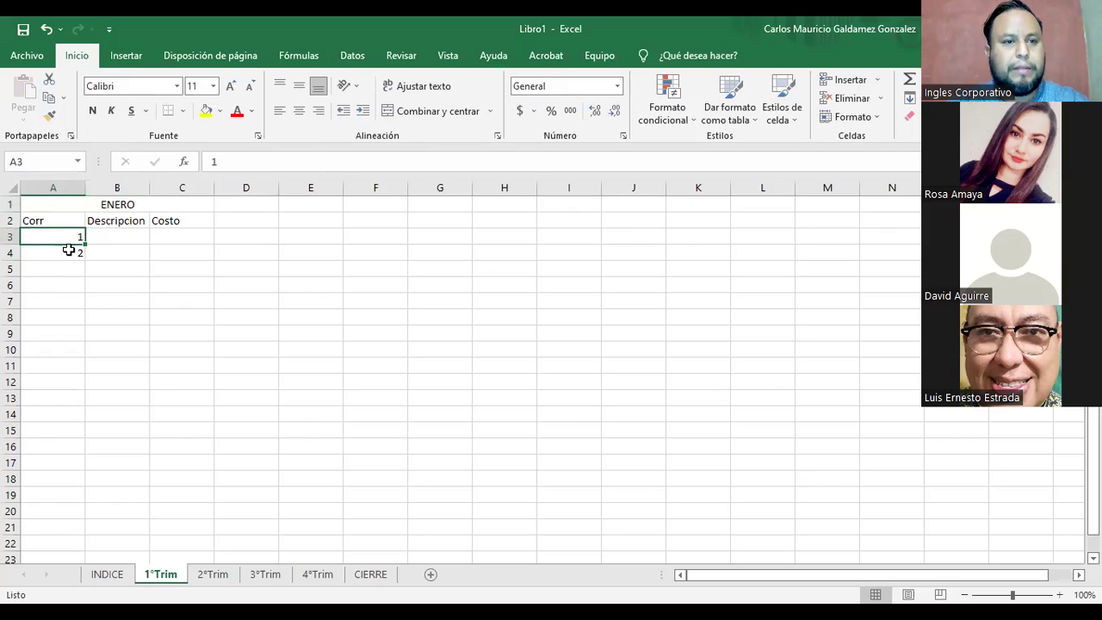
pyautogui.moveTo(74, 236); pyautogui.dragTo(72, 499)
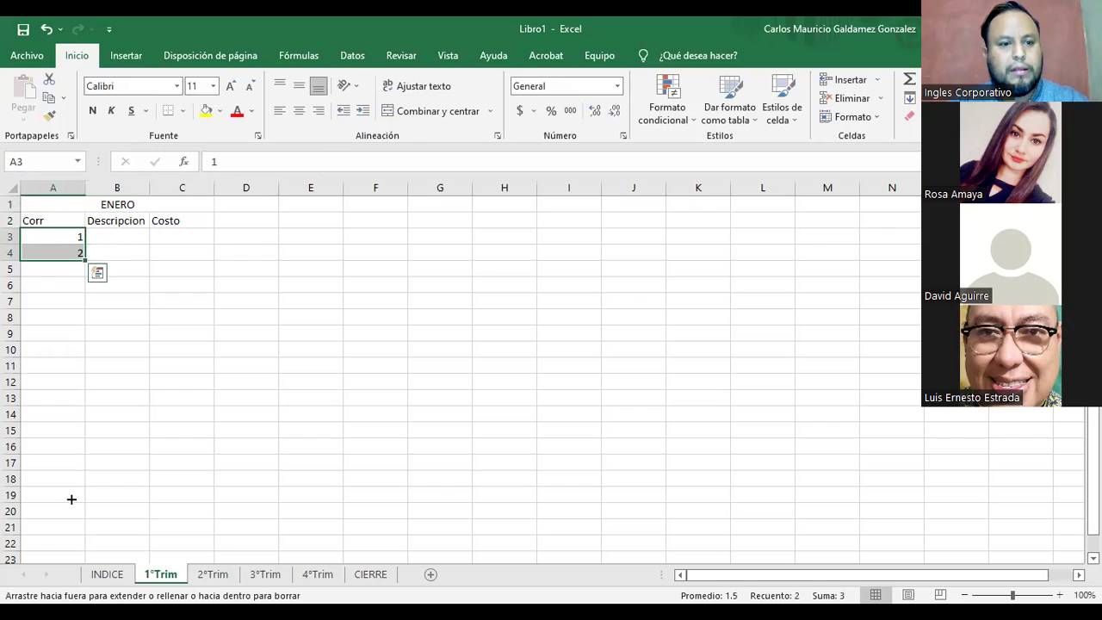
# Apply the accounting number format to the Costo cells C3:C22
pyautogui.moveTo(66, 217); pyautogui.dragTo(202, 542)
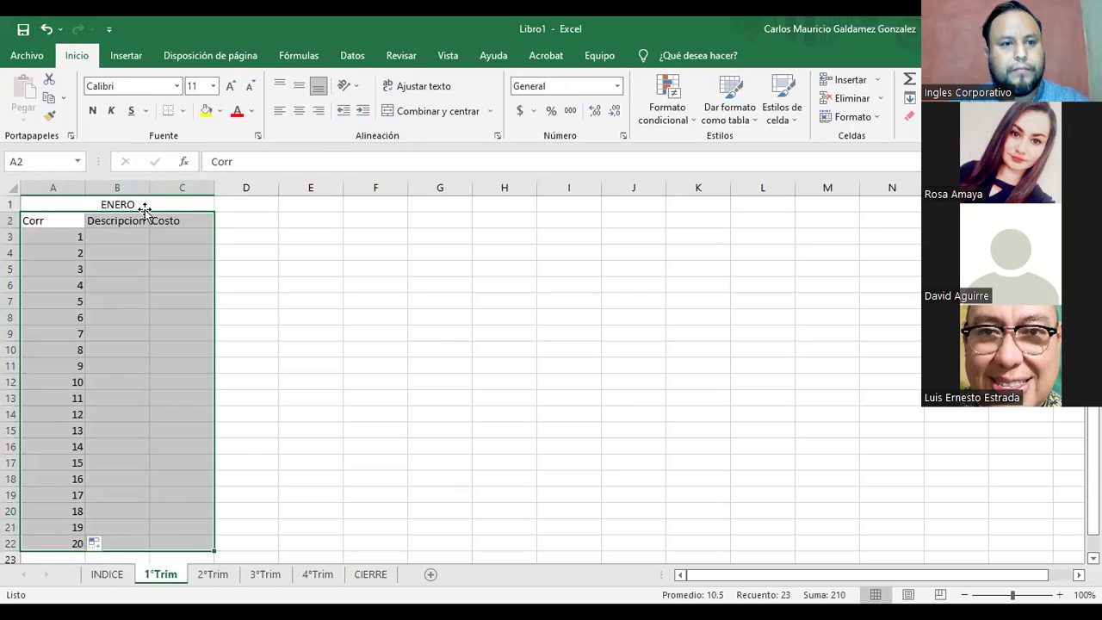
pyautogui.moveTo(175, 241); pyautogui.dragTo(199, 543)
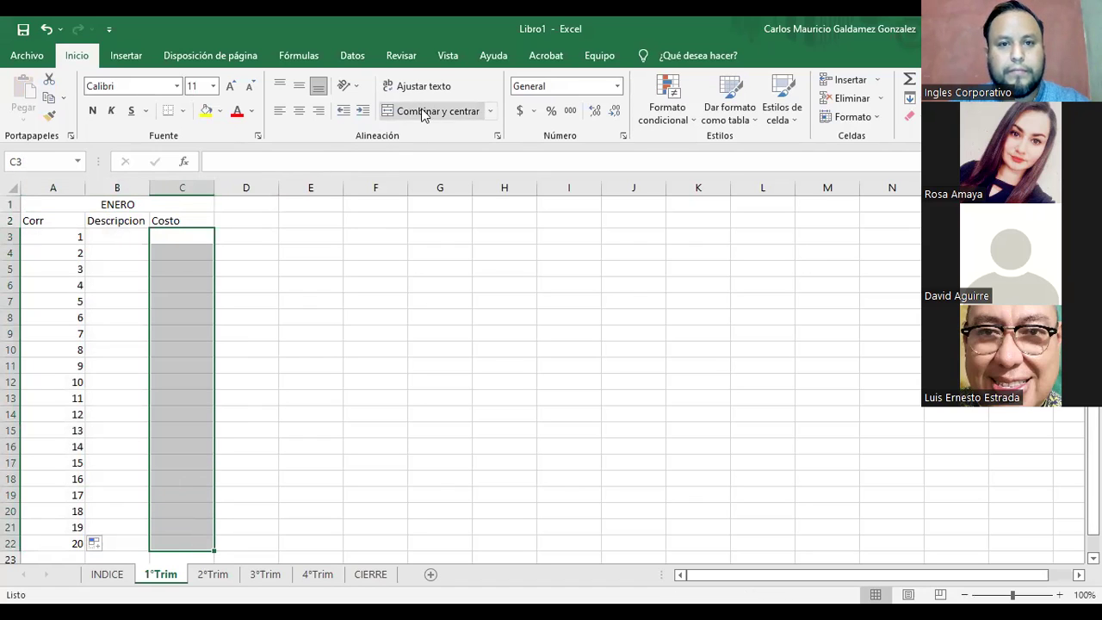
pyautogui.click(520, 112)
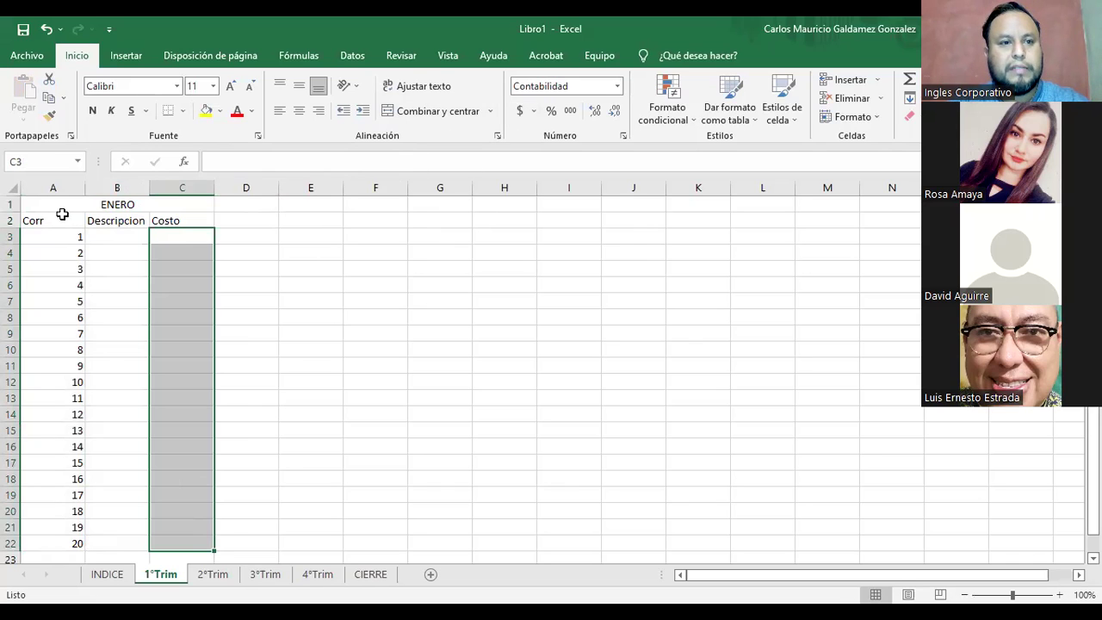
# Copy the ENERO table A1:C22 and paste it at E1 and at I1
pyautogui.moveTo(57, 207); pyautogui.dragTo(158, 518)
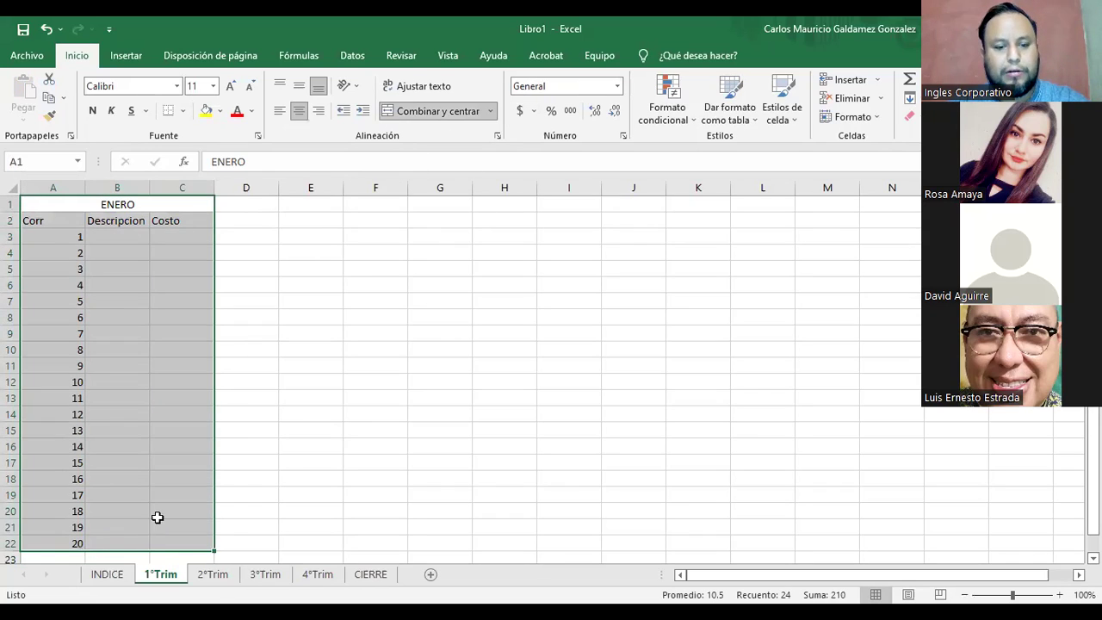
pyautogui.hotkey('ctrl', 'c')
pyautogui.click(288, 207)
pyautogui.hotkey('ctrl', 'v')
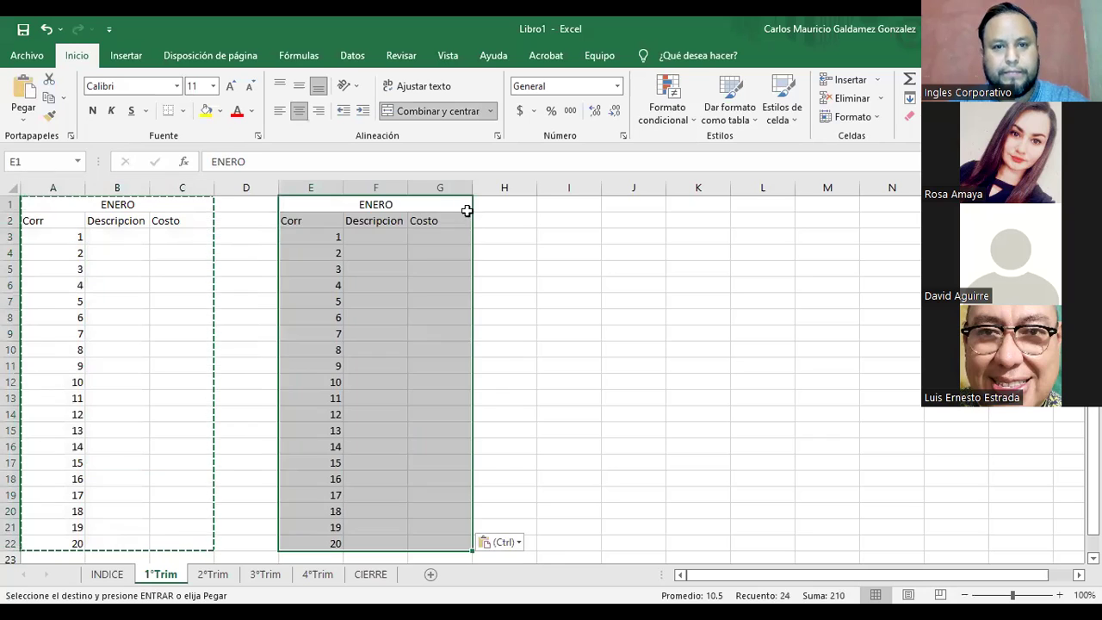
pyautogui.click(560, 210)
pyautogui.hotkey('ctrl', 'v')
# Retitle the second table's merged heading in E1 as FEBRERO and the third table's heading in I1 as MARZO
pyautogui.doubleClick(387, 206)
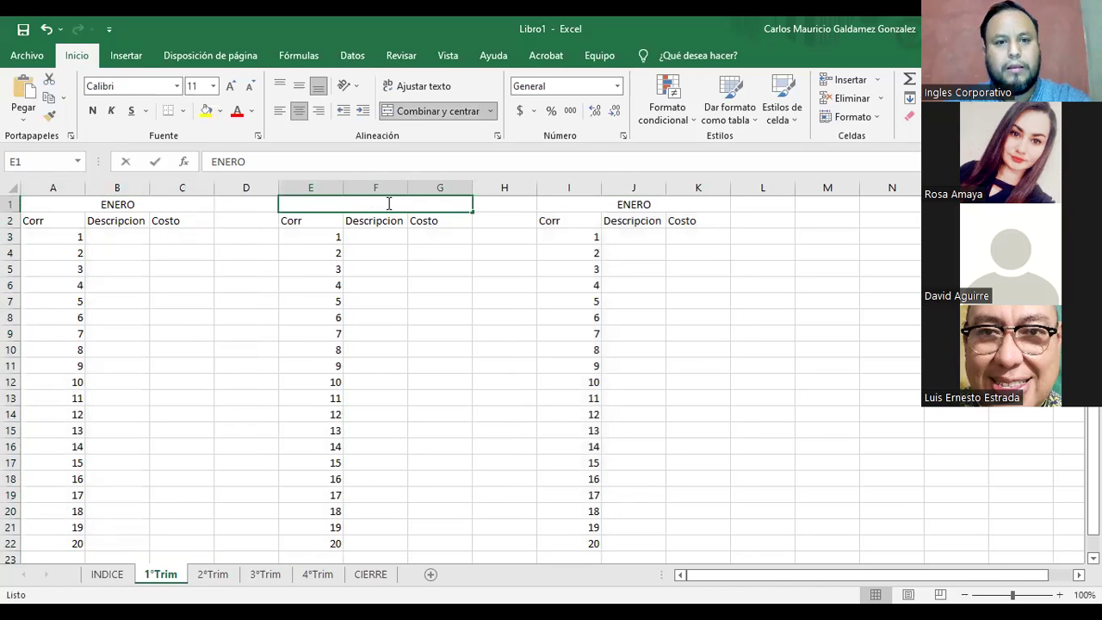
pyautogui.write('FEBRE')
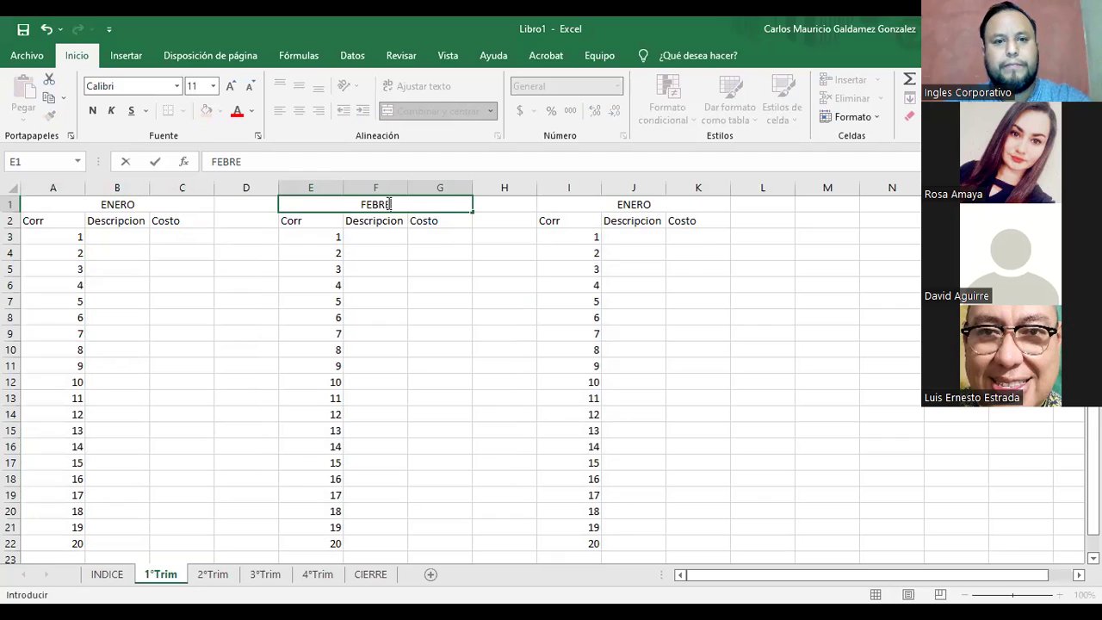
pyautogui.write('RO')
pyautogui.press('Tab')
pyautogui.press('Tab')
pyautogui.write('MARZO')
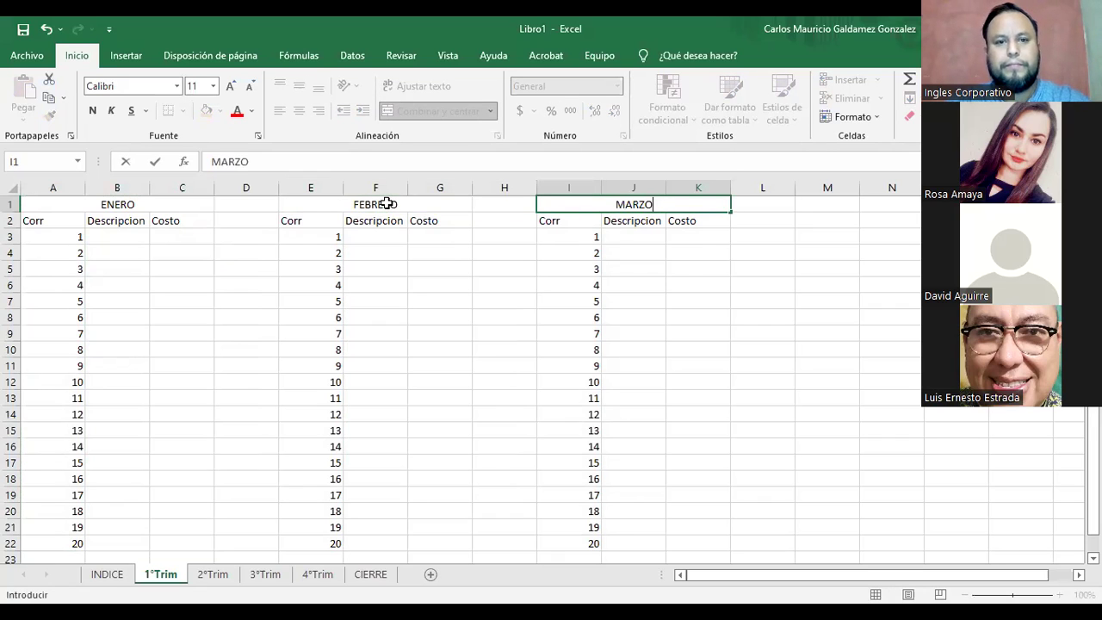
# Apply all borders to the ENERO table range A2:C22
pyautogui.moveTo(35, 220); pyautogui.dragTo(171, 543)
pyautogui.click(182, 110)
pyautogui.click(205, 247)
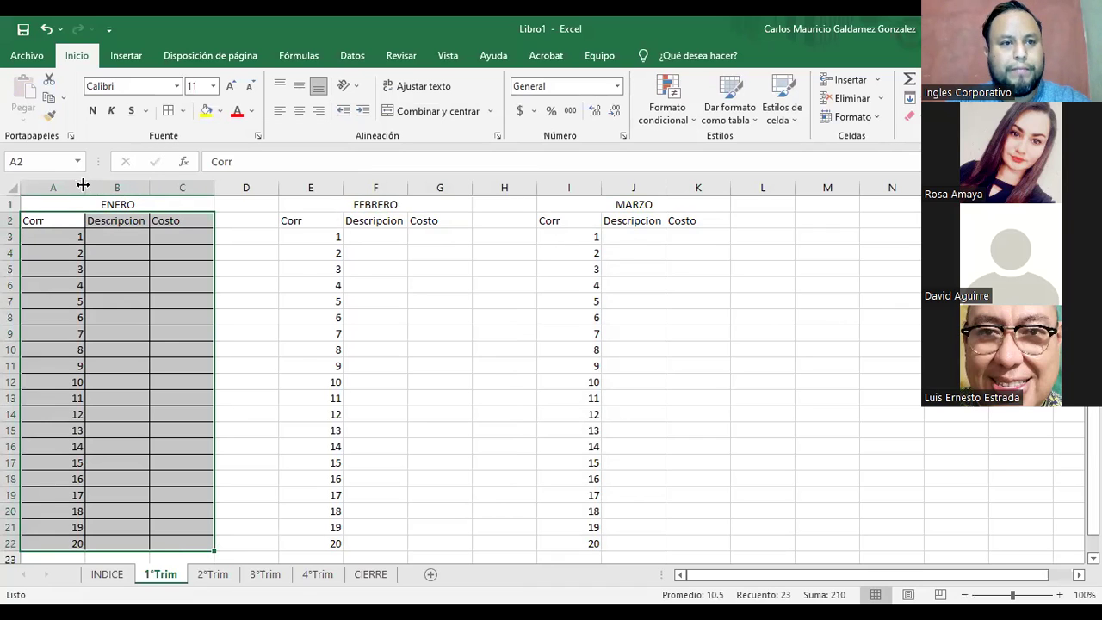
# Autofit the Corr column A to its contents and set the width of the Descripcion column B to 22
pyautogui.doubleClick(83, 185)
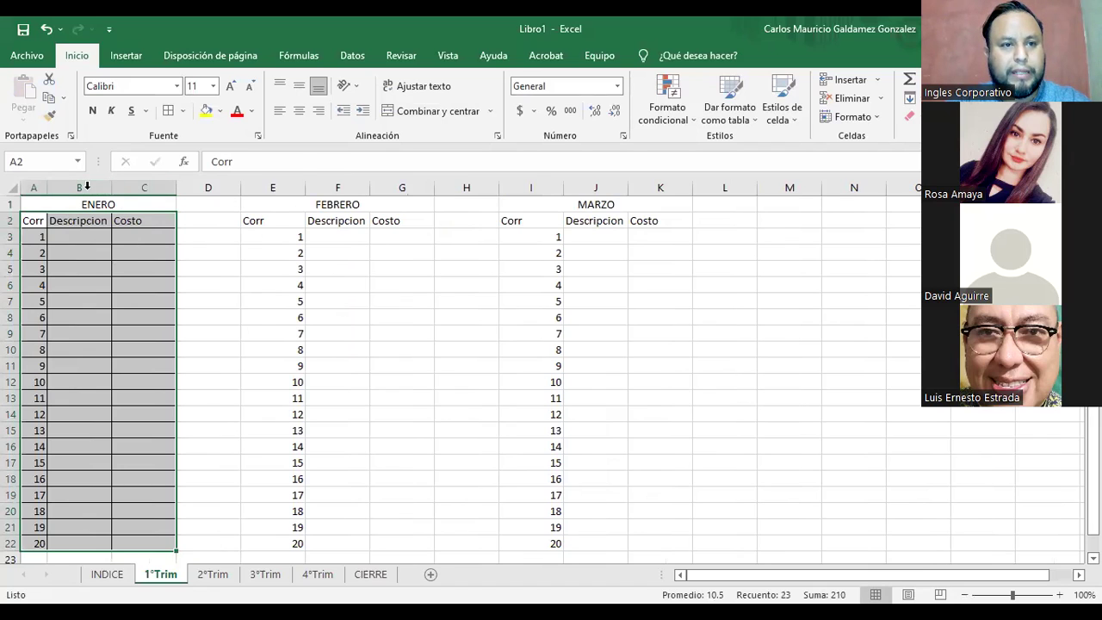
pyautogui.rightClick(90, 189)
pyautogui.click(162, 381)
pyautogui.write('22')
pyautogui.press('Return')
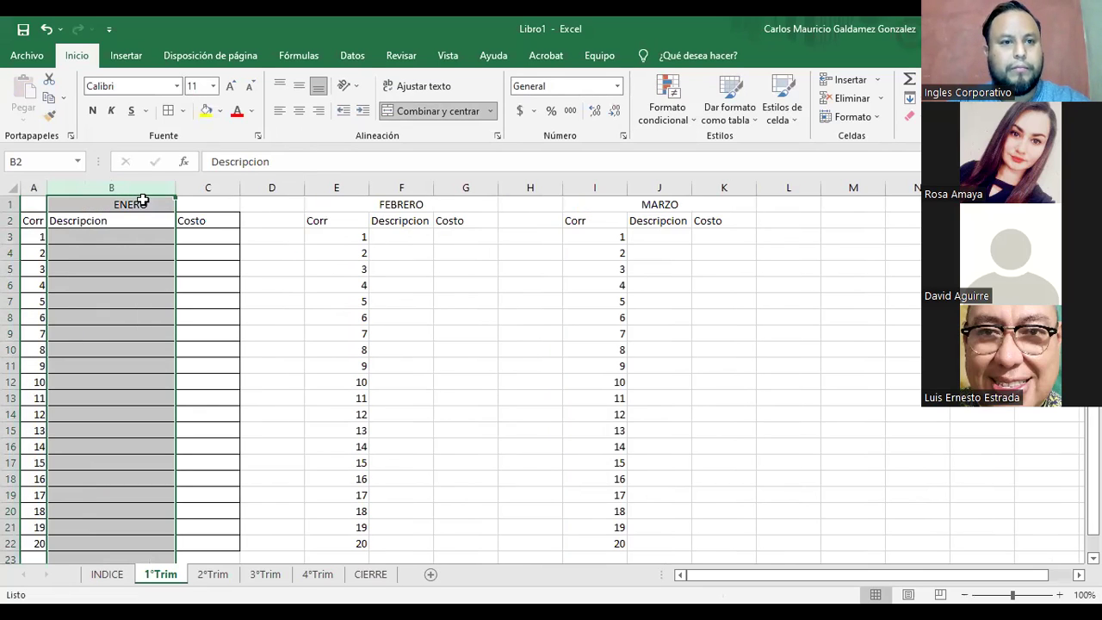
# Set the width of the ENERO table's Descripcion column B to 25
pyautogui.rightClick(141, 188)
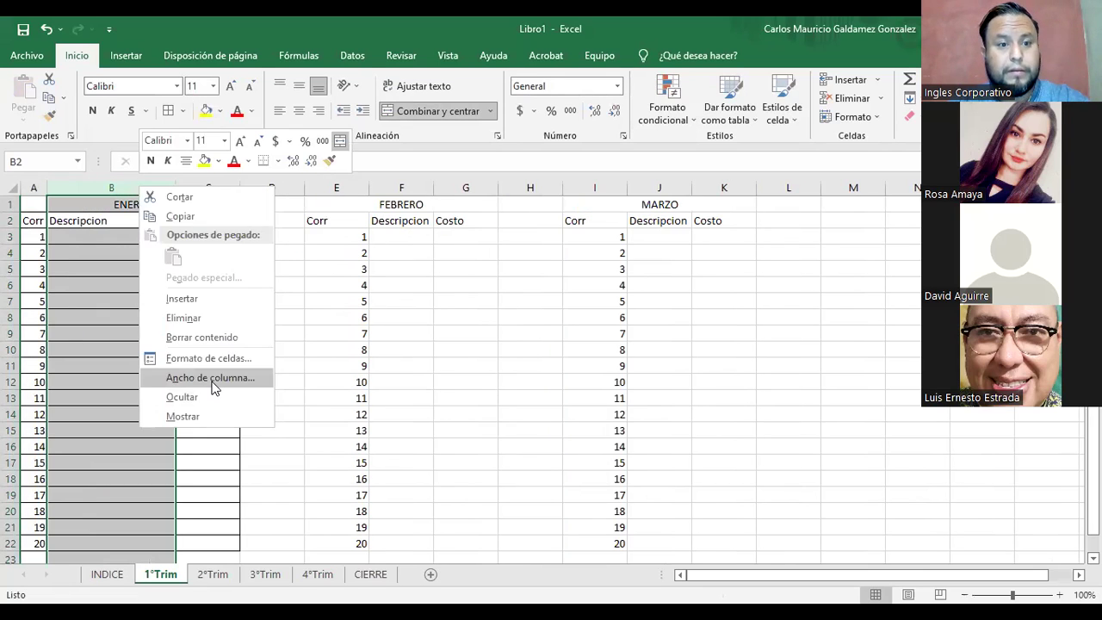
pyautogui.click(211, 377)
pyautogui.write('25')
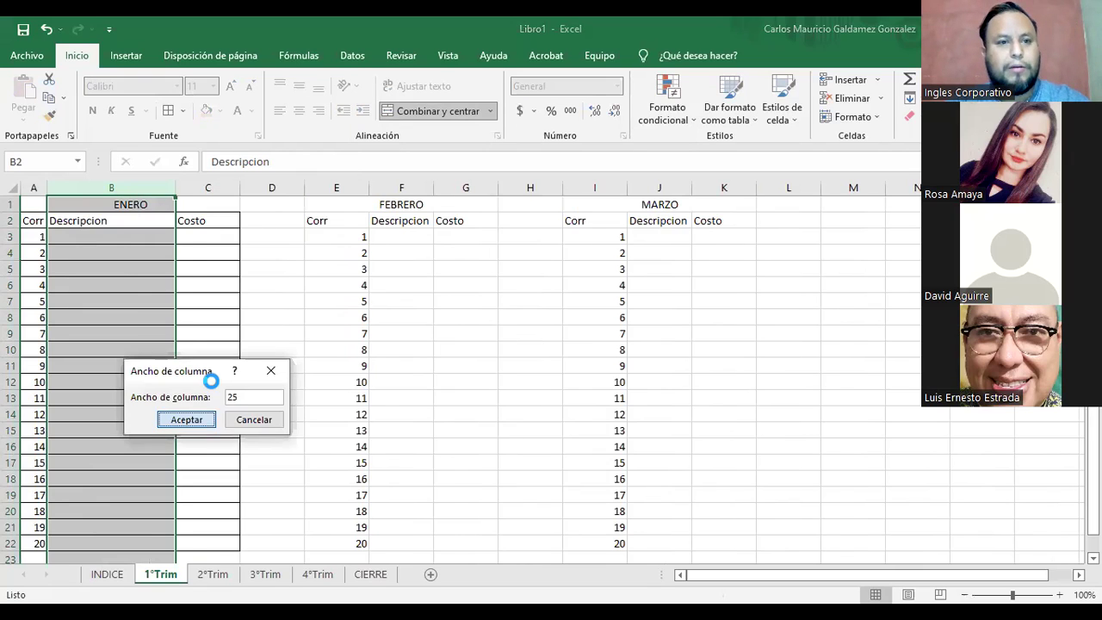
pyautogui.press('Return')
pyautogui.click(234, 233)
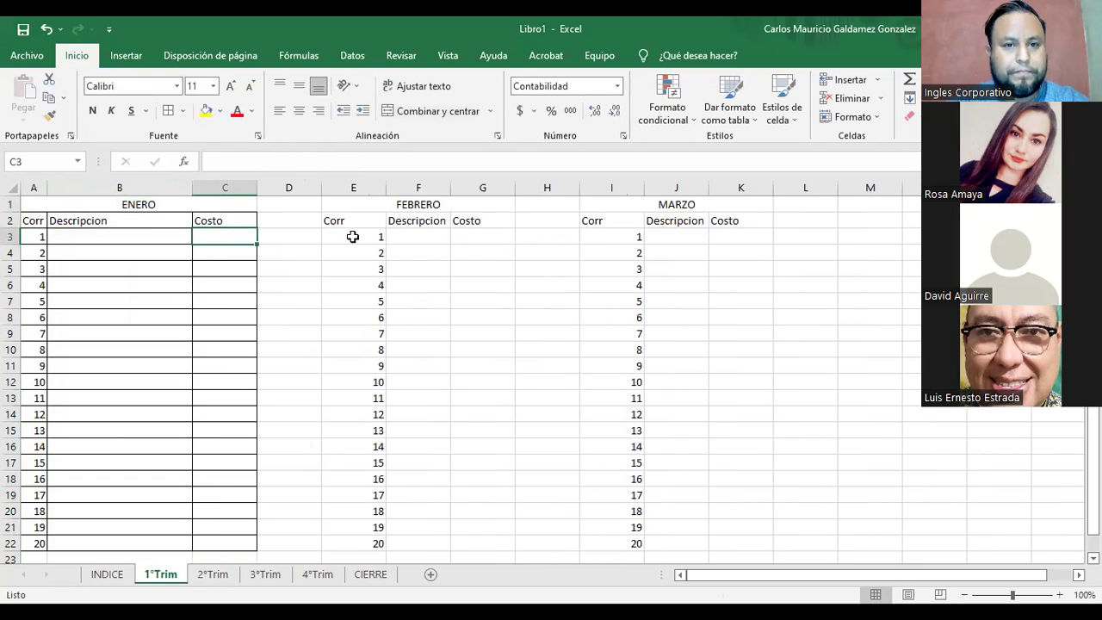
# Set the Descripcion columns F and J to a width of 25 and narrow the Corr columns E and I
pyautogui.click(396, 185)
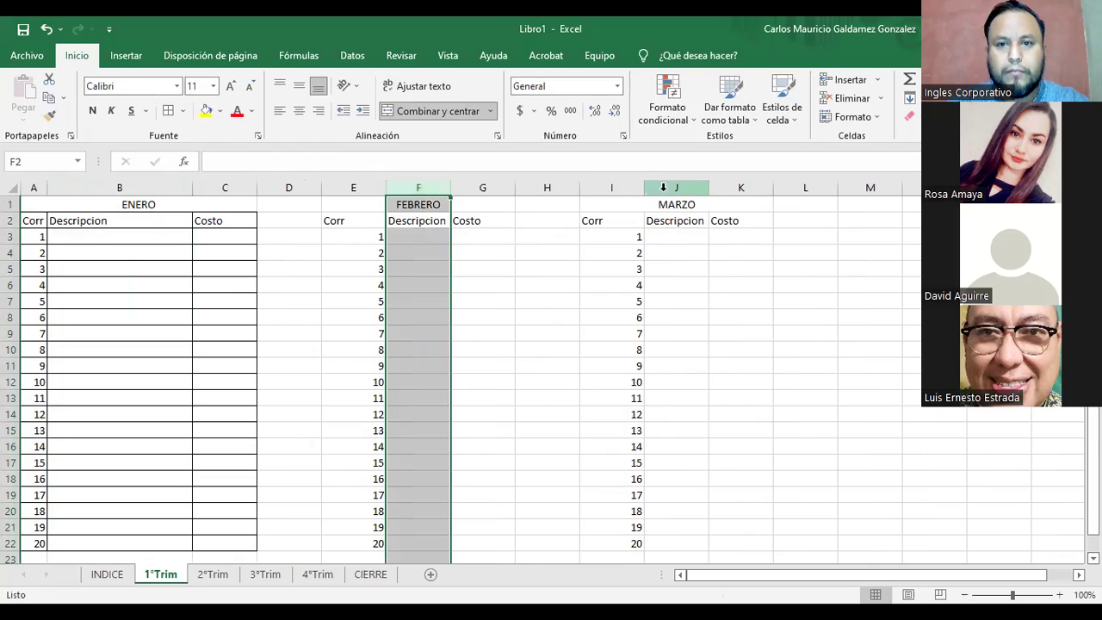
pyautogui.keyDown('ctrl'); pyautogui.click(665, 187); pyautogui.keyUp('ctrl')
pyautogui.rightClick(669, 188)
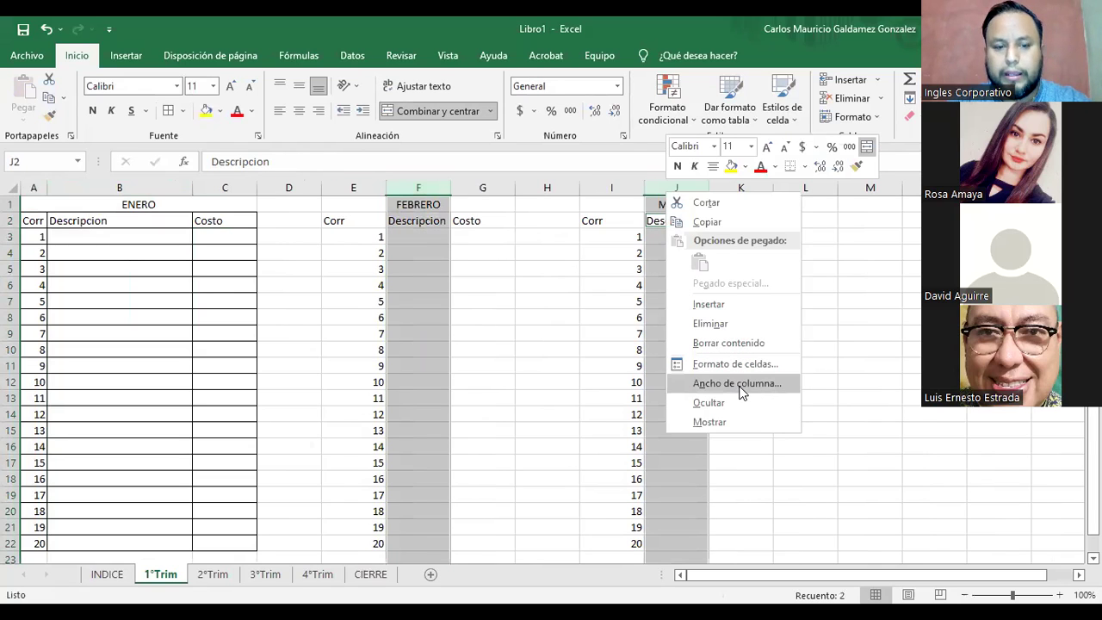
pyautogui.click(737, 383)
pyautogui.write('25')
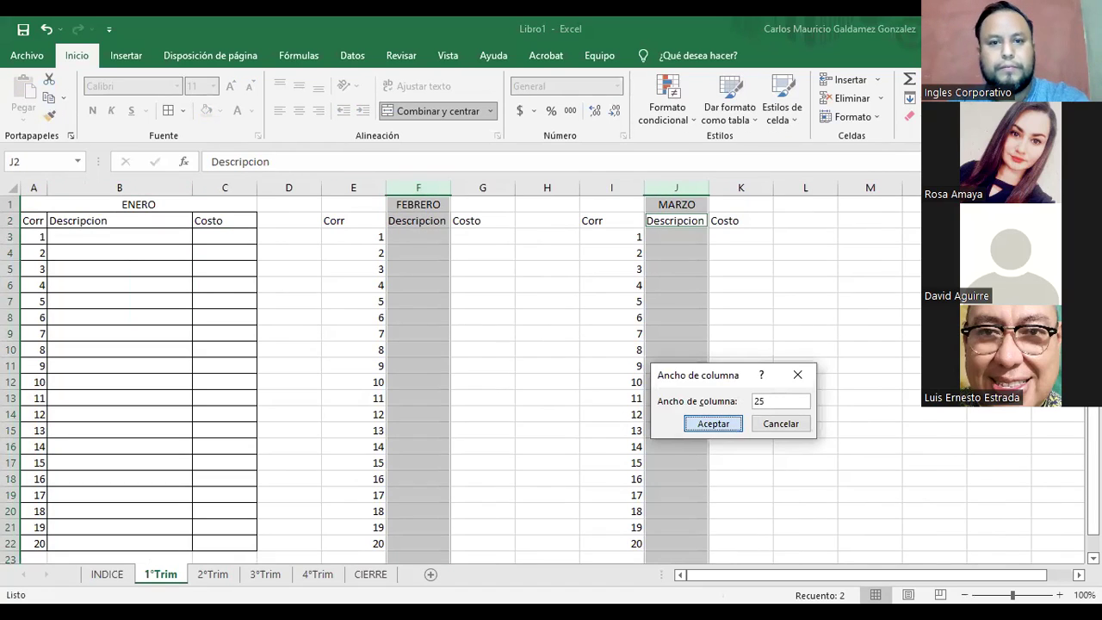
pyautogui.click(713, 423)
pyautogui.moveTo(386, 183); pyautogui.dragTo(349, 184)
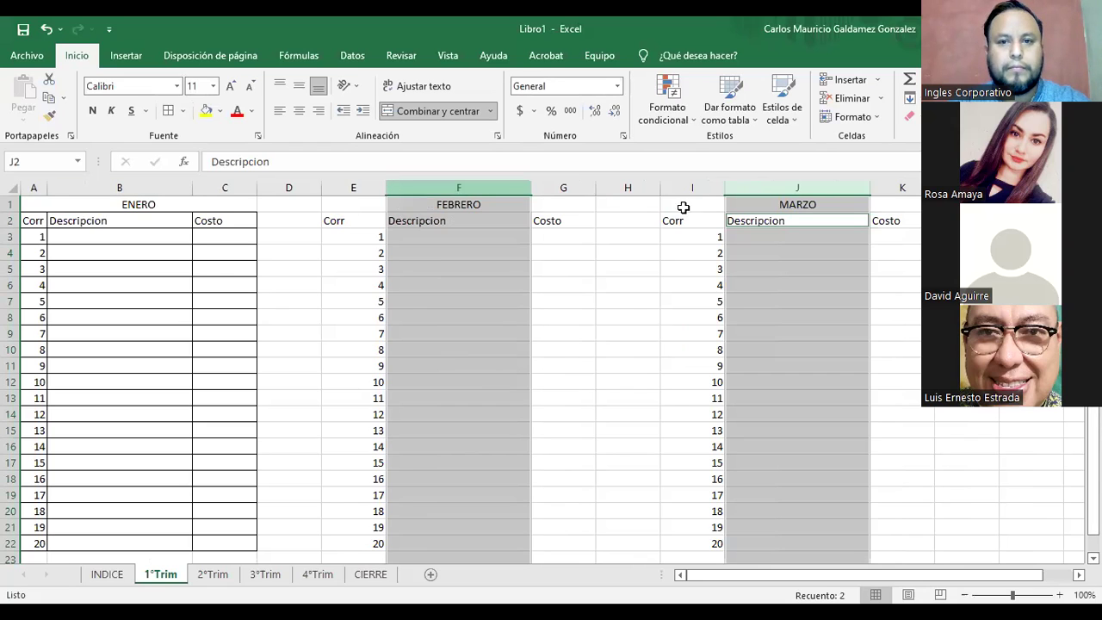
# Copy the bordered ENERO range A2:C22 and paste it over the FEBRERO and MARZO tables at E2 and I2
pyautogui.moveTo(40, 220); pyautogui.dragTo(219, 541)
pyautogui.hotkey('ctrl', 'c')
pyautogui.click(334, 221)
pyautogui.hotkey('ctrl', 'v')
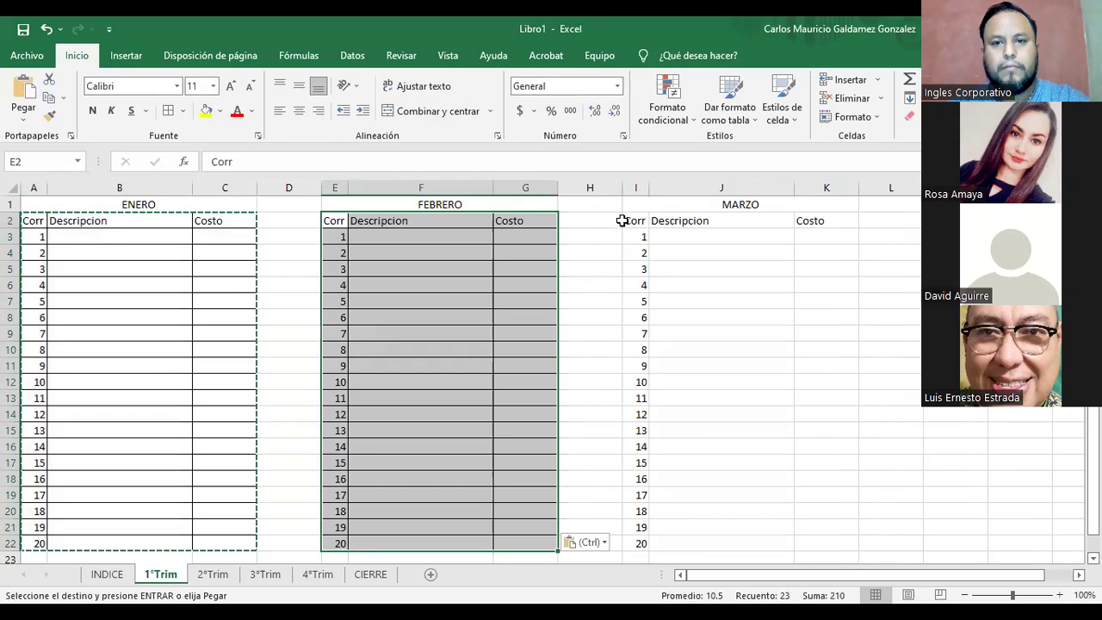
pyautogui.click(627, 221)
pyautogui.hotkey('ctrl', 'v')
pyautogui.scroll(-1, 488, 259)
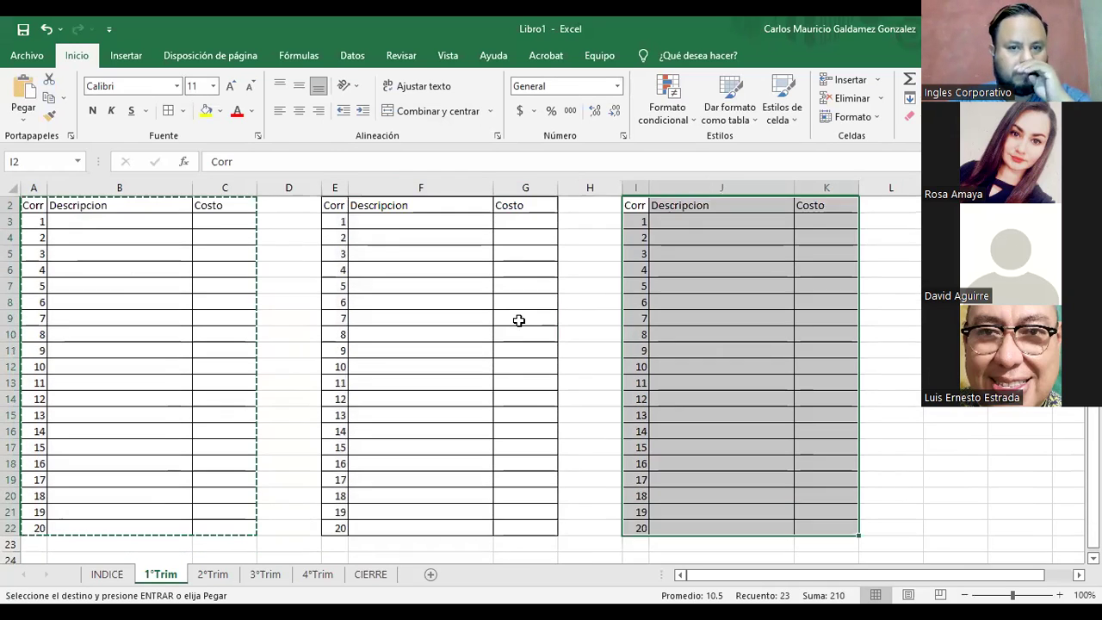
pyautogui.scroll(1, 518, 321)
pyautogui.click(215, 221)
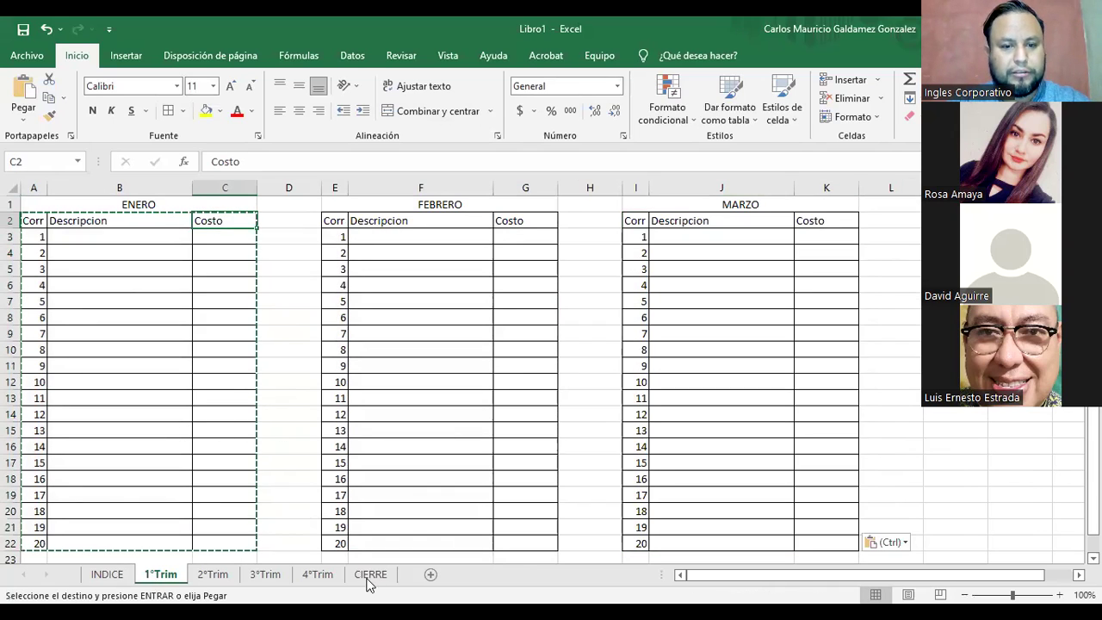
pyautogui.click(225, 544)
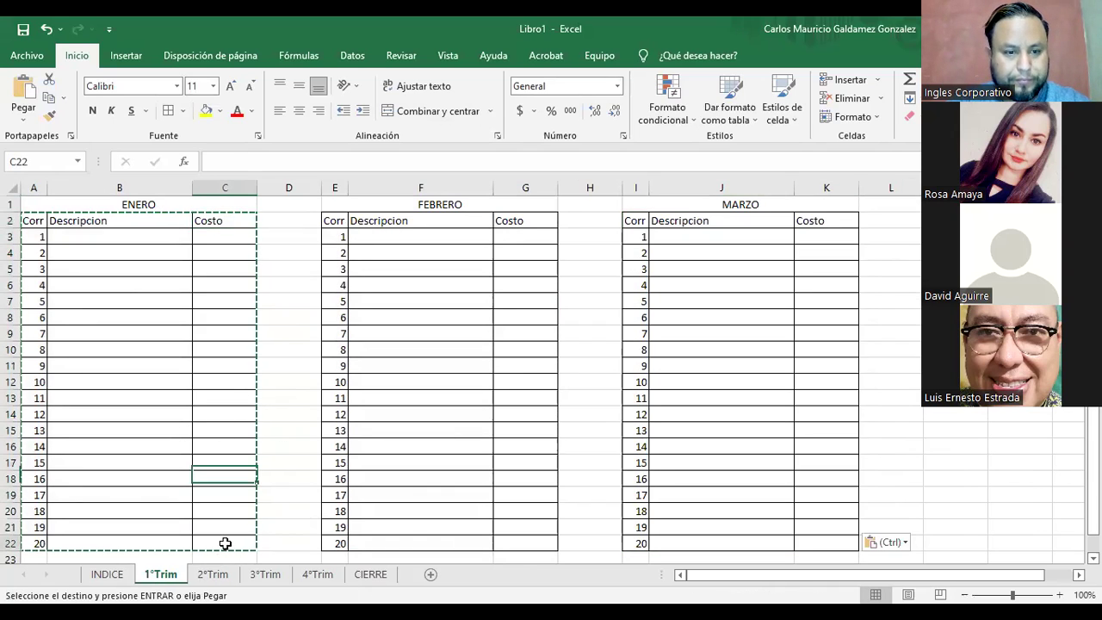
# On the CIERRE sheet, enter the heading 1° TRIM in cell B2
pyautogui.click(372, 574)
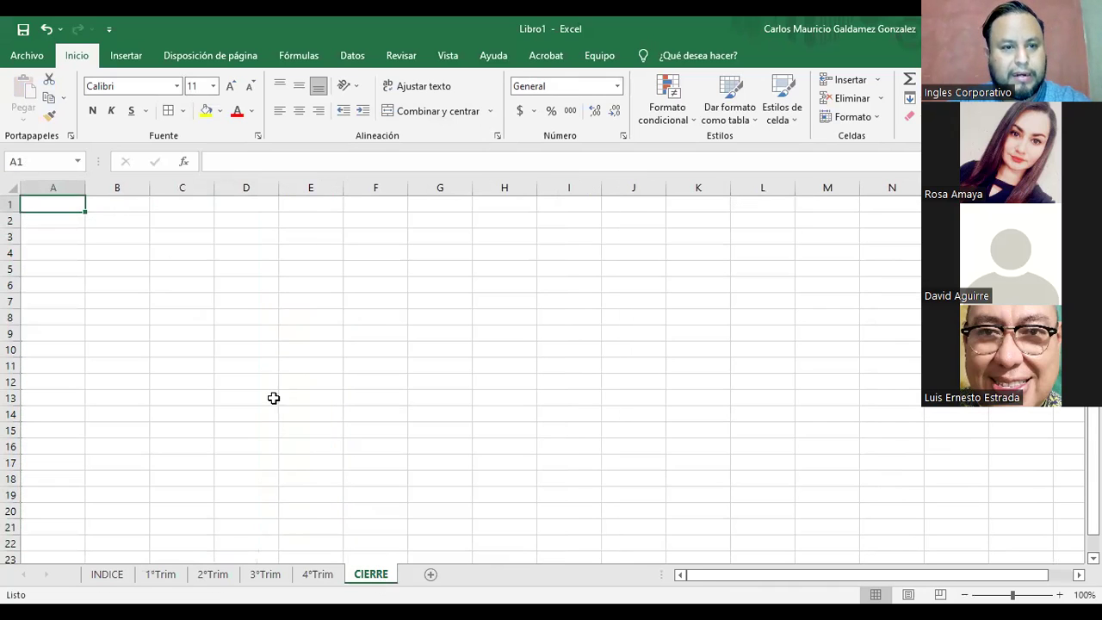
pyautogui.click(105, 219)
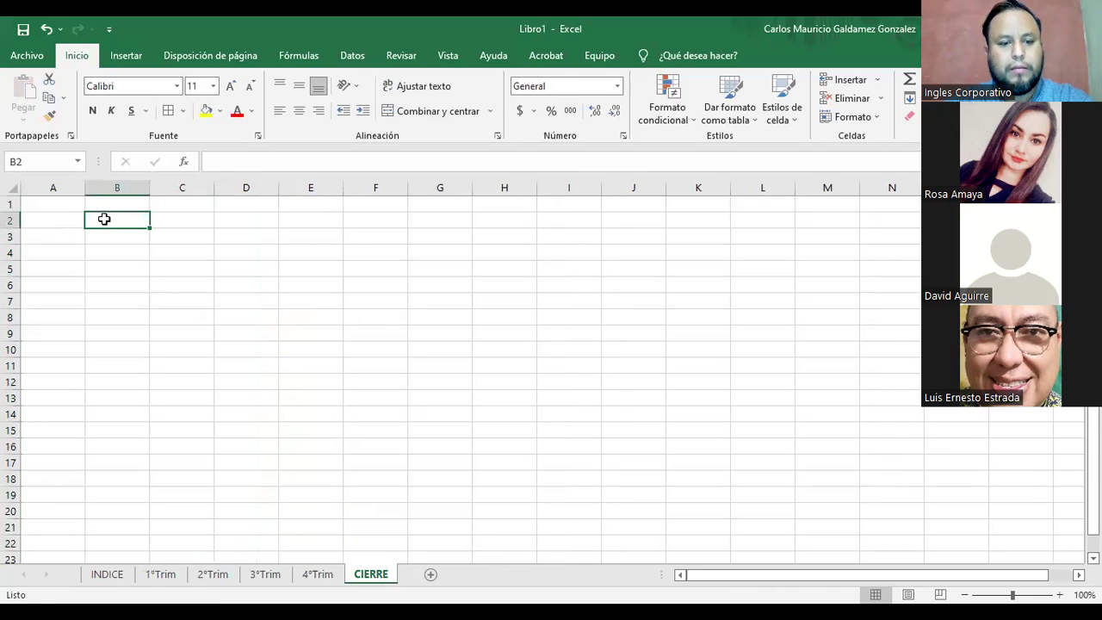
pyautogui.write('1')
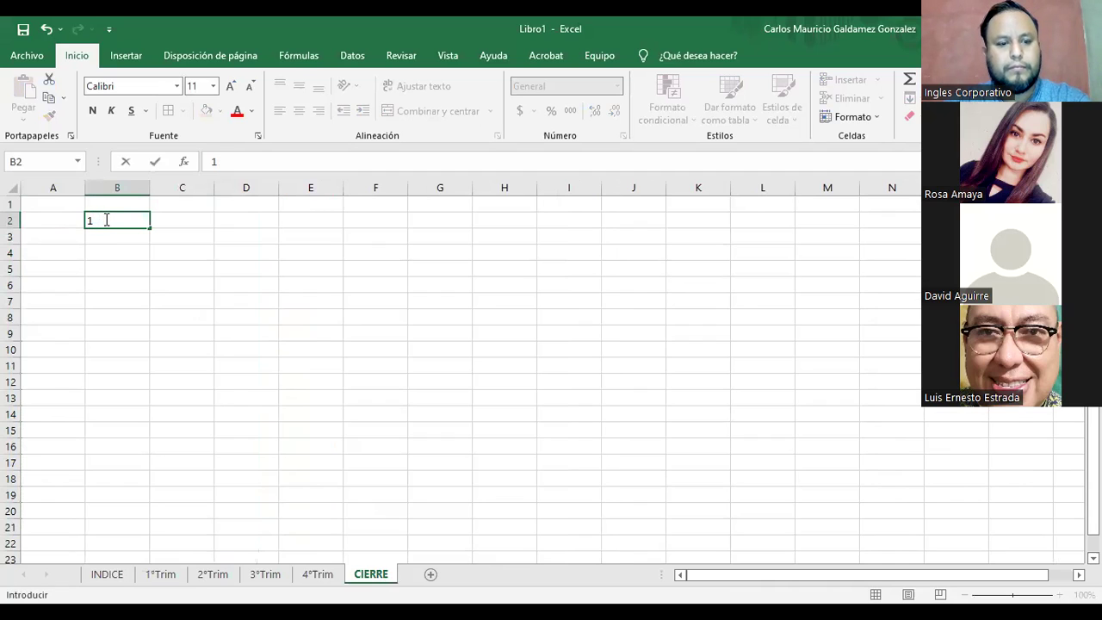
pyautogui.press('BackSpace')
pyautogui.press('BackSpace')
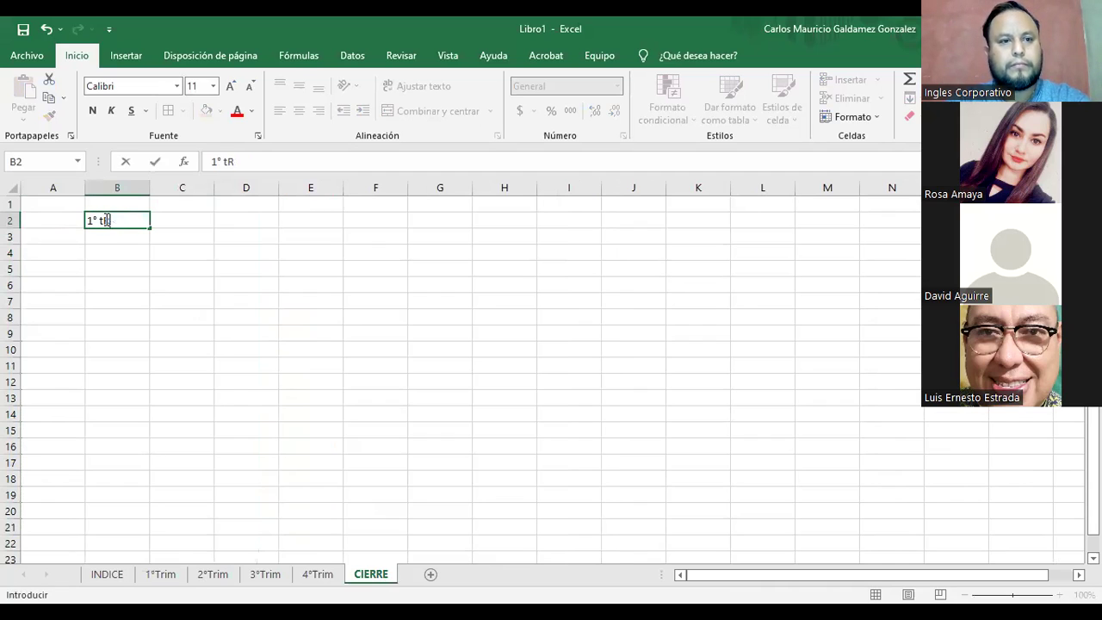
pyautogui.press('Return')
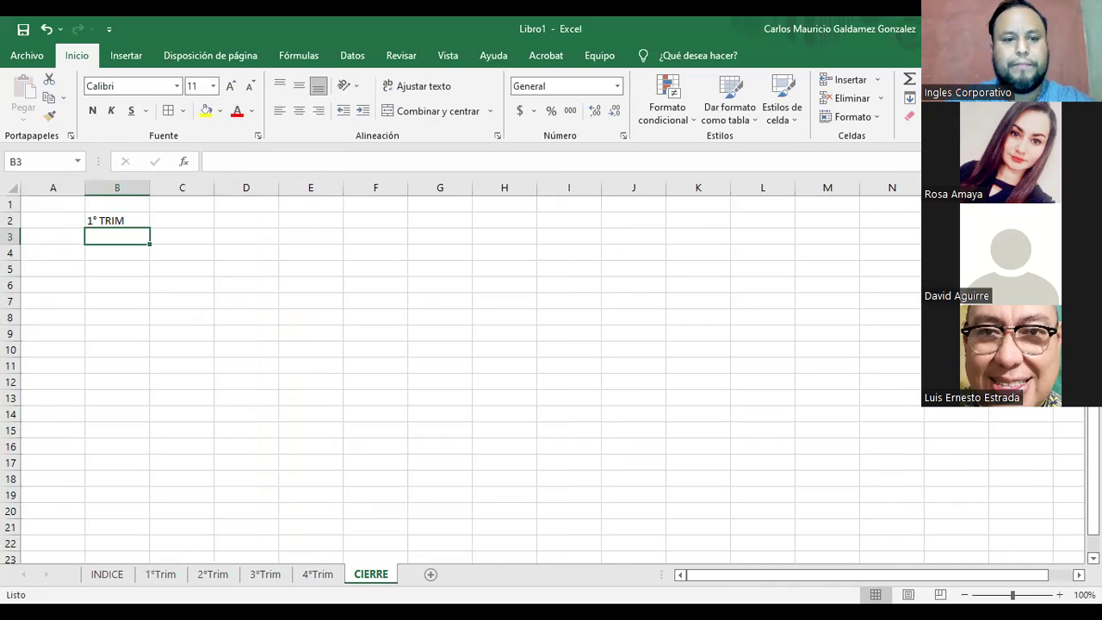
# In B3 of CIERRE, sum the ENERO costs with =SUMA('1°Trim'!C3:C22)
pyautogui.write('=')
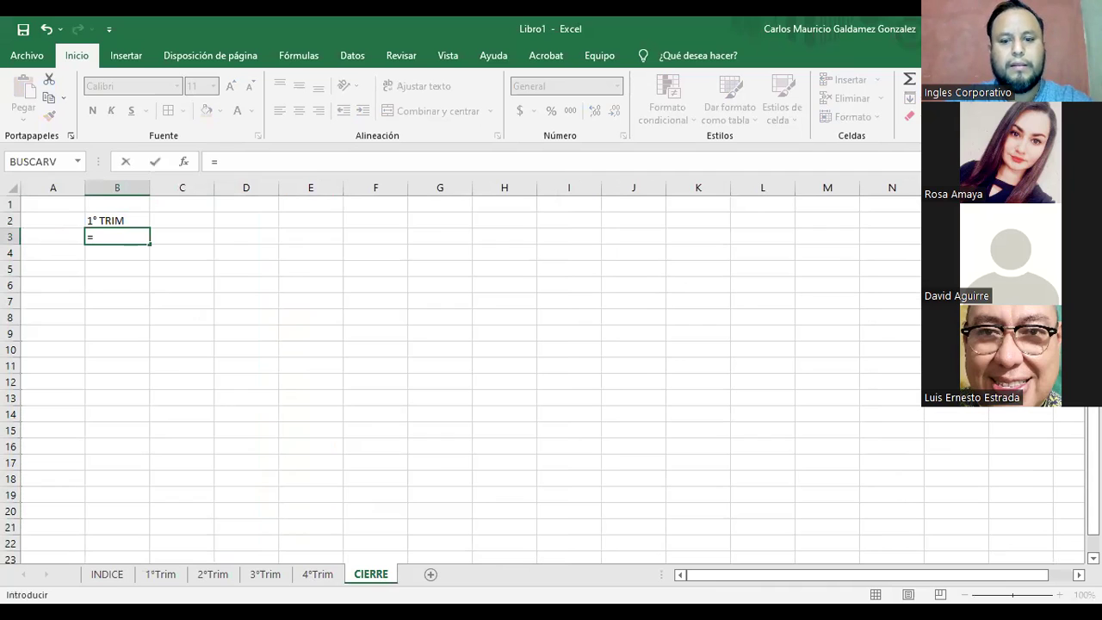
pyautogui.write('SUMA')
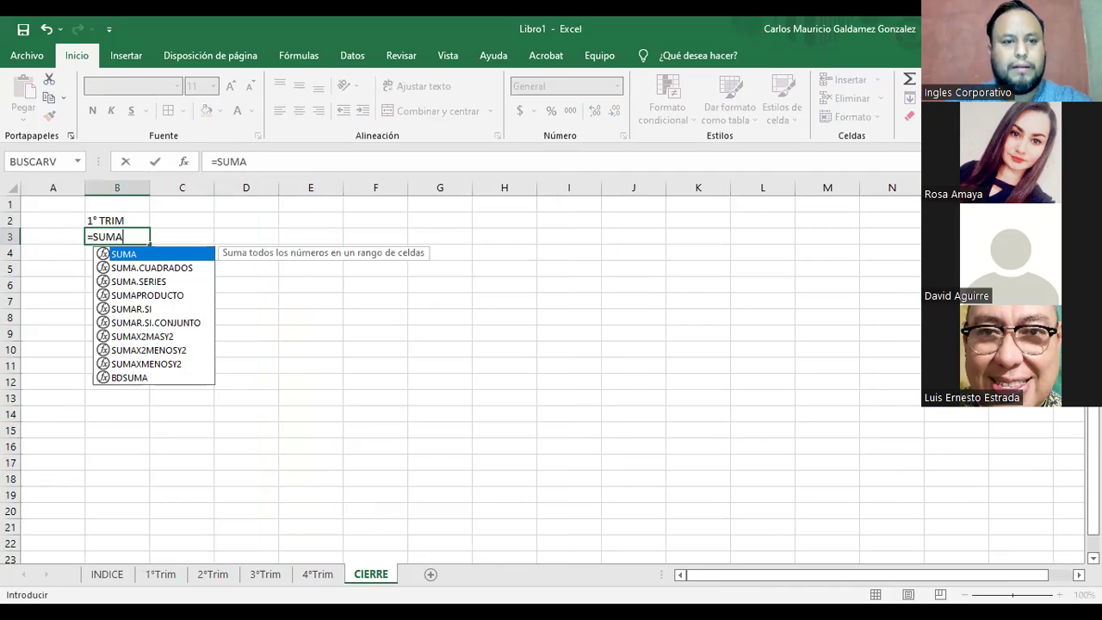
pyautogui.write('(')
pyautogui.click(156, 574)
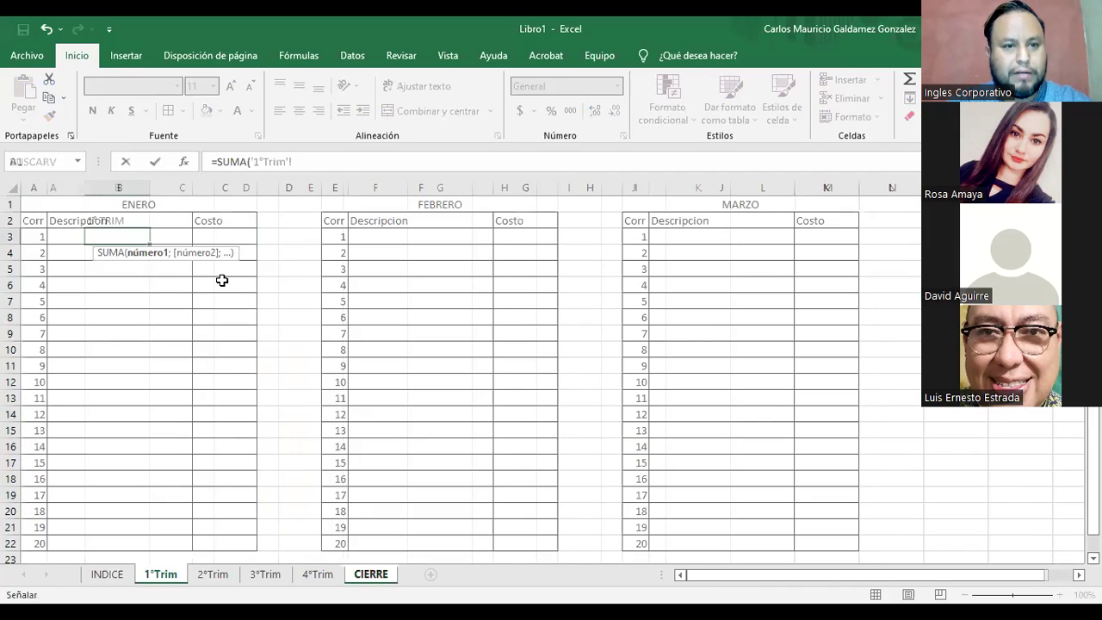
pyautogui.click(227, 238)
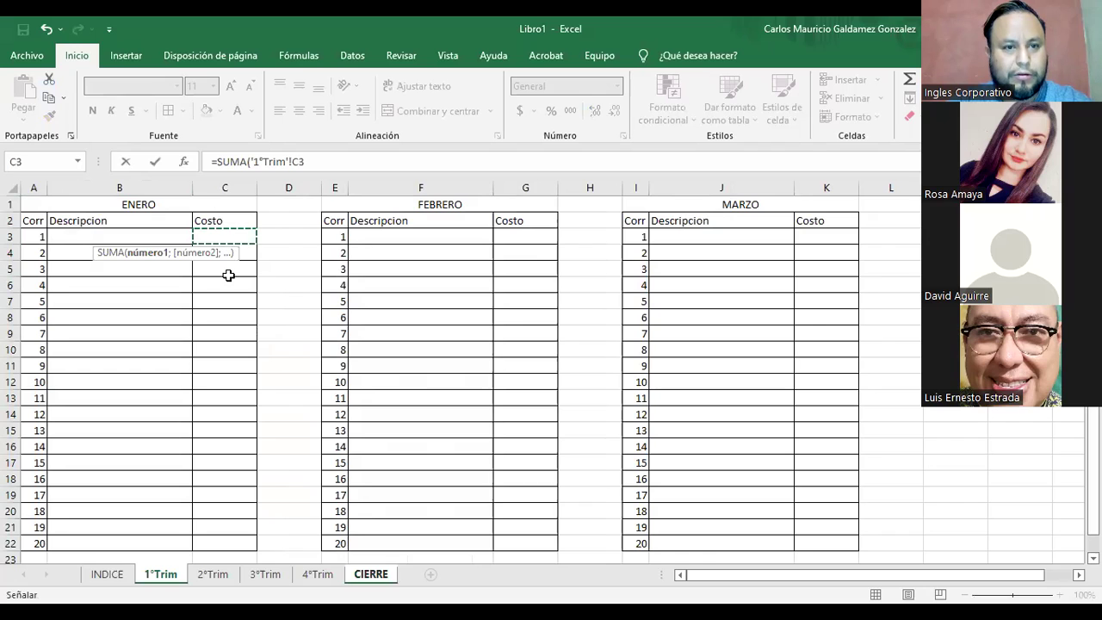
pyautogui.keyDown('shift'); pyautogui.click(226, 537); pyautogui.keyUp('shift')
pyautogui.write(')')
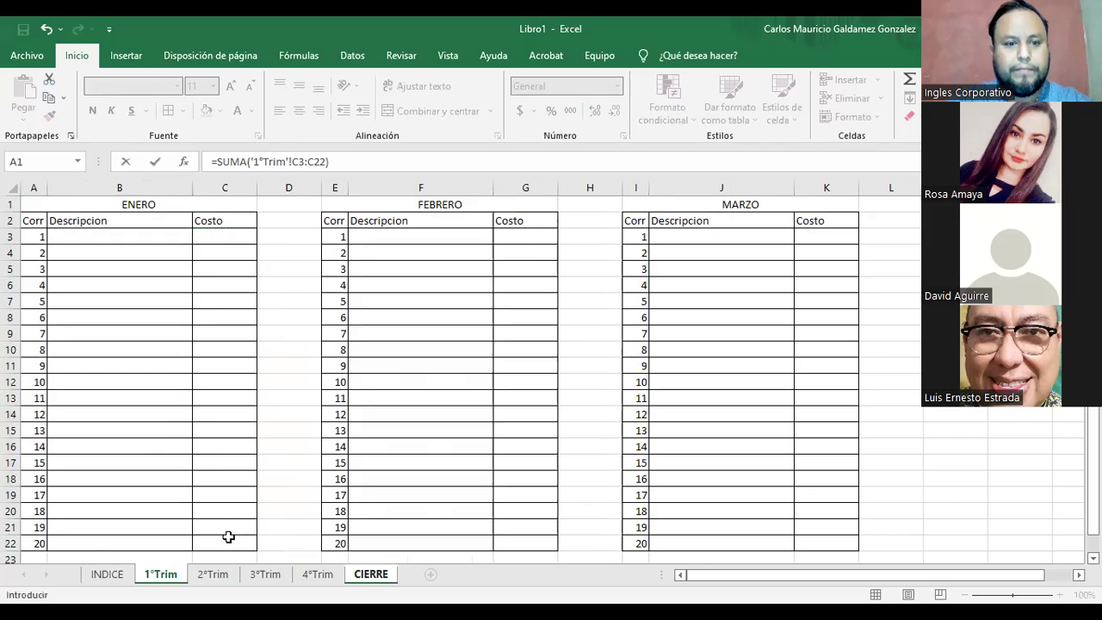
pyautogui.press('Return')
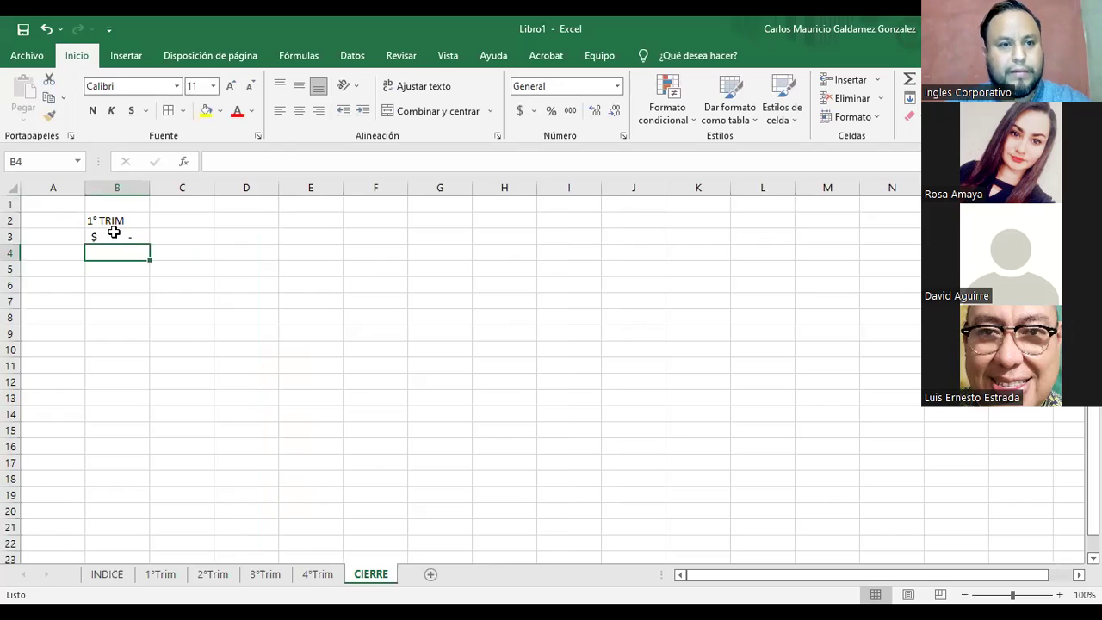
# Fill the 1° TRIM heading from B2 across to E2
pyautogui.press('Up')
pyautogui.click(100, 220)
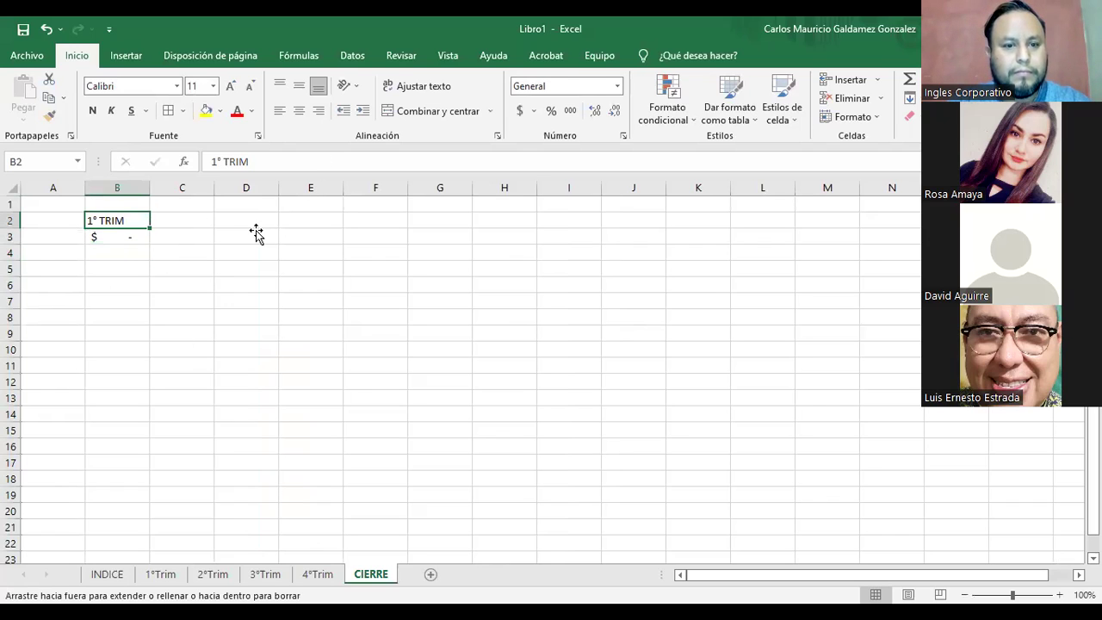
pyautogui.moveTo(257, 233); pyautogui.dragTo(276, 231)
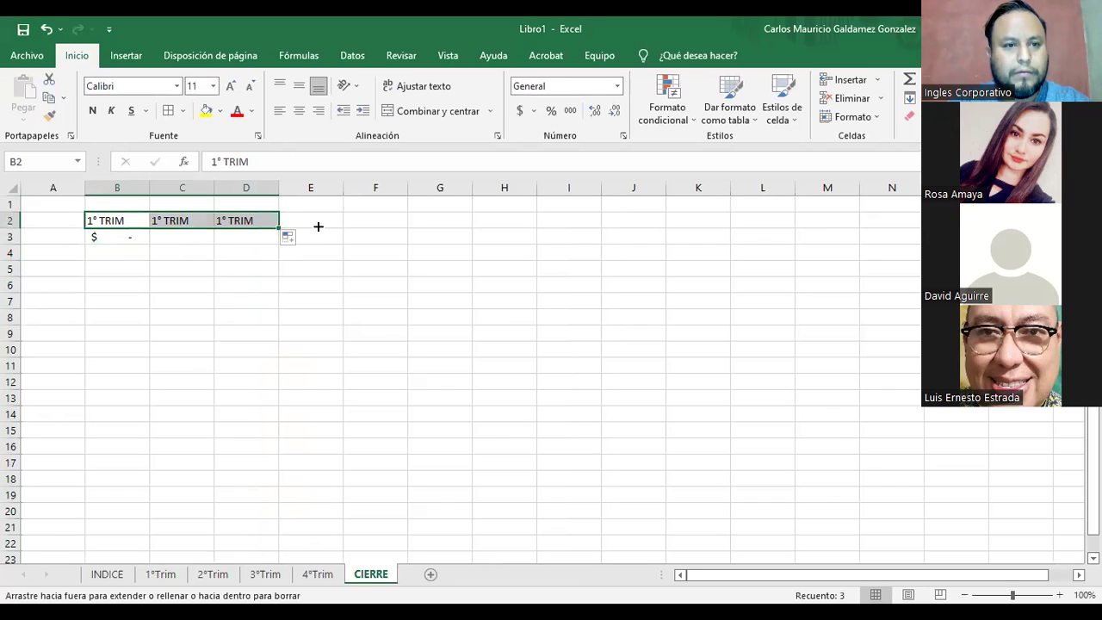
pyautogui.press('Right')
pyautogui.press('Right')
pyautogui.press('Right')
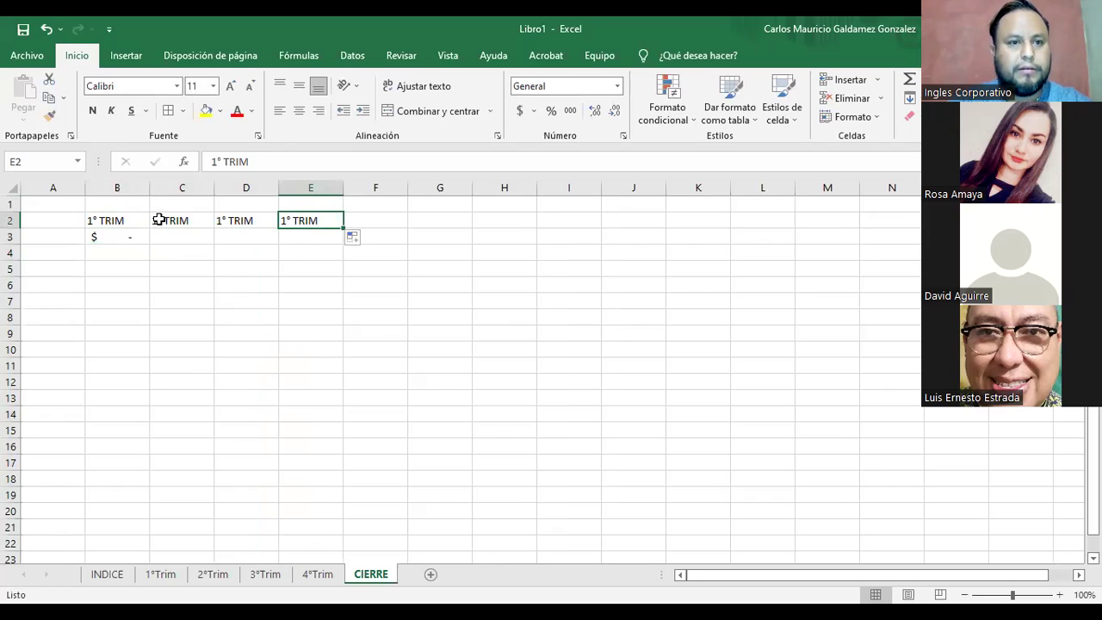
# Change the heading in C2 to 2° TRIM and fill the B2:C2 pair across to E2
pyautogui.doubleClick(160, 220)
pyautogui.press('BackSpace')
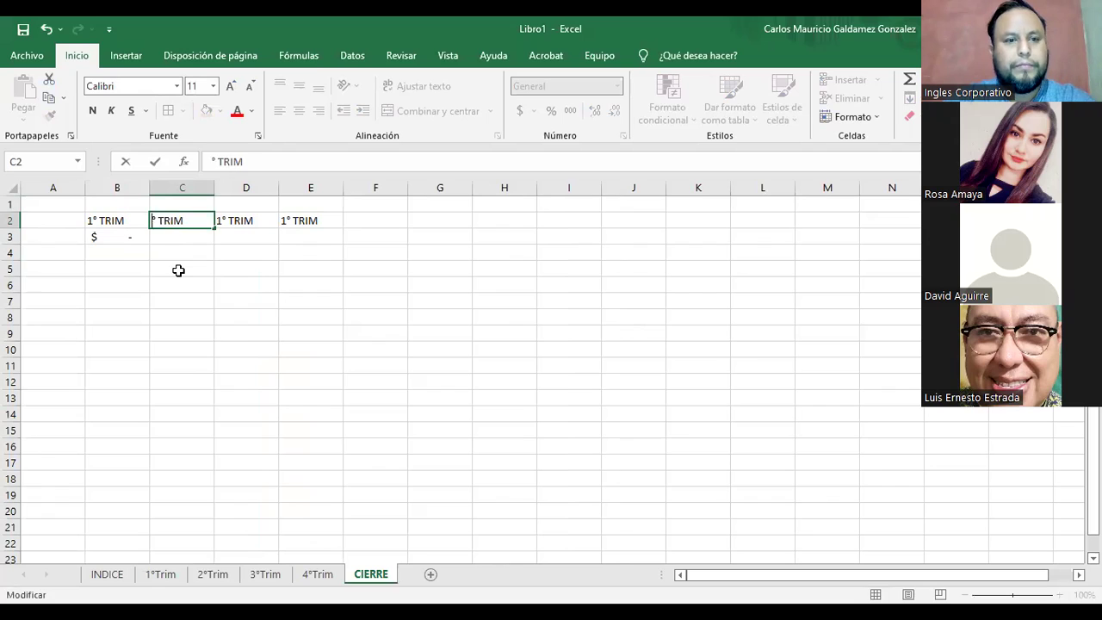
pyautogui.write('2')
pyautogui.press('Return')
pyautogui.moveTo(105, 225); pyautogui.dragTo(258, 229)
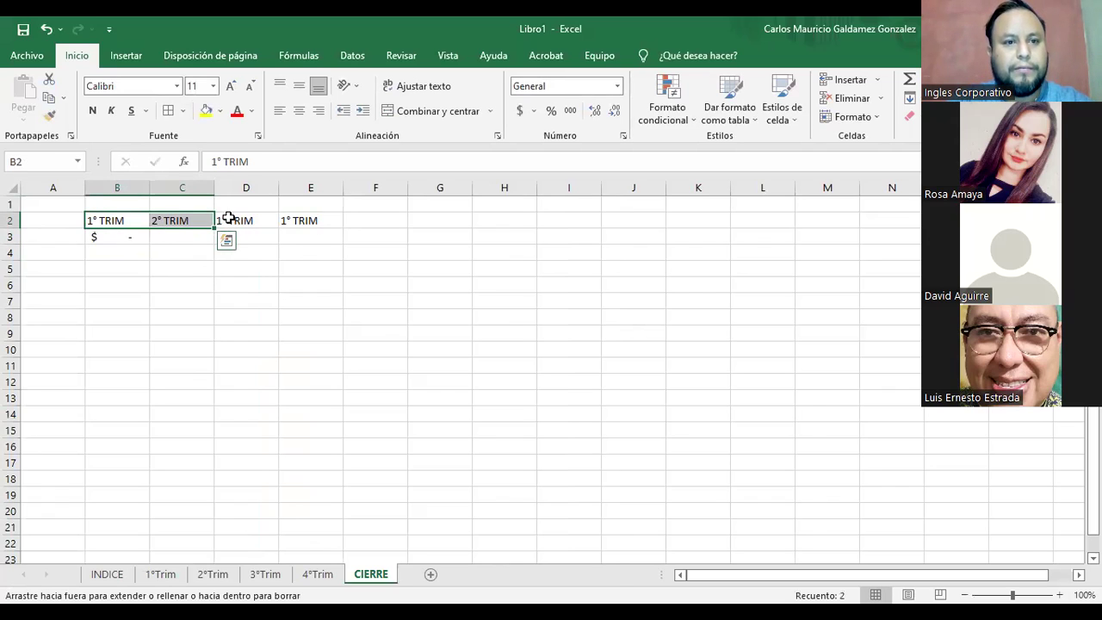
# Correct the CIERRE headings in D2 and E2 to 3° TRIM and 4° TRIM
pyautogui.doubleClick(227, 221)
pyautogui.press('BackSpace')
pyautogui.write('3')
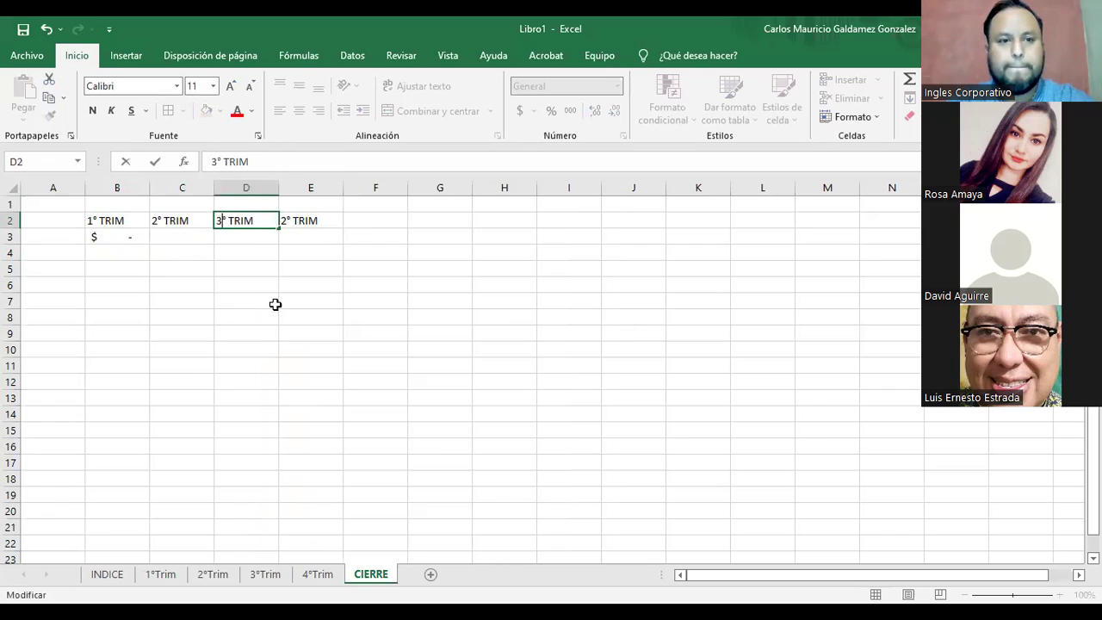
pyautogui.press('Tab')
pyautogui.press('F2')
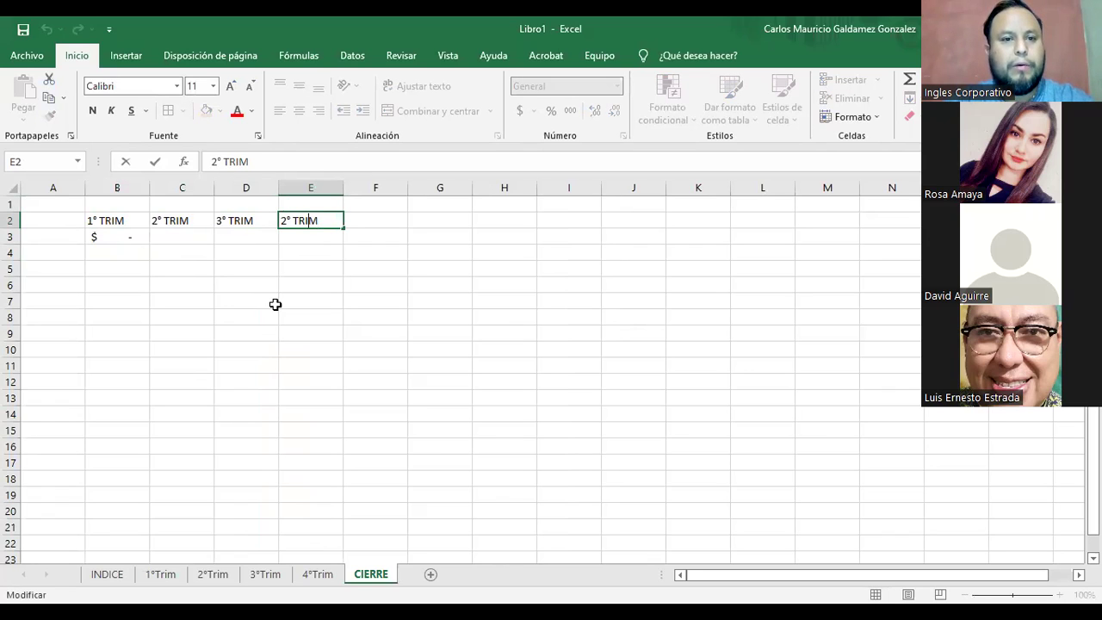
pyautogui.press('BackSpace')
pyautogui.write('4')
pyautogui.press('Return')
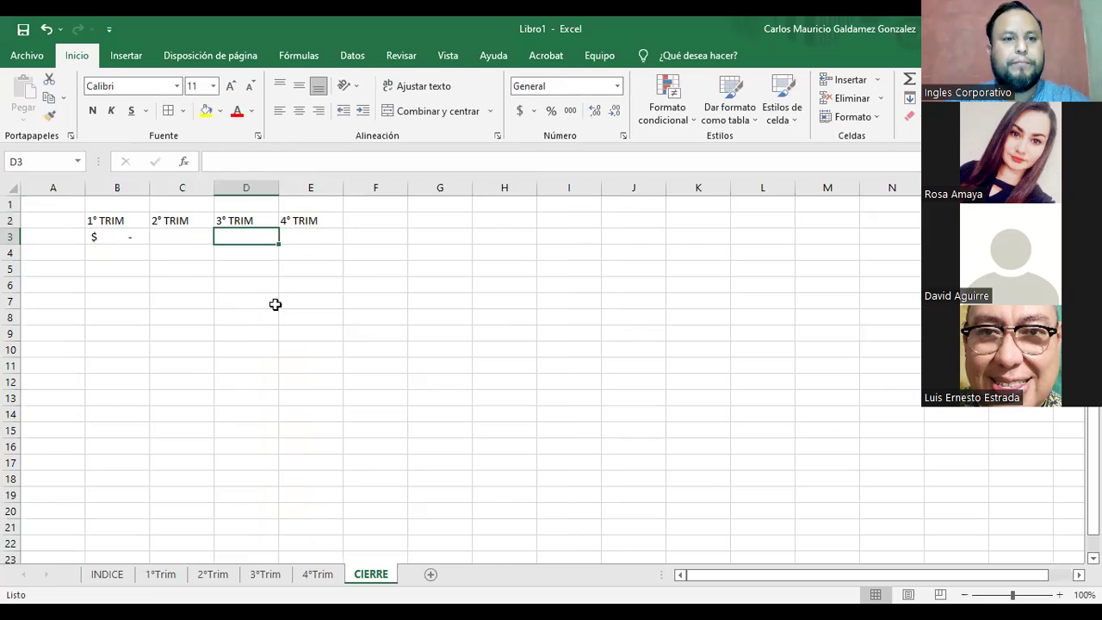
# Copy the three monthly tables A1:K22 from the 1°Trim sheet and paste them at A1 of 2°Trim, 3°Trim and 4°Trim
pyautogui.click(127, 240)
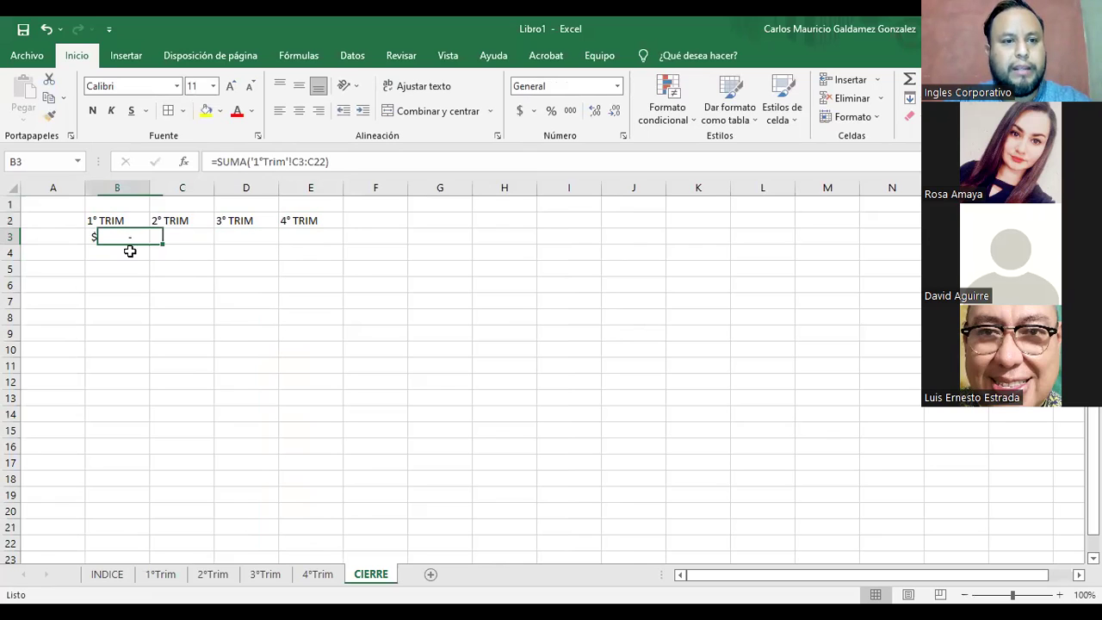
pyautogui.click(160, 574)
pyautogui.moveTo(86, 211); pyautogui.dragTo(745, 539)
pyautogui.hotkey('ctrl', 'c')
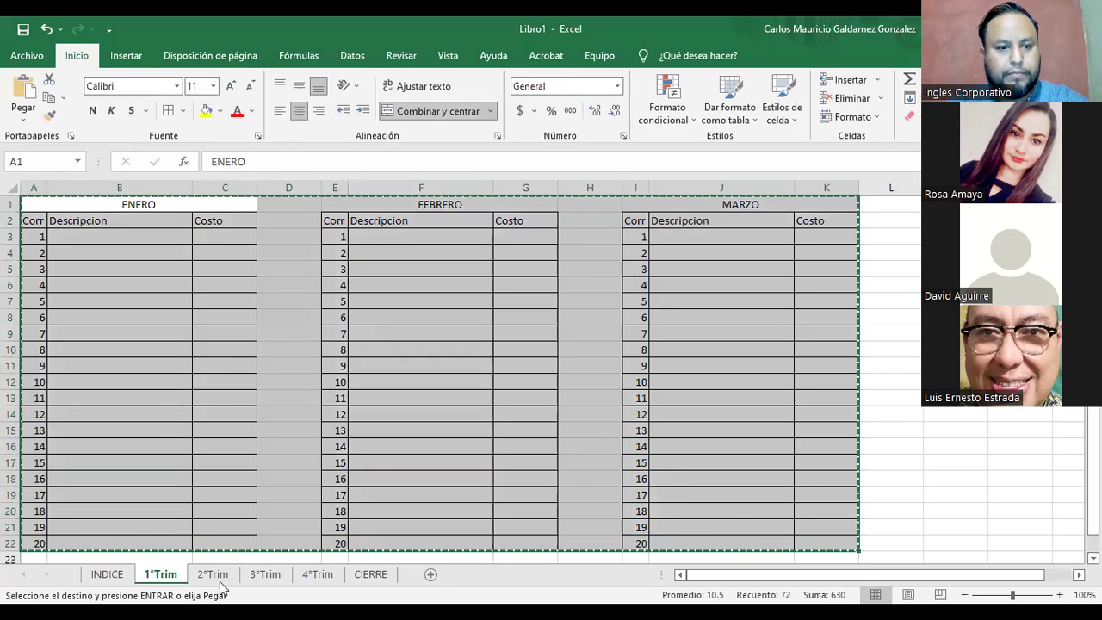
pyautogui.click(212, 574)
pyautogui.hotkey('ctrl', 'v')
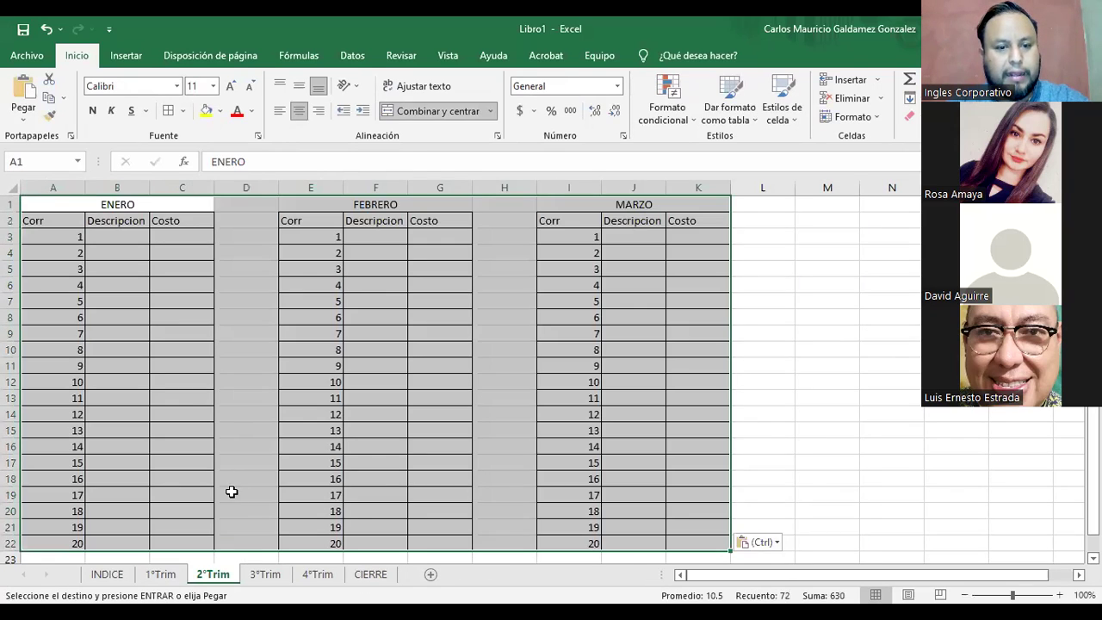
pyautogui.click(277, 576)
pyautogui.hotkey('ctrl', 'v')
pyautogui.click(314, 575)
pyautogui.hotkey('ctrl', 'v')
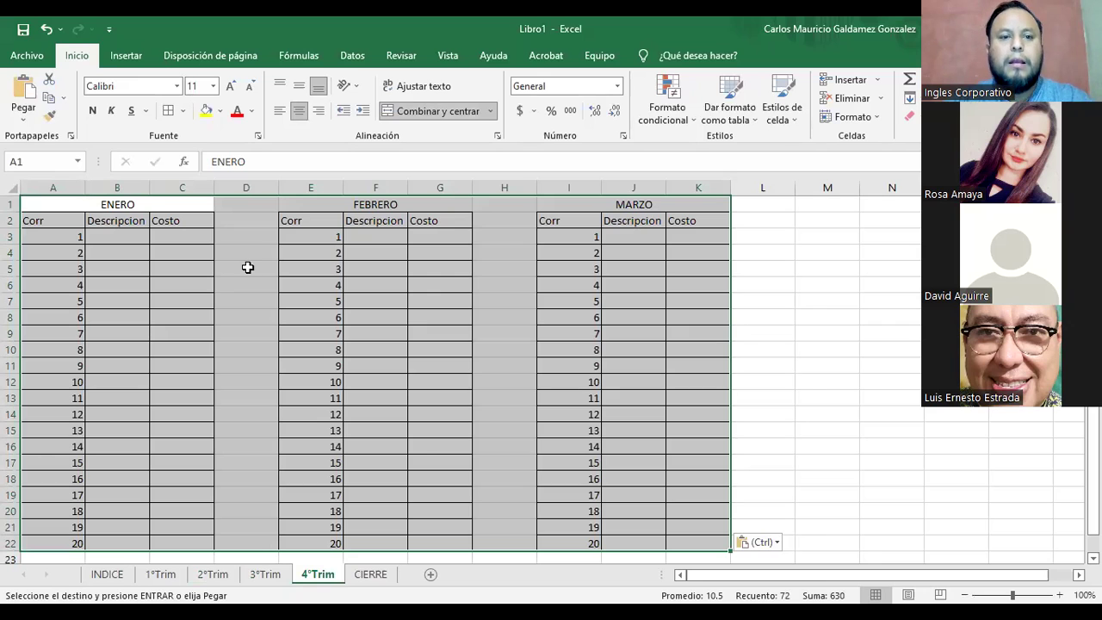
# On the 2°Trim sheet, set the width of the three Descripcion columns B, F and J to 22
pyautogui.click(162, 575)
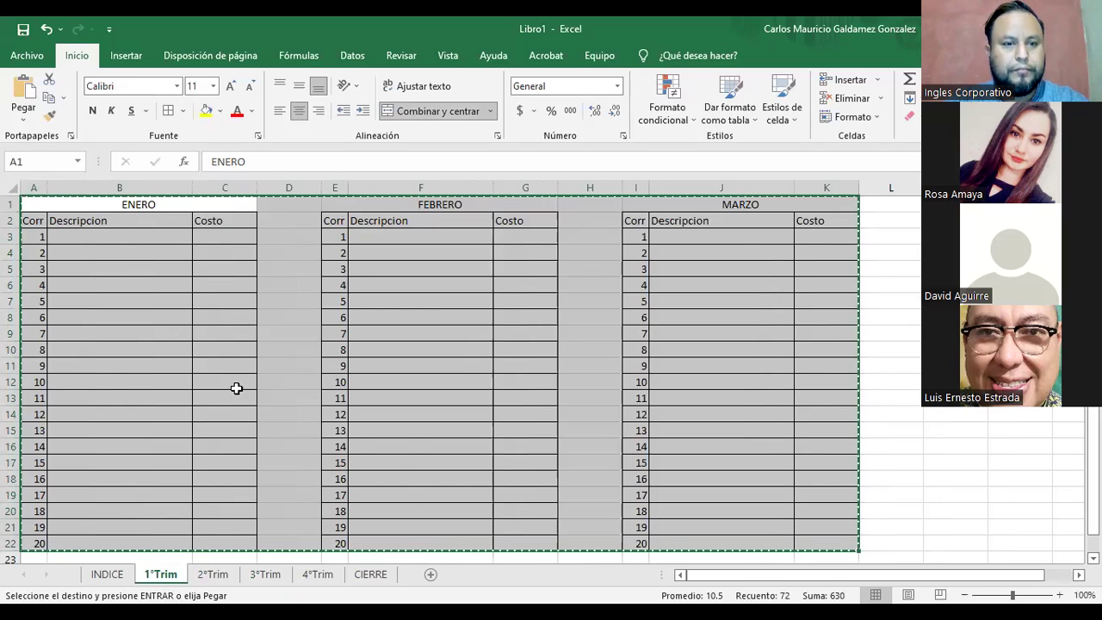
pyautogui.click(169, 258)
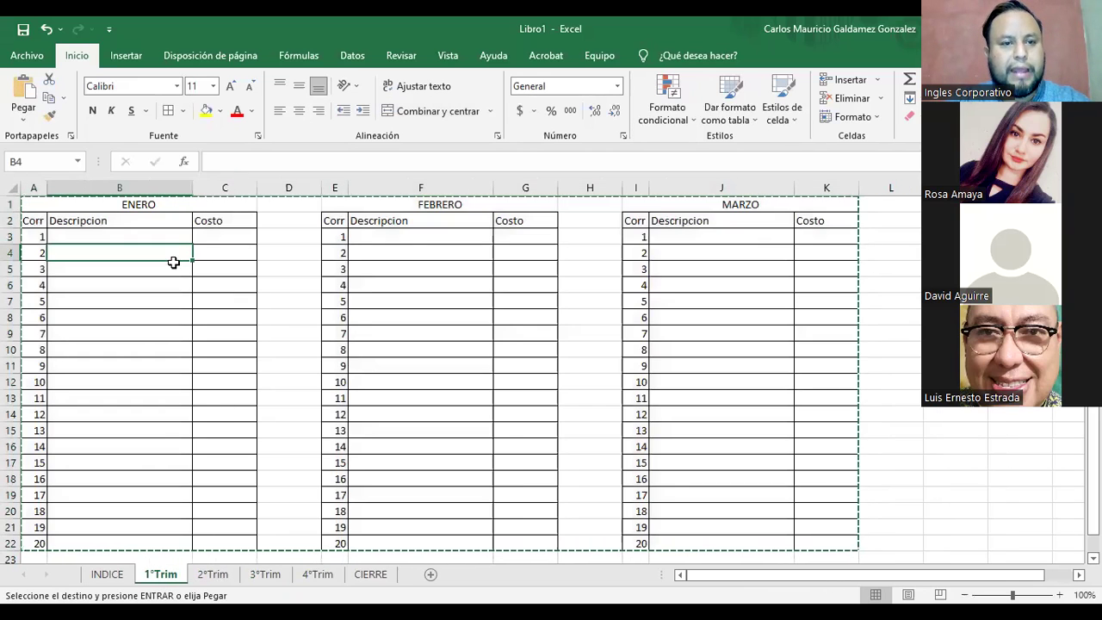
pyautogui.click(208, 574)
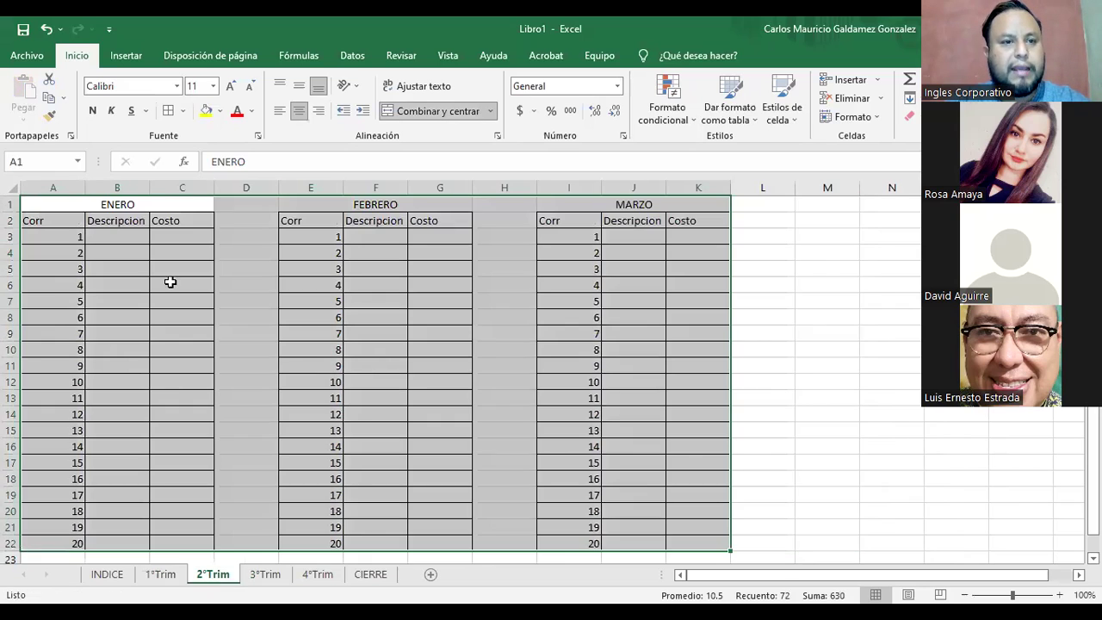
pyautogui.click(138, 188)
pyautogui.keyDown('ctrl'); pyautogui.click(362, 185); pyautogui.keyUp('ctrl')
pyautogui.keyDown('ctrl'); pyautogui.click(627, 184); pyautogui.keyUp('ctrl')
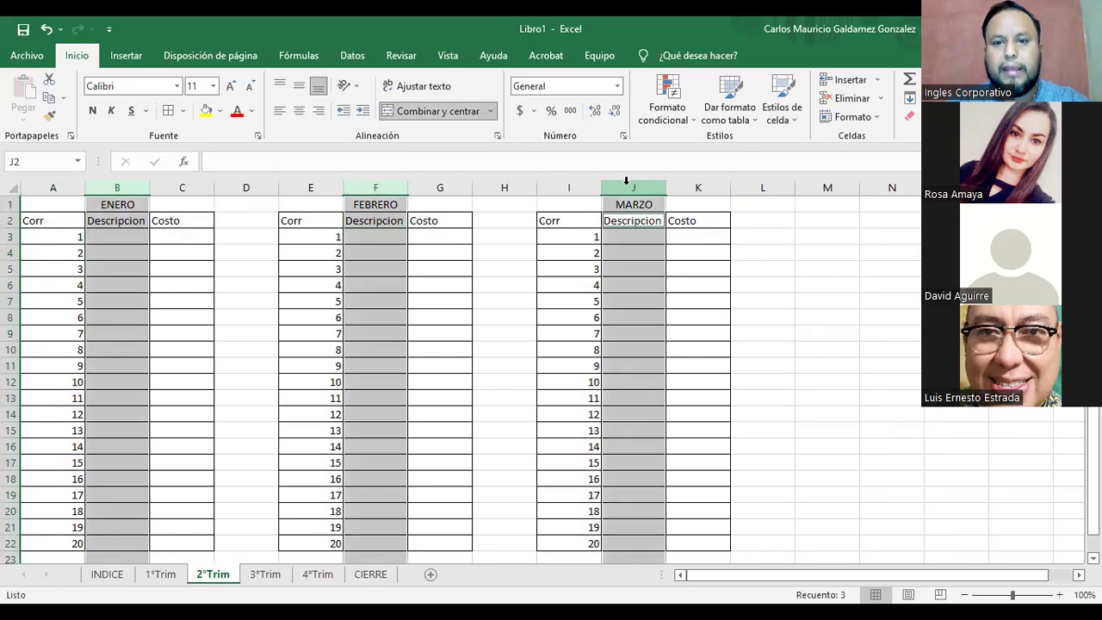
pyautogui.rightClick(631, 187)
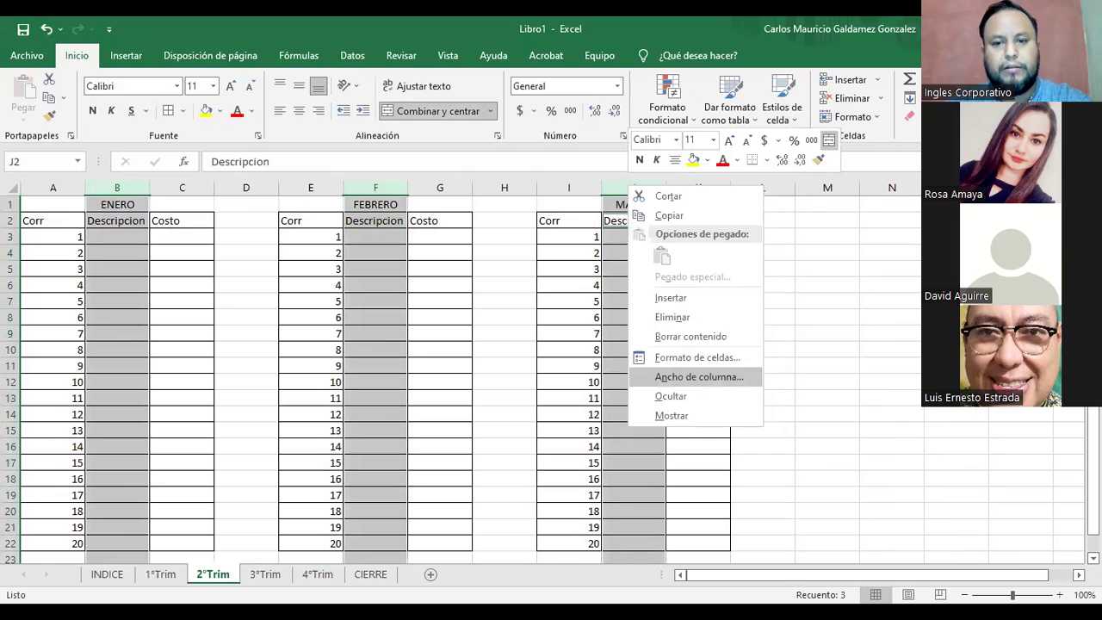
pyautogui.click(699, 377)
pyautogui.write('22')
pyautogui.press('Return')
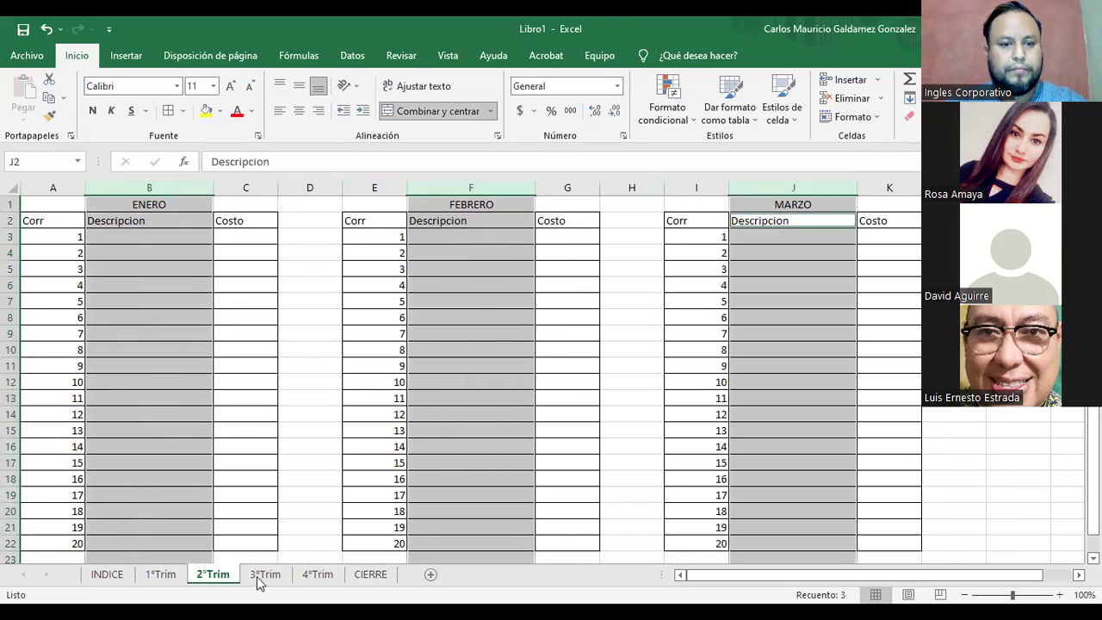
# On the 3°Trim sheet, set the width of the Descripcion columns B, F and J to 22
pyautogui.click(264, 574)
pyautogui.click(118, 188)
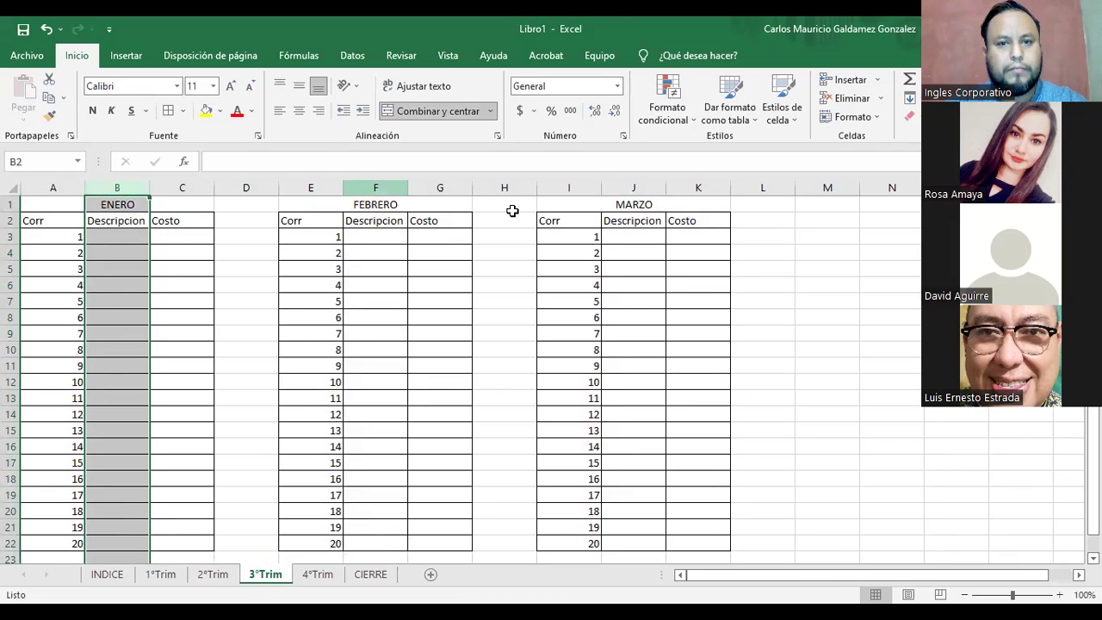
pyautogui.keyDown('ctrl'); pyautogui.click(375, 188); pyautogui.keyUp('ctrl')
pyautogui.keyDown('ctrl'); pyautogui.click(633, 188); pyautogui.keyUp('ctrl')
pyautogui.rightClick(634, 188)
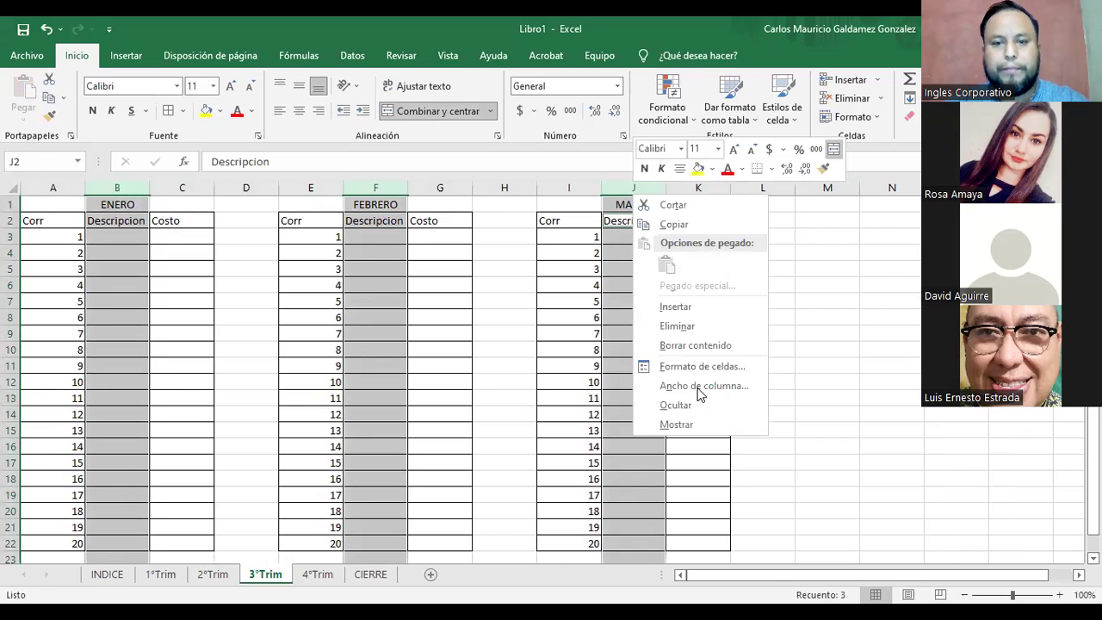
pyautogui.click(698, 386)
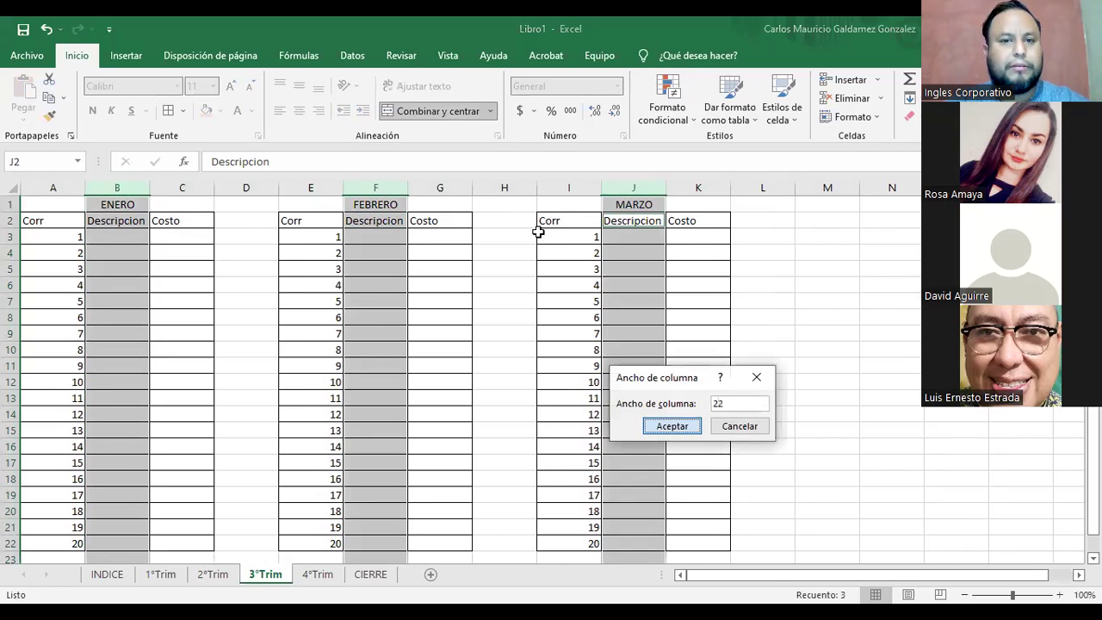
pyautogui.press('Return')
# Fit the narrow Corr columns on the 3°Trim sheet to their contents and compare with the 1°Trim layout
pyautogui.doubleClick(400, 185)
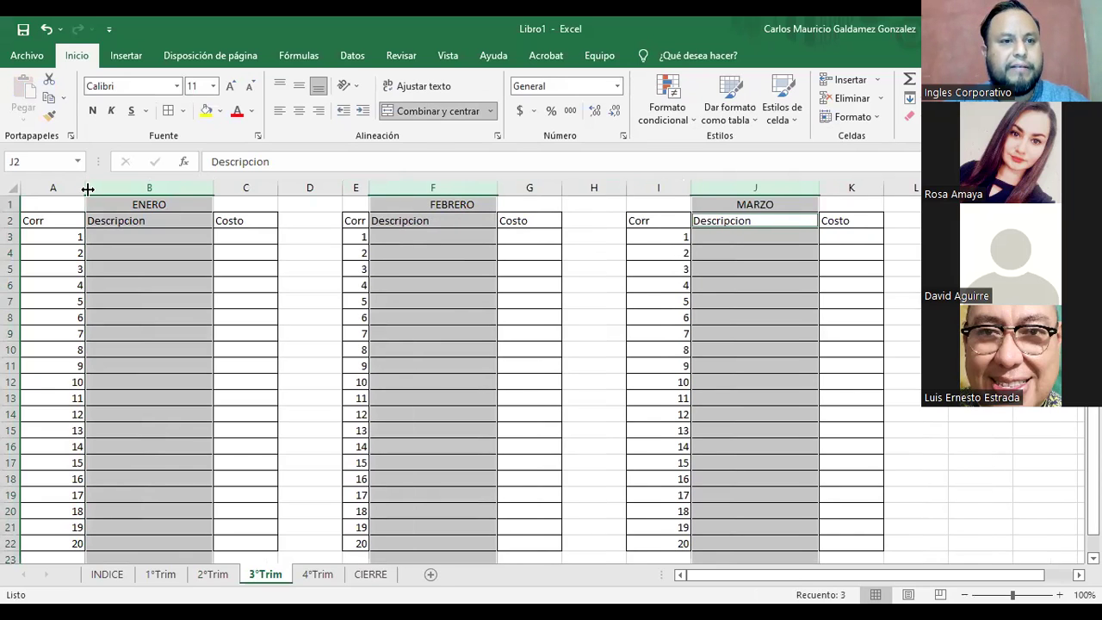
pyautogui.hotkey('ctrl', 'pageup')
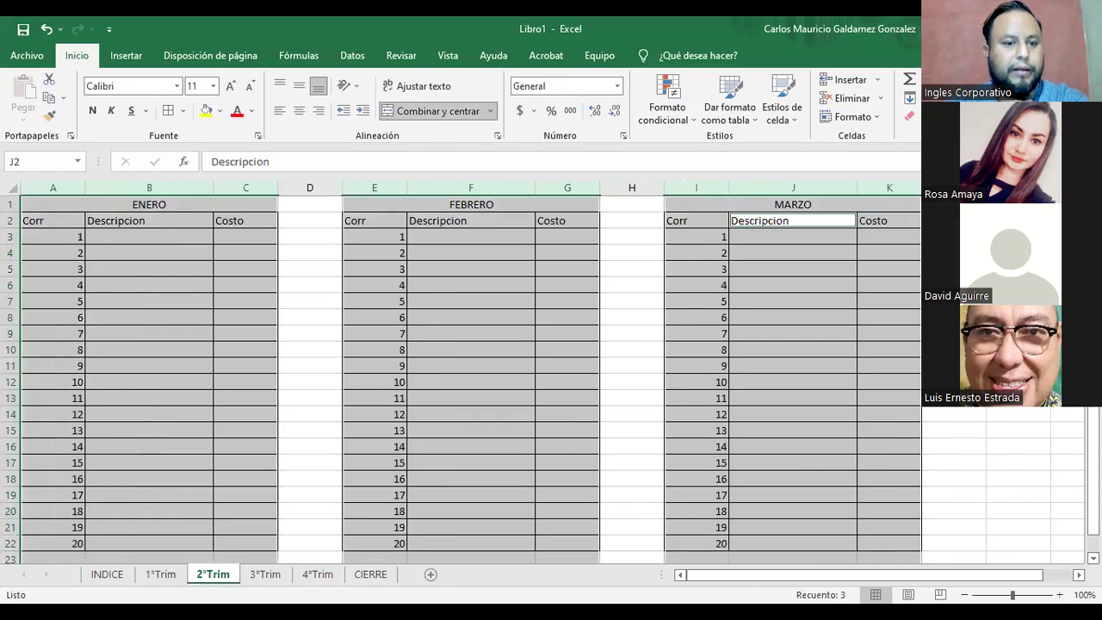
pyautogui.click(160, 575)
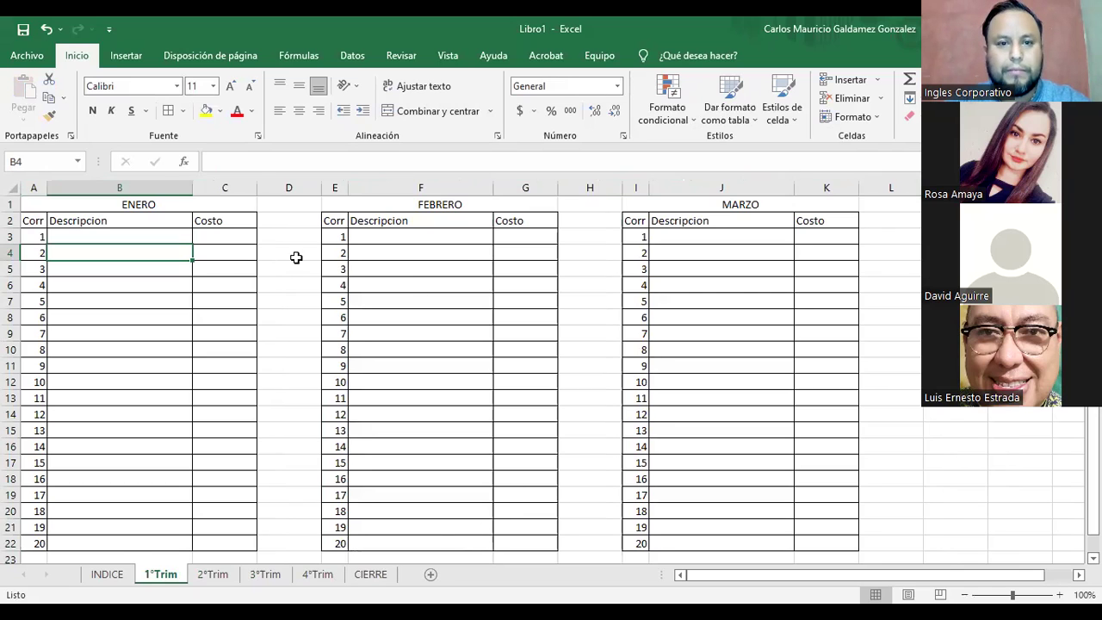
# On the 2°Trim sheet, change the three table headings to ABRIL, MAYO and JUNIO
pyautogui.click(210, 574)
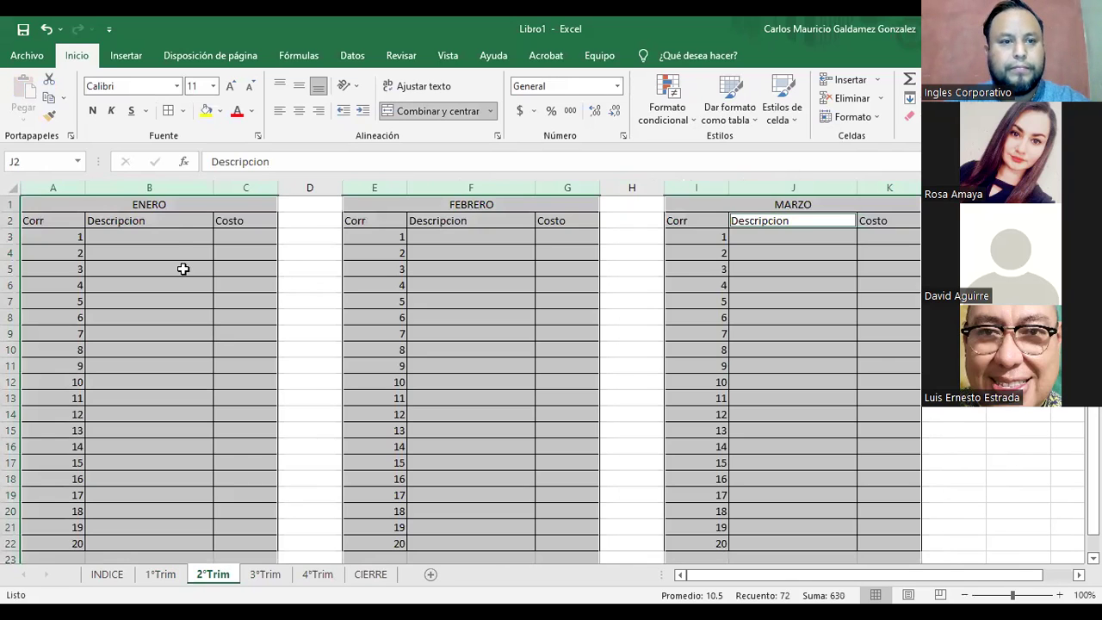
pyautogui.click(174, 204)
pyautogui.write('ABRIL')
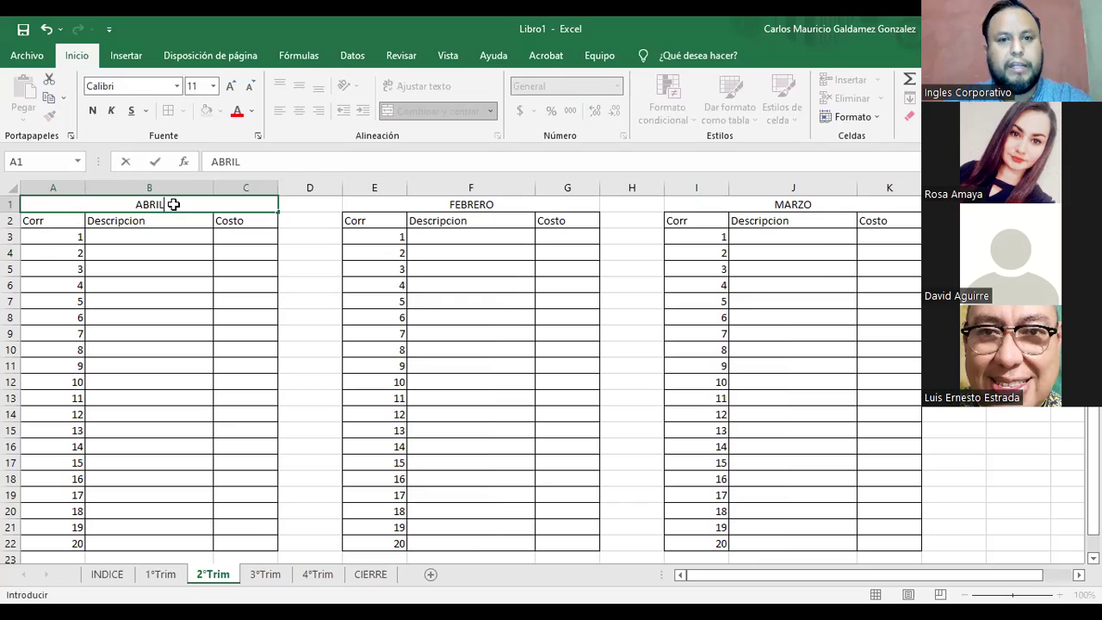
pyautogui.press('Tab')
pyautogui.press('Tab')
pyautogui.write('MAYO')
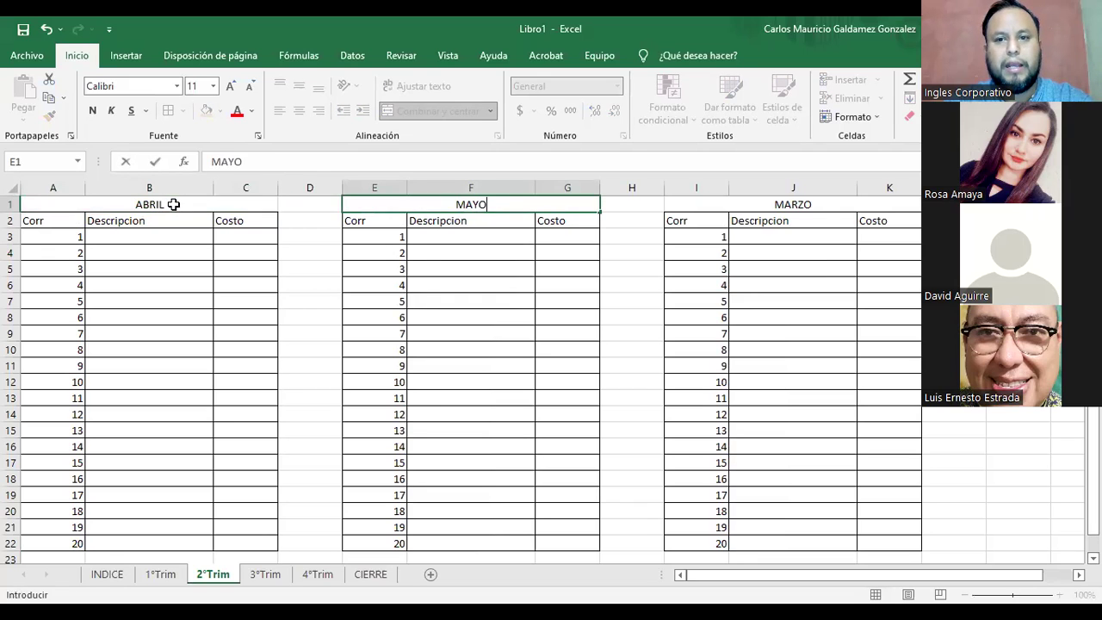
pyautogui.press('Tab')
pyautogui.press('Tab')
pyautogui.write('JUNIO')
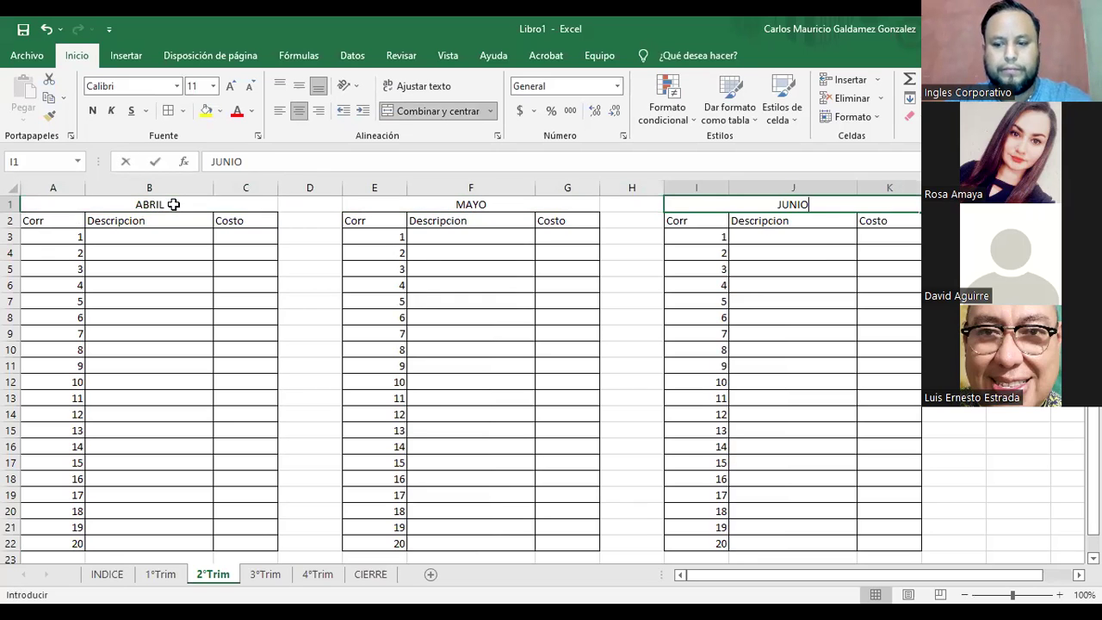
pyautogui.press('Return')
# On the 3°Trim sheet, change the three table headings to JULIO, AGOSTO and SEPTIEMBRE
pyautogui.click(265, 574)
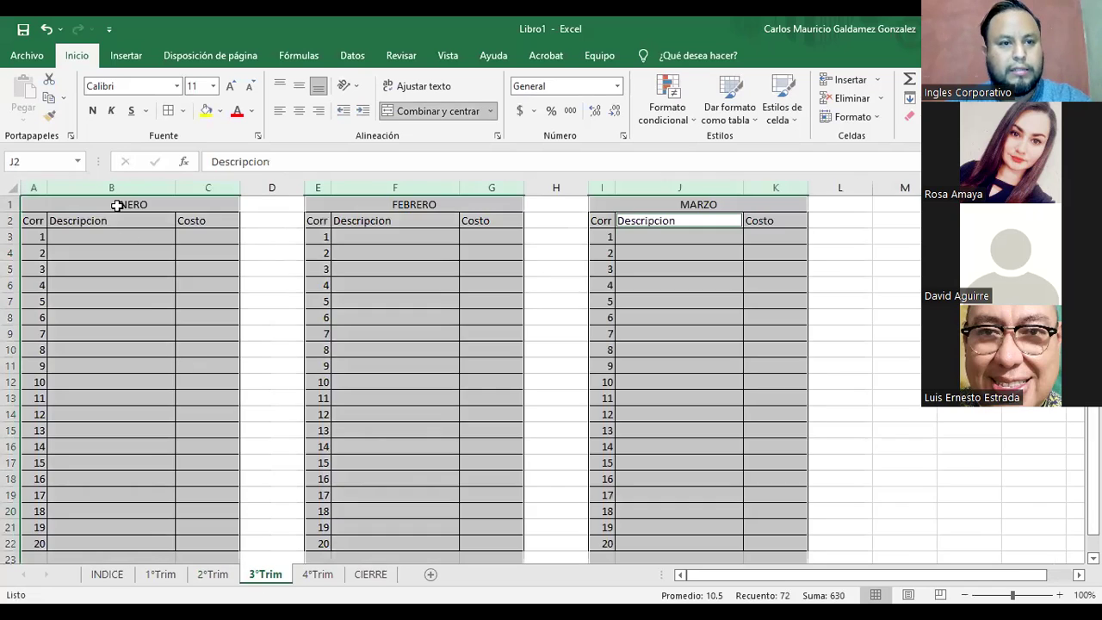
pyautogui.click(118, 205)
pyautogui.write('JULIO')
pyautogui.press('Tab')
pyautogui.press('Tab')
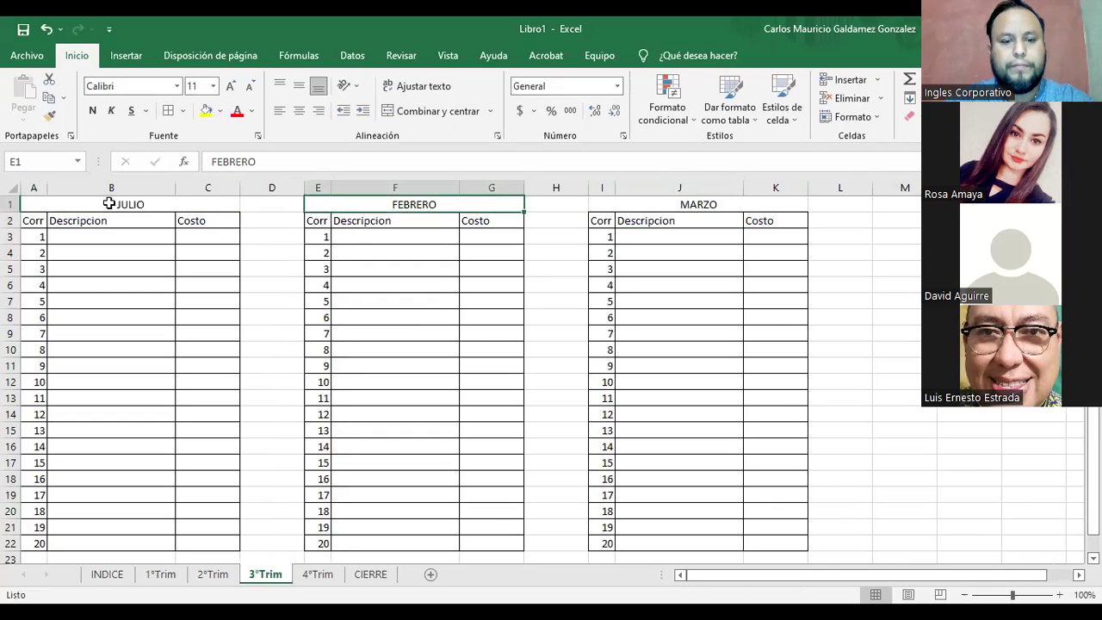
pyautogui.write('AGOSTO')
pyautogui.press('Tab')
pyautogui.press('Tab')
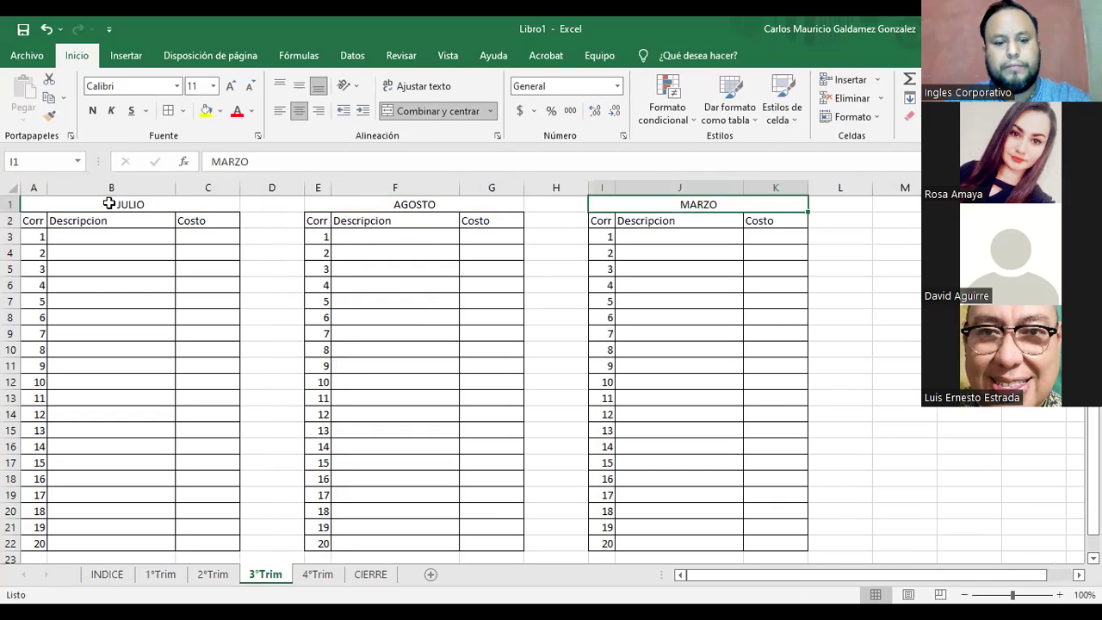
pyautogui.write('SEPTIEMBRE')
pyautogui.press('Return')
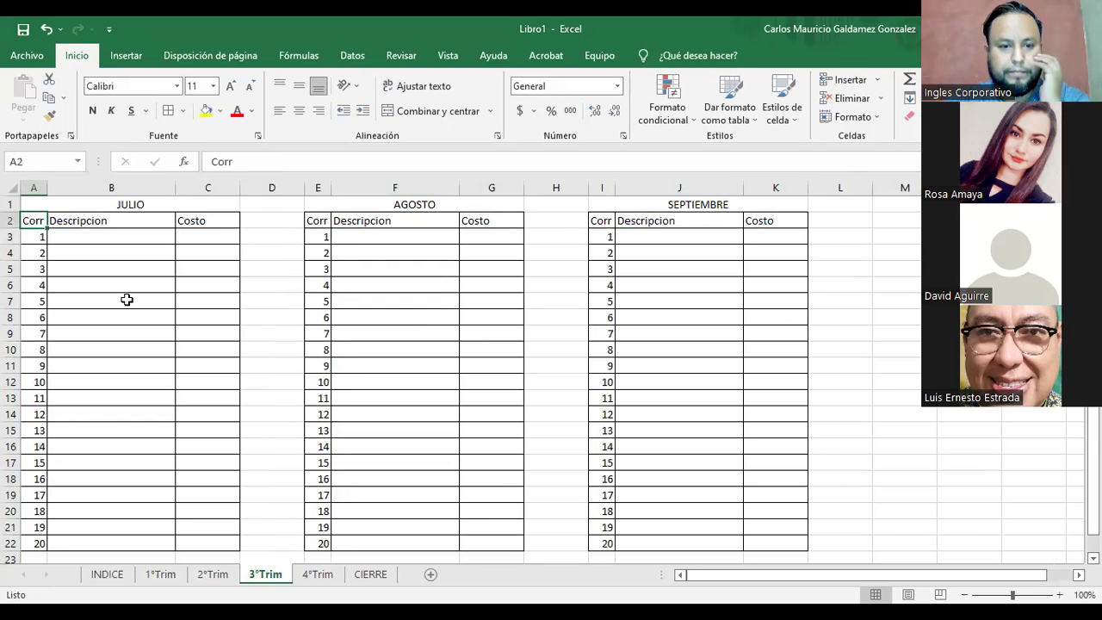
# On the 4°Trim sheet, change the three table headings to OCTUBRE, NOVIEMBRE and DICIEMBRE
pyautogui.click(317, 575)
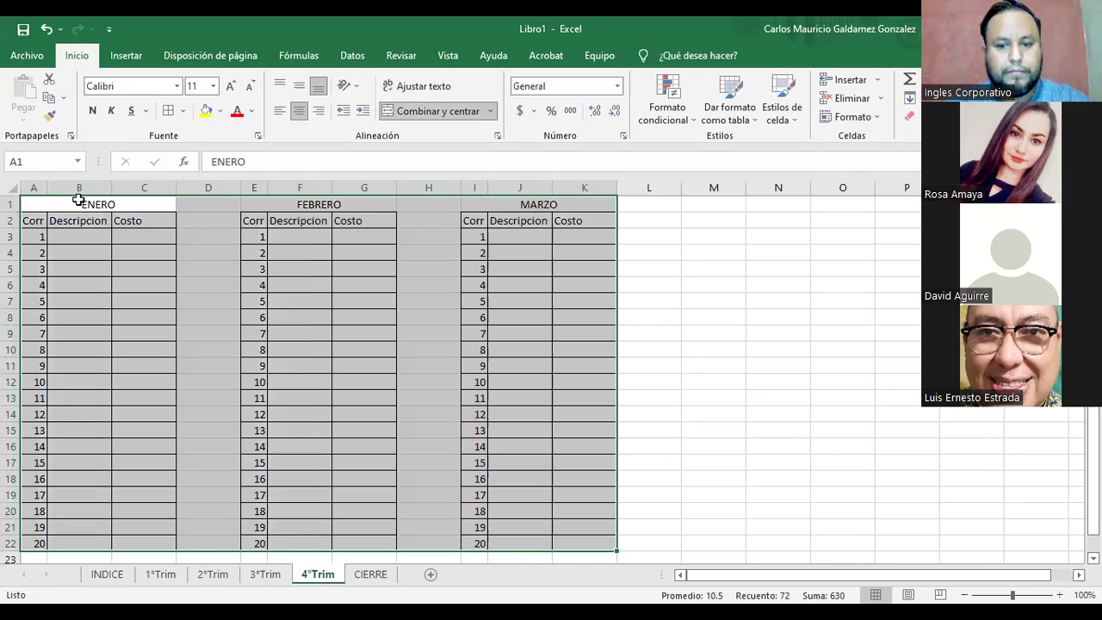
pyautogui.click(77, 200)
pyautogui.write('OCTUBRE')
pyautogui.press('Tab')
pyautogui.press('Tab')
pyautogui.write('NOVIEMBRE')
pyautogui.press('Tab')
pyautogui.press('Tab')
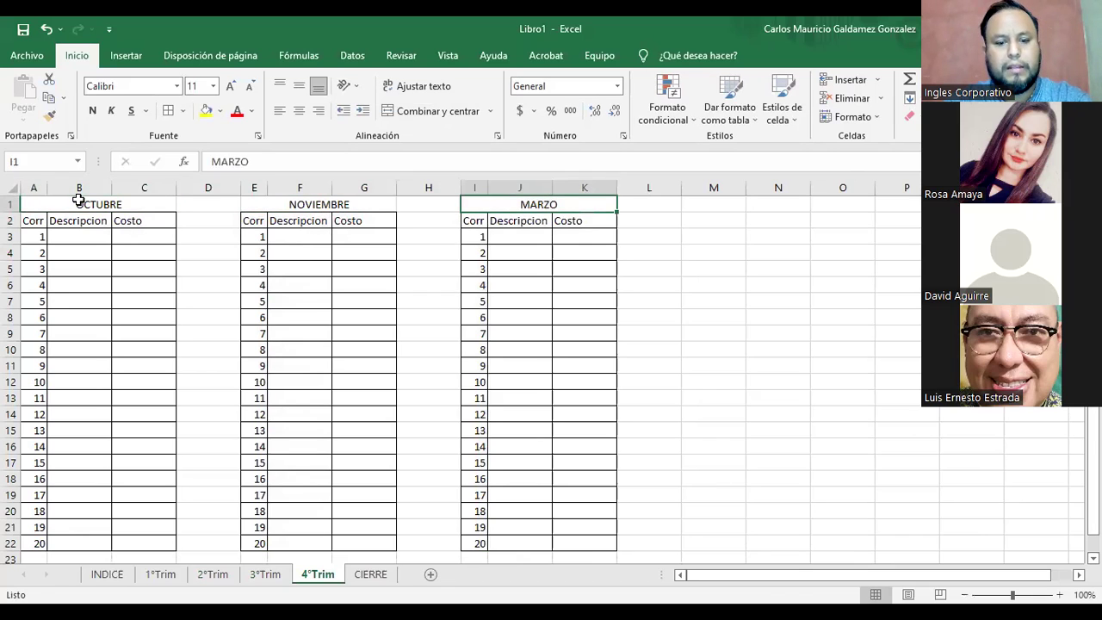
pyautogui.write('DIV')
pyautogui.write('IEMBRE')
pyautogui.press('Return')
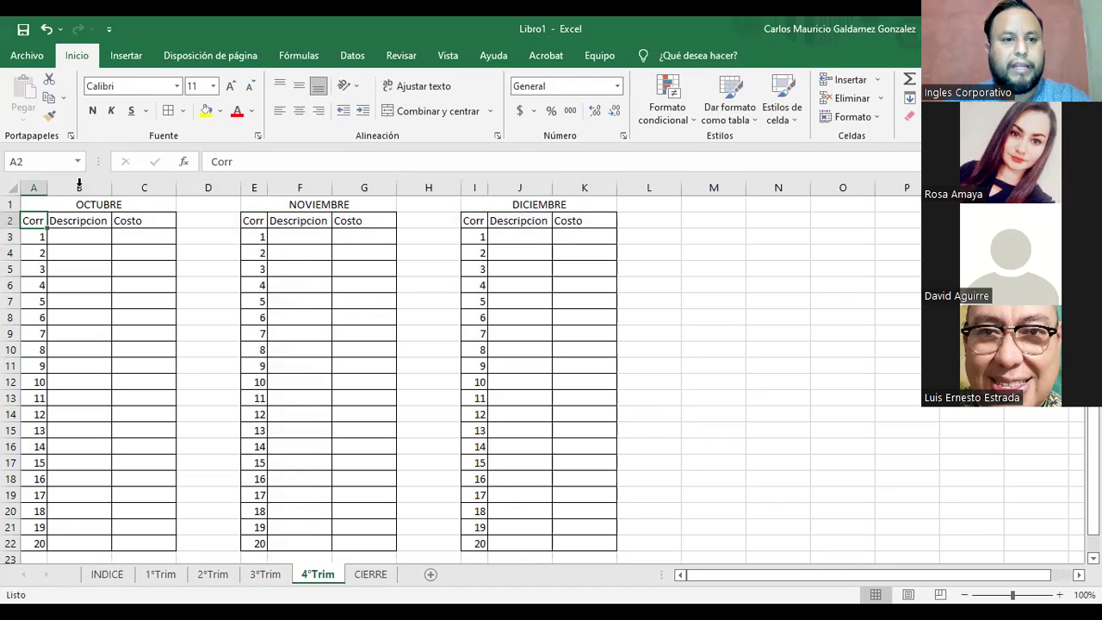
# Set the width of the Descripcion columns B, F and J on the 4°Trim sheet to 20
pyautogui.click(78, 186)
pyautogui.keyDown('ctrl'); pyautogui.click(300, 186); pyautogui.keyUp('ctrl')
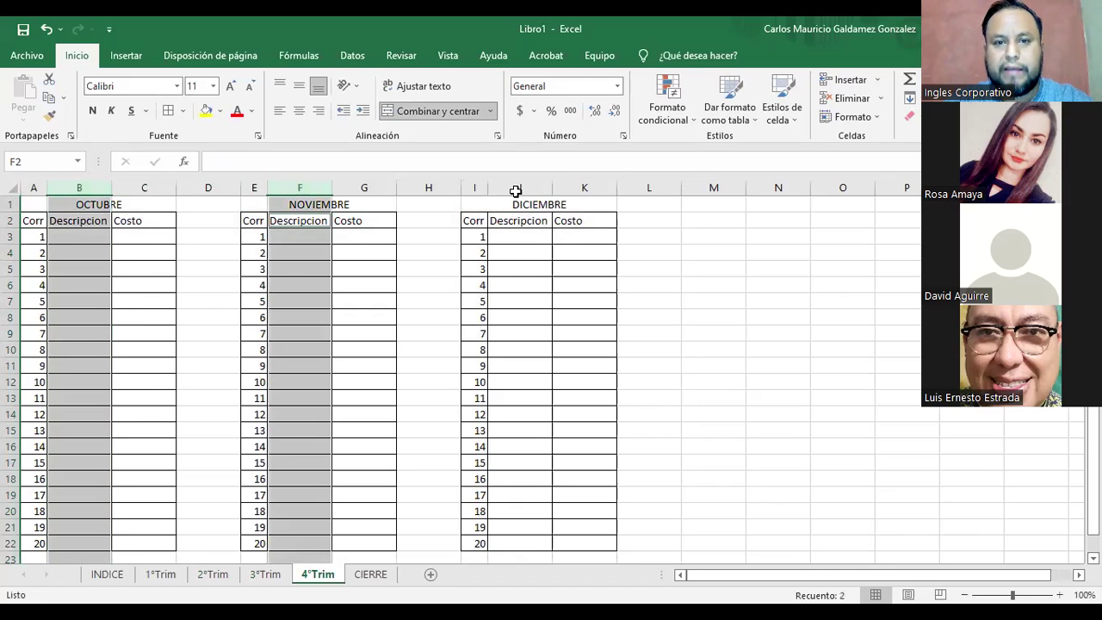
pyautogui.keyDown('ctrl'); pyautogui.click(515, 188); pyautogui.keyUp('ctrl')
pyautogui.rightClick(520, 189)
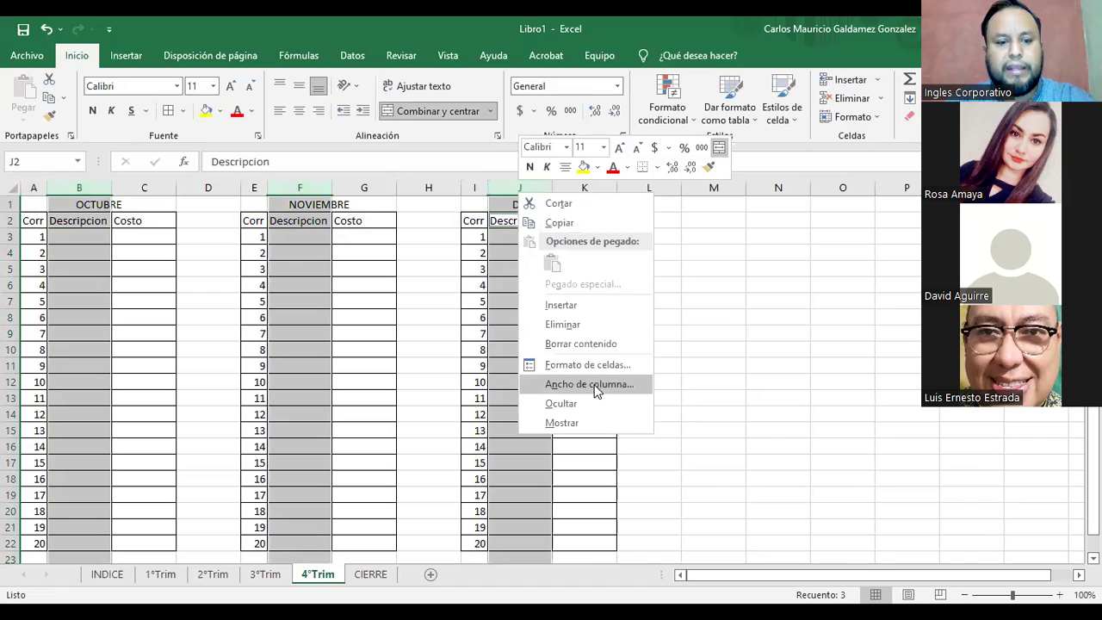
pyautogui.click(588, 384)
pyautogui.write('20')
pyautogui.click(568, 418)
# Return to the 3°Trim sheet and reapply a width of 22 to its Descripcion columns B, F and J
pyautogui.keyDown('ctrl'); pyautogui.click(271, 577); pyautogui.keyUp('ctrl')
pyautogui.click(265, 574)
pyautogui.click(129, 188)
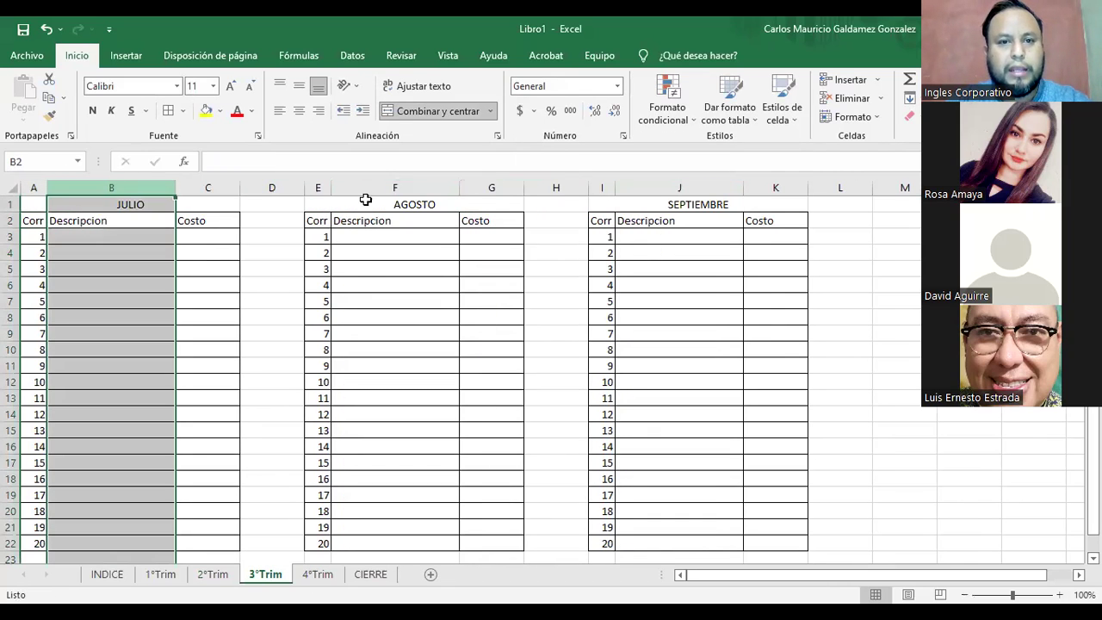
pyautogui.keyDown('ctrl'); pyautogui.click(379, 188); pyautogui.keyUp('ctrl')
pyautogui.keyDown('ctrl'); pyautogui.click(685, 190); pyautogui.keyUp('ctrl')
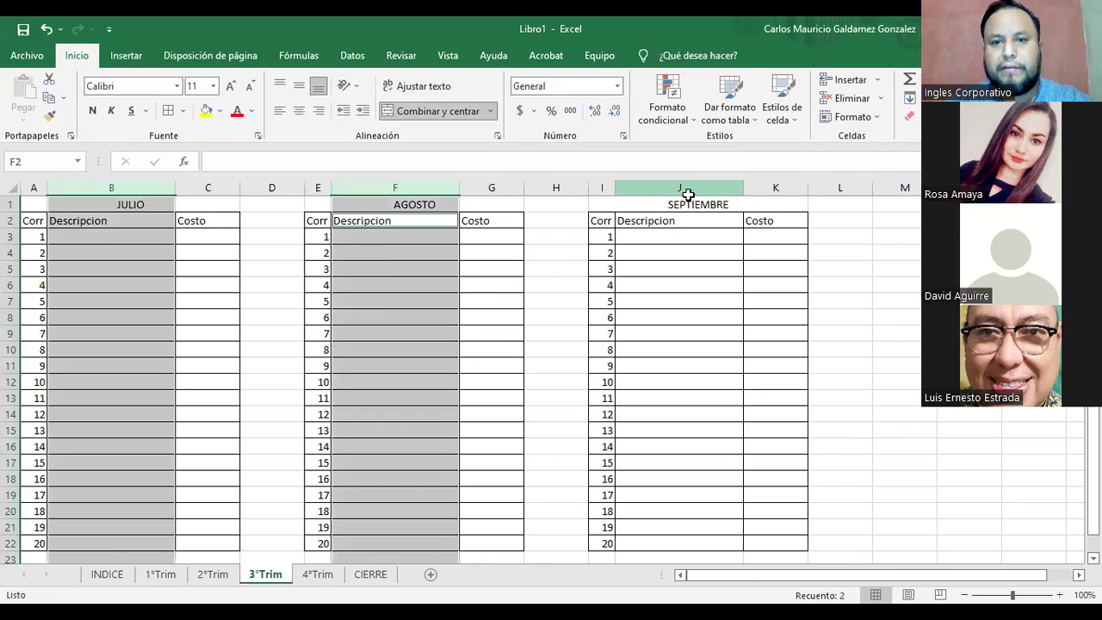
pyautogui.rightClick(736, 364)
pyautogui.click(746, 387)
pyautogui.write('2')
pyautogui.press('Return')
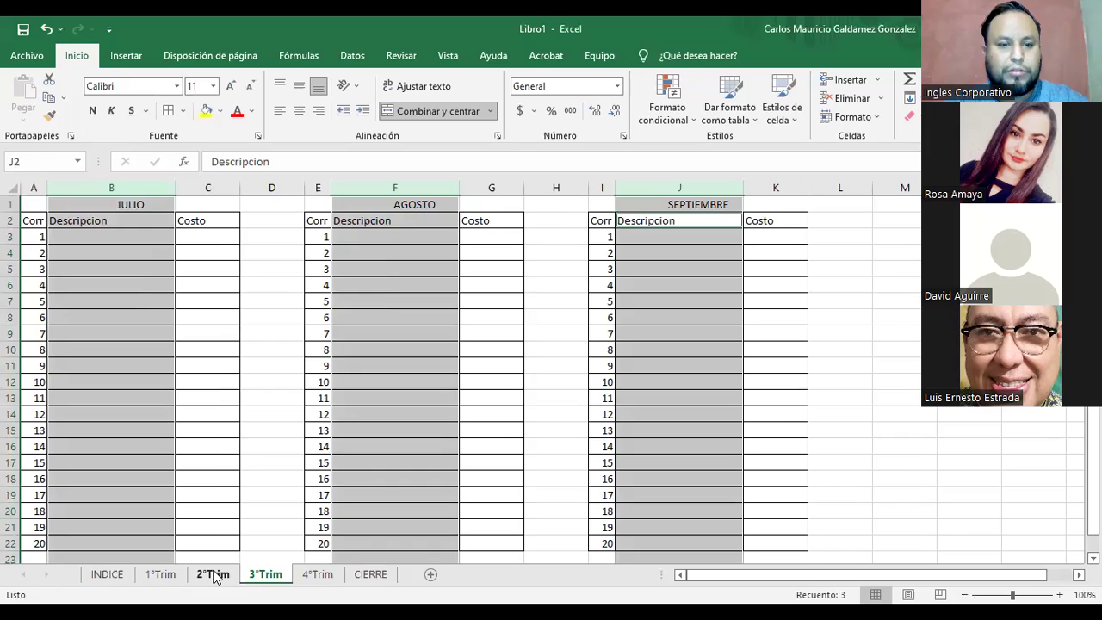
# On the 2°Trim sheet, fit the Corr columns A, E and I to the width of their contents
pyautogui.click(216, 582)
pyautogui.click(161, 575)
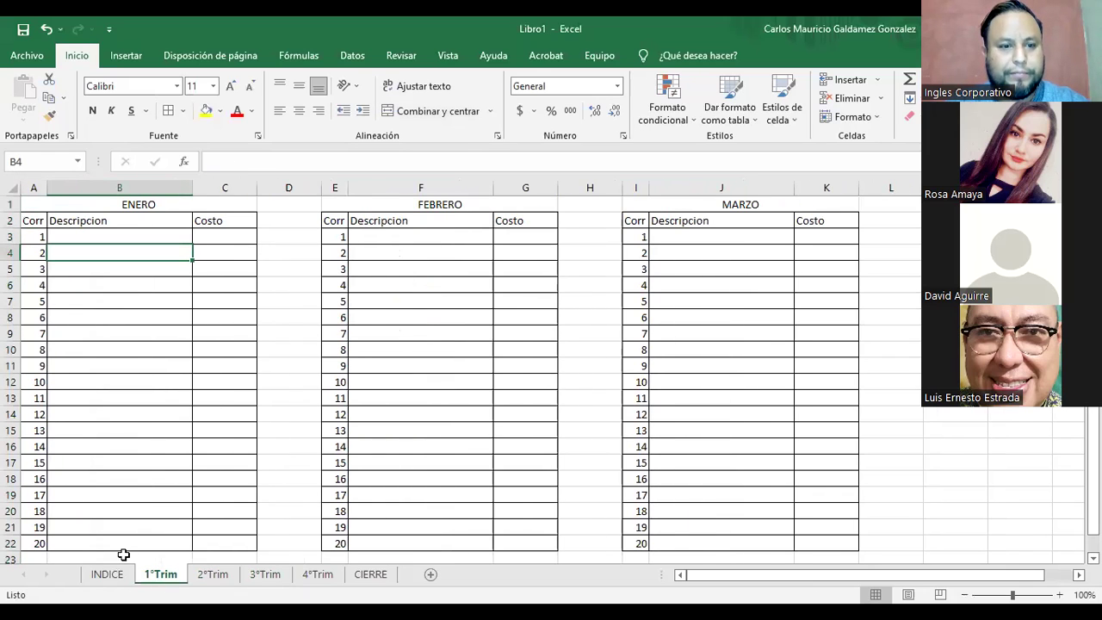
pyautogui.click(215, 574)
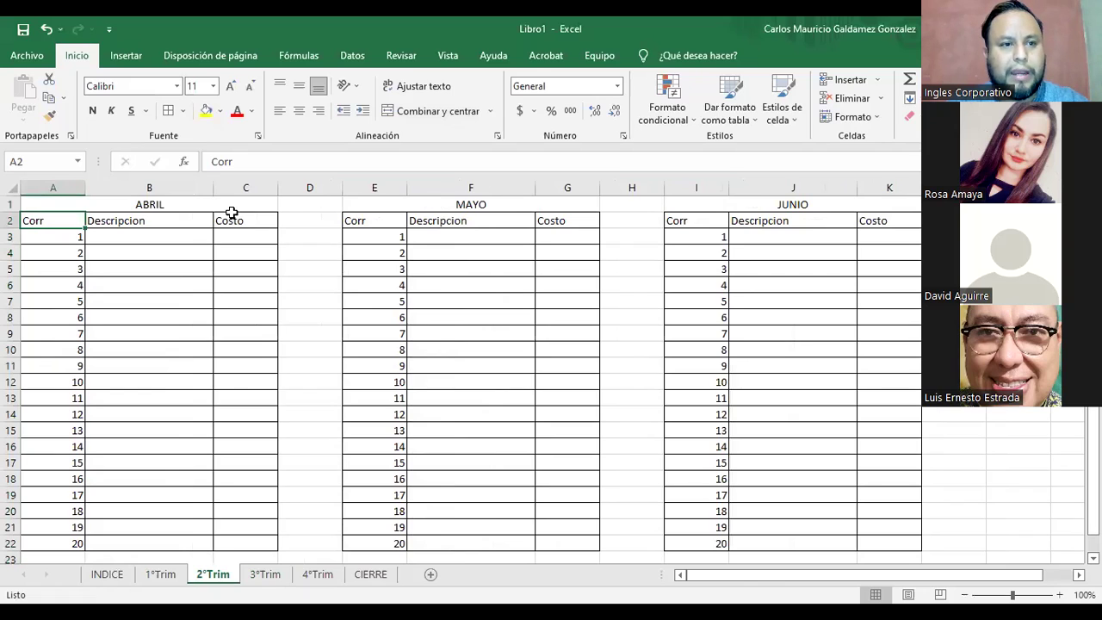
pyautogui.moveTo(86, 187); pyautogui.dragTo(83, 188)
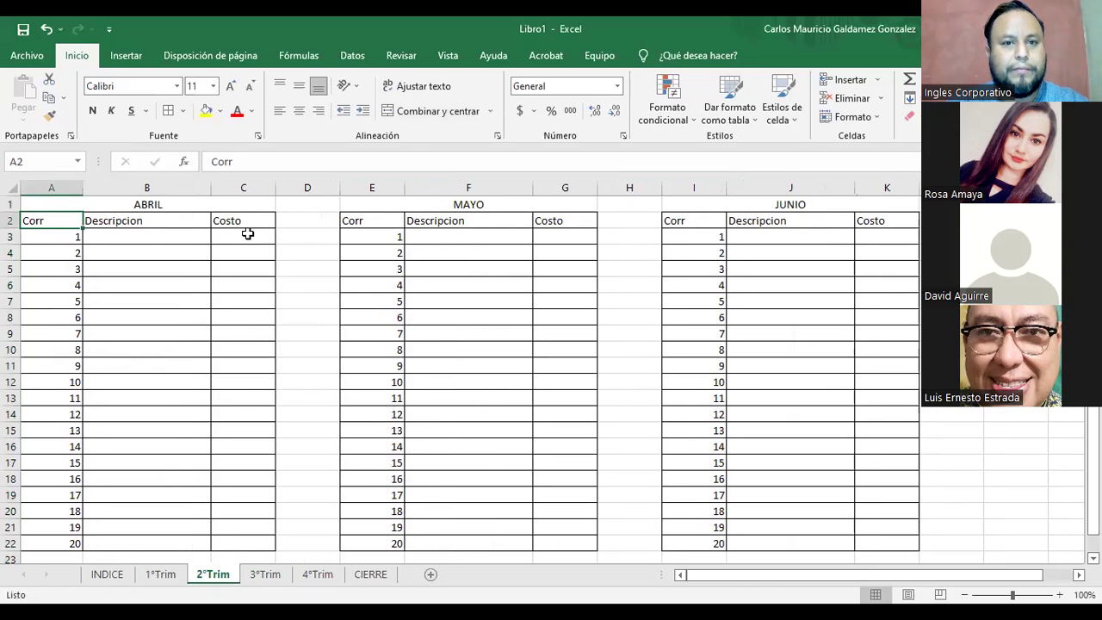
pyautogui.hotkey('alt', 'h')
pyautogui.press('o')
pyautogui.press('i')
pyautogui.doubleClick(368, 188)
pyautogui.doubleClick(653, 188)
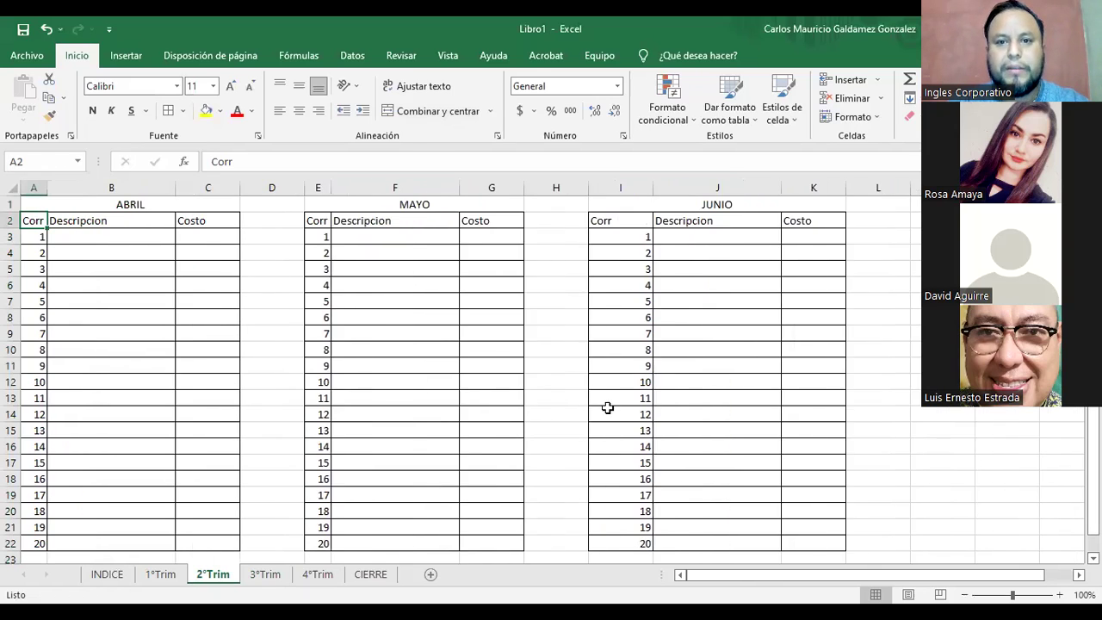
# On the CIERRE sheet, enter the row labels ENERO, FEBRERO and MARZO in cells A3 to A5
pyautogui.click(373, 581)
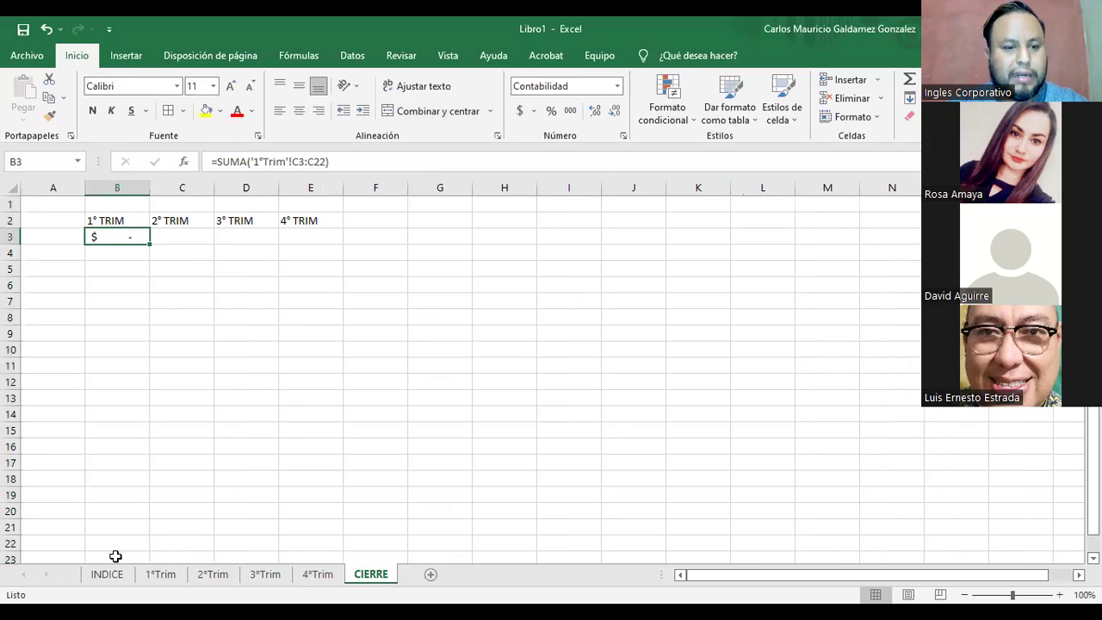
pyautogui.click(160, 574)
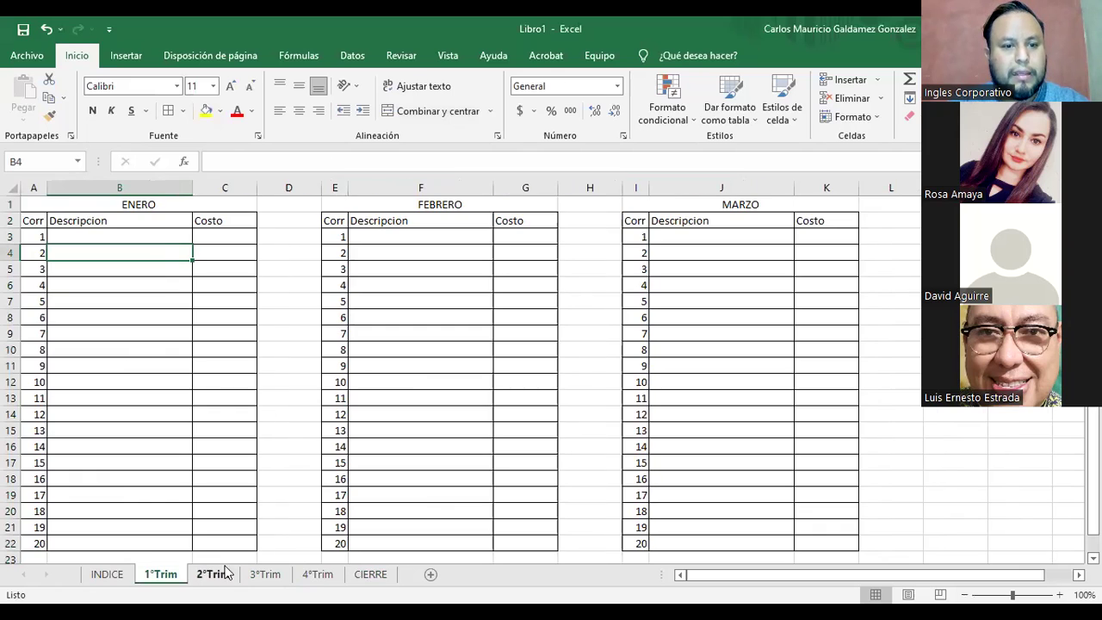
pyautogui.click(211, 538)
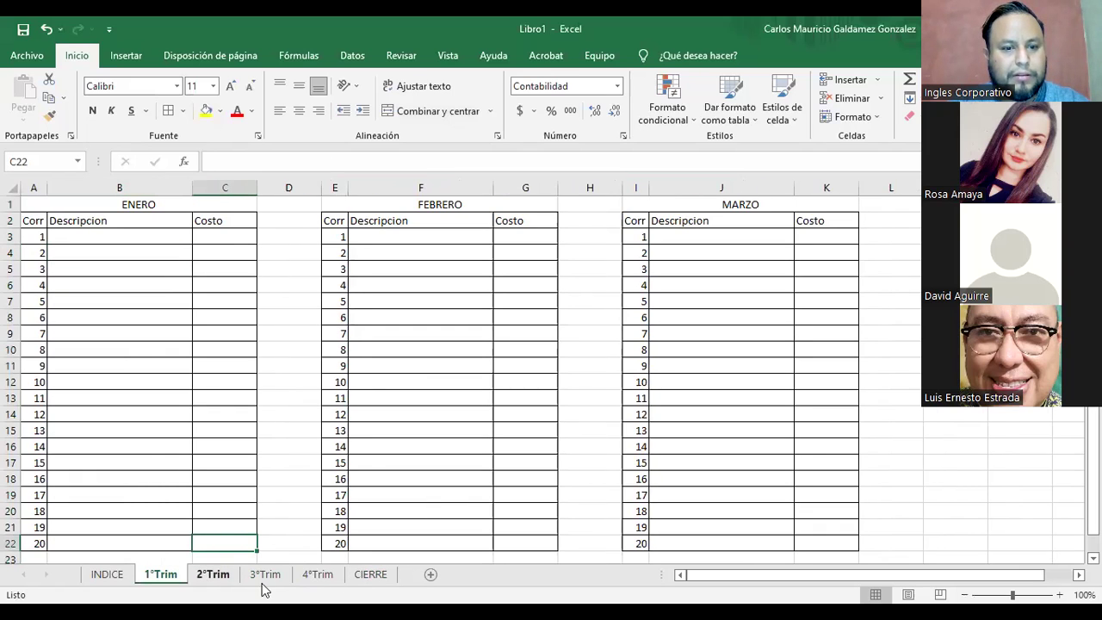
pyautogui.click(353, 576)
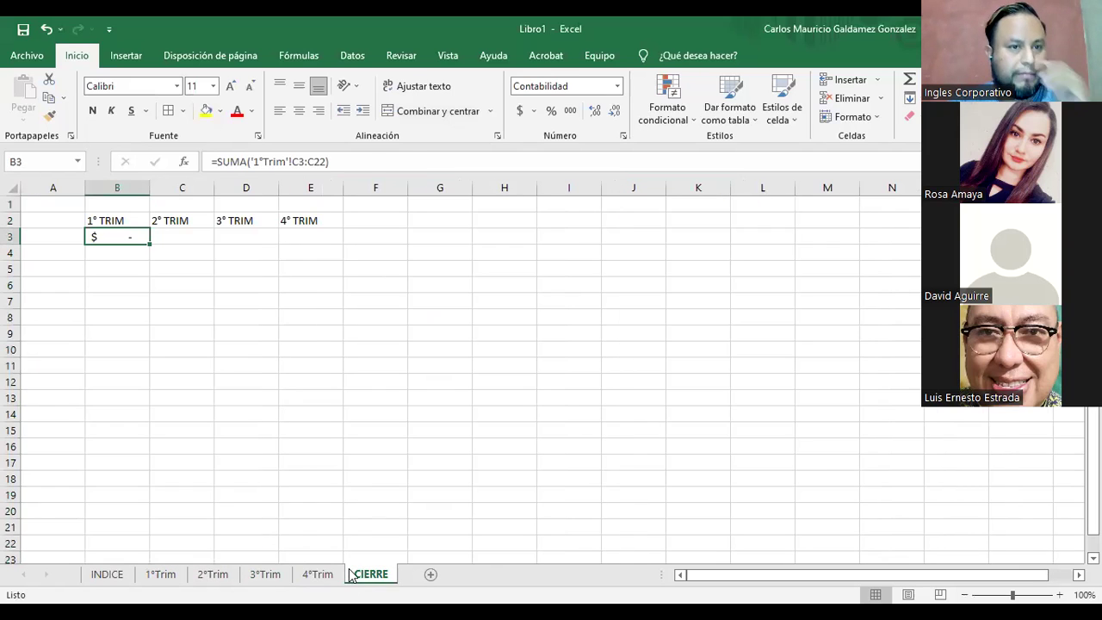
pyautogui.click(58, 235)
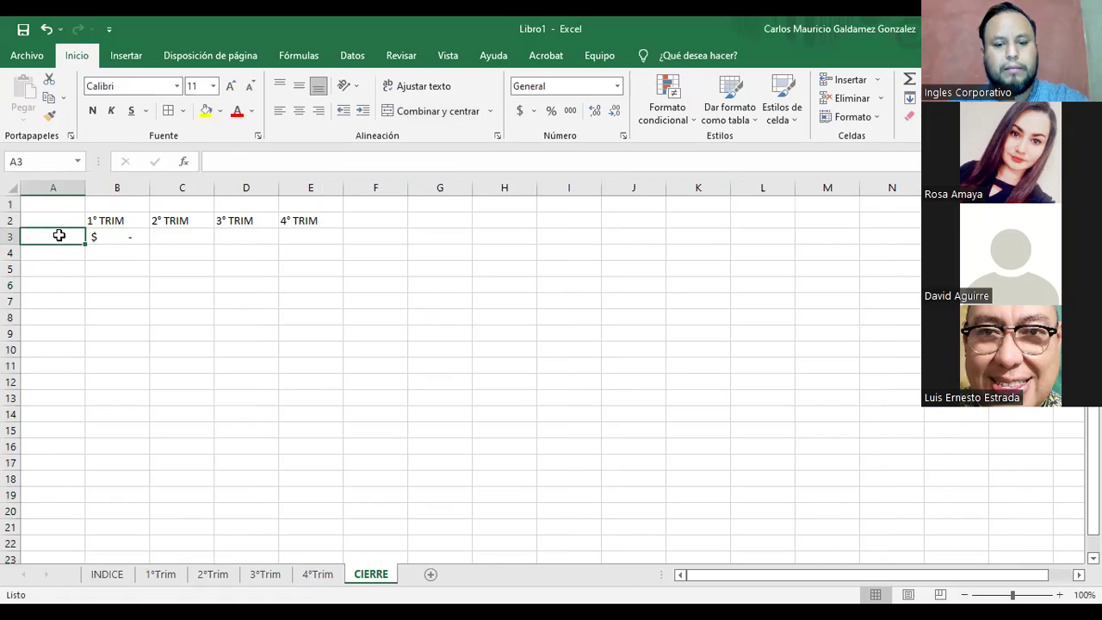
pyautogui.write('ene')
pyautogui.press('BackSpace')
pyautogui.press('BackSpace')
pyautogui.write('ENERO')
pyautogui.press('Return')
pyautogui.write('FEBRE')
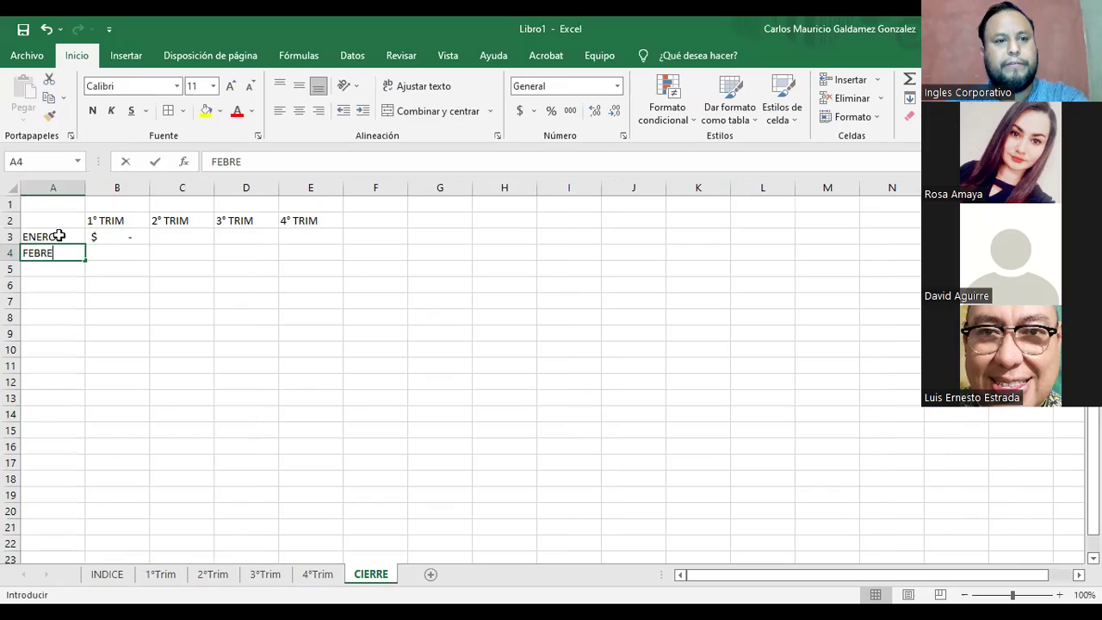
pyautogui.write('RO')
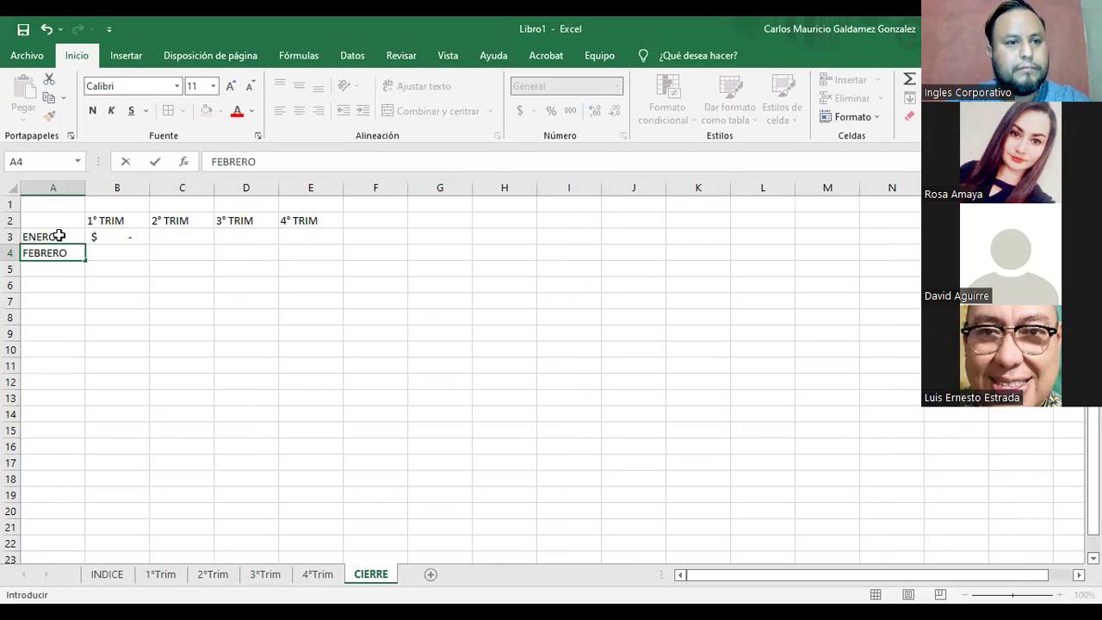
pyautogui.press('Return')
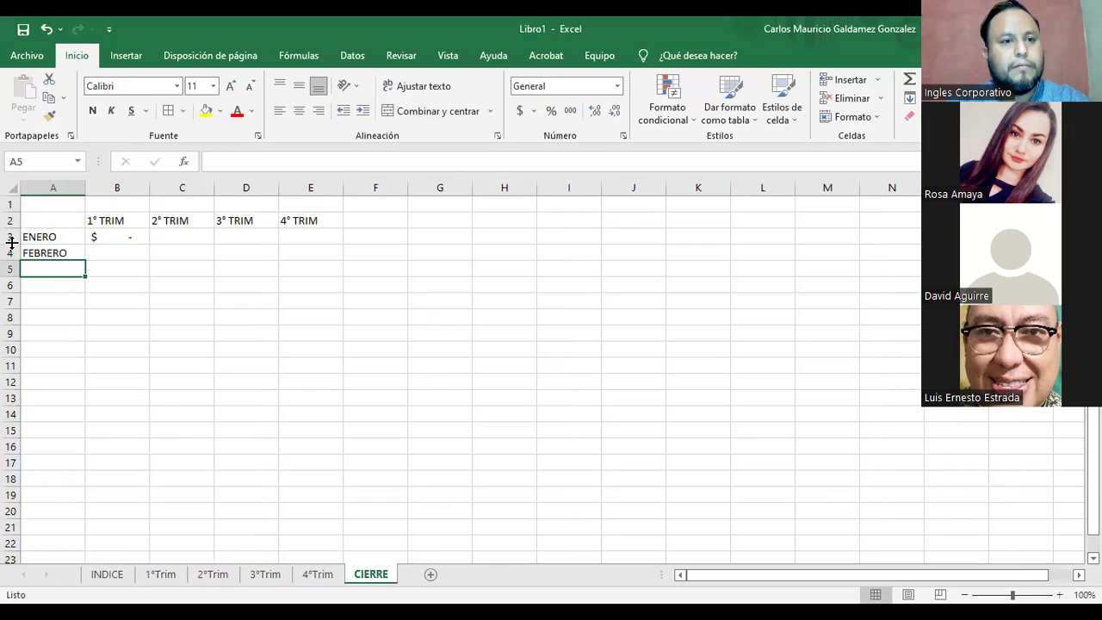
pyautogui.write('MARZO')
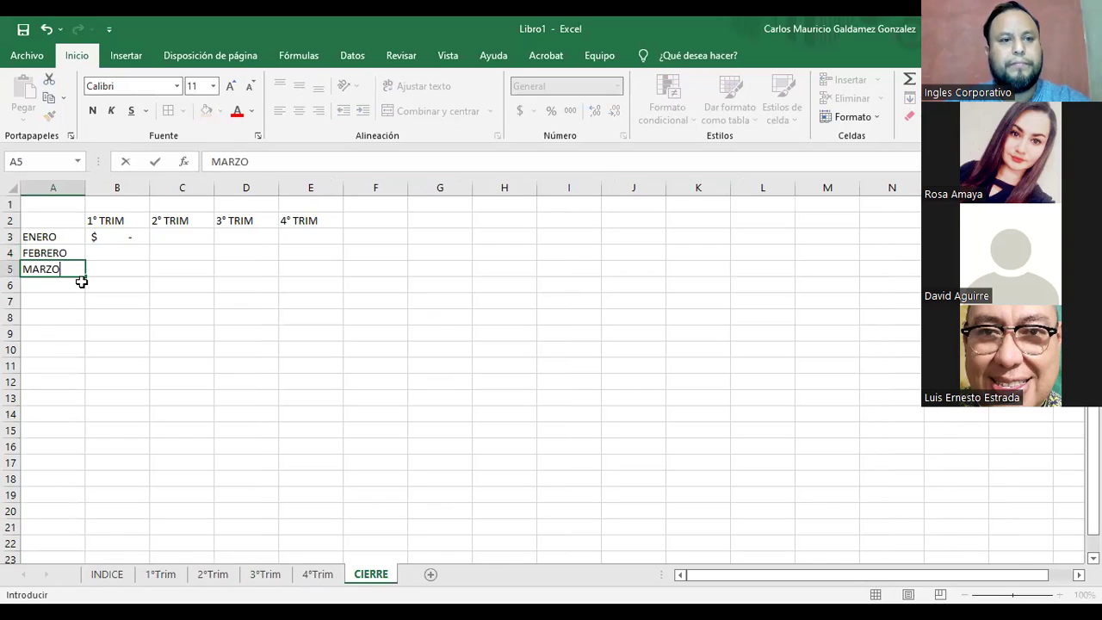
pyautogui.press('Return')
# Add an AutoSum total of B3:B5 in cell B6 of the CIERRE sheet
pyautogui.click(106, 288)
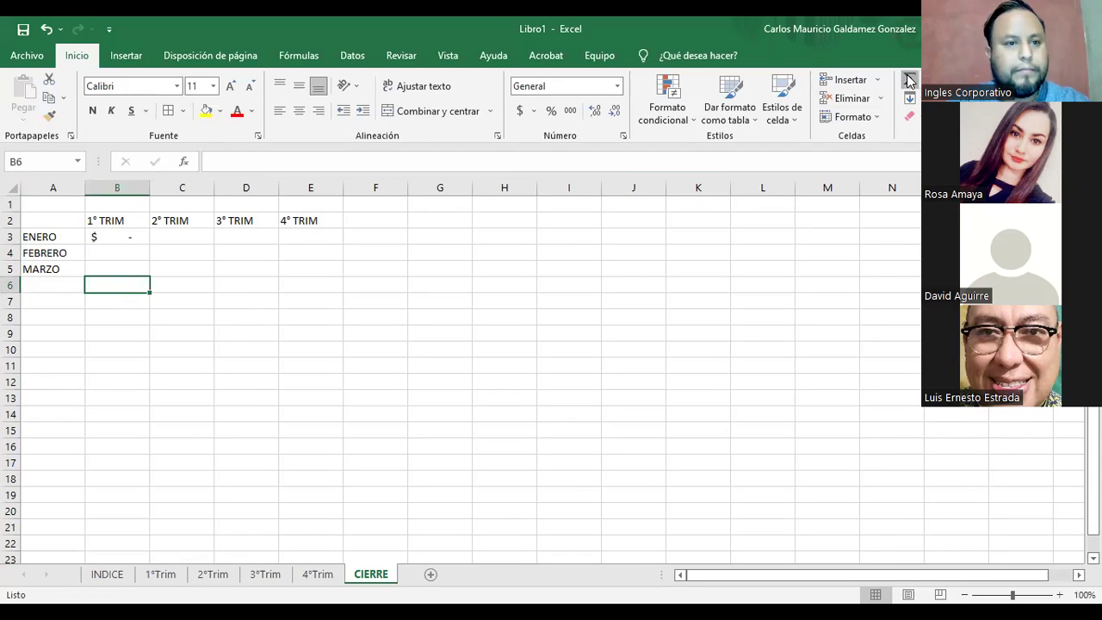
pyautogui.hotkey('alt', '=')
pyautogui.press('Return')
# Enter =SUMA('1°Trim'!G3:G22) in the FEBRERO cell B4 and give it the accounting number format
pyautogui.click(111, 252)
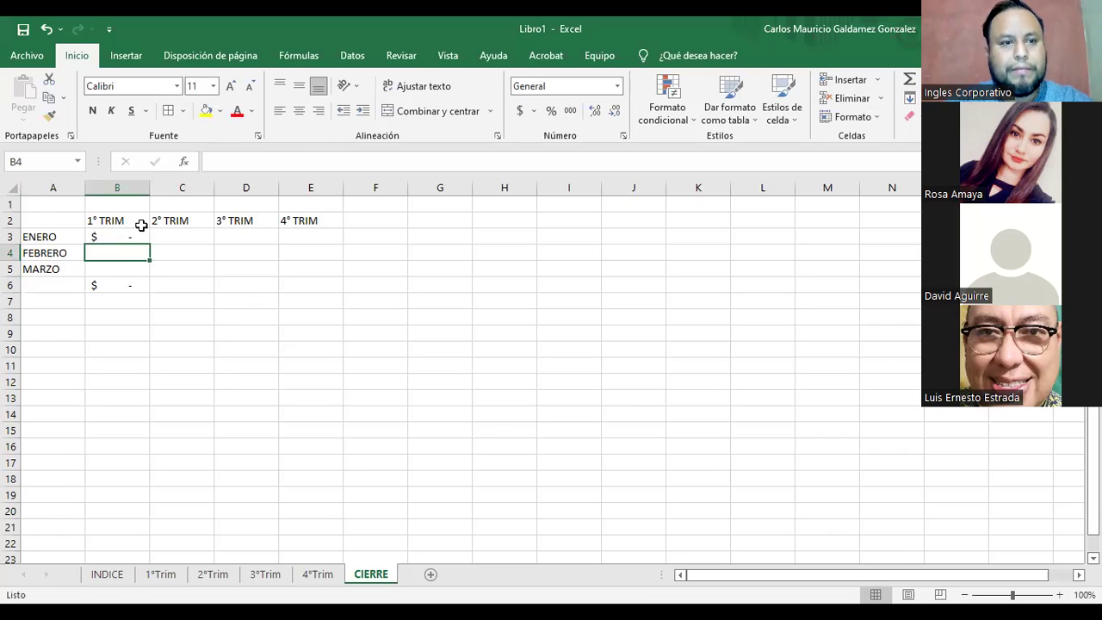
pyautogui.click(116, 237)
pyautogui.click(113, 256)
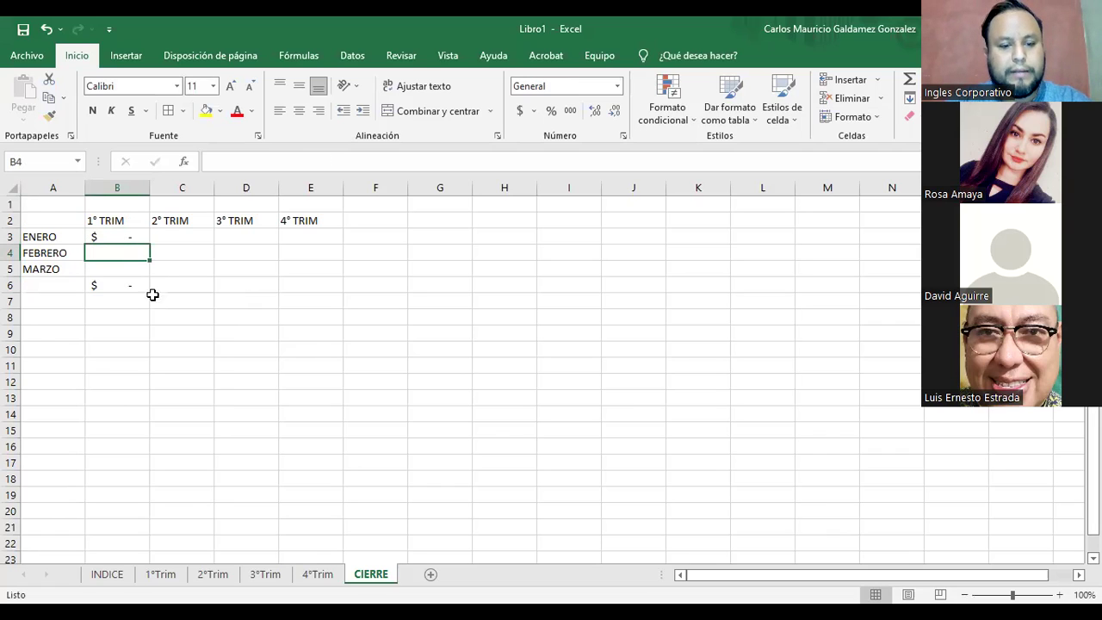
pyautogui.write('=')
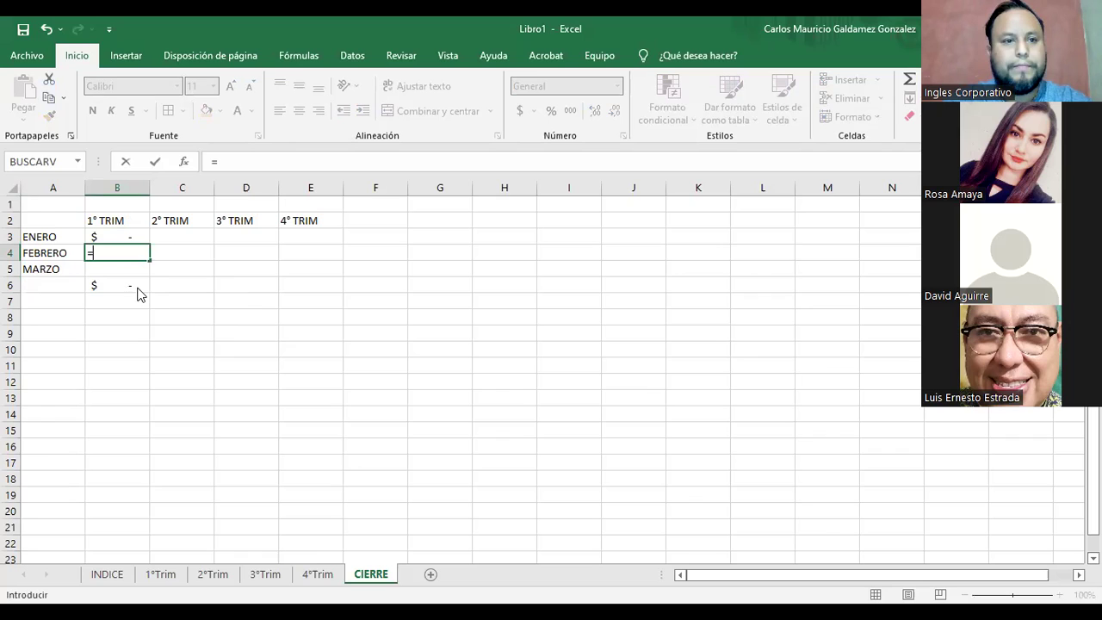
pyautogui.write('suma(')
pyautogui.click(160, 575)
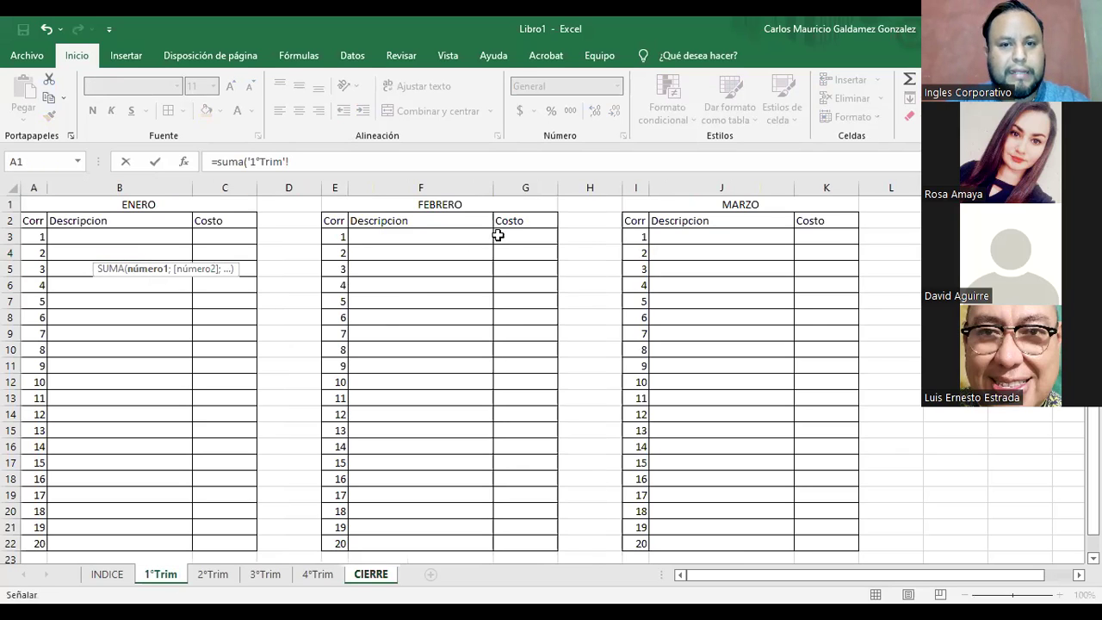
pyautogui.click(525, 237)
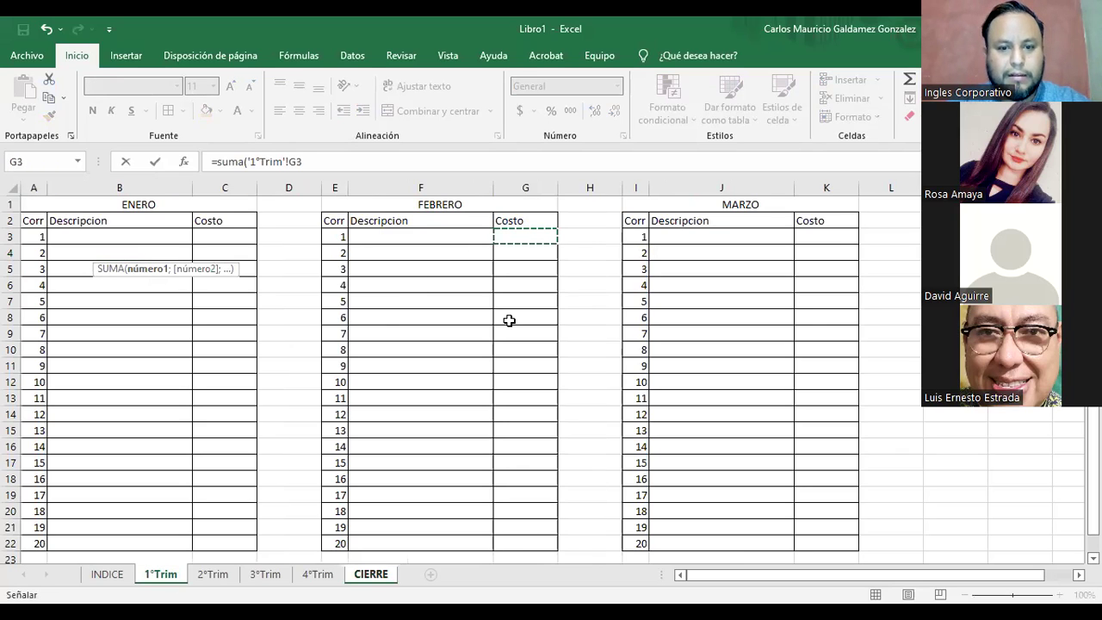
pyautogui.keyDown('shift'); pyautogui.click(530, 541); pyautogui.keyUp('shift')
pyautogui.write('=')
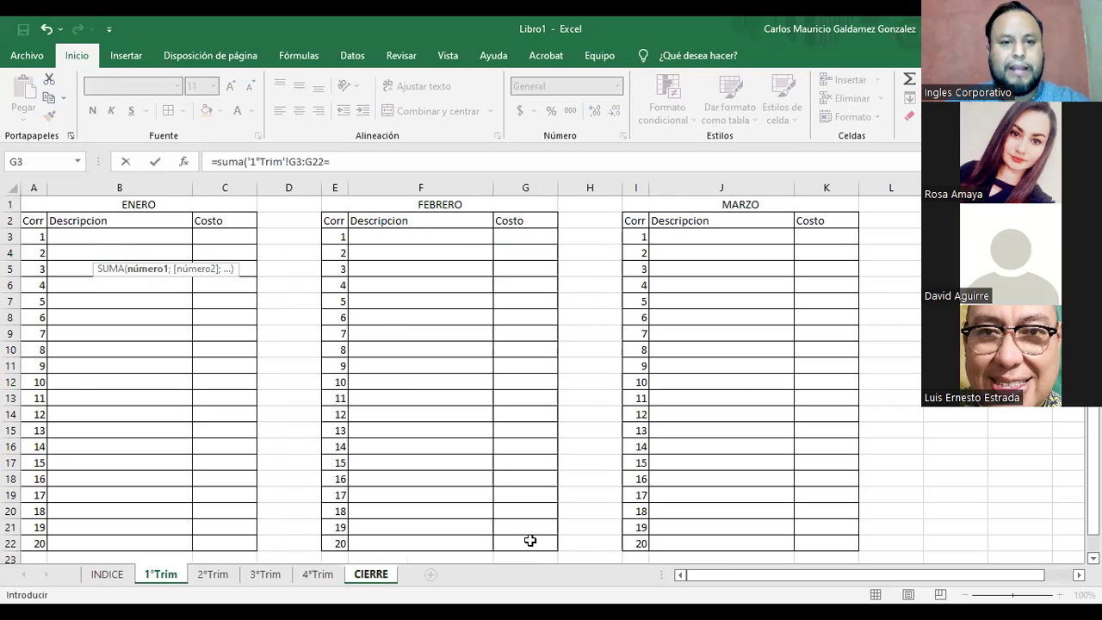
pyautogui.press('Return')
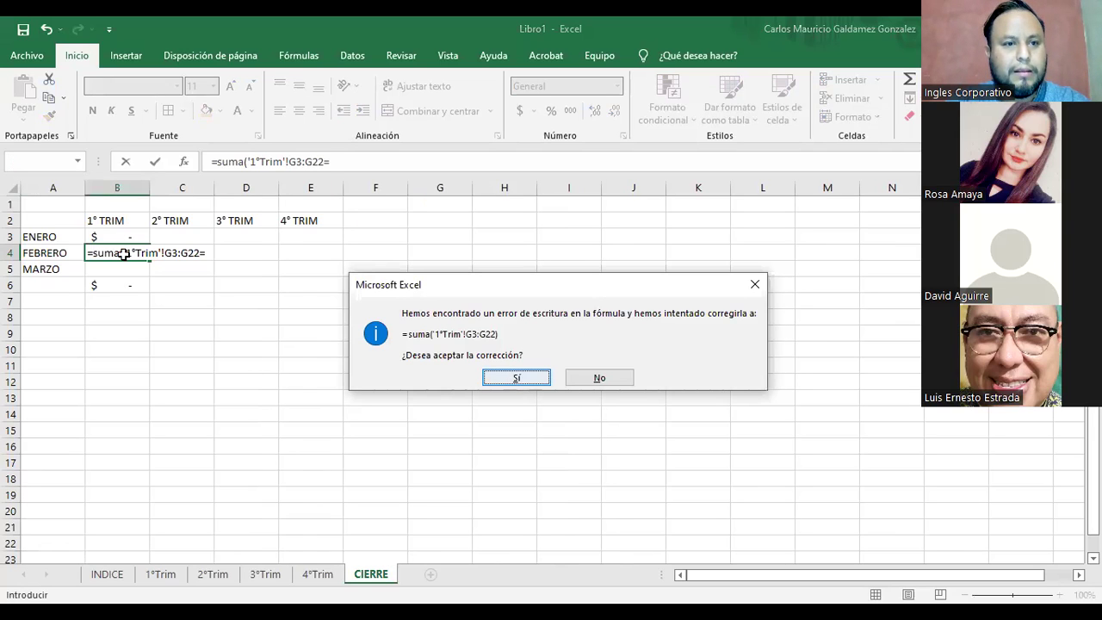
pyautogui.press('Return')
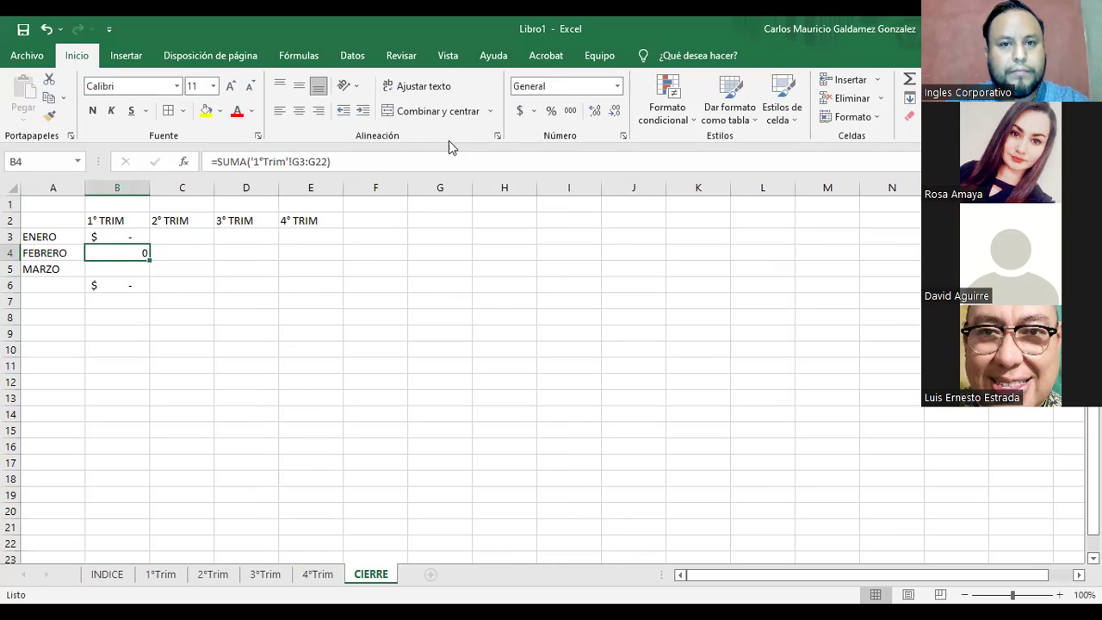
pyautogui.click(519, 111)
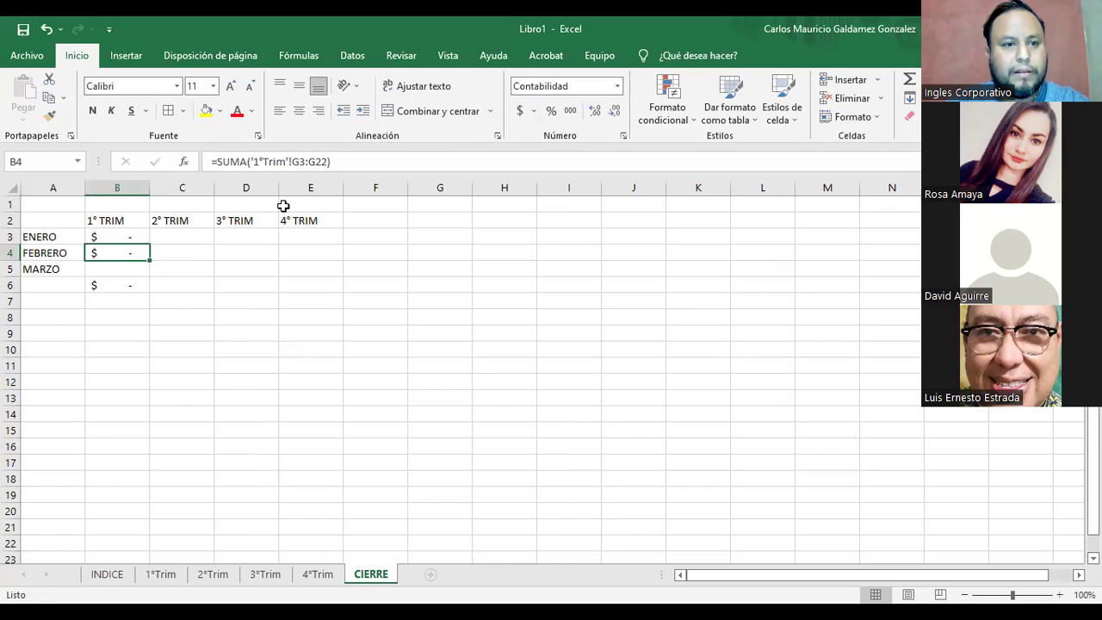
# Fill the MARZO cell B5 with a SUMA of the 1°Trim sheet's MARZO Costo column, in accounting format
pyautogui.click(105, 268)
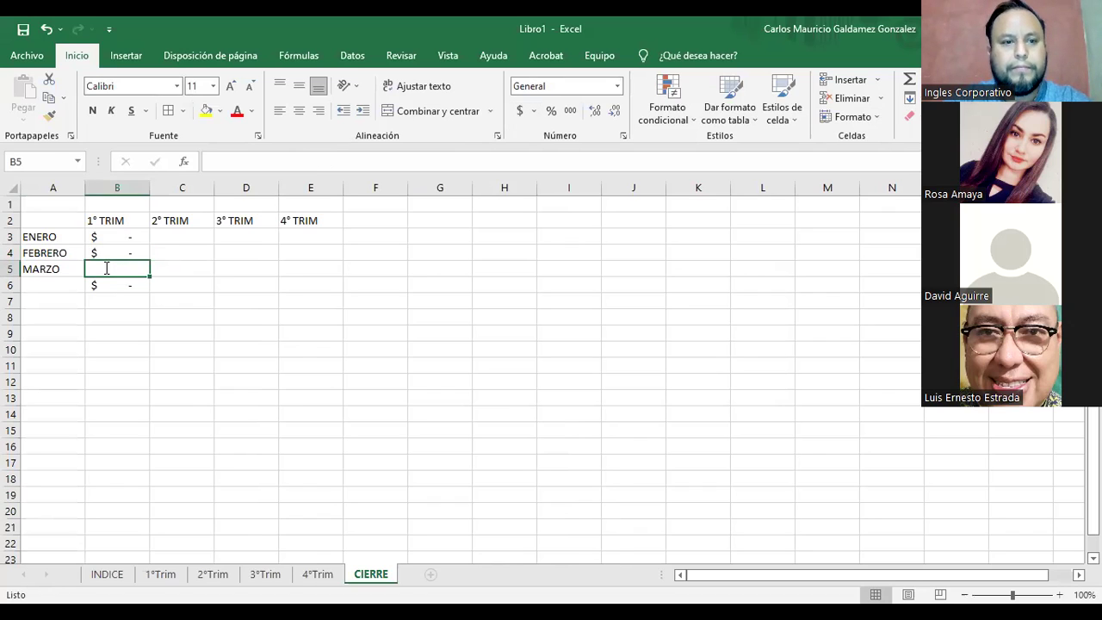
pyautogui.write('=suma(')
pyautogui.click(160, 574)
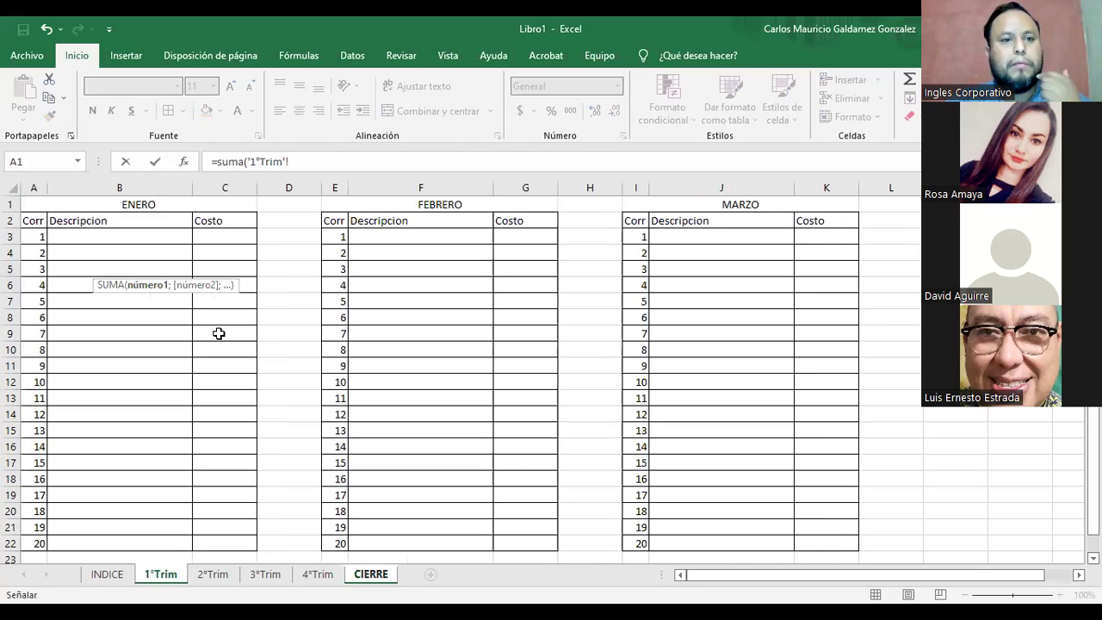
pyautogui.press('Escape')
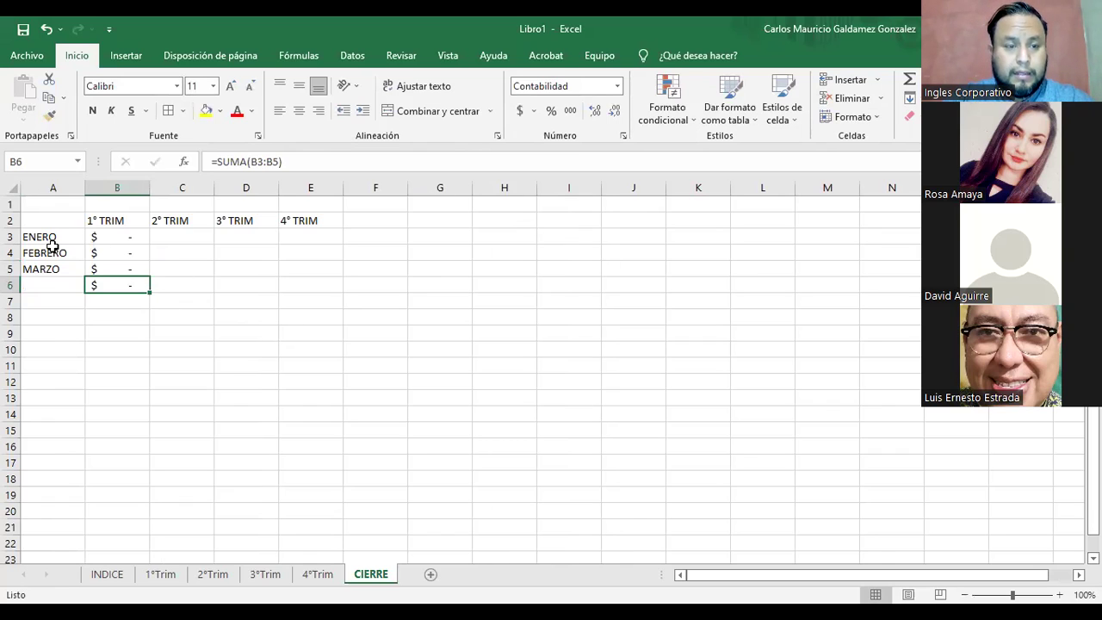
pyautogui.moveTo(107, 238); pyautogui.dragTo(107, 273)
# On the INDICE sheet, merge and centre cells A1 to G1
pyautogui.hotkey('ctrl', 'pageup')
pyautogui.hotkey('ctrl', 'pageup')
pyautogui.hotkey('ctrl', 'pageup')
pyautogui.hotkey('ctrl', 'pageup')
pyautogui.hotkey('ctrl', 'pageup')
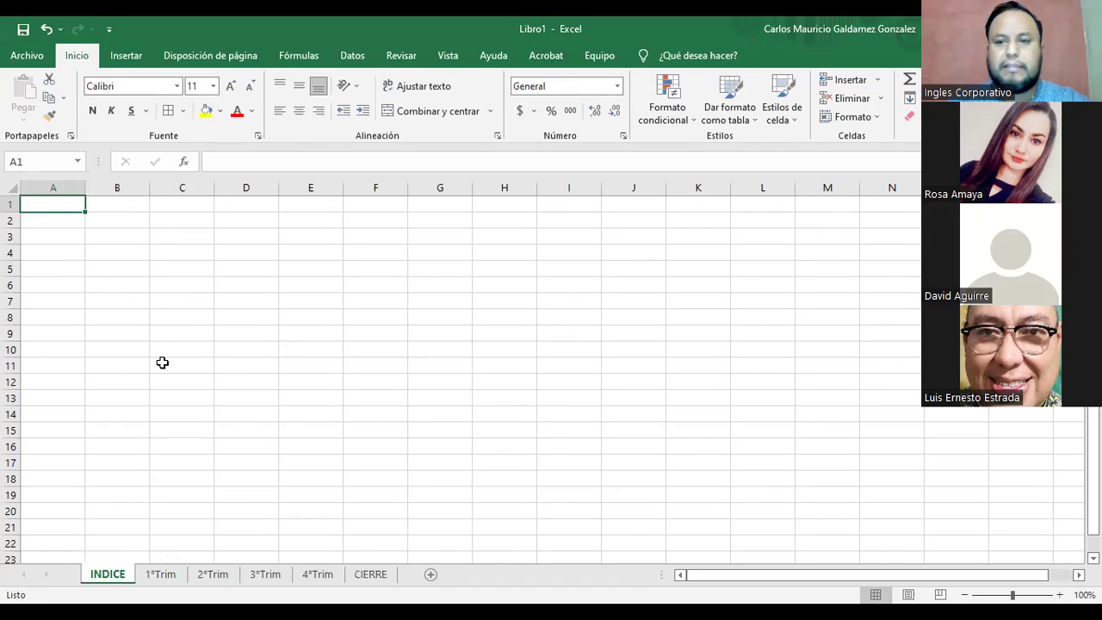
pyautogui.click(104, 220)
pyautogui.moveTo(412, 212); pyautogui.dragTo(138, 217)
pyautogui.moveTo(61, 204); pyautogui.dragTo(433, 204)
pyautogui.click(406, 111)
# Enter the title INDICE DE GASTOS ANUALES in the merged cell of row 1
pyautogui.write('IN')
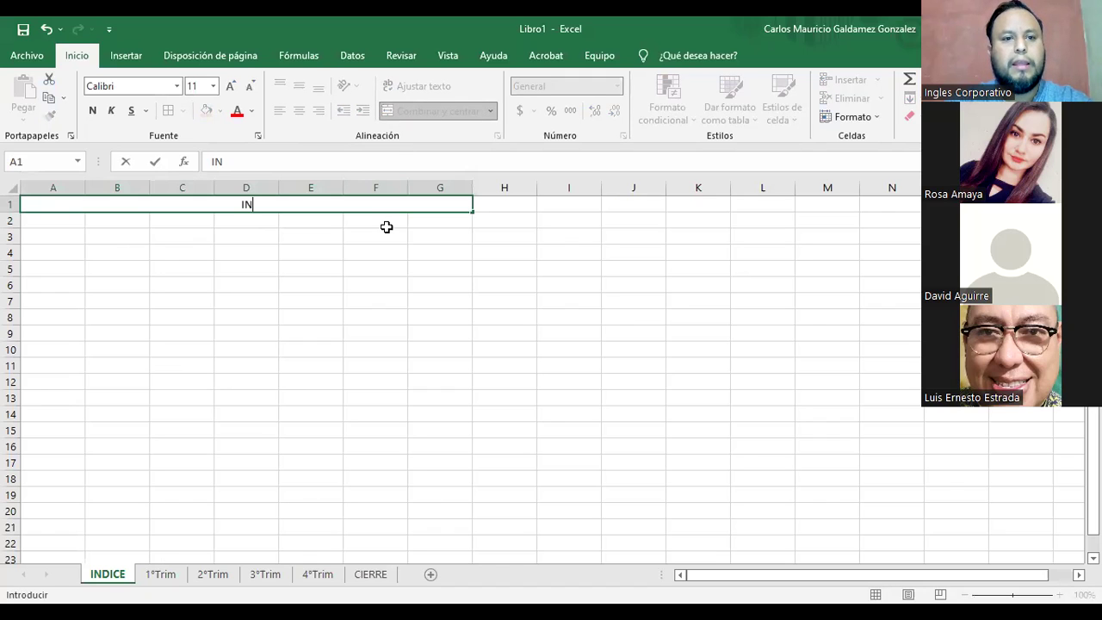
pyautogui.write('DICE DE ')
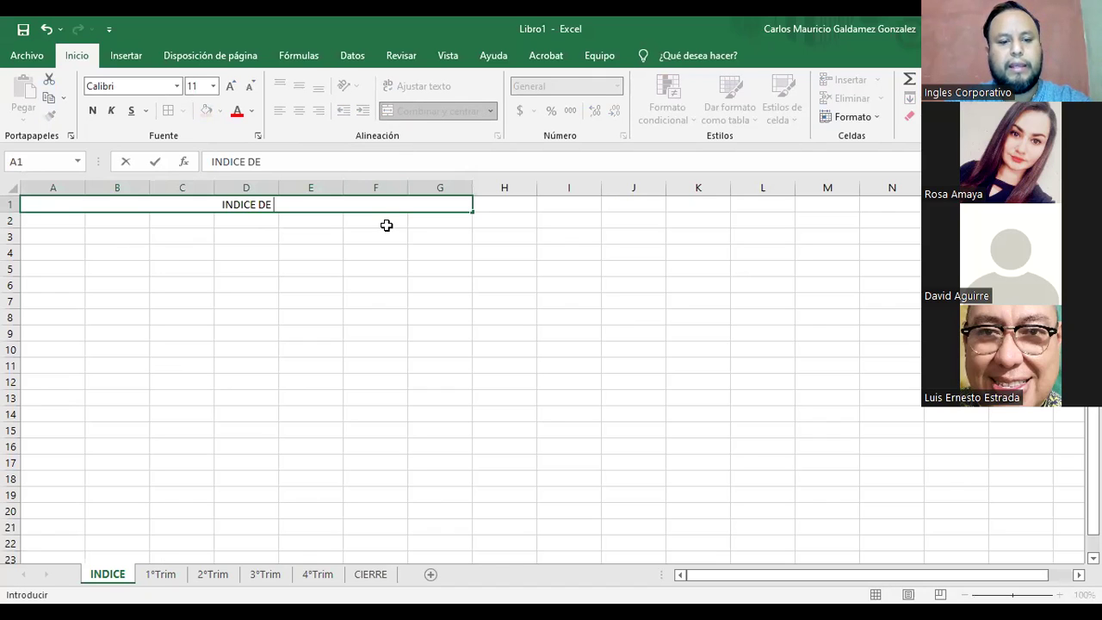
pyautogui.write('GASTOS')
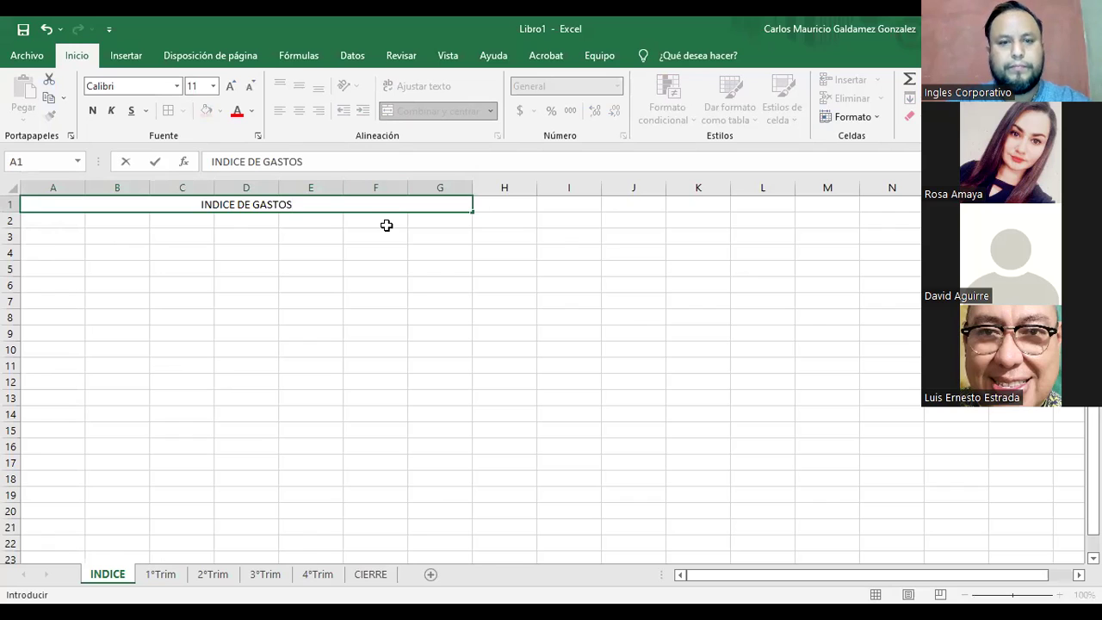
pyautogui.write(' ANUALES')
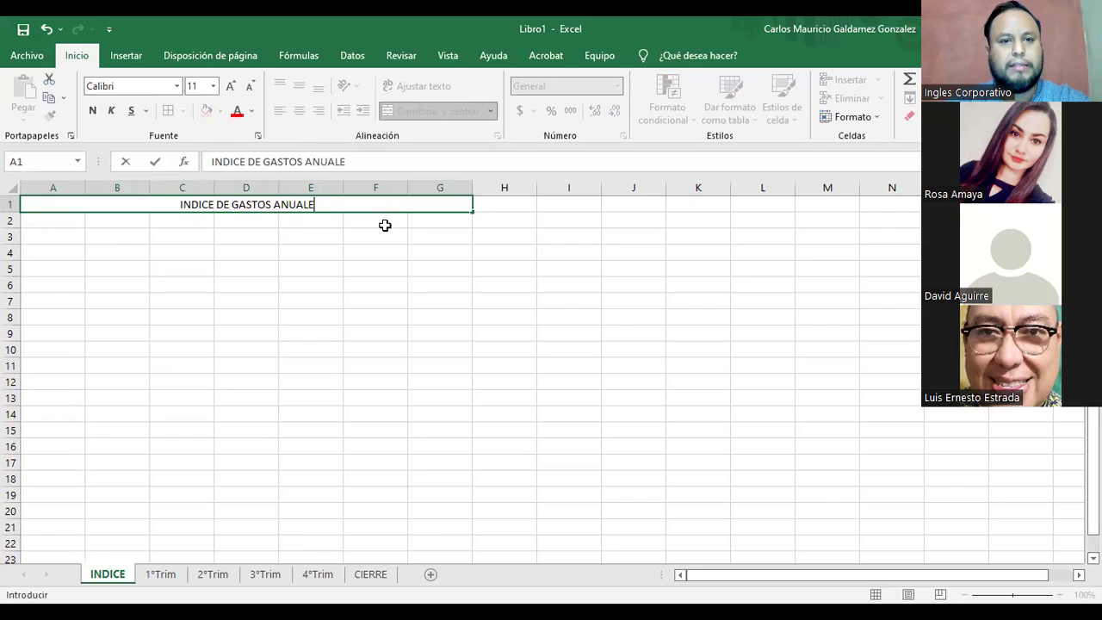
pyautogui.press('Return')
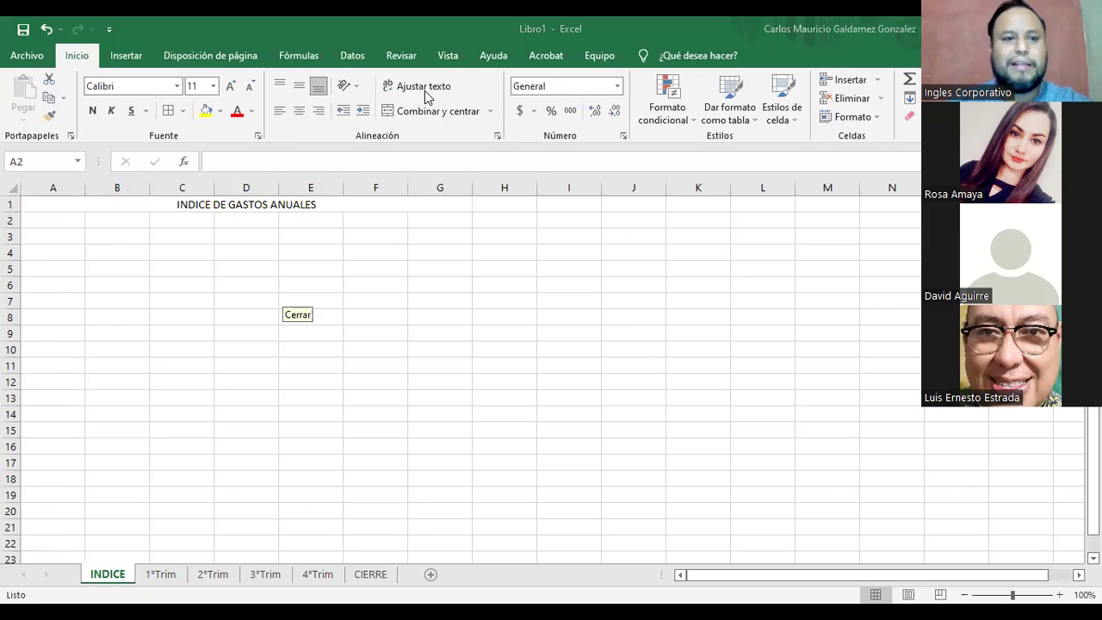
# Increase the font size of the INDICE DE GASTOS ANUALES title to 20
pyautogui.click(231, 87)
pyautogui.click(231, 87)
pyautogui.click(231, 87)
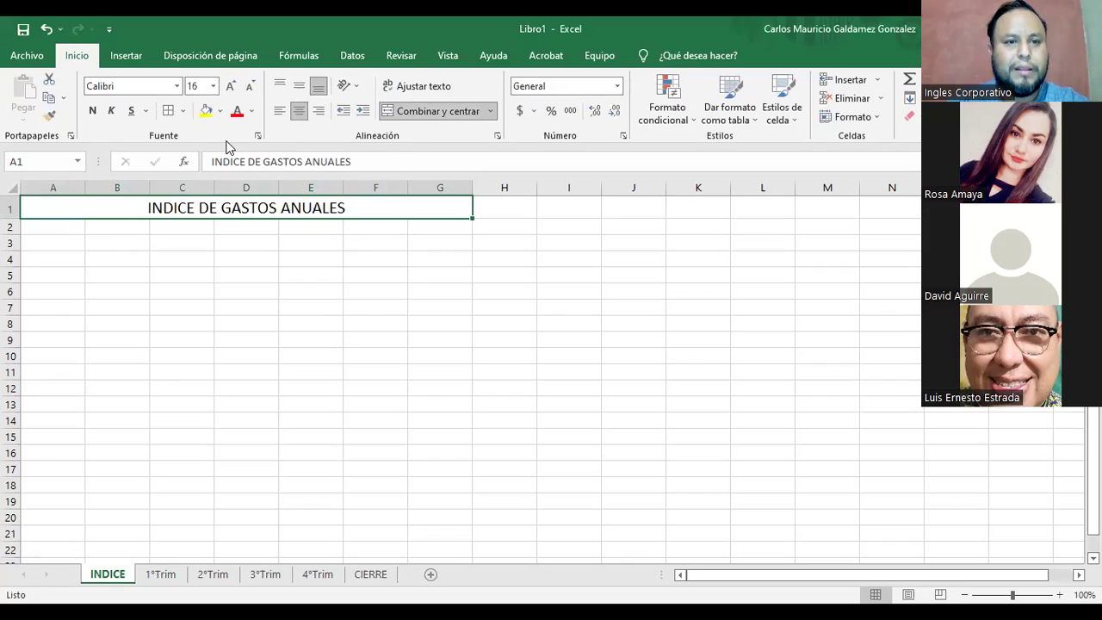
pyautogui.click(231, 87)
pyautogui.click(231, 87)
# Insert a pentagon block arrow on the INDICE sheet and duplicate it into five, arranged as two rows of two with one centred below
pyautogui.click(126, 314)
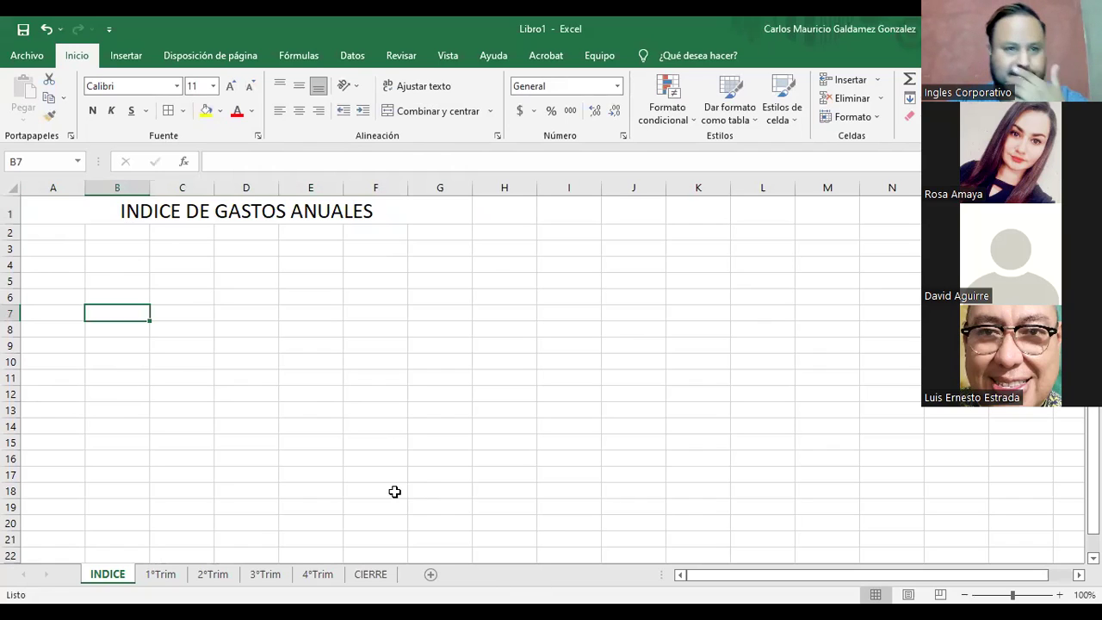
pyautogui.click(117, 59)
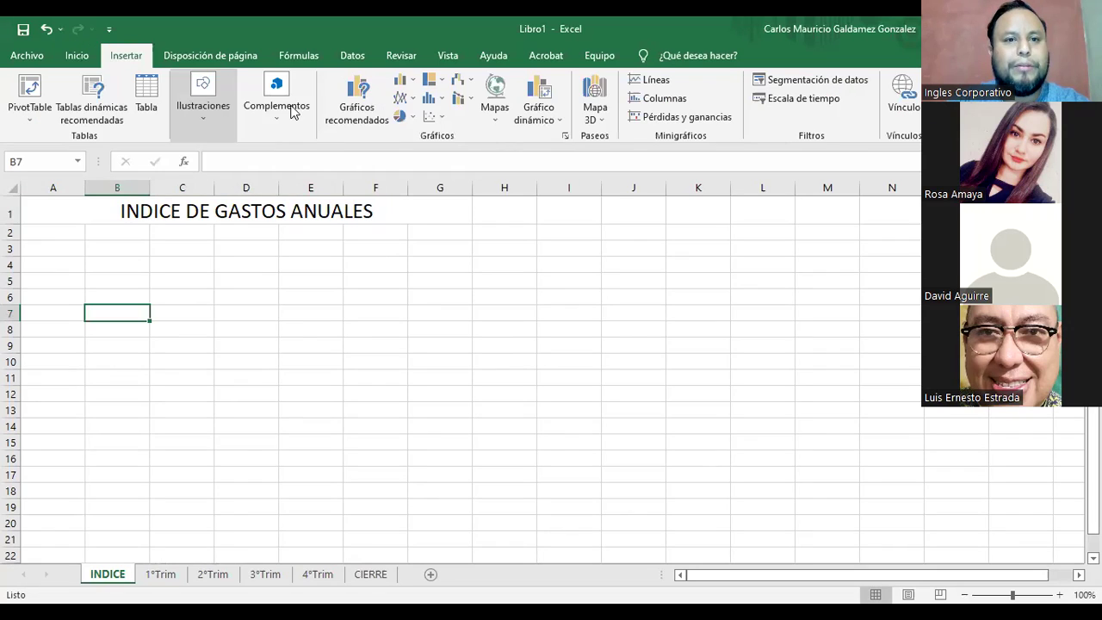
pyautogui.click(237, 172)
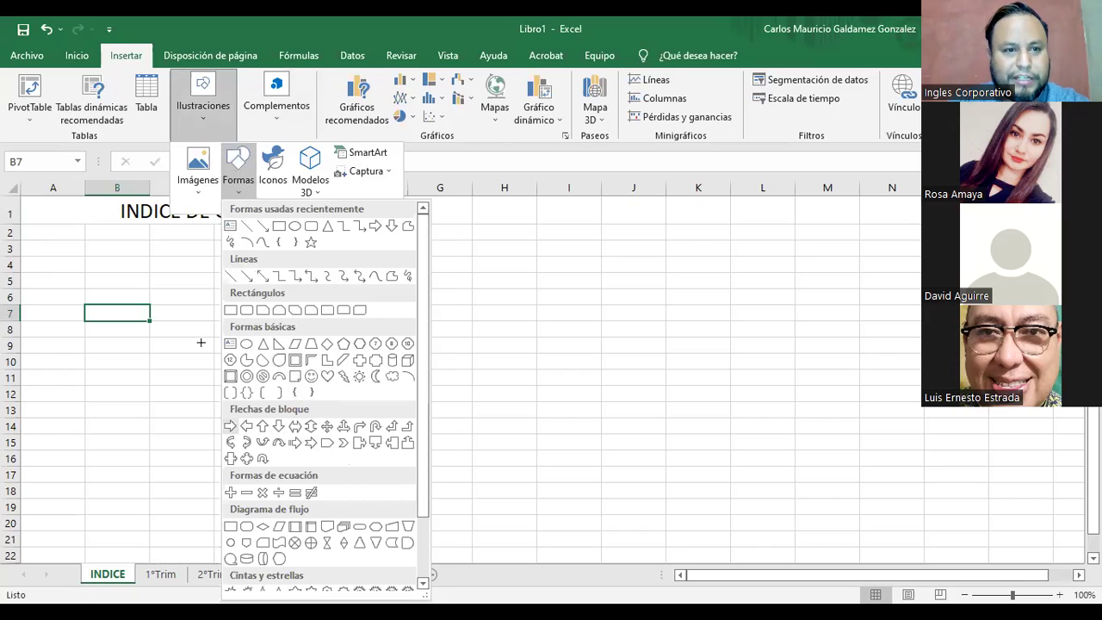
pyautogui.moveTo(118, 233)
pyautogui.mouseDown()
pyautogui.moveTo(298, 325)
pyautogui.moveTo(252, 399)
pyautogui.moveTo(245, 484)
pyautogui.moveTo(460, 340)
pyautogui.moveTo(465, 274)
pyautogui.moveTo(474, 280)
pyautogui.moveTo(462, 280)
pyautogui.moveTo(465, 403)
pyautogui.mouseUp()
pyautogui.keyDown('ctrl'); pyautogui.moveTo(263, 319); pyautogui.dragTo(241, 406); pyautogui.keyUp('ctrl')
pyautogui.moveTo(427, 510); pyautogui.dragTo(351, 505)
pyautogui.click(364, 514)
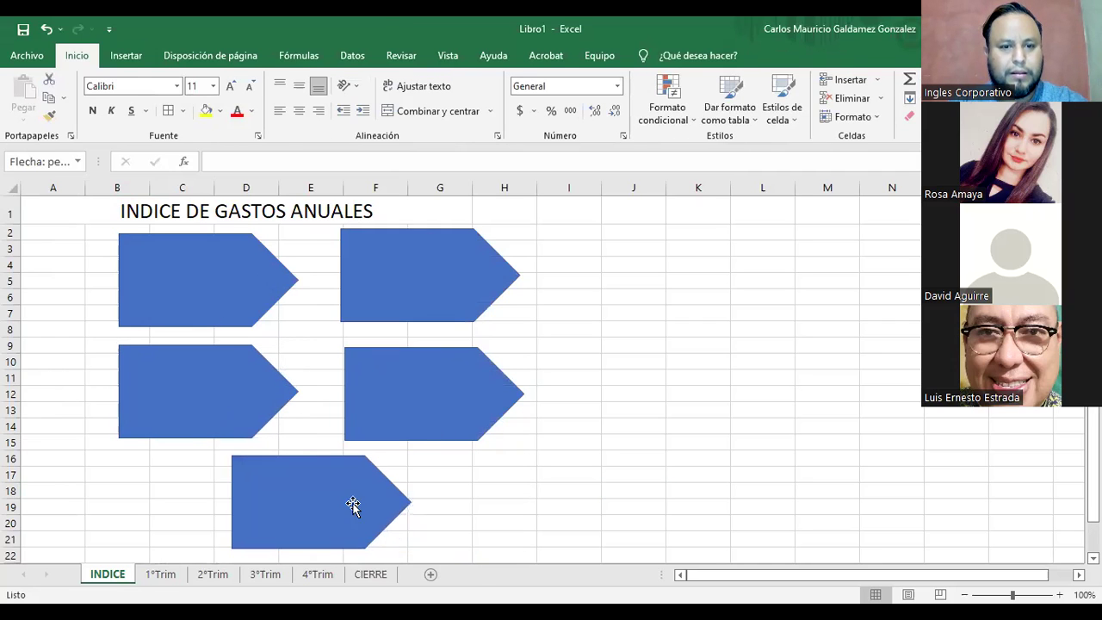
# Align the two arrows of the first row by their top edges
pyautogui.click(234, 313)
pyautogui.keyDown('ctrl'); pyautogui.click(368, 292); pyautogui.keyUp('ctrl')
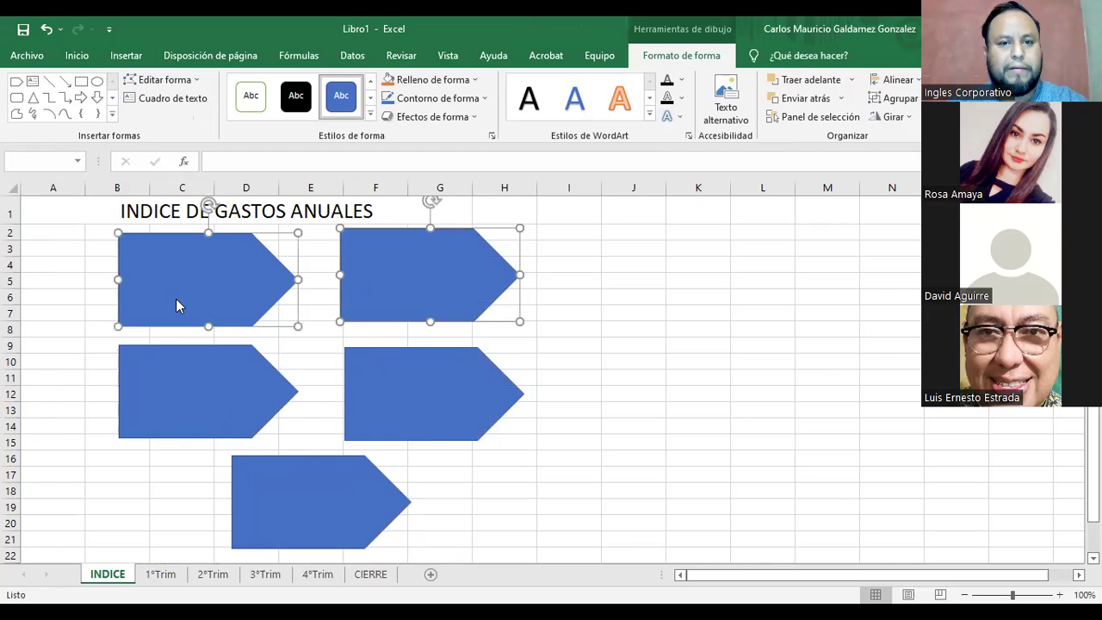
pyautogui.click(81, 313)
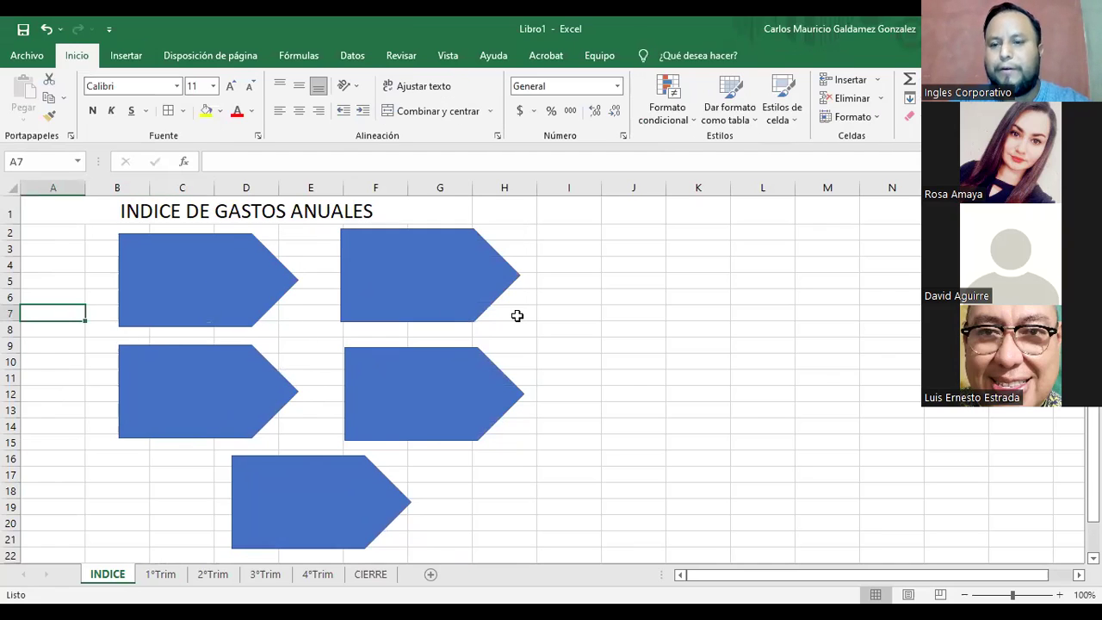
pyautogui.click(243, 290)
pyautogui.keyDown('ctrl'); pyautogui.click(421, 290); pyautogui.keyUp('ctrl')
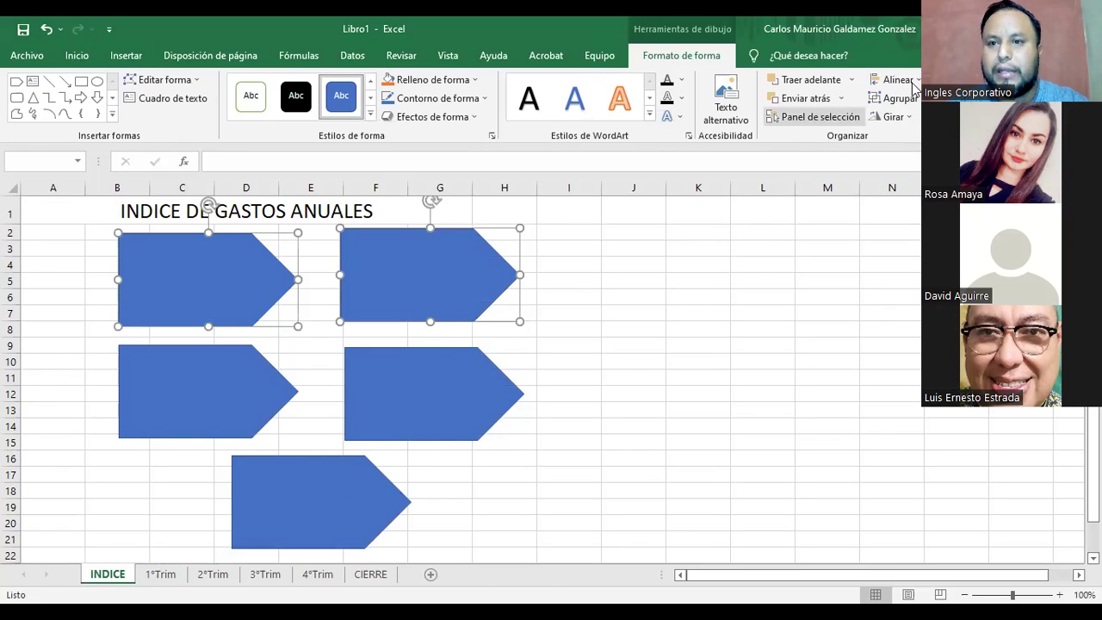
pyautogui.click(896, 80)
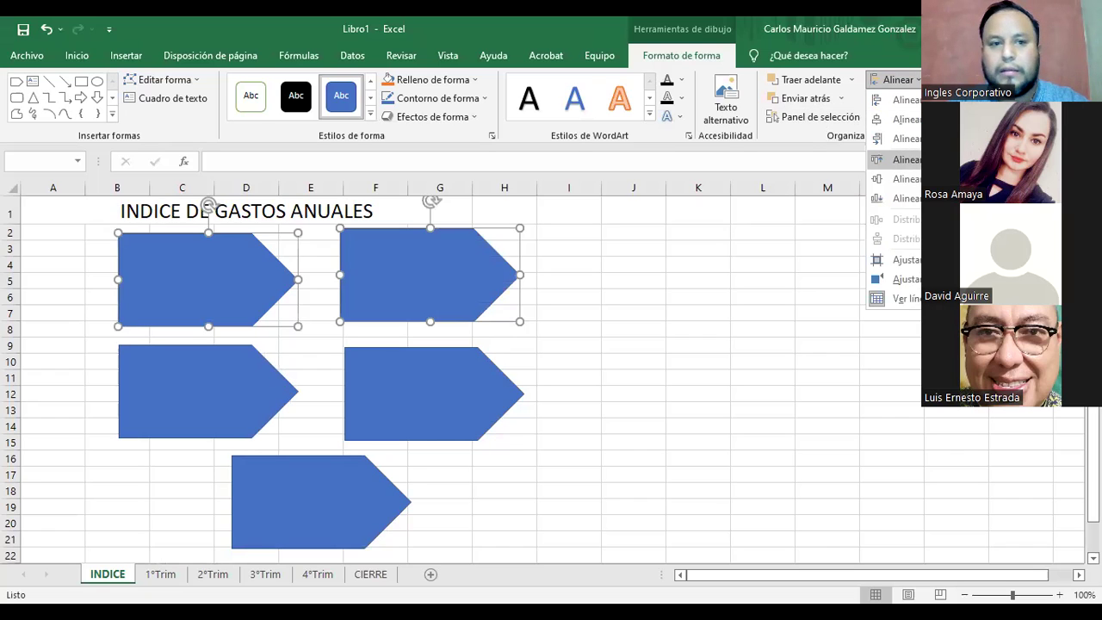
# Align the two arrows of the second row by their top edges
pyautogui.click(261, 372)
pyautogui.keyDown('shift'); pyautogui.click(431, 393); pyautogui.keyUp('shift')
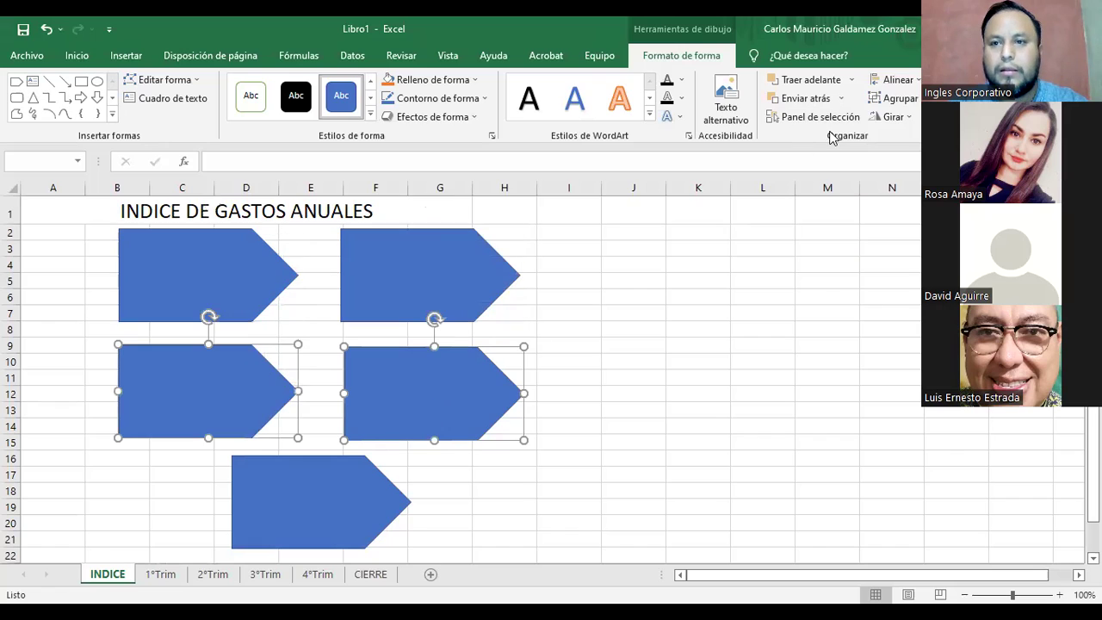
pyautogui.click(896, 79)
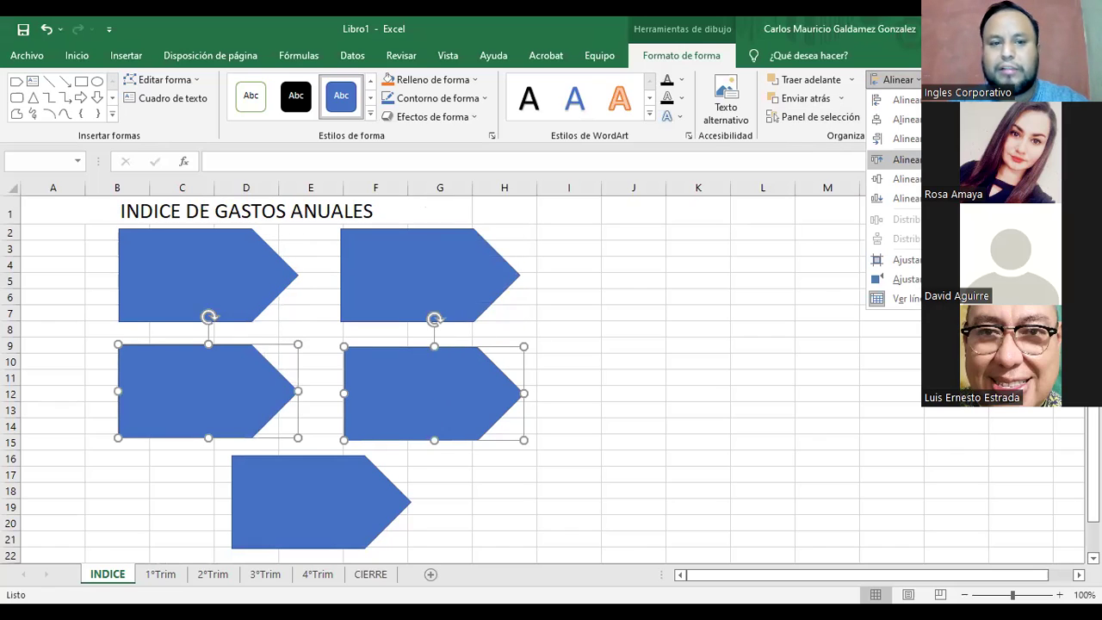
# Try to reposition the lowest arrow so that it is centred beneath the two arrows of the second row
pyautogui.click(336, 516)
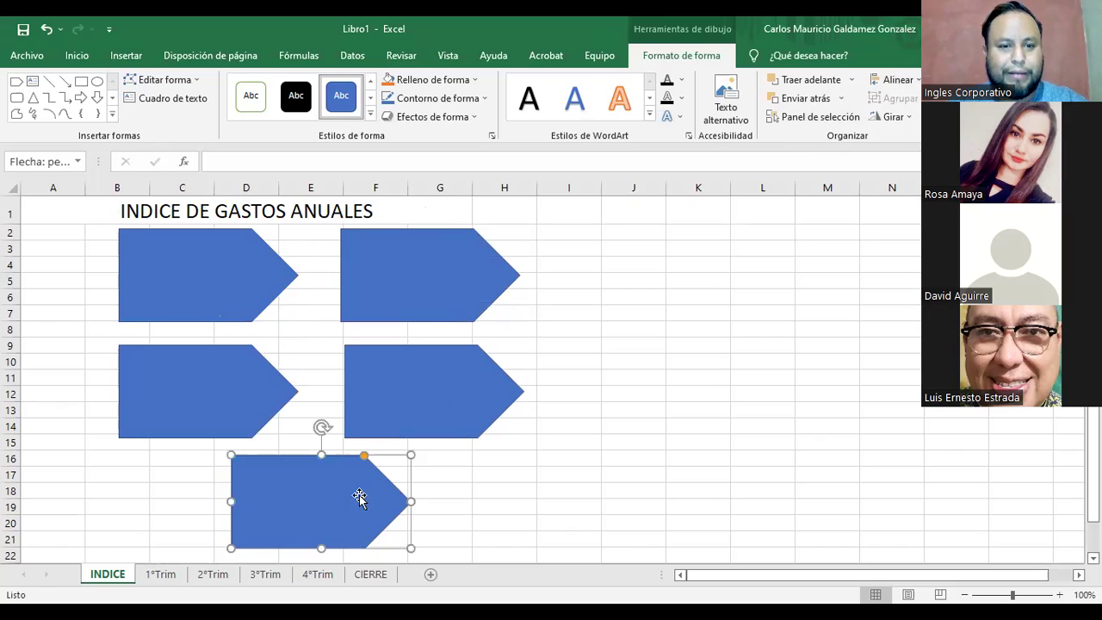
pyautogui.keyDown('shift'); pyautogui.click(219, 422); pyautogui.keyUp('shift')
pyautogui.keyDown('shift'); pyautogui.click(440, 372); pyautogui.keyUp('shift')
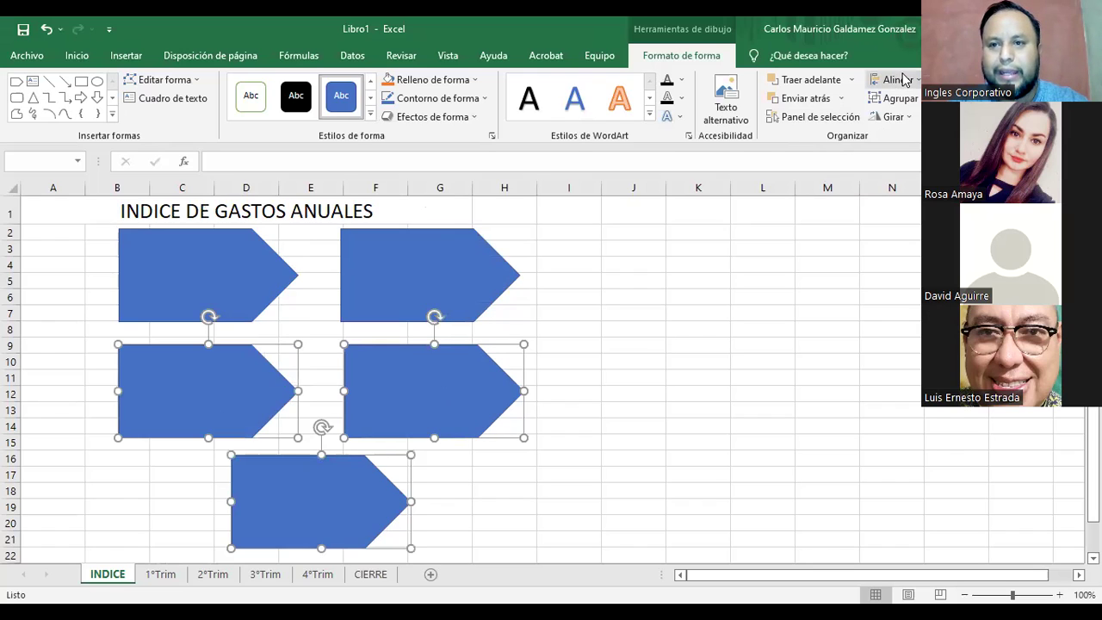
pyautogui.click(896, 80)
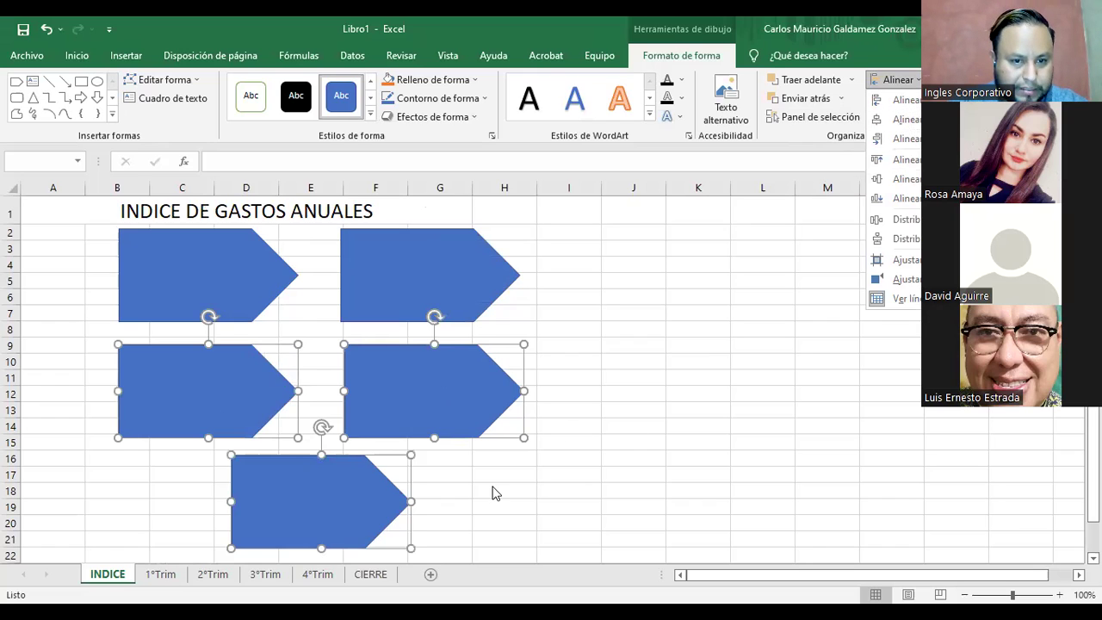
pyautogui.click(346, 513)
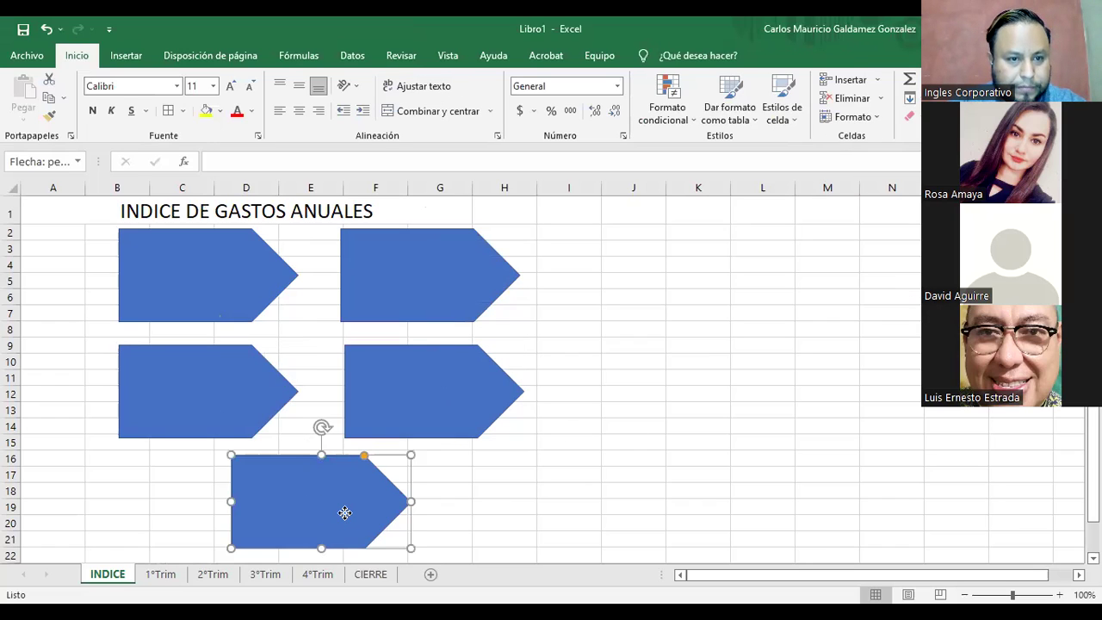
pyautogui.moveTo(343, 513); pyautogui.dragTo(355, 514)
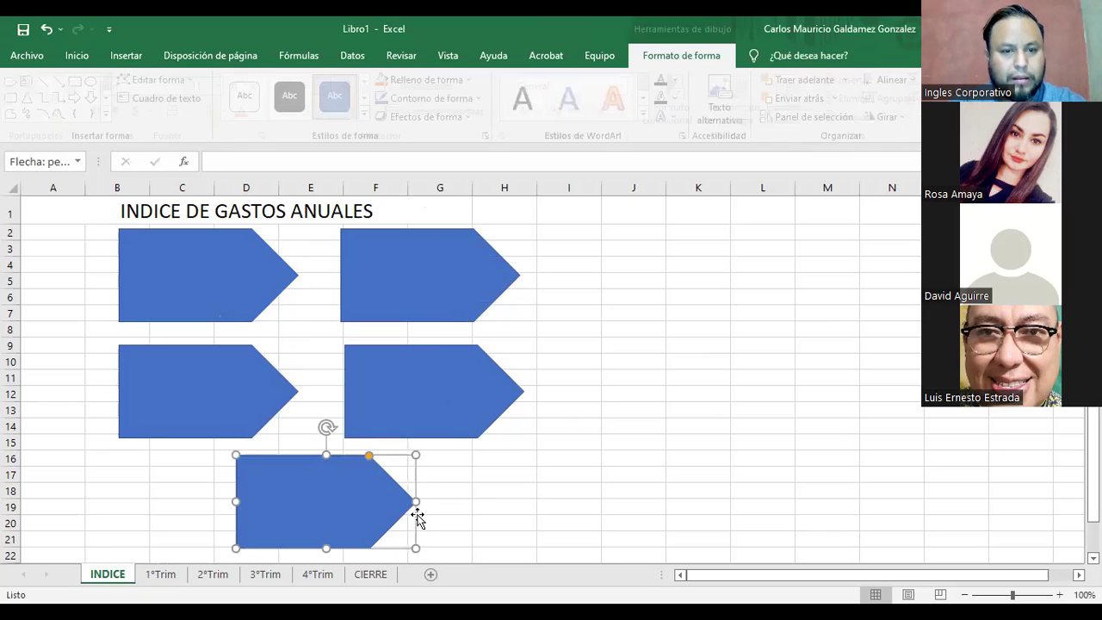
pyautogui.click(465, 503)
# Add the text 1° TRIMESTRE inside the first arrow of the upper row
pyautogui.click(214, 289)
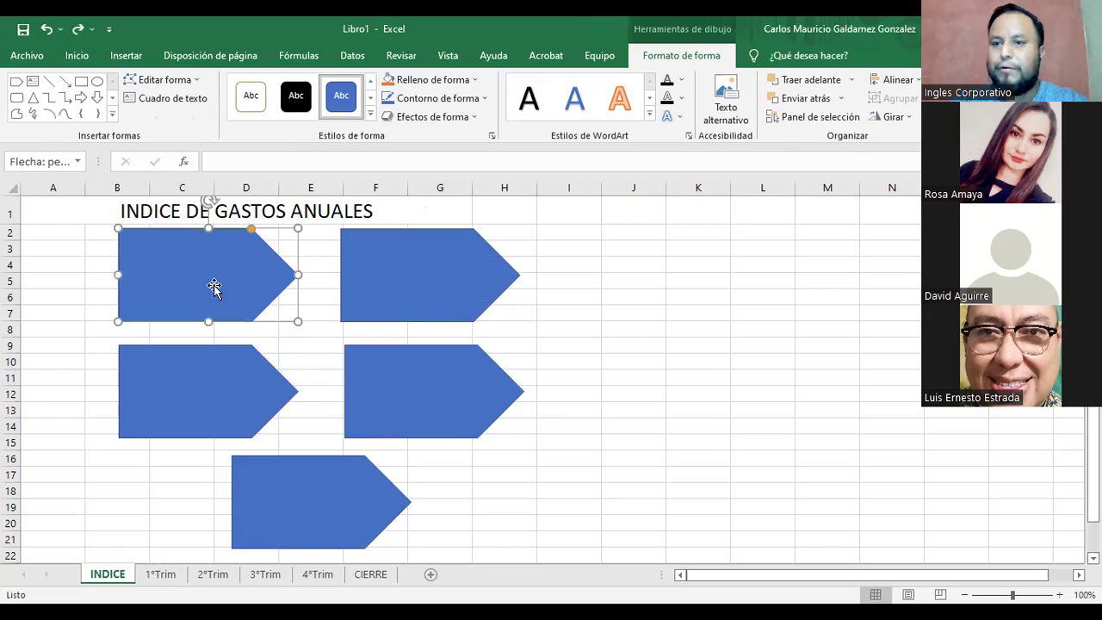
pyautogui.rightClick(214, 285)
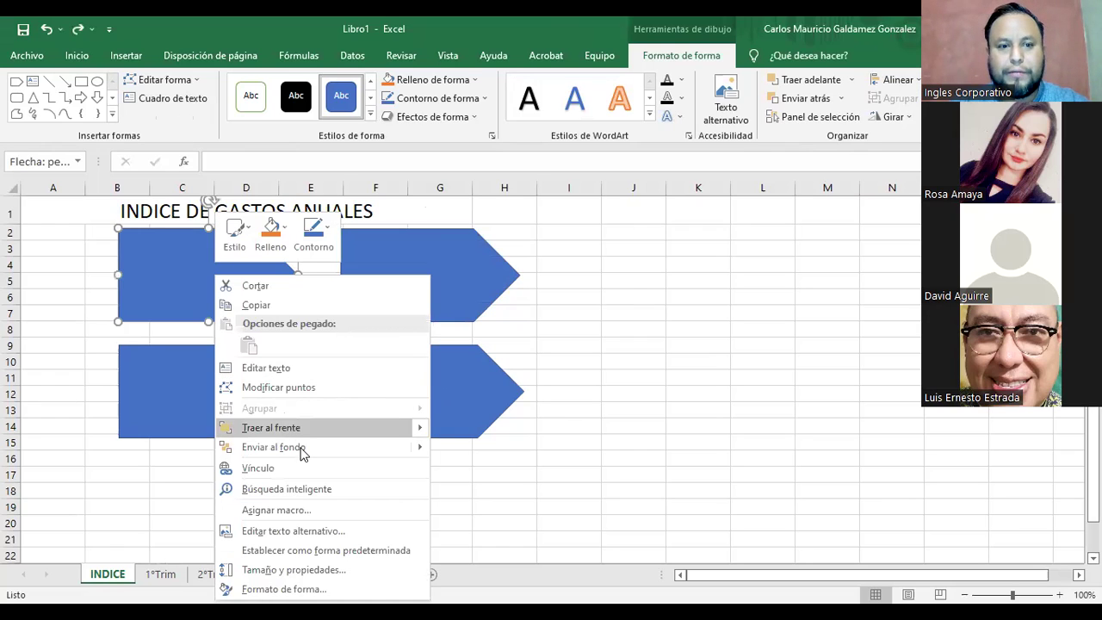
pyautogui.click(297, 368)
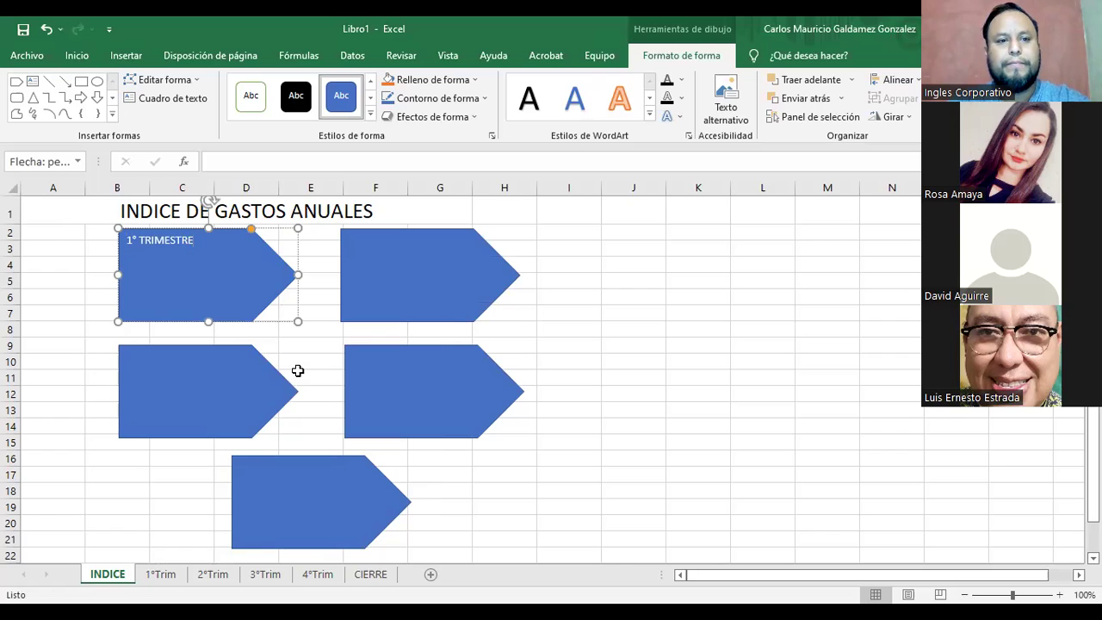
# Centre the 1° TRIMESTRE text horizontally and vertically within its arrow
pyautogui.rightClick(240, 269)
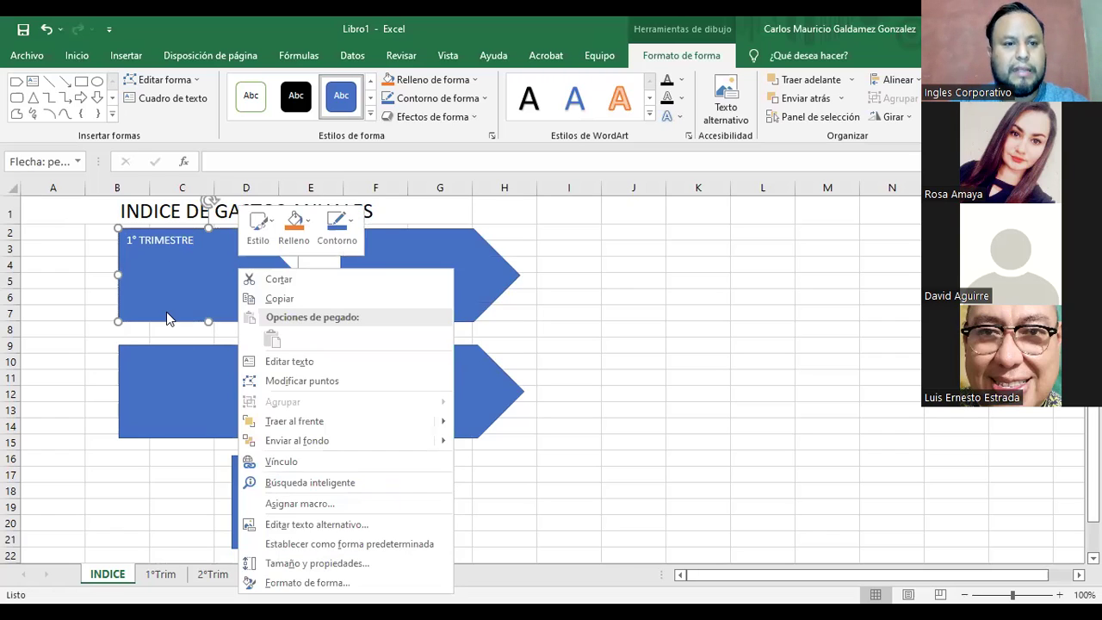
pyautogui.click(77, 55)
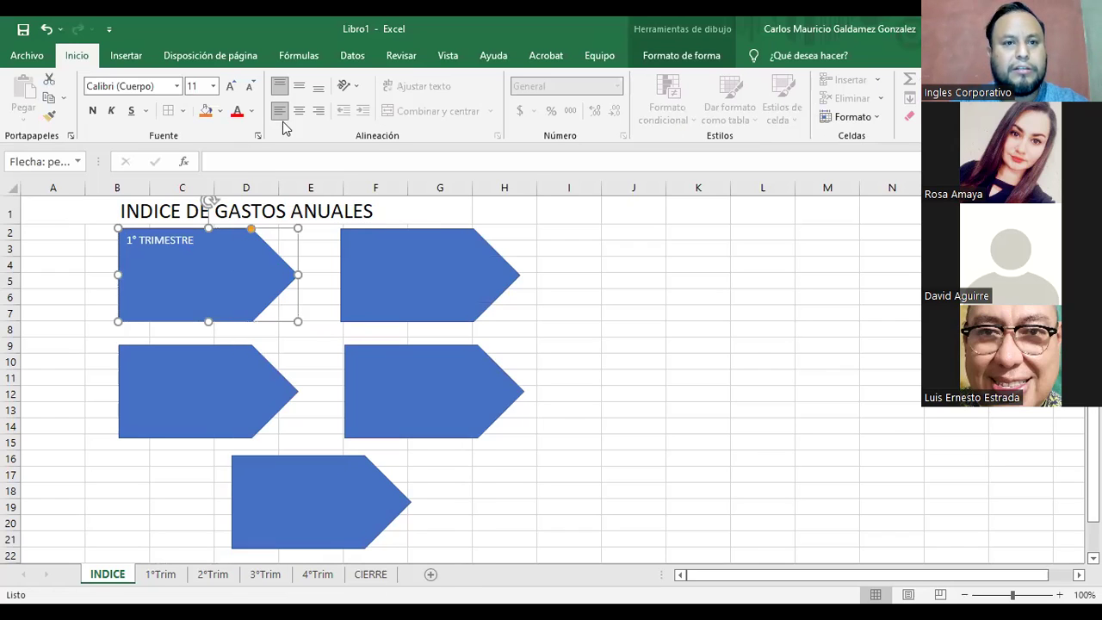
pyautogui.click(299, 110)
pyautogui.click(298, 86)
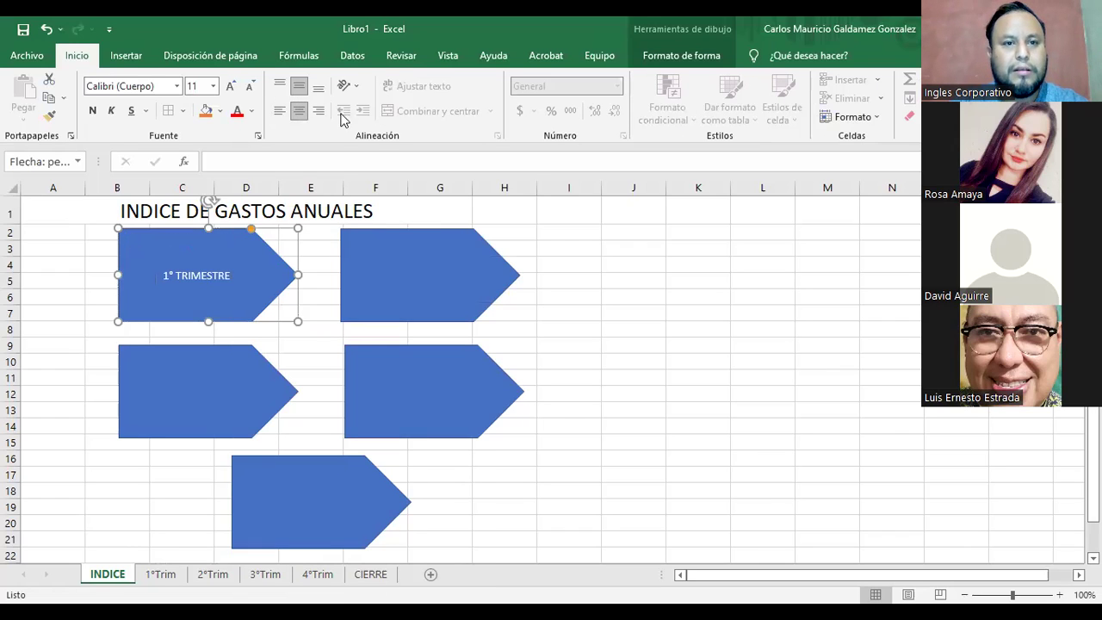
# Increase the 1° TRIMESTRE text to size 18 and make it bold
pyautogui.click(229, 86)
pyautogui.click(229, 86)
pyautogui.click(229, 86)
pyautogui.click(229, 86)
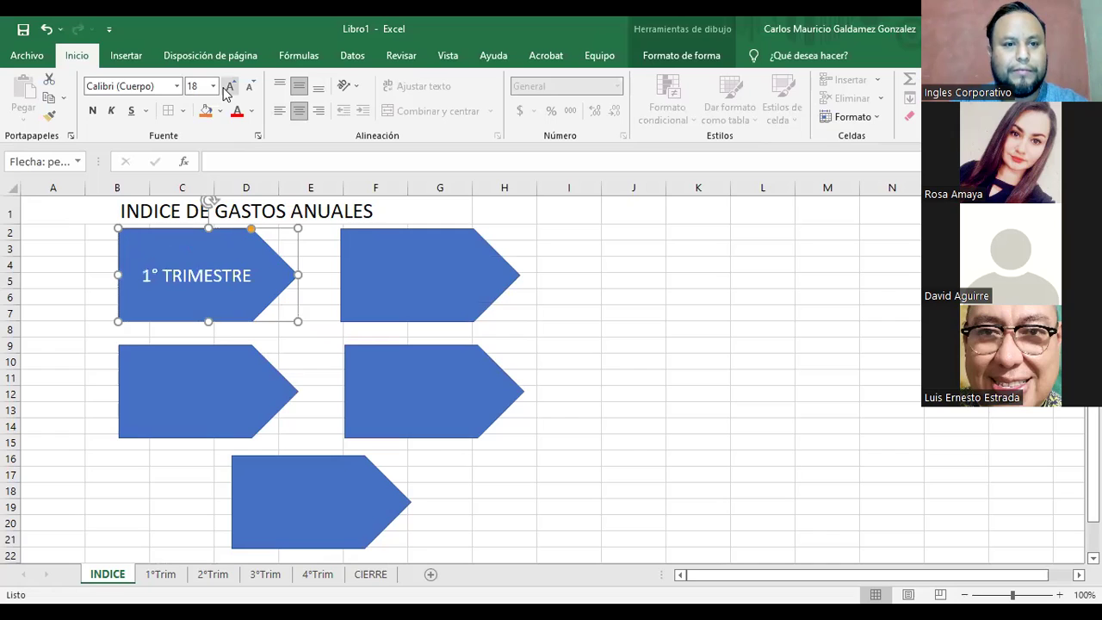
pyautogui.click(92, 110)
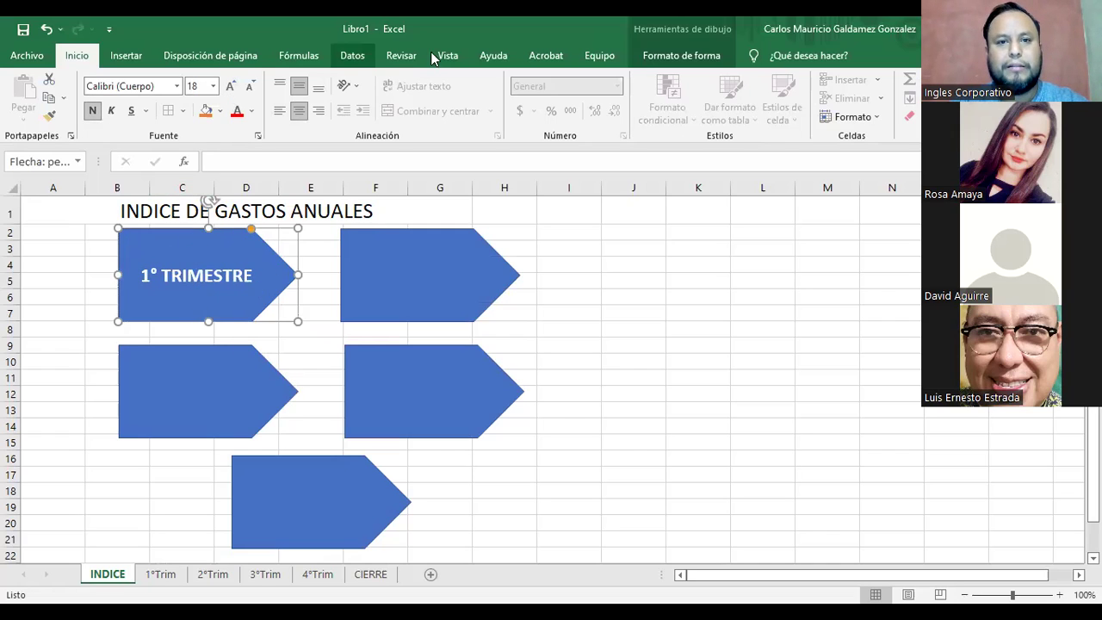
# Fill the 1° TRIMESTRE arrow with standard red
pyautogui.click(711, 62)
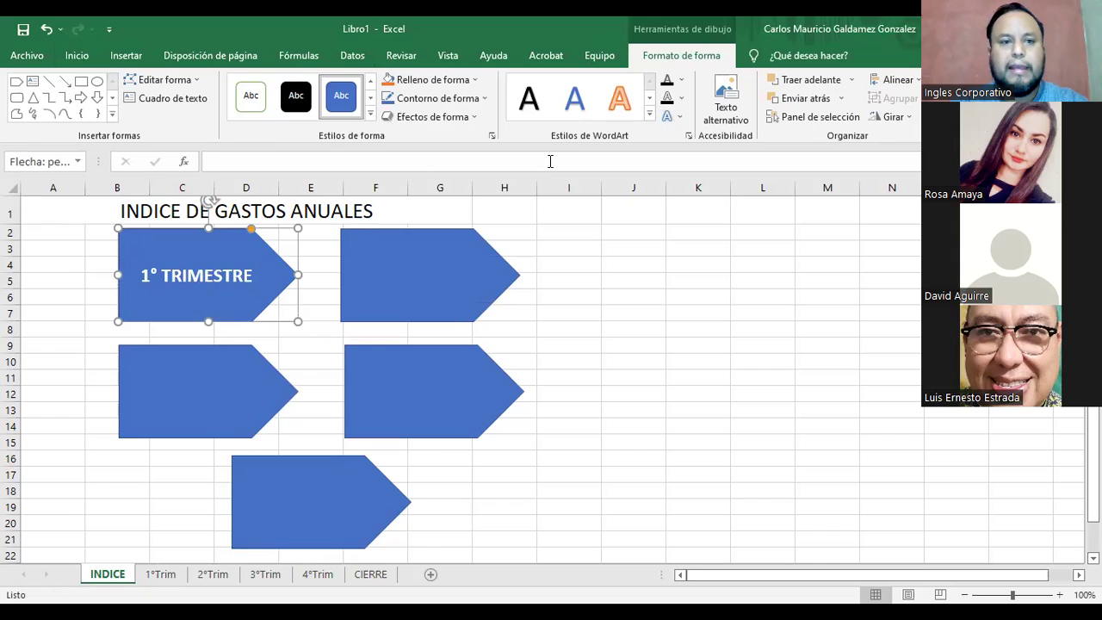
pyautogui.click(389, 79)
pyautogui.click(449, 81)
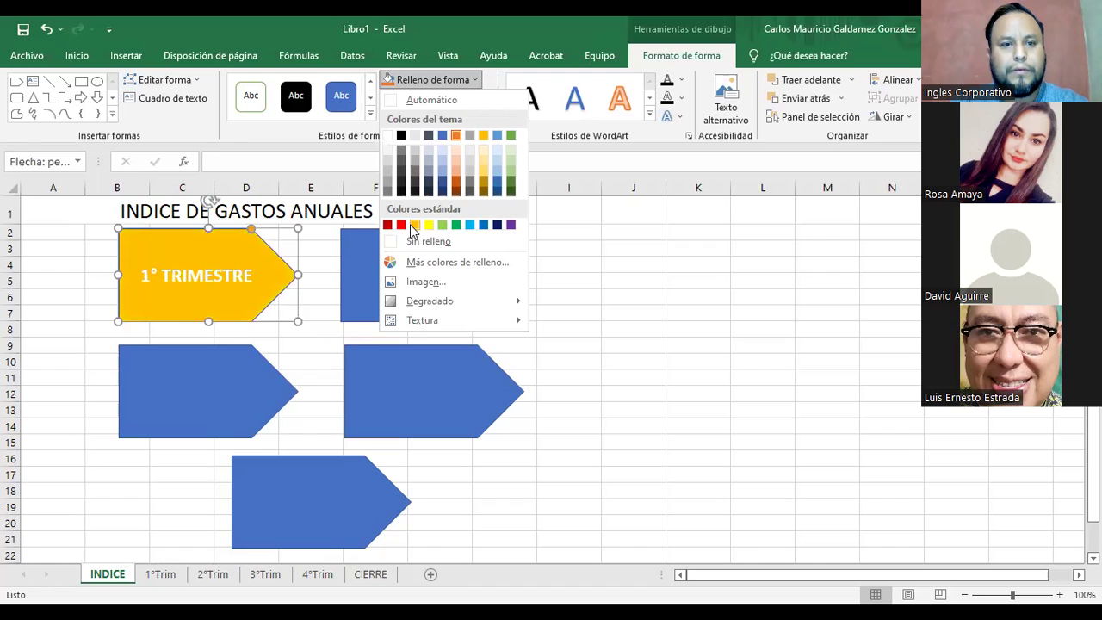
pyautogui.click(399, 226)
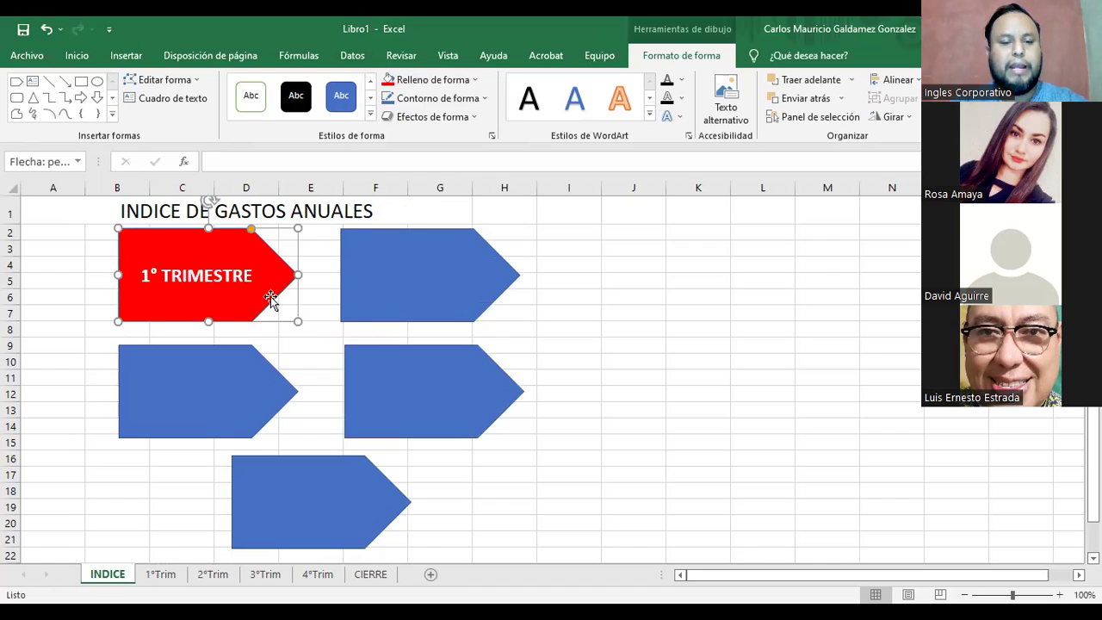
# Label the second arrow of the upper row 2° TRIMESTRE and copy the 1° TRIMESTRE arrow's formatting onto it
pyautogui.rightClick(376, 276)
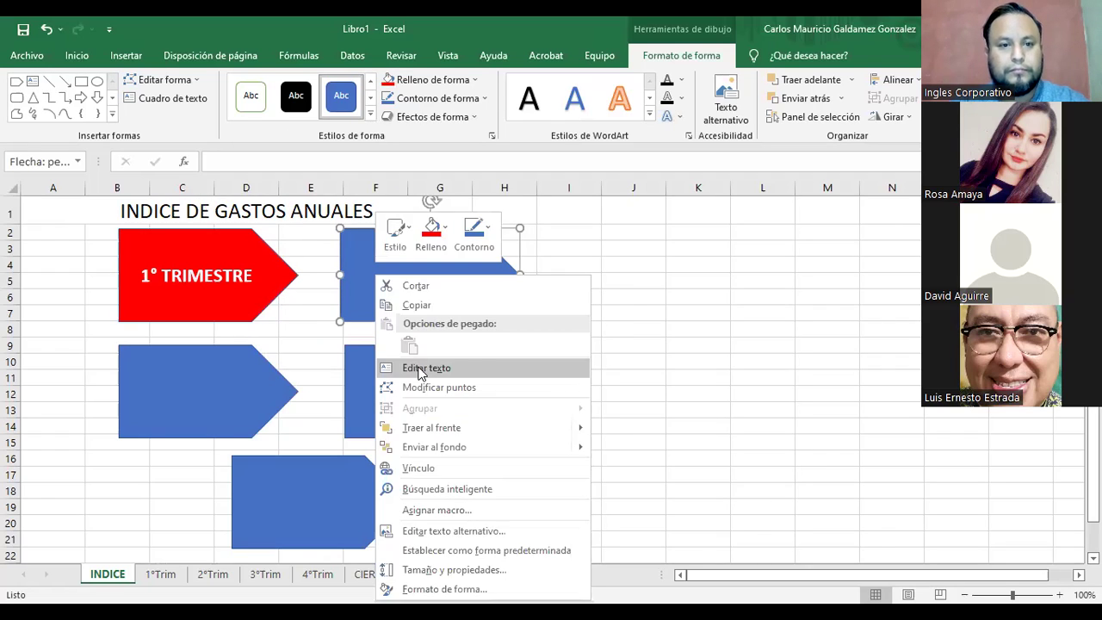
pyautogui.click(419, 369)
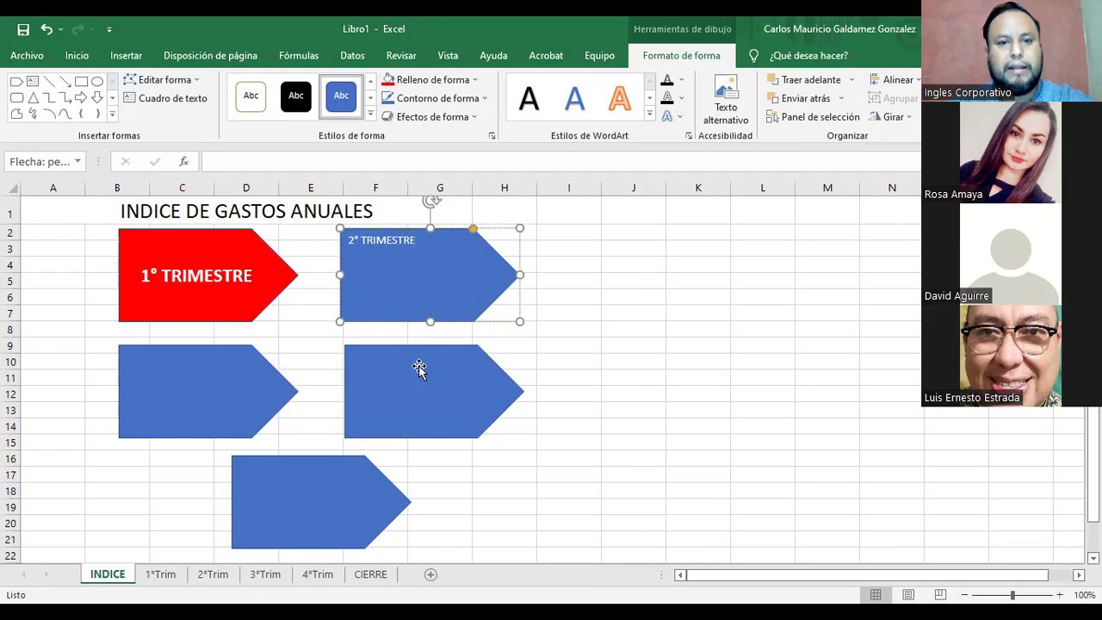
pyautogui.click(79, 55)
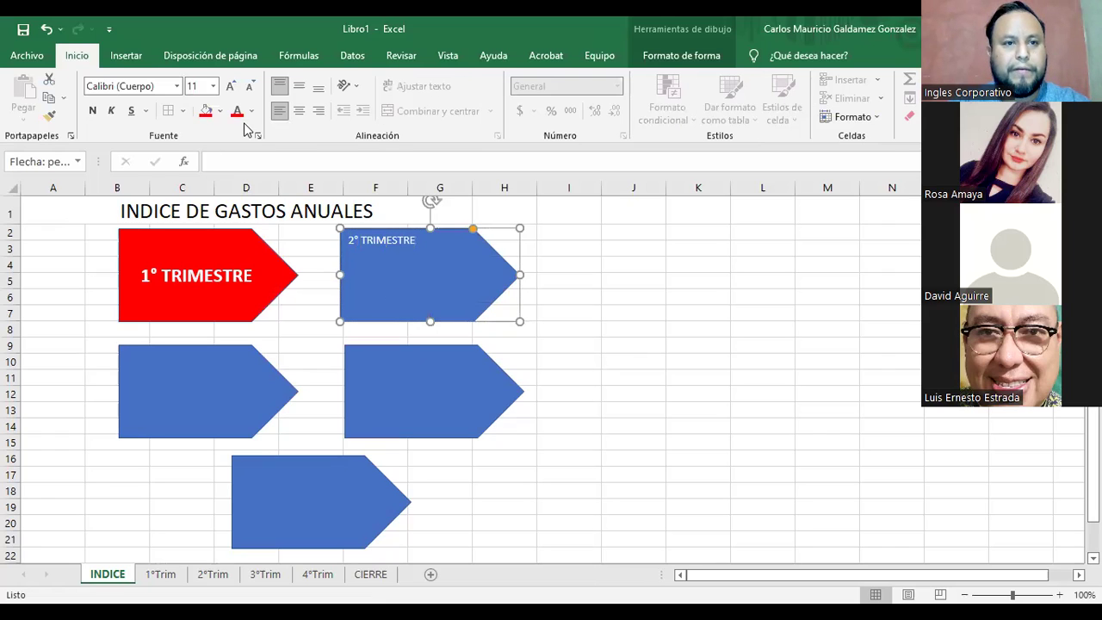
pyautogui.click(222, 247)
pyautogui.click(49, 116)
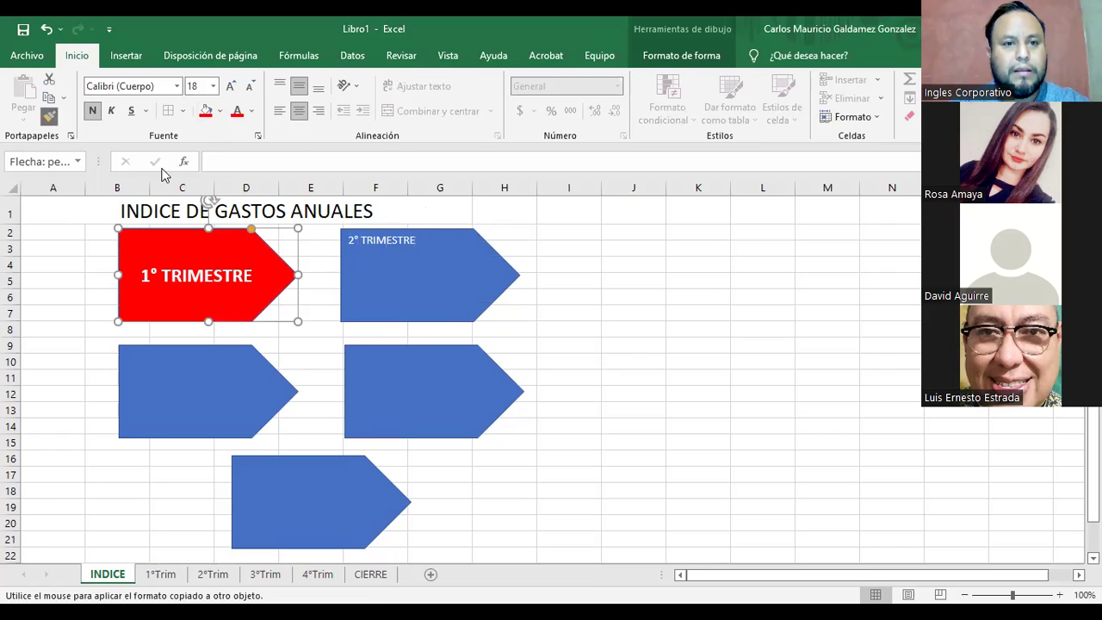
pyautogui.click(375, 290)
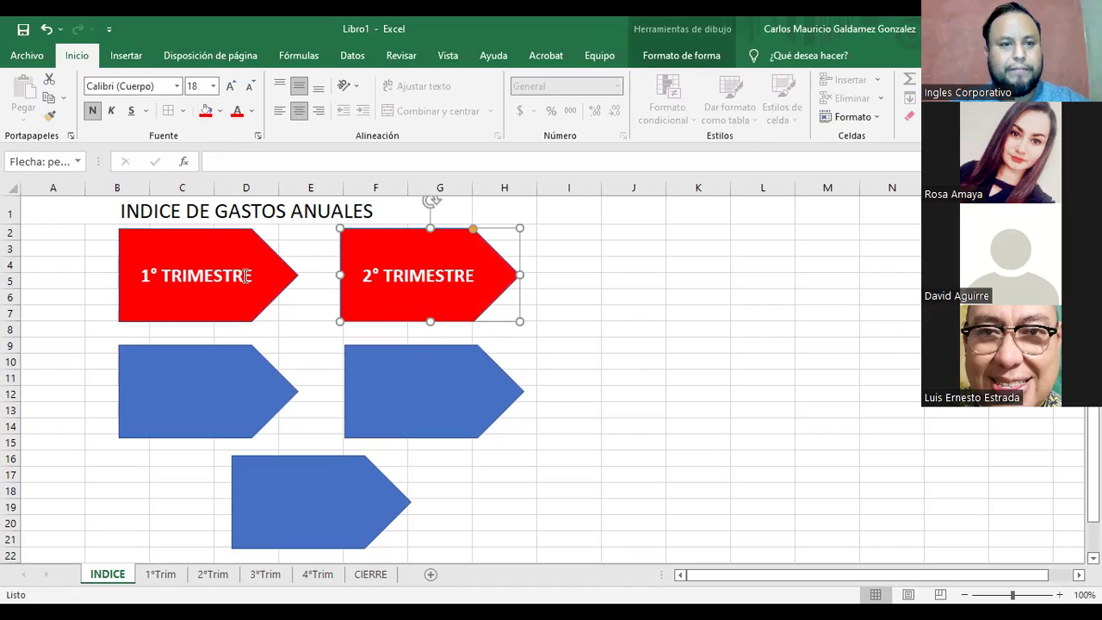
# Copy the red labelled arrows' formatting onto the three remaining blank arrows
pyautogui.click(49, 115)
pyautogui.click(245, 415)
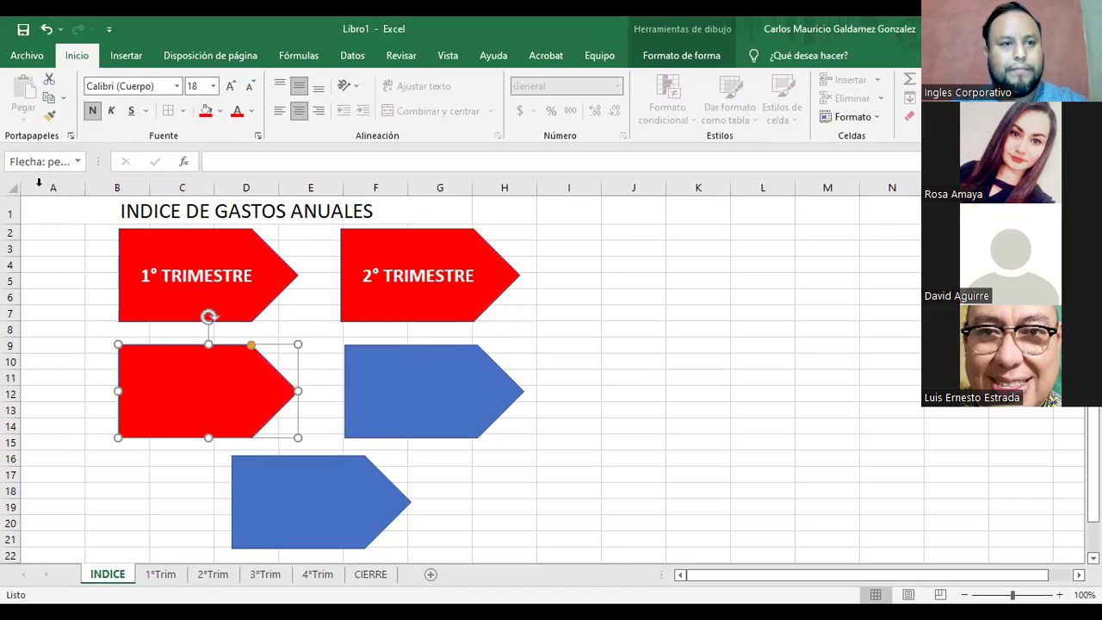
pyautogui.click(49, 115)
pyautogui.click(356, 360)
pyautogui.click(52, 117)
pyautogui.click(291, 468)
# Fill the 2° TRIMESTRE arrow with purple and the blank arrow under 1° TRIMESTRE with dark blue
pyautogui.click(386, 319)
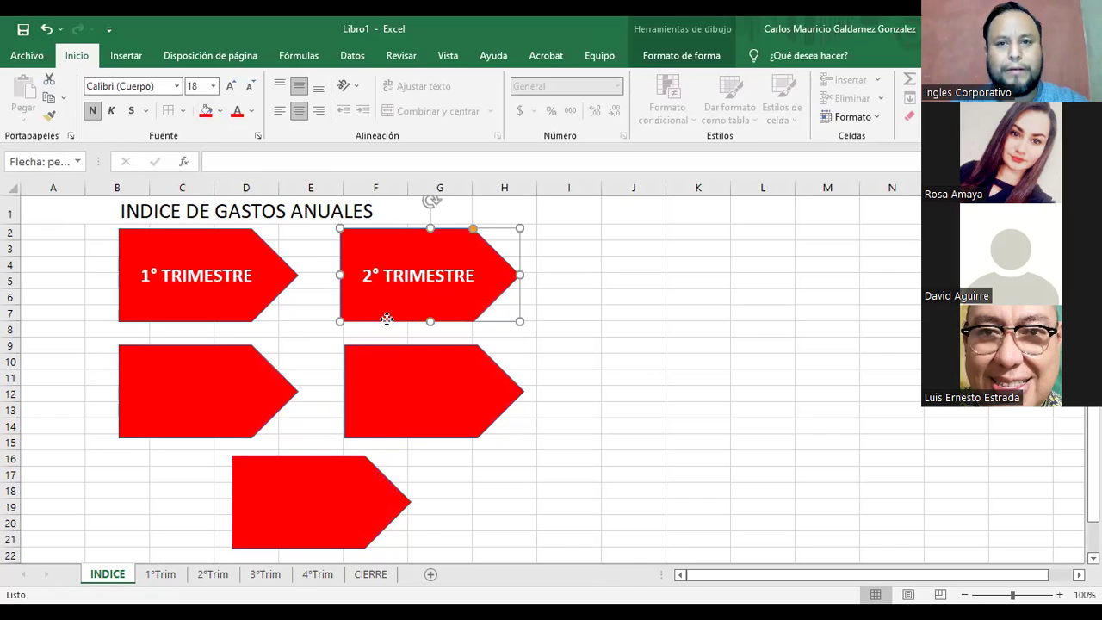
pyautogui.click(663, 57)
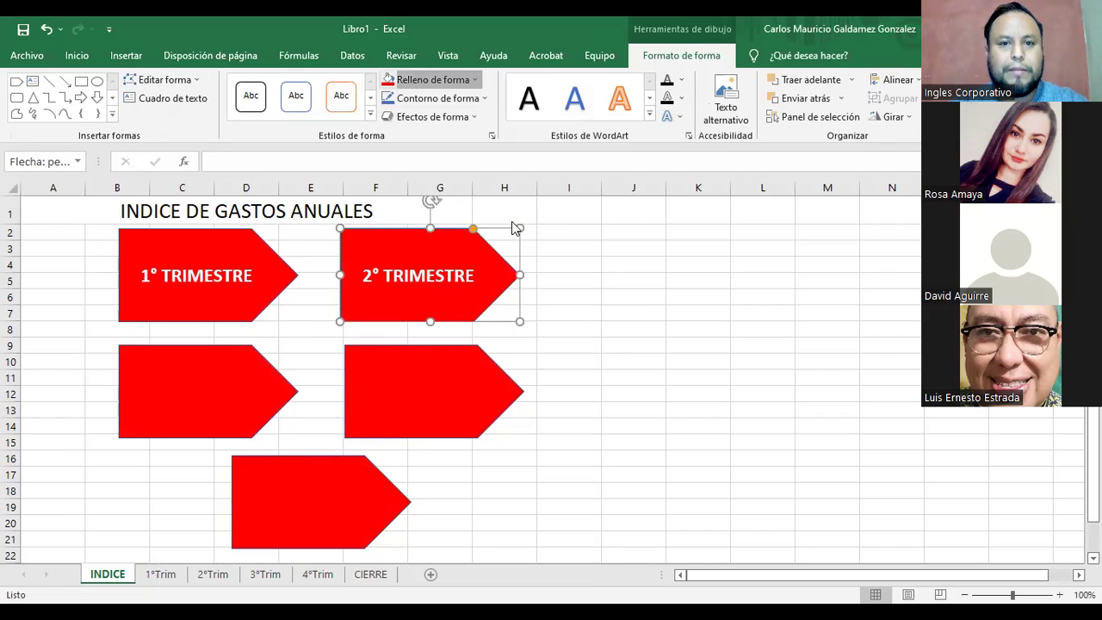
pyautogui.click(422, 79)
pyautogui.click(456, 172)
pyautogui.click(456, 83)
pyautogui.press('Escape')
pyautogui.press('Tab')
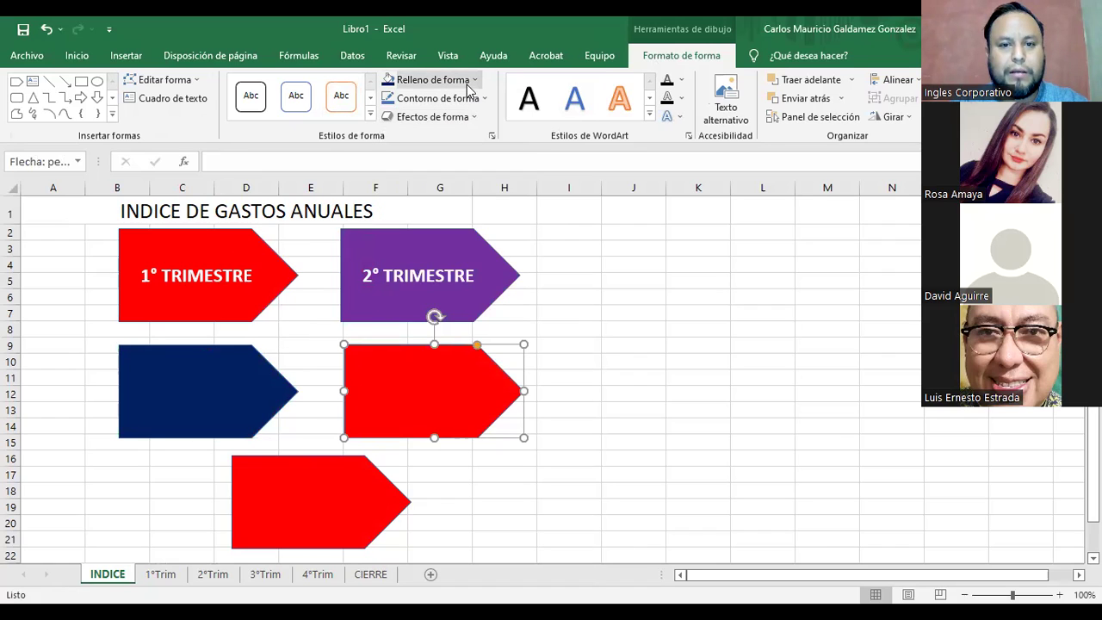
# Fill the blank arrow under 2° TRIMESTRE with dark orange and the lowest blank arrow with grey
pyautogui.click(434, 80)
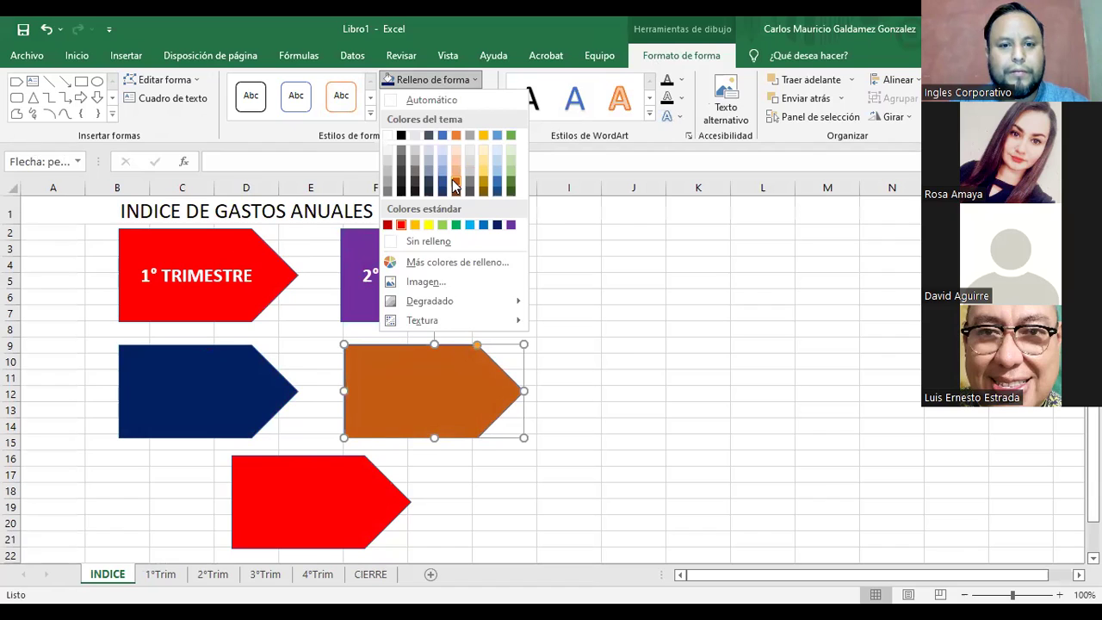
pyautogui.click(452, 177)
pyautogui.press('Tab')
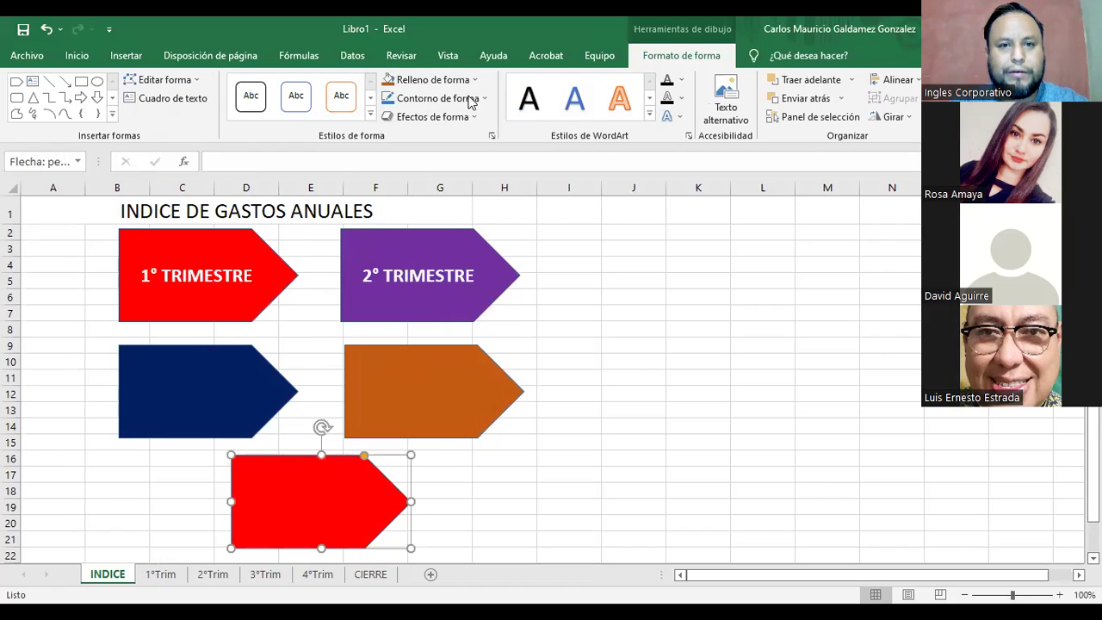
pyautogui.click(433, 79)
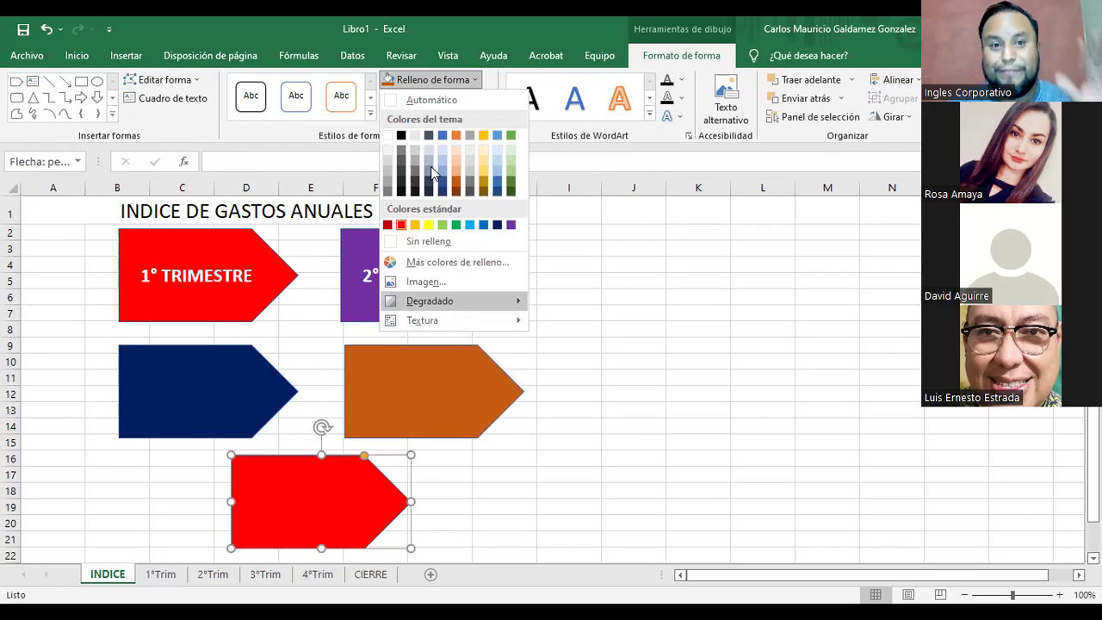
pyautogui.click(353, 495)
# Select all five arrows together and apply a reflection effect from the shape effects to them
pyautogui.click(231, 274)
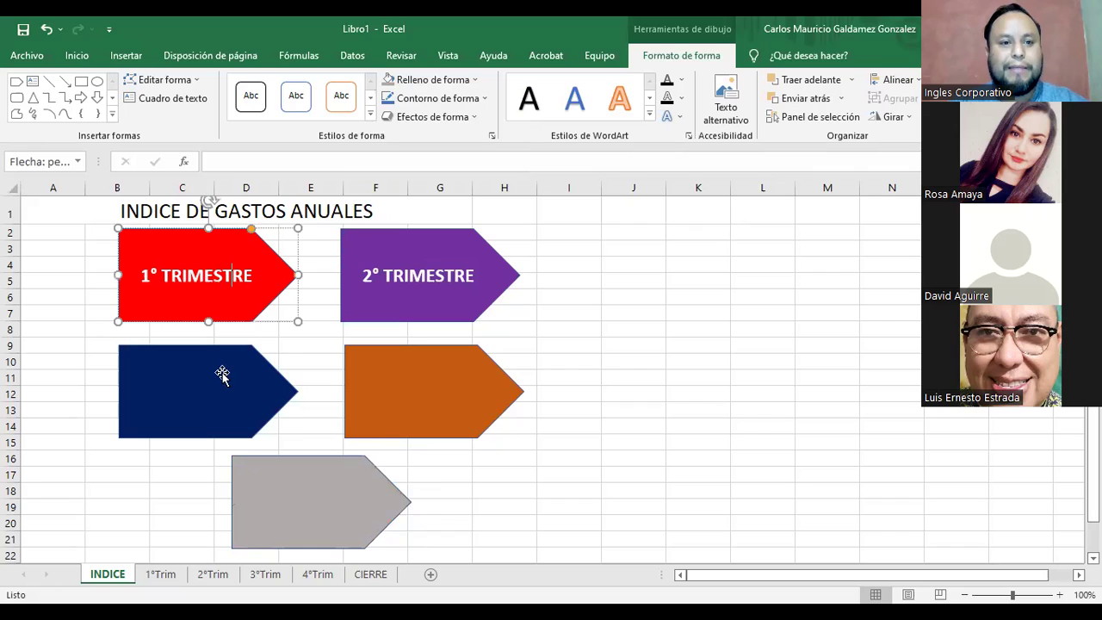
pyautogui.keyDown('ctrl'); pyautogui.click(217, 375); pyautogui.keyUp('ctrl')
pyautogui.keyDown('ctrl'); pyautogui.click(292, 506); pyautogui.keyUp('ctrl')
pyautogui.keyDown('ctrl'); pyautogui.click(370, 401); pyautogui.keyUp('ctrl')
pyautogui.keyDown('ctrl'); pyautogui.click(401, 268); pyautogui.keyUp('ctrl')
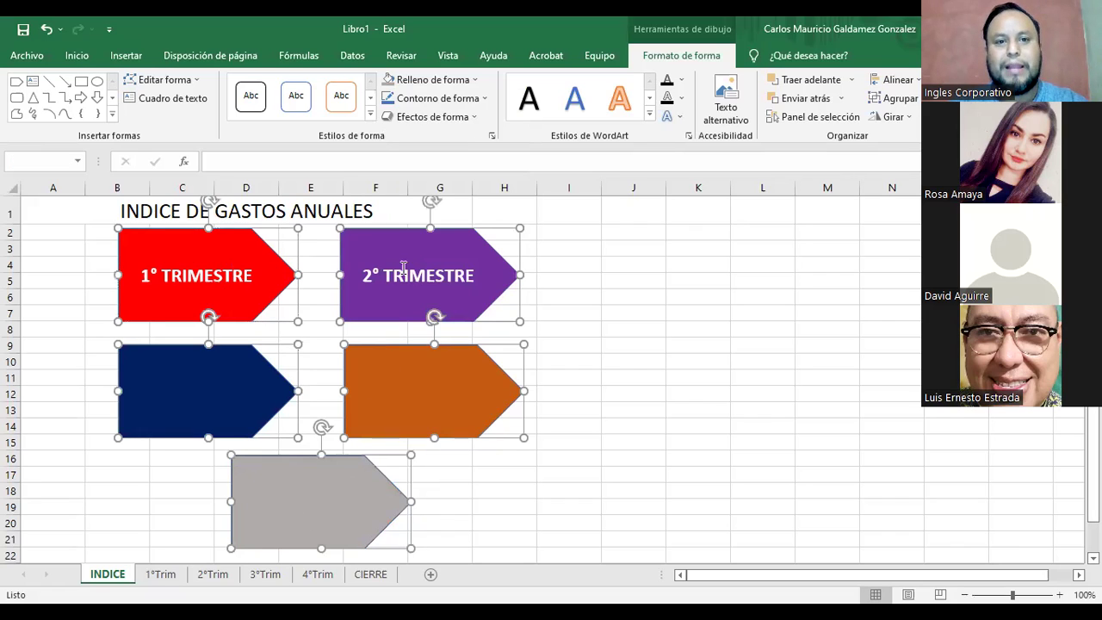
pyautogui.click(472, 121)
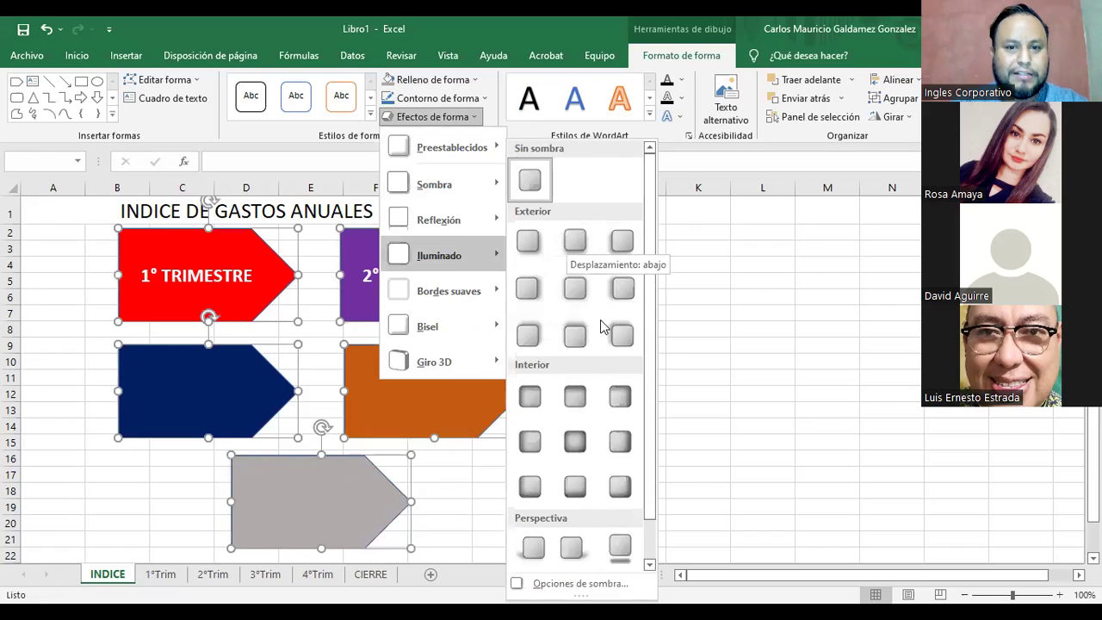
pyautogui.moveTo(440, 220)
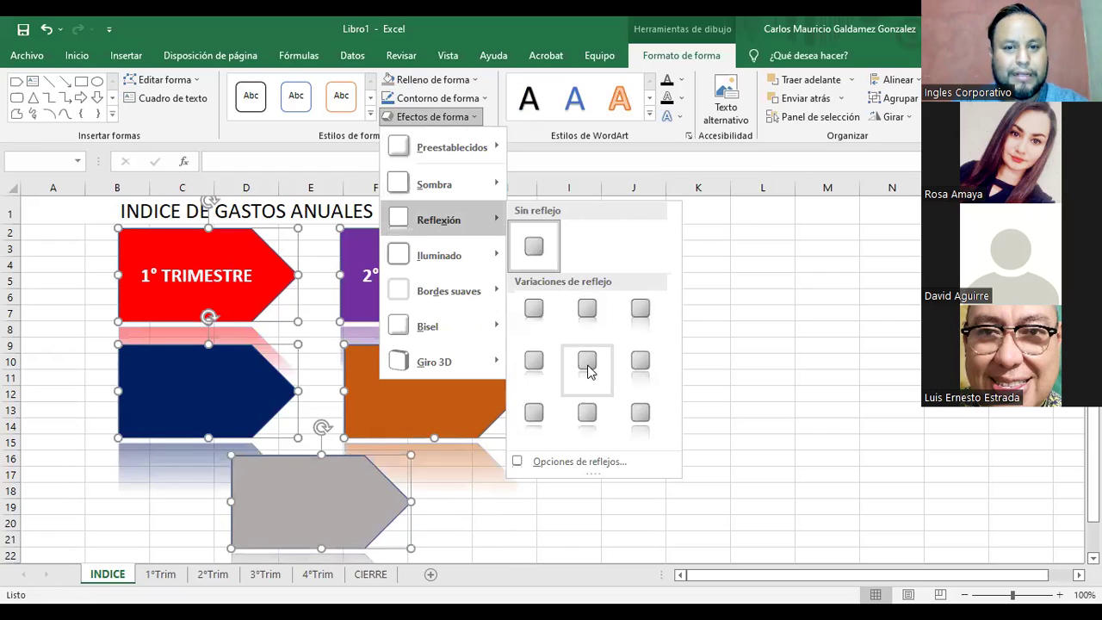
pyautogui.click(615, 373)
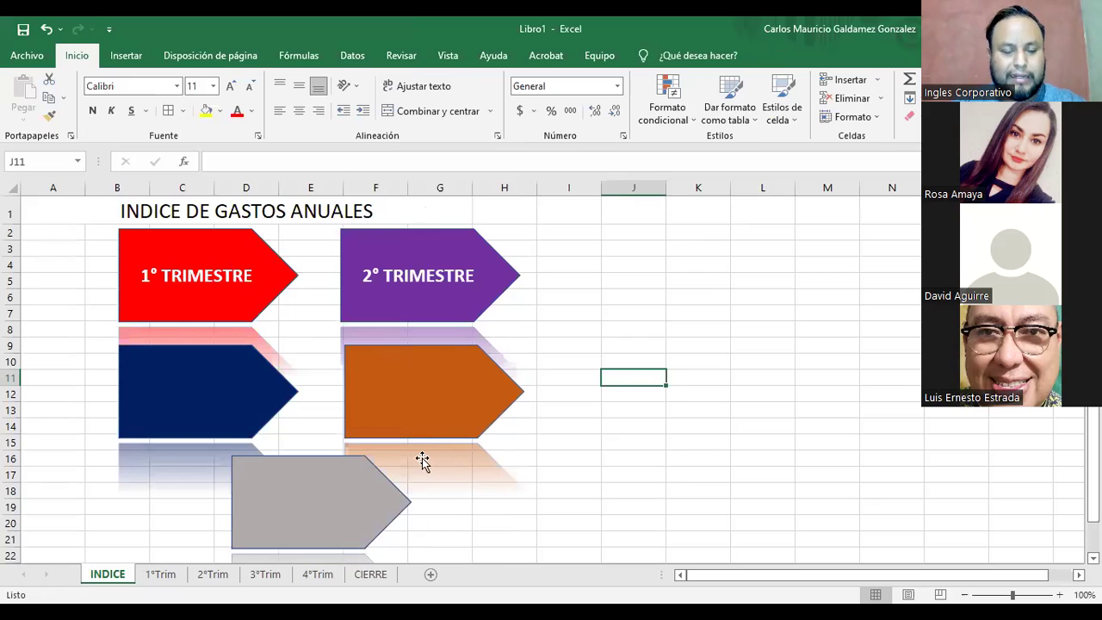
# Move the grey arrow beside the four coloured arrows, across columns I to L at rows 5 to 10
pyautogui.scroll(-2, 437, 433)
pyautogui.scroll(2, 436, 433)
pyautogui.moveTo(373, 523); pyautogui.dragTo(709, 345)
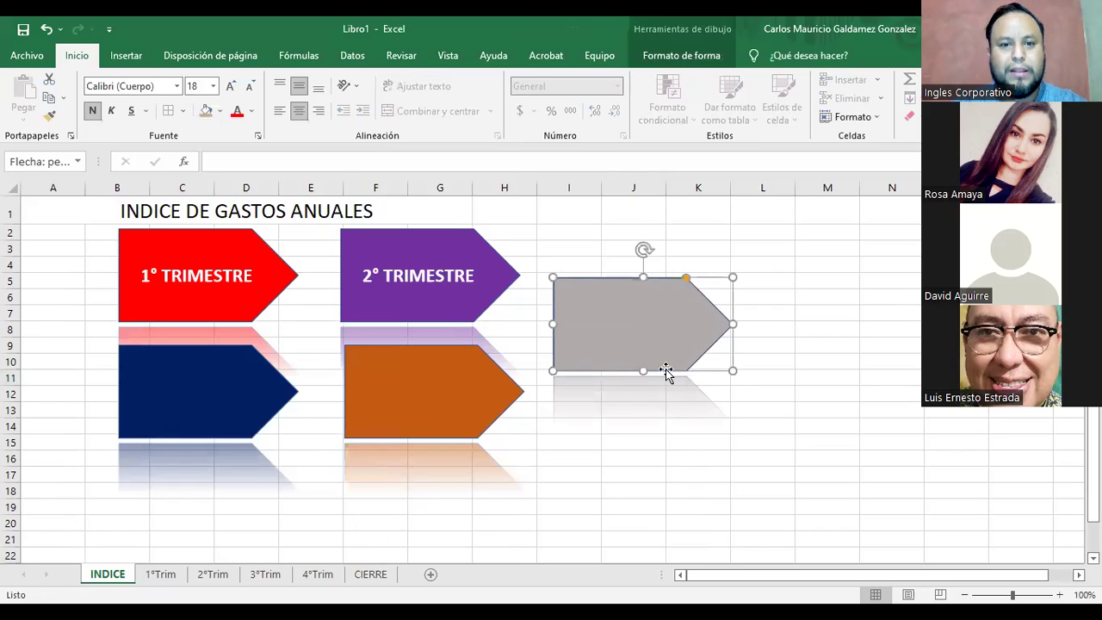
# Label the dark blue arrow 3° TRIMESTRE and the orange arrow 4° TRIMESTRE
pyautogui.click(259, 392)
pyautogui.rightClick(259, 392)
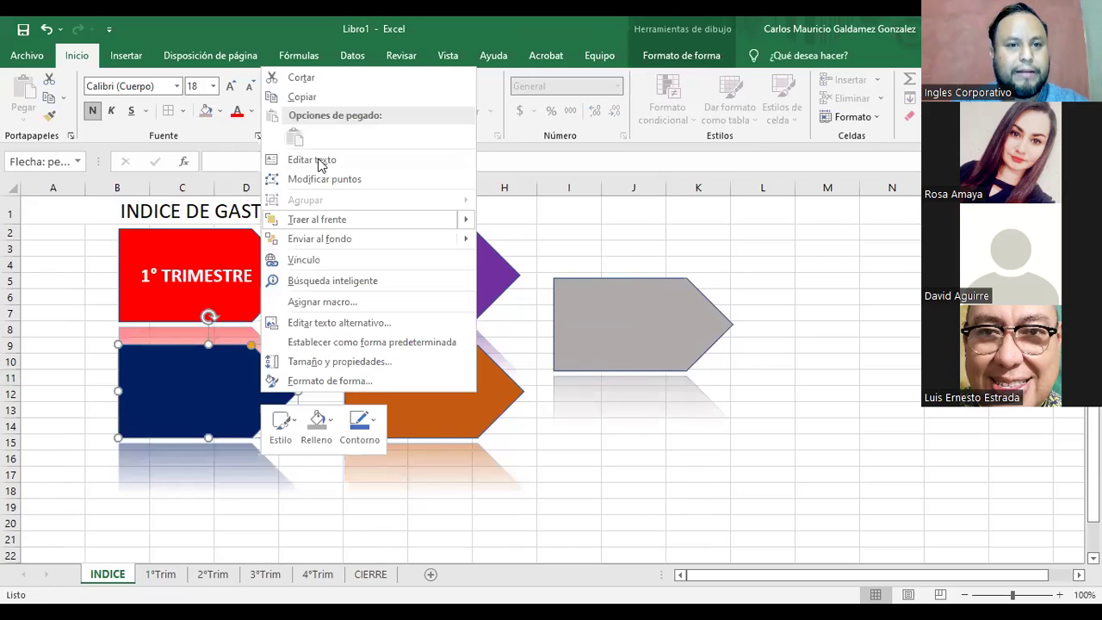
pyautogui.click(319, 159)
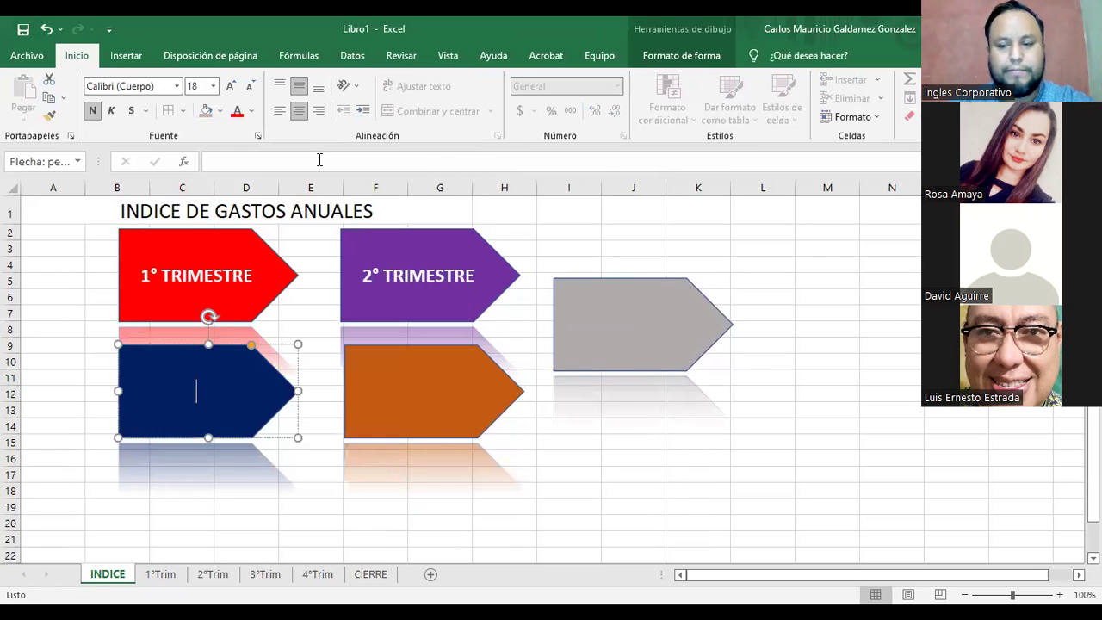
pyautogui.write('3º TRIMESTRE')
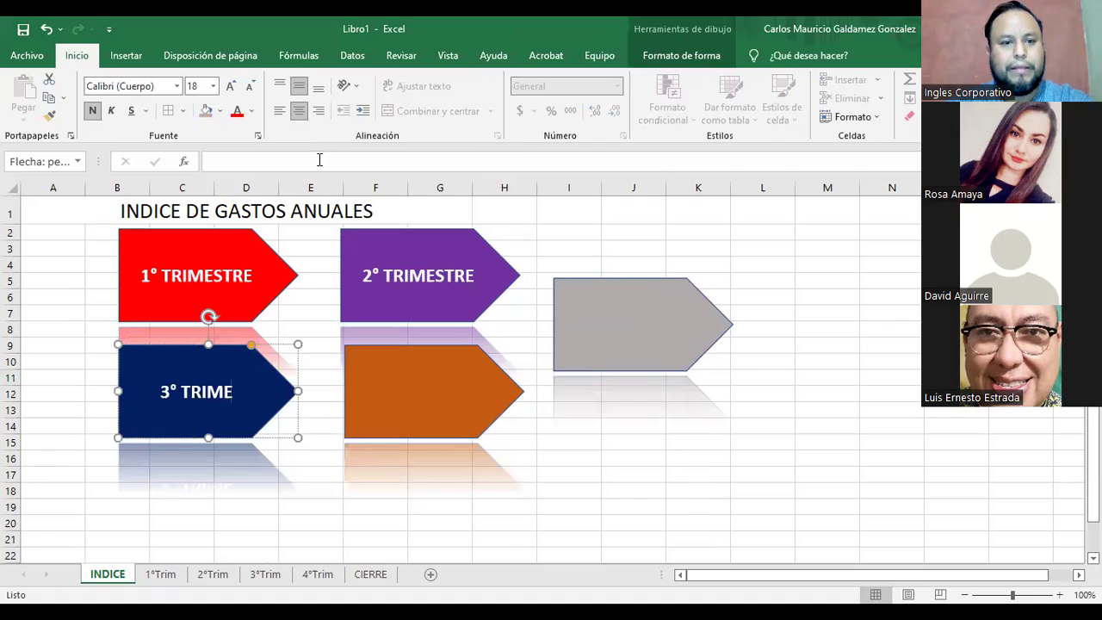
pyautogui.click(410, 408)
pyautogui.rightClick(410, 408)
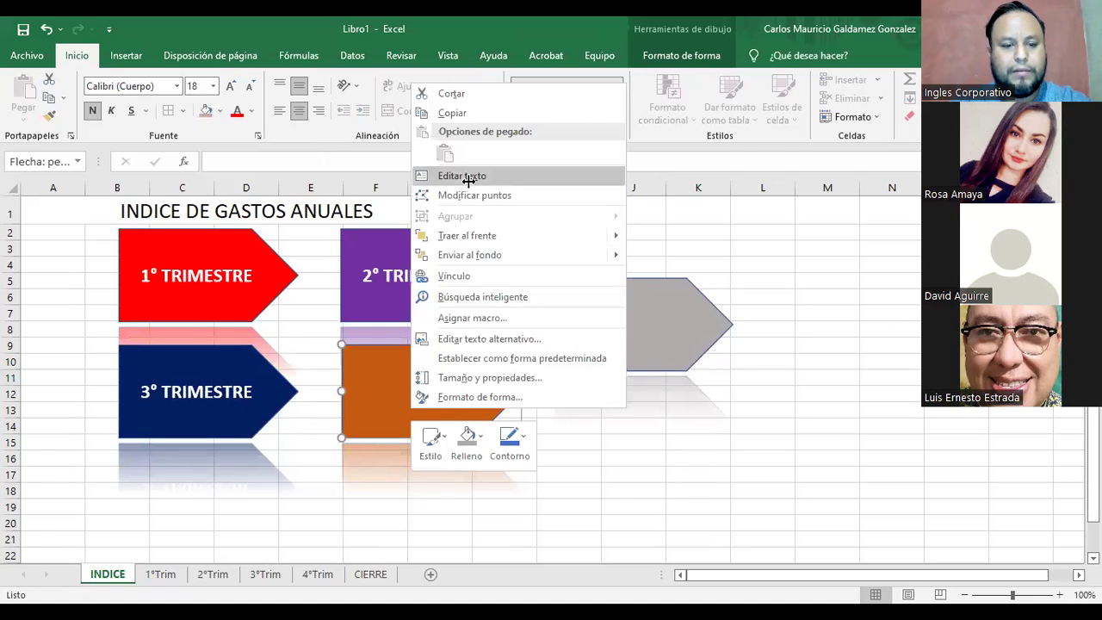
pyautogui.click(469, 180)
pyautogui.write('4º TRI')
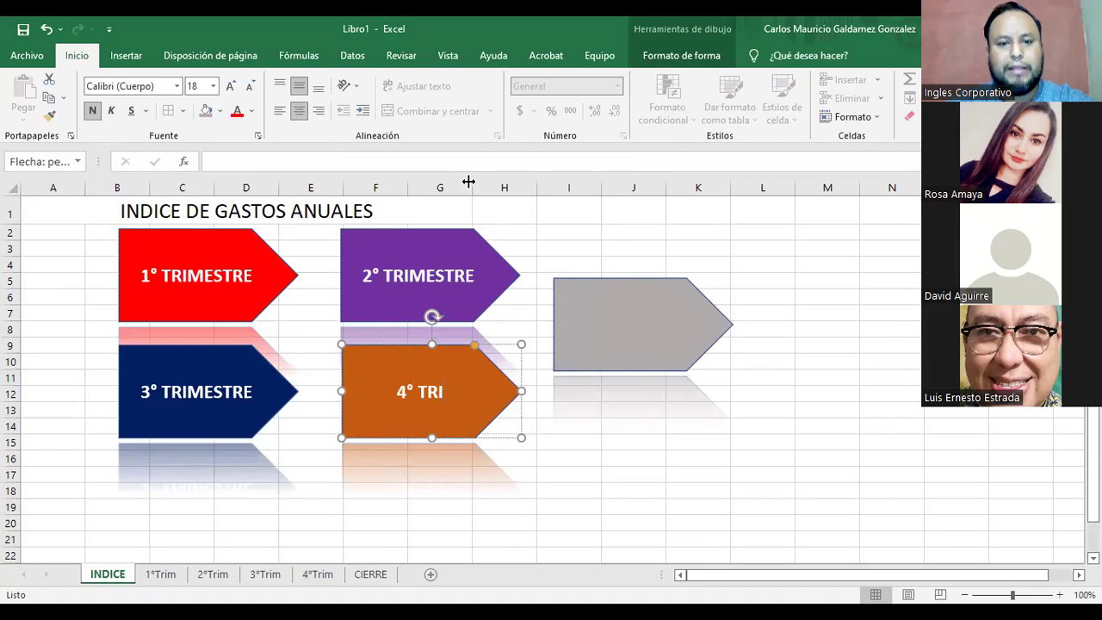
pyautogui.write('MESTRE')
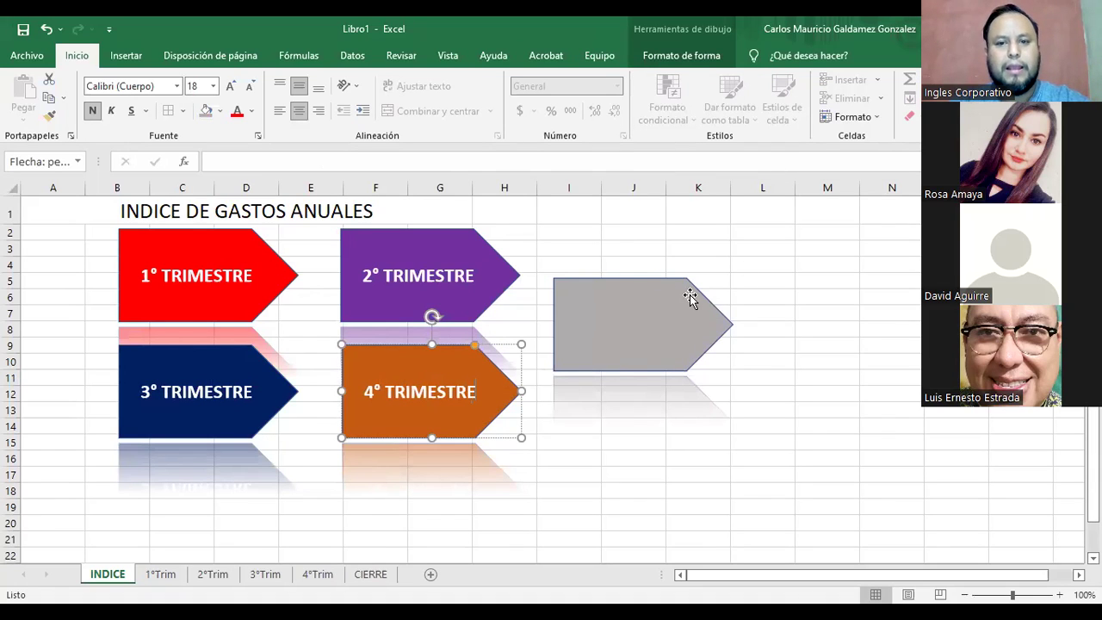
# Label the grey arrow CIERRE
pyautogui.click(634, 326)
pyautogui.rightClick(636, 278)
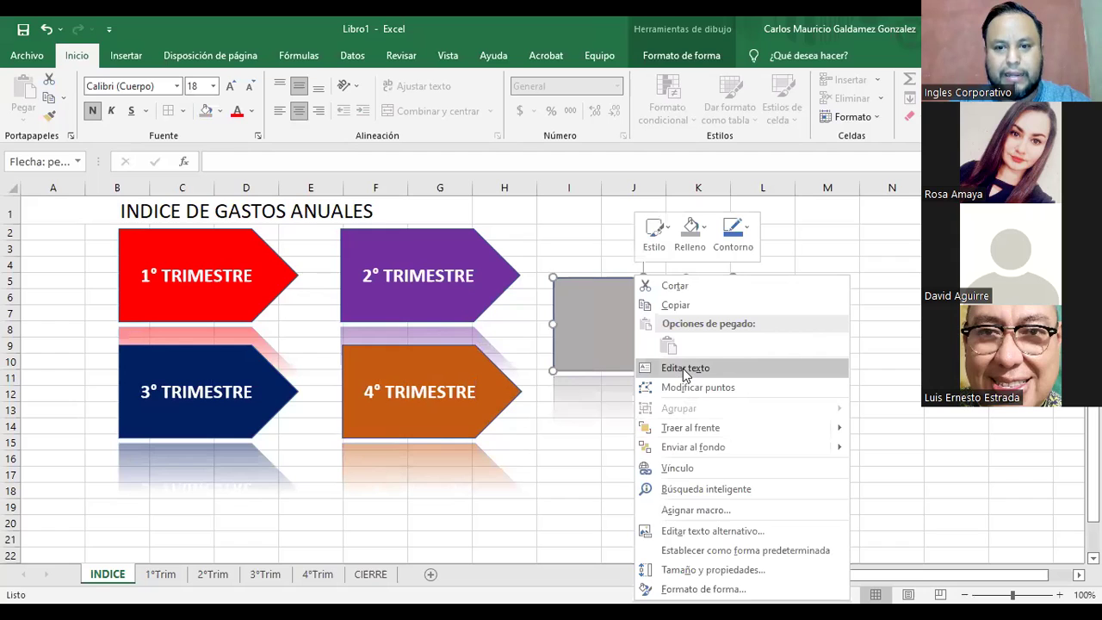
pyautogui.click(686, 368)
pyautogui.write('CIERRE')
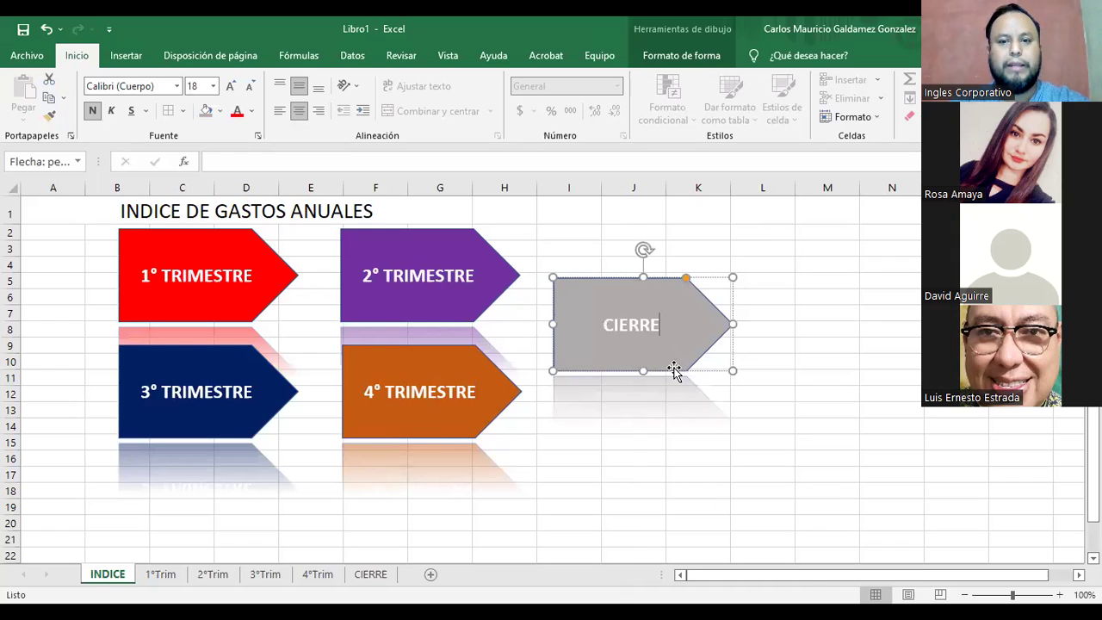
pyautogui.click(747, 366)
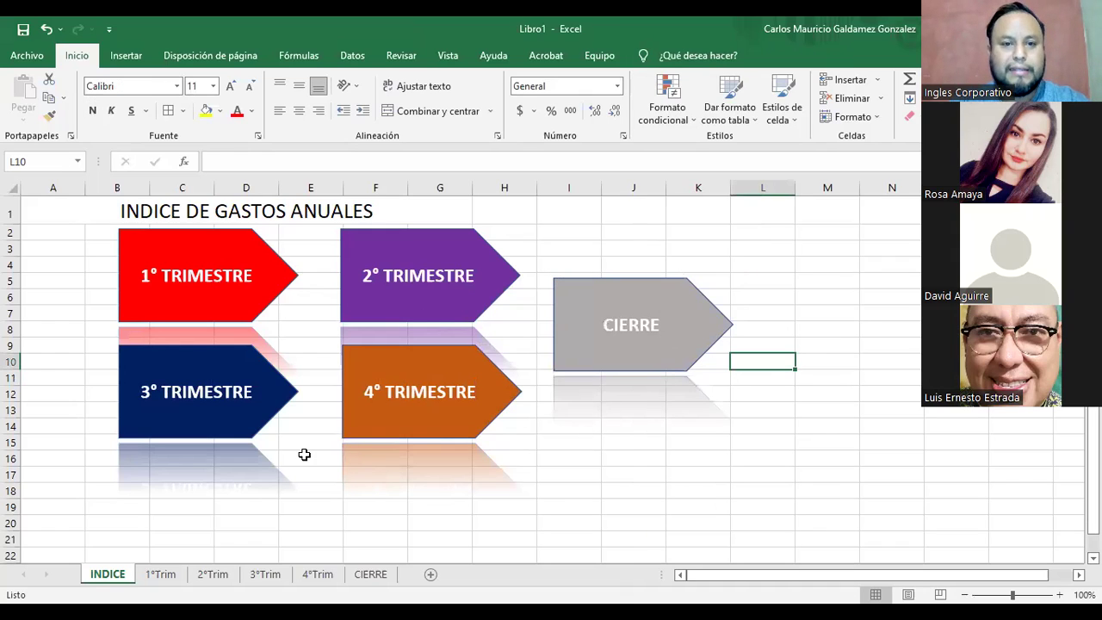
# Move all five arrows together so that the 1° TRIMESTRE arrow starts at the upper corner of cell B5
pyautogui.click(209, 312)
pyautogui.keyDown('ctrl'); pyautogui.click(220, 388); pyautogui.keyUp('ctrl')
pyautogui.keyDown('ctrl'); pyautogui.click(440, 427); pyautogui.keyUp('ctrl')
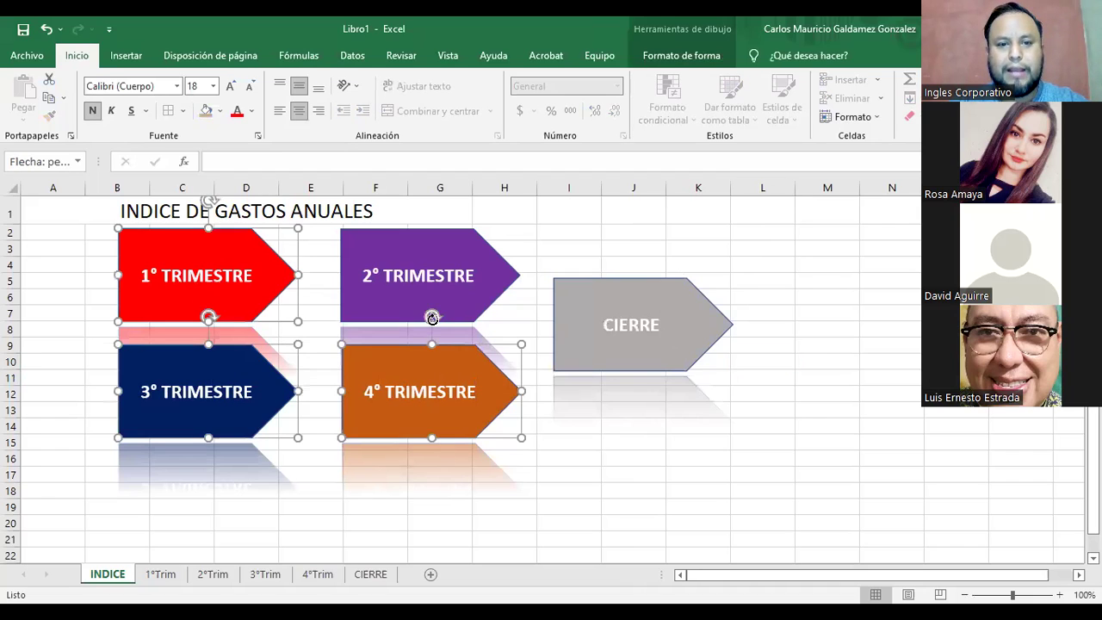
pyautogui.keyDown('ctrl'); pyautogui.click(462, 295); pyautogui.keyUp('ctrl')
pyautogui.keyDown('ctrl'); pyautogui.click(603, 348); pyautogui.keyUp('ctrl')
pyautogui.moveTo(580, 358); pyautogui.dragTo(544, 401)
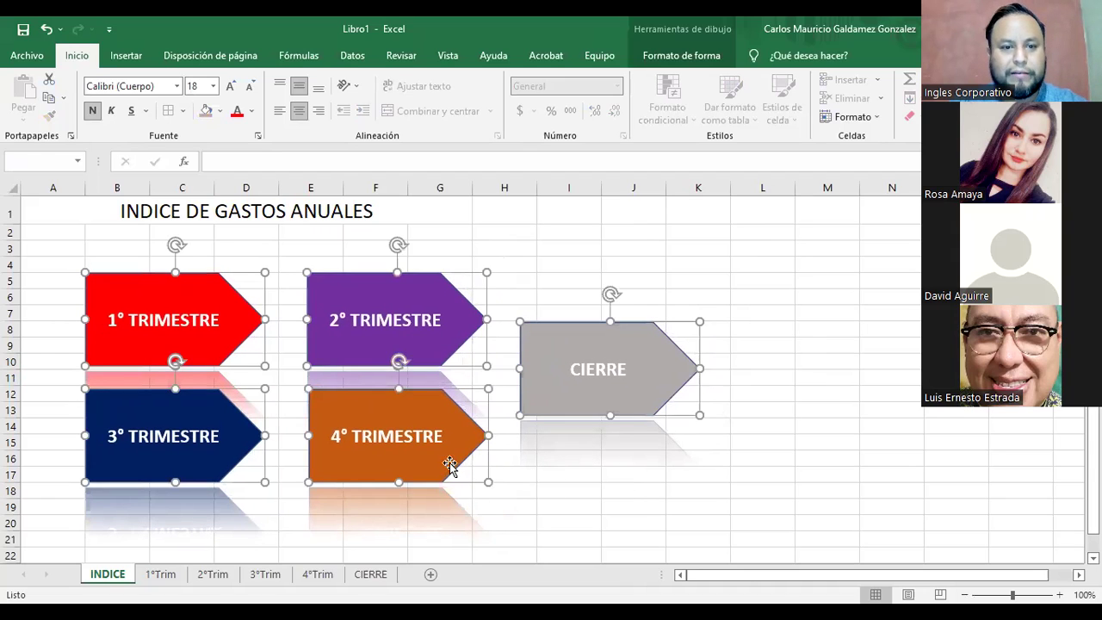
# Enter the instruction "Haga clic sobre cada trimestre para moverse a su respectiva hoja." in cell B2
pyautogui.click(115, 236)
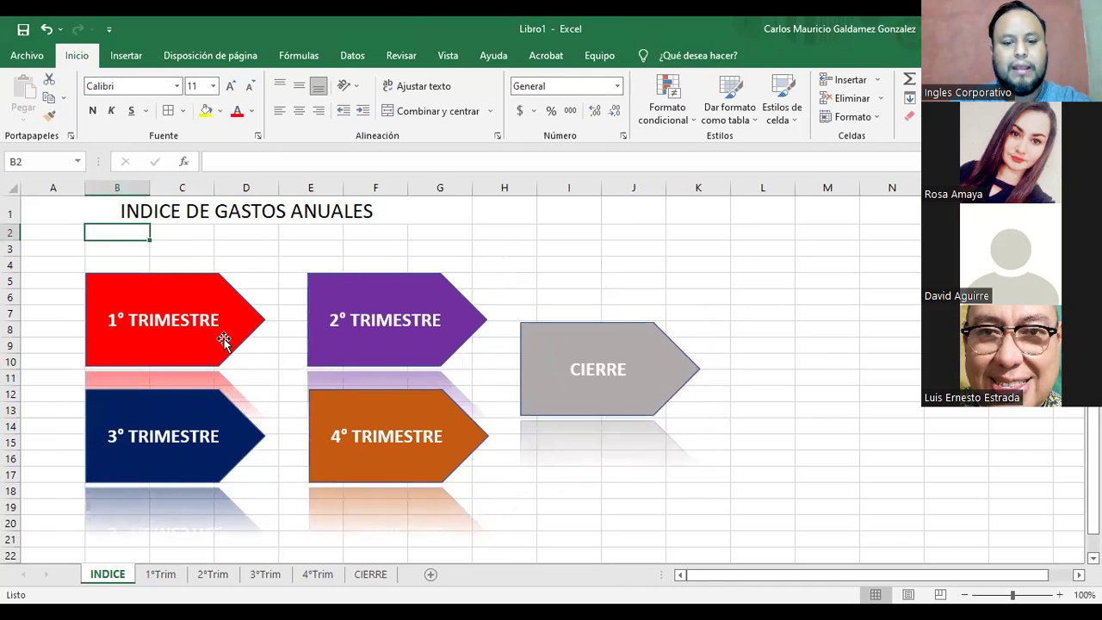
pyautogui.write('Haga clic sob')
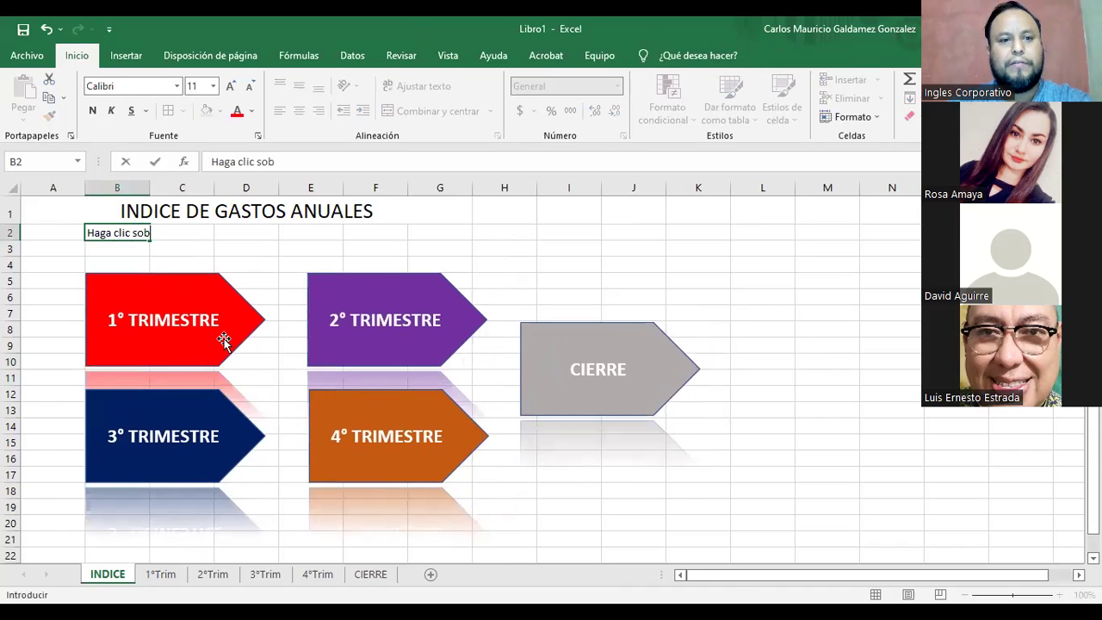
pyautogui.write('re cada trimestre par')
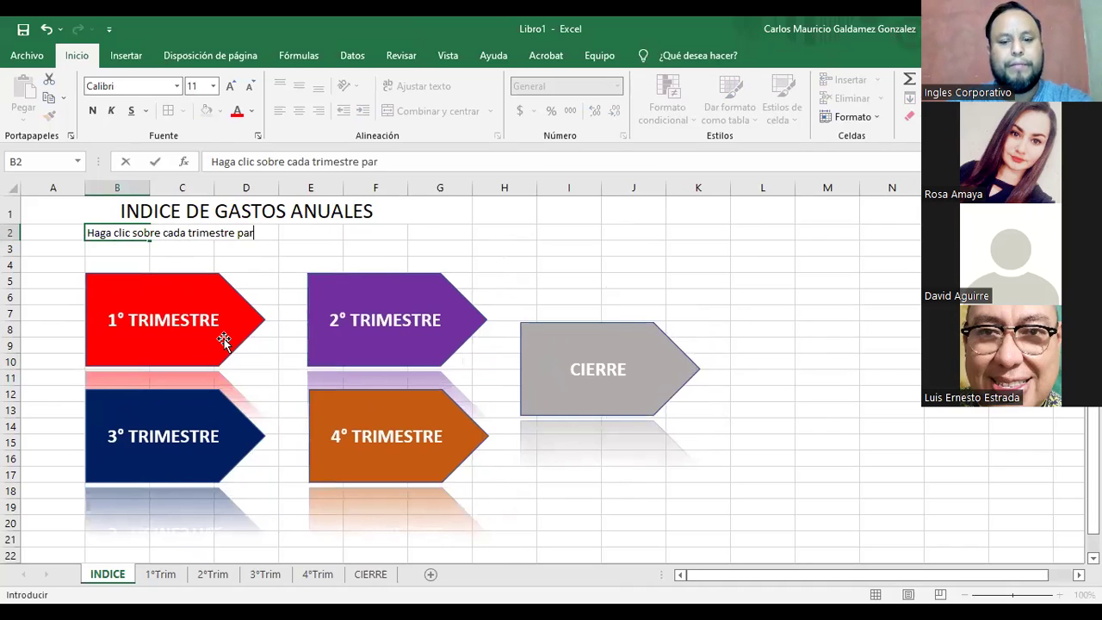
pyautogui.write('a moverse a su h')
pyautogui.write('espectiva hoja.')
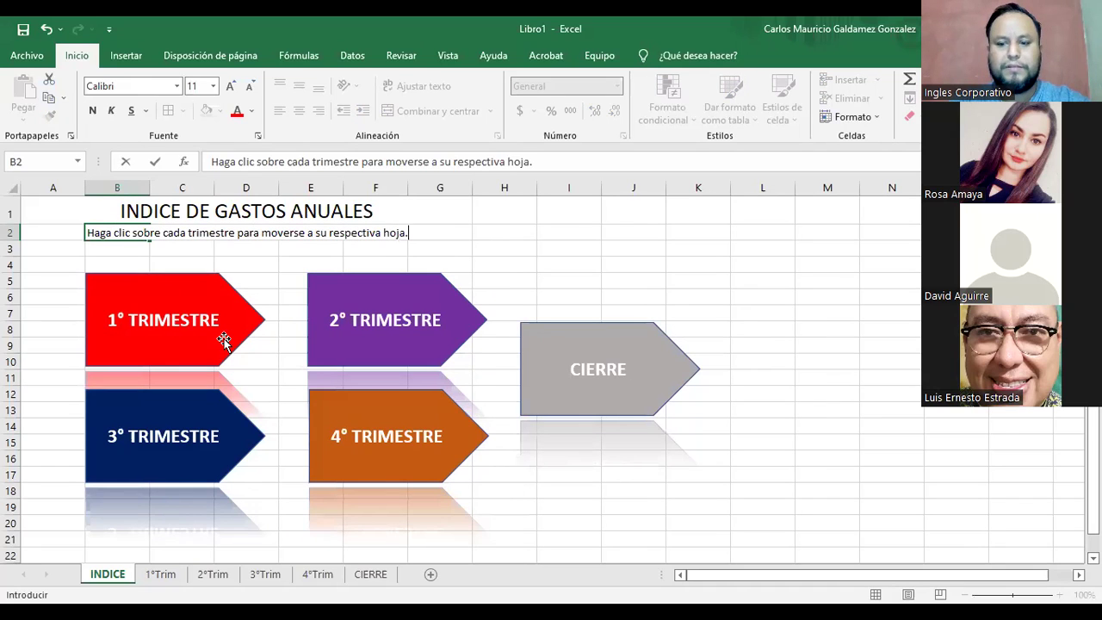
pyautogui.press('Return')
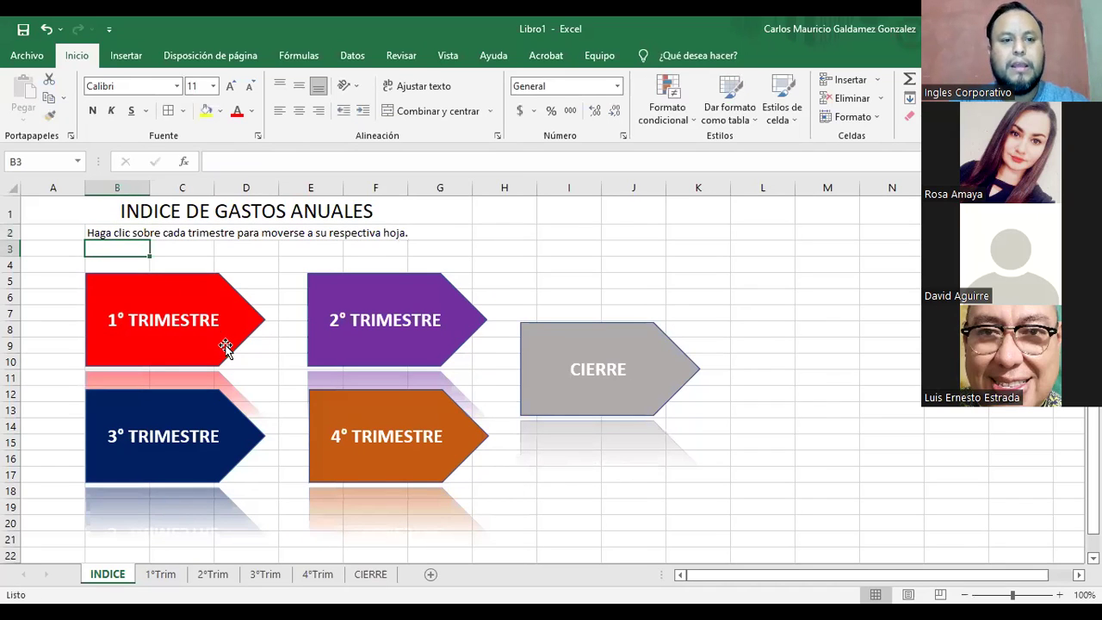
pyautogui.click(93, 233)
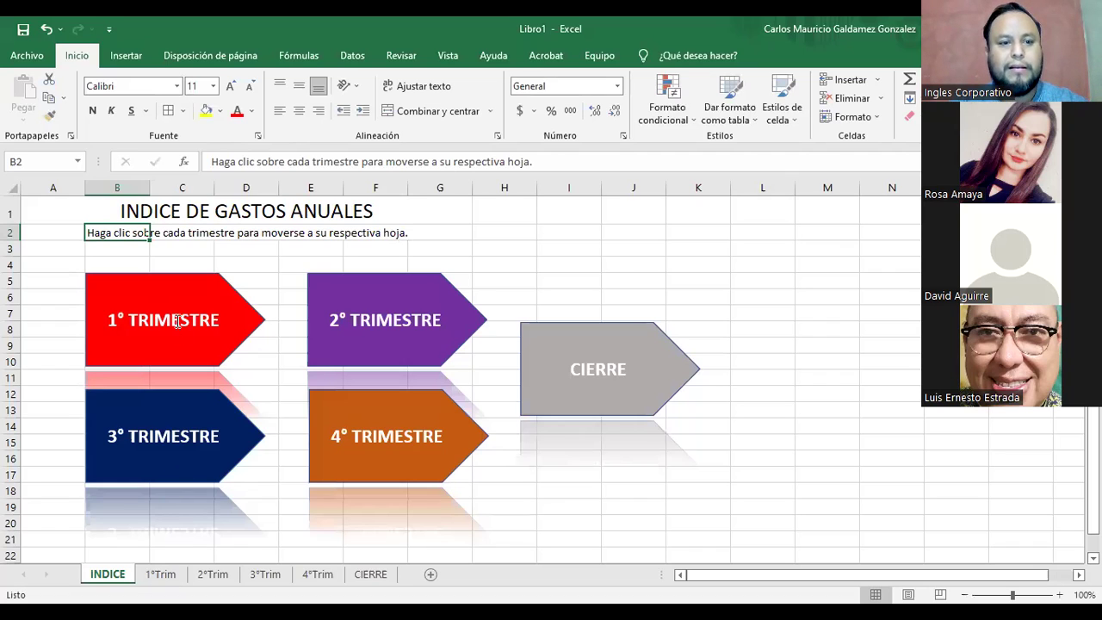
# Insert a hyperlink on the 1° TRIMESTRE arrow to cell A1 of the 1°Trim sheet in this document
pyautogui.click(219, 277)
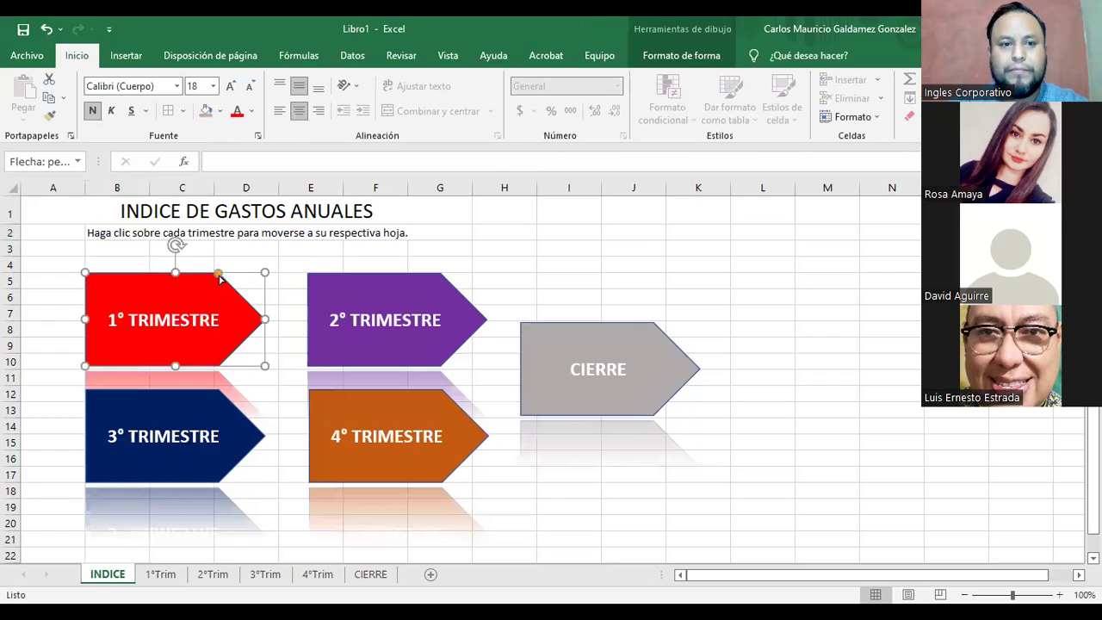
pyautogui.click(131, 63)
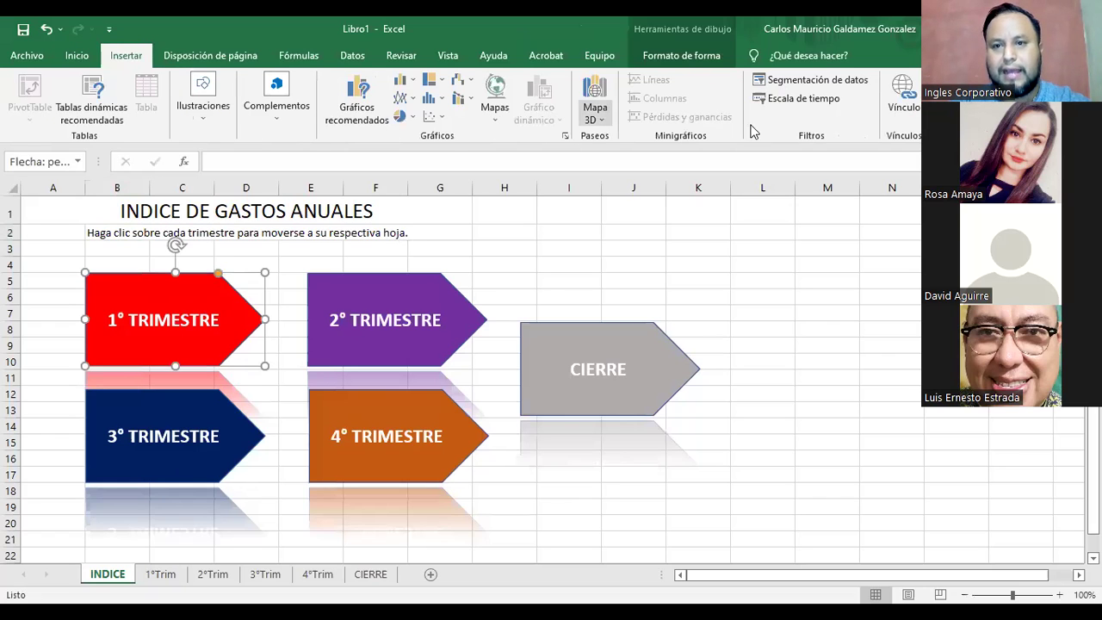
pyautogui.click(913, 99)
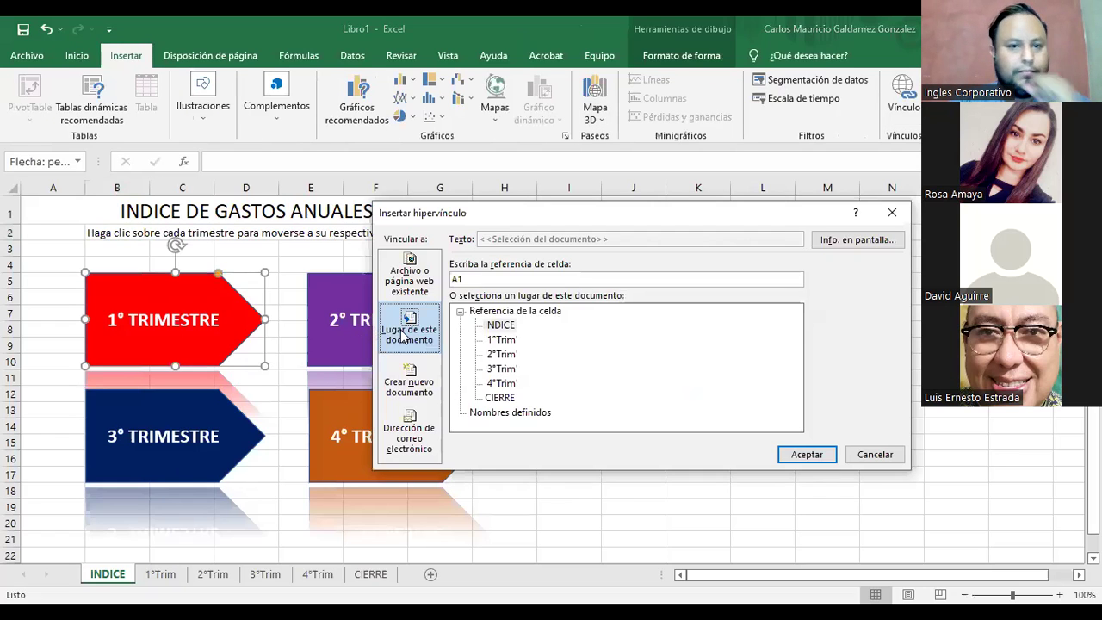
pyautogui.click(404, 335)
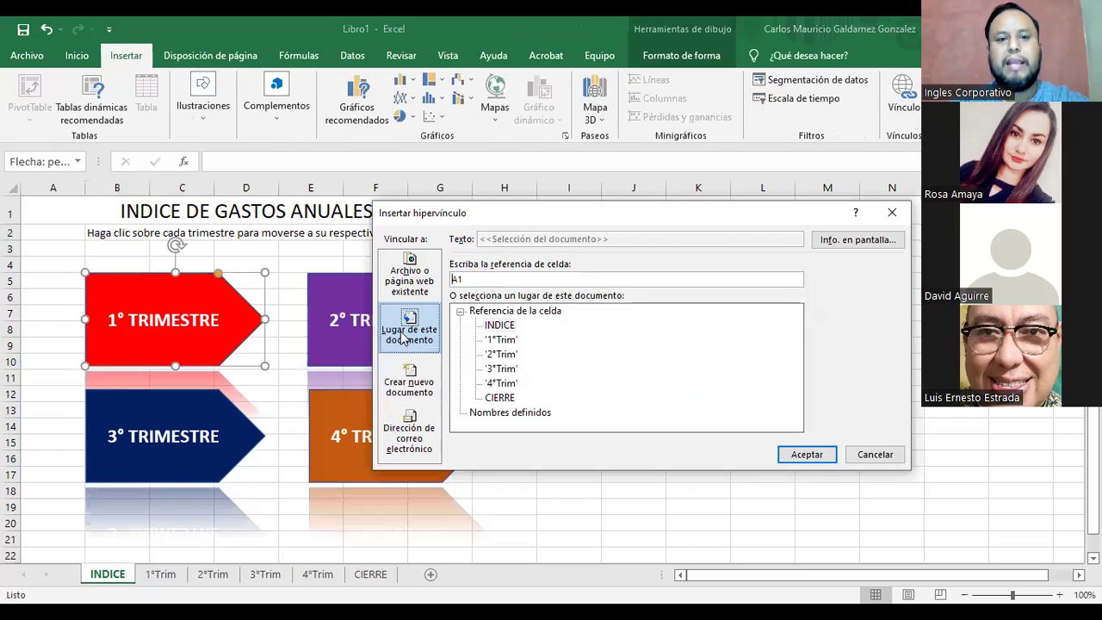
pyautogui.click(501, 339)
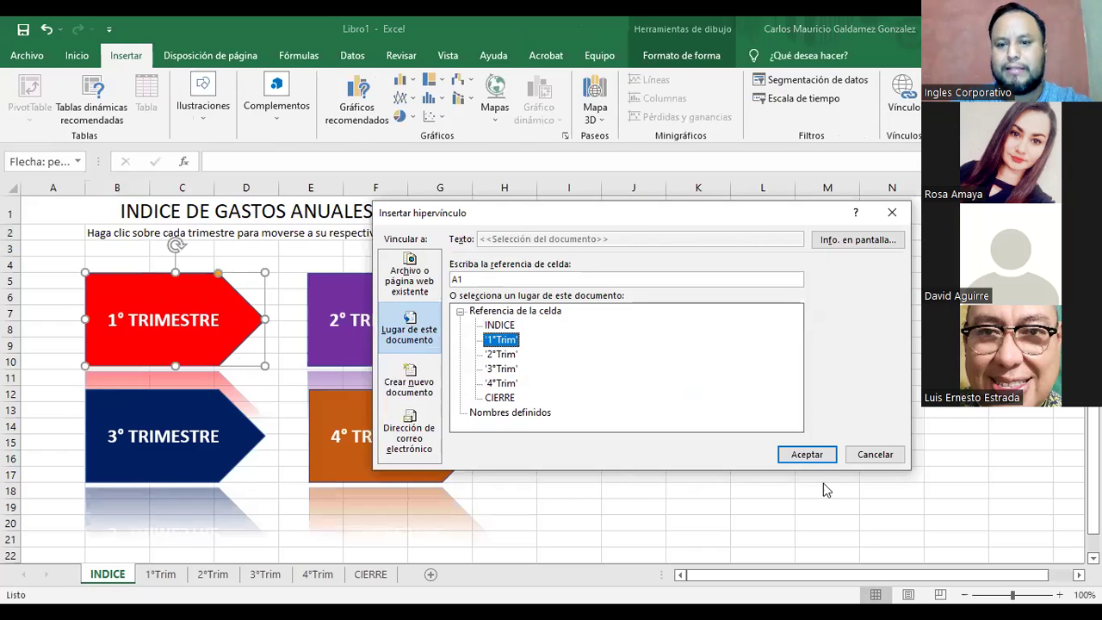
pyautogui.click(816, 457)
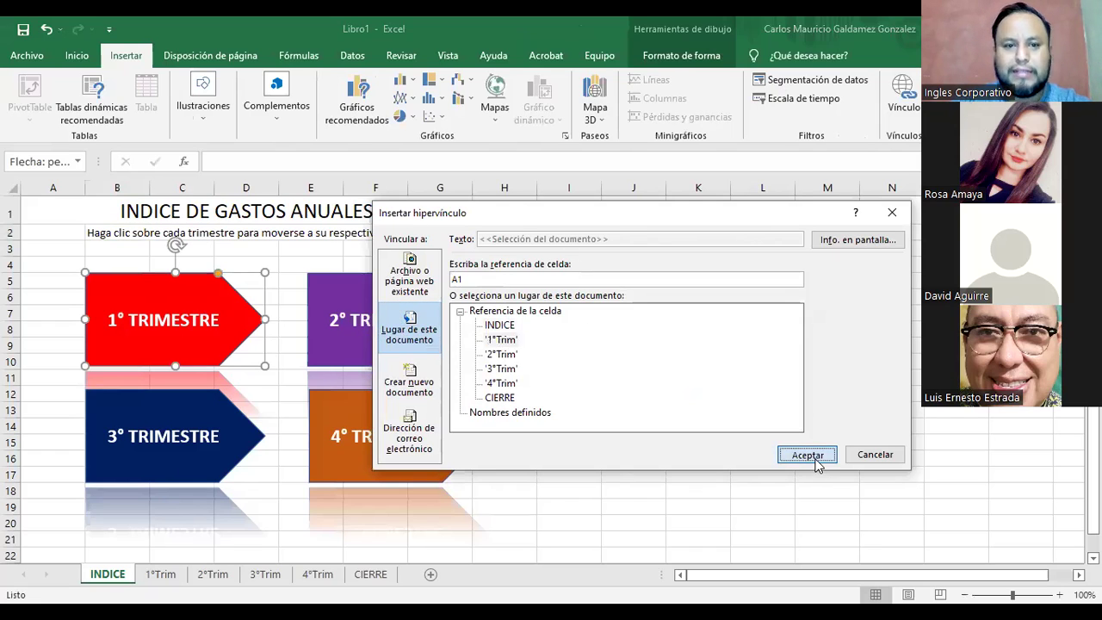
# Insert a hyperlink on the 2° TRIMESTRE arrow to cell A1 of the 2°Trim sheet in this document
pyautogui.click(476, 310)
pyautogui.rightClick(475, 310)
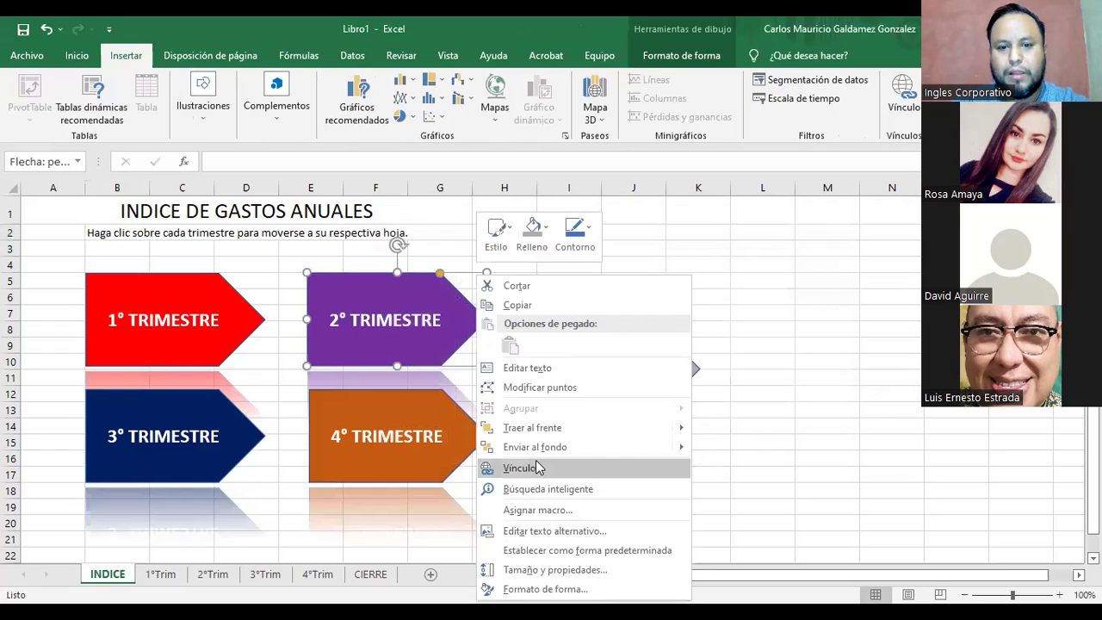
pyautogui.click(519, 467)
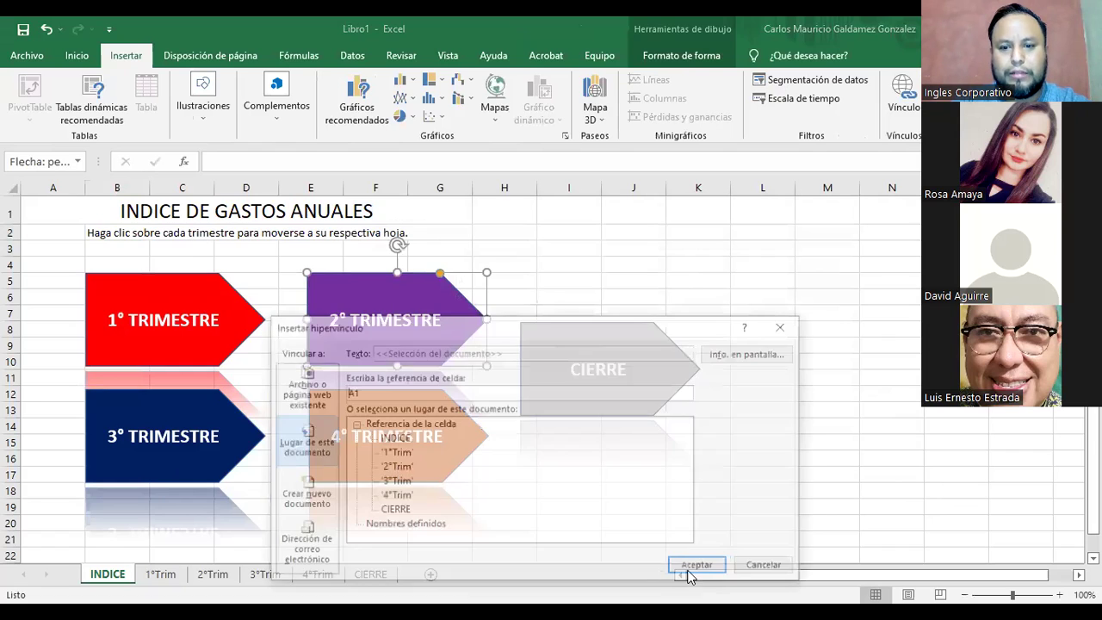
pyautogui.press('Escape')
# Insert a hyperlink on the 3° TRIMESTRE arrow to cell A1 of the 3°Trim sheet in this document
pyautogui.click(229, 433)
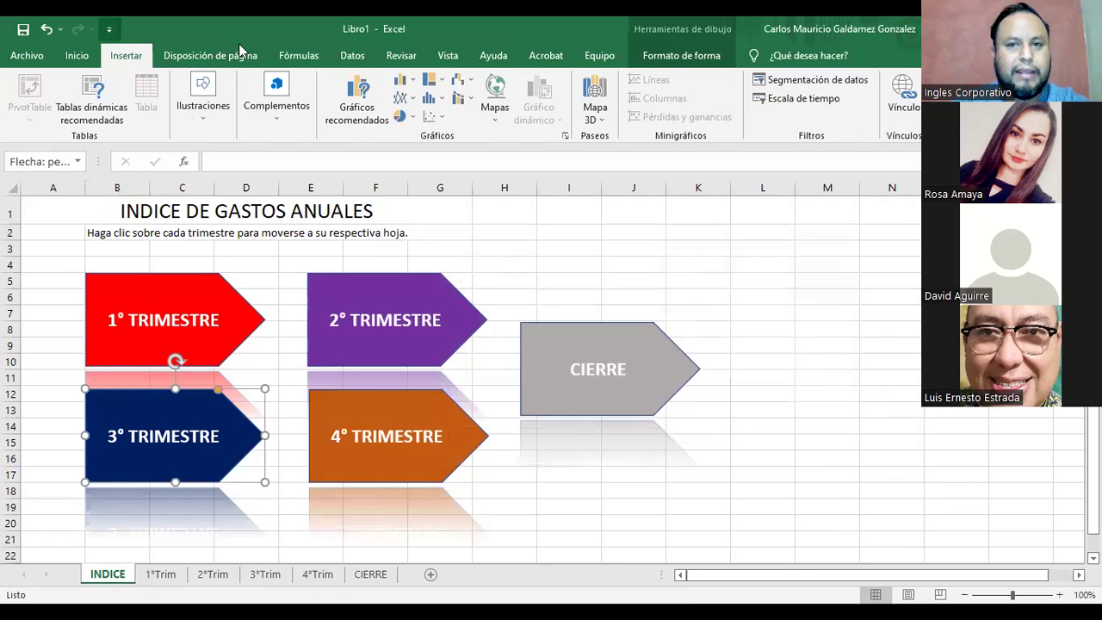
pyautogui.click(895, 101)
pyautogui.click(504, 369)
pyautogui.click(783, 454)
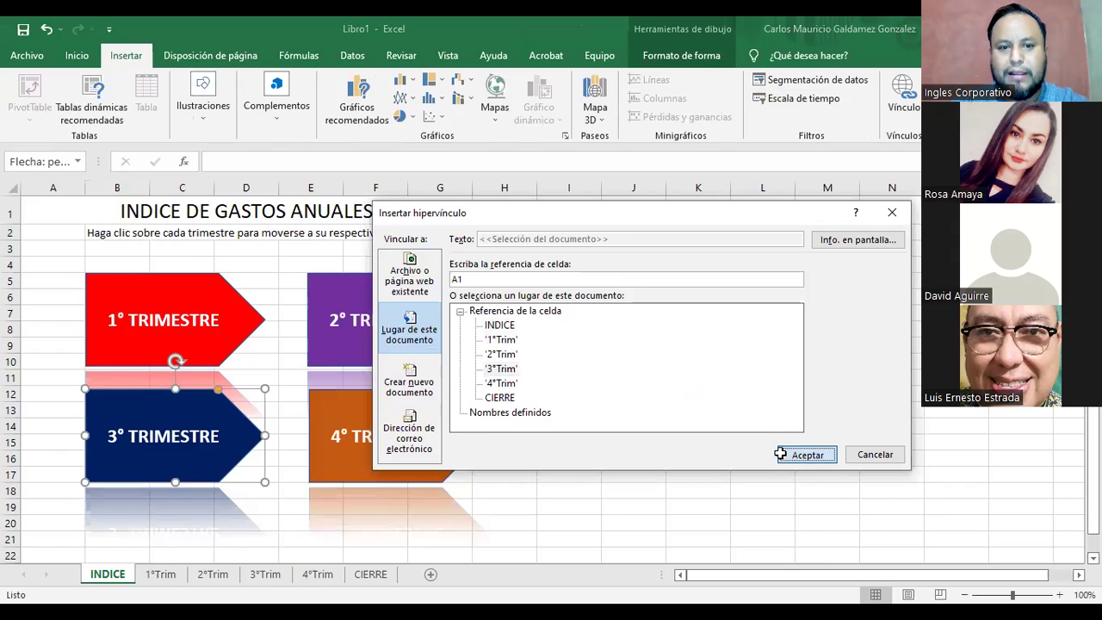
# Insert a hyperlink on the 4° TRIMESTRE arrow to cell A1 of the 4°Trim sheet in this document
pyautogui.click(469, 437)
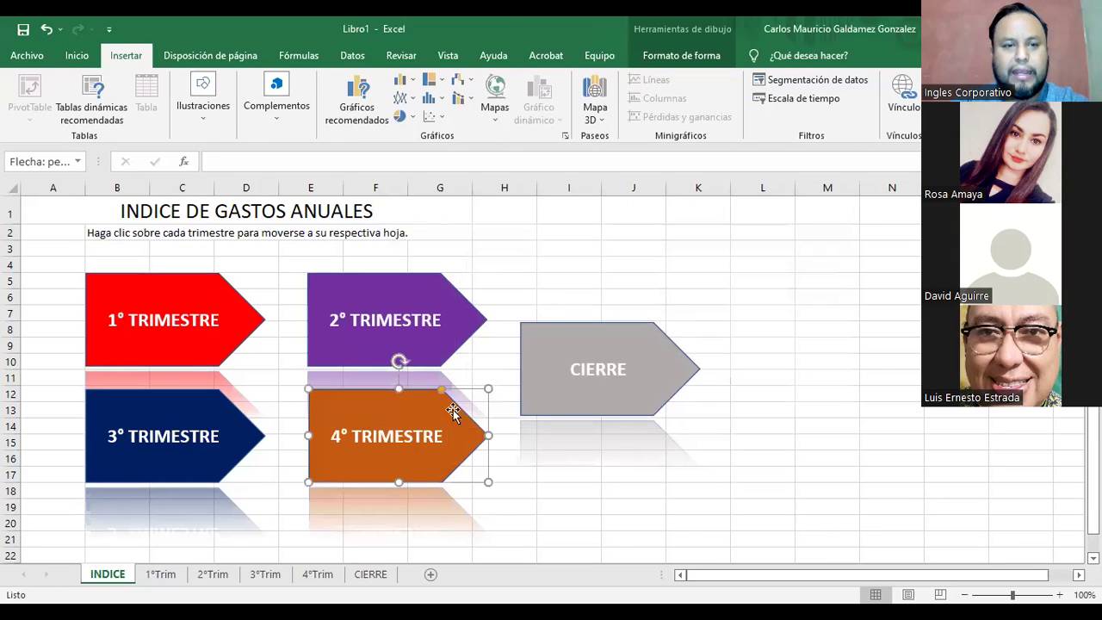
pyautogui.rightClick(353, 415)
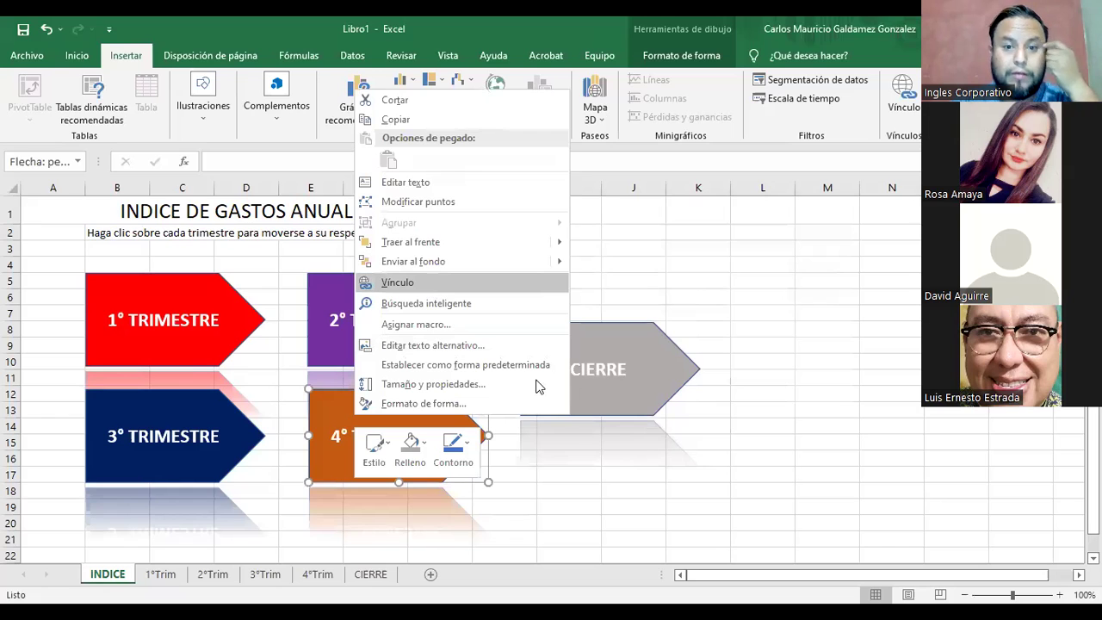
pyautogui.press('Return')
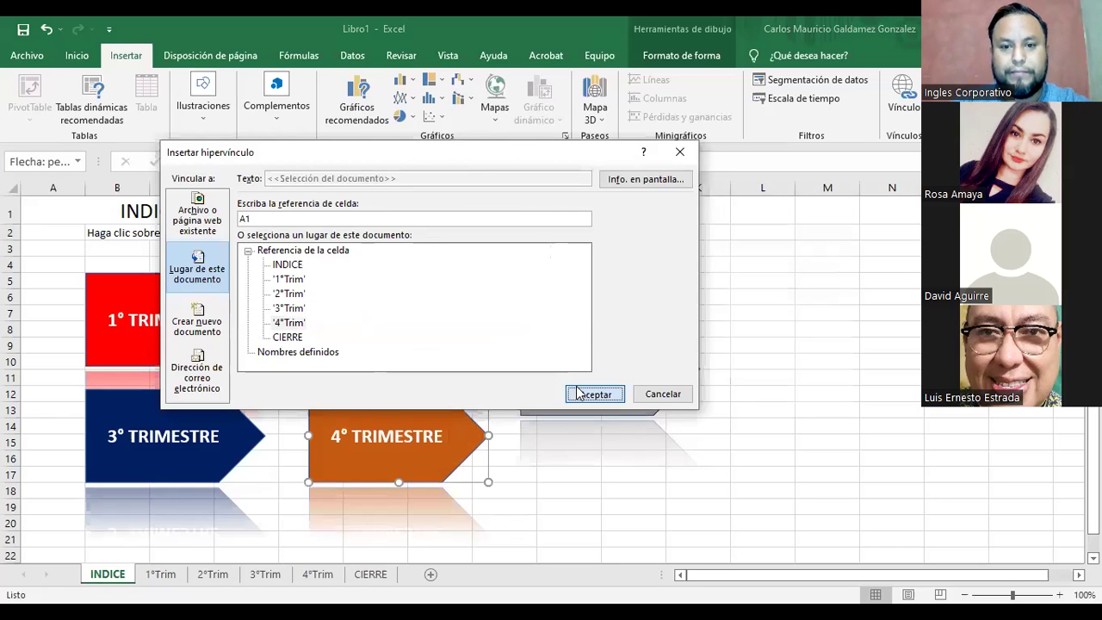
pyautogui.click(578, 393)
# Insert a hyperlink on the CIERRE arrow to cell A1 of the CIERRE sheet in this document
pyautogui.click(622, 388)
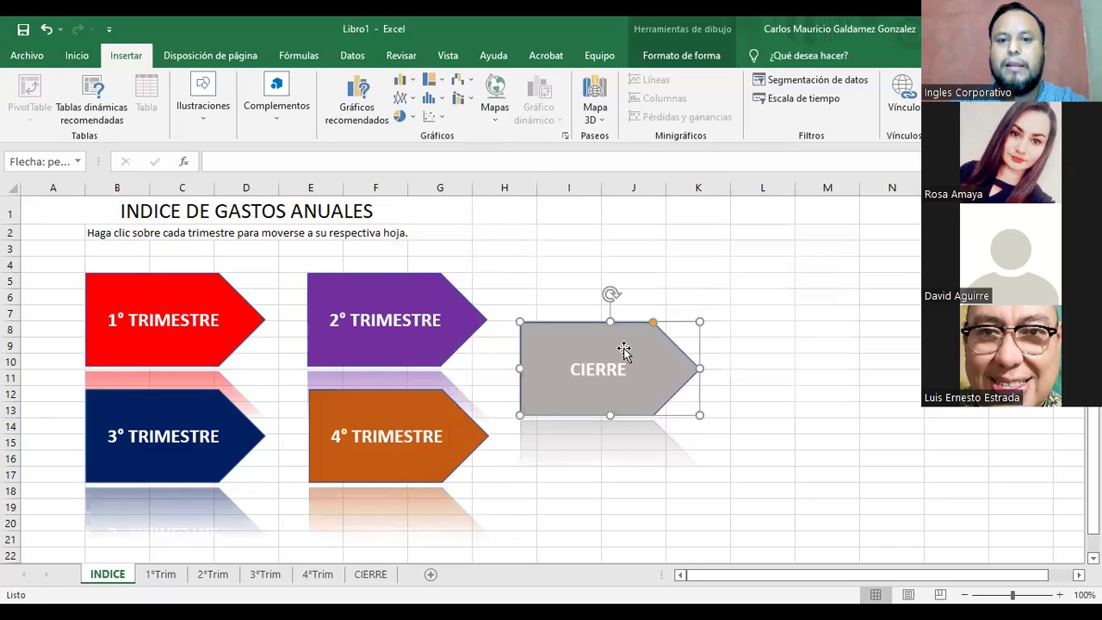
pyautogui.rightClick(623, 347)
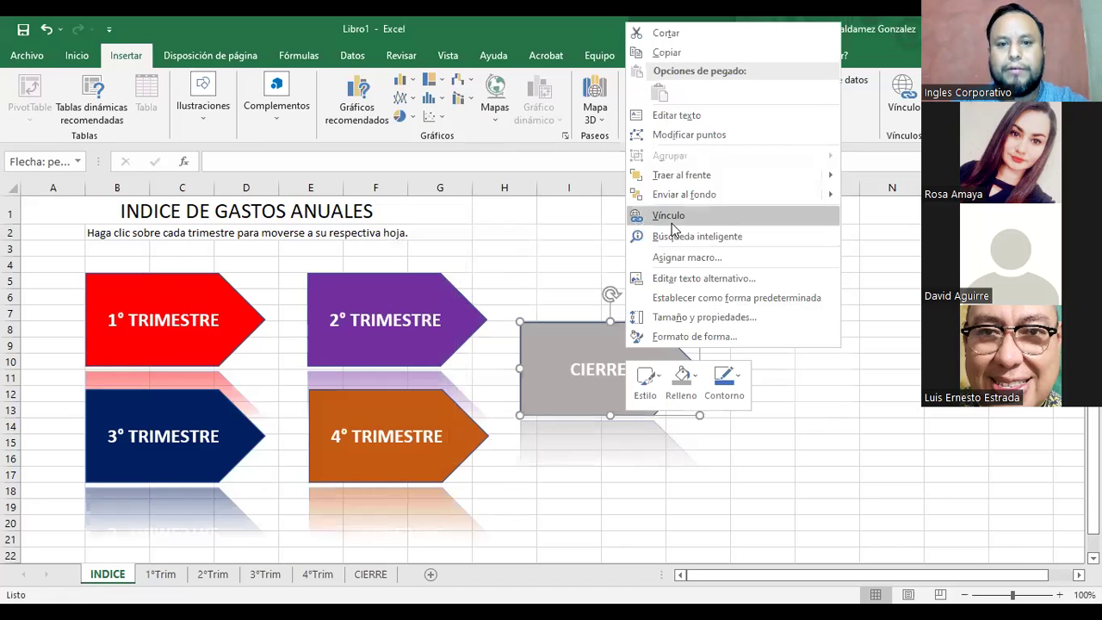
pyautogui.click(668, 216)
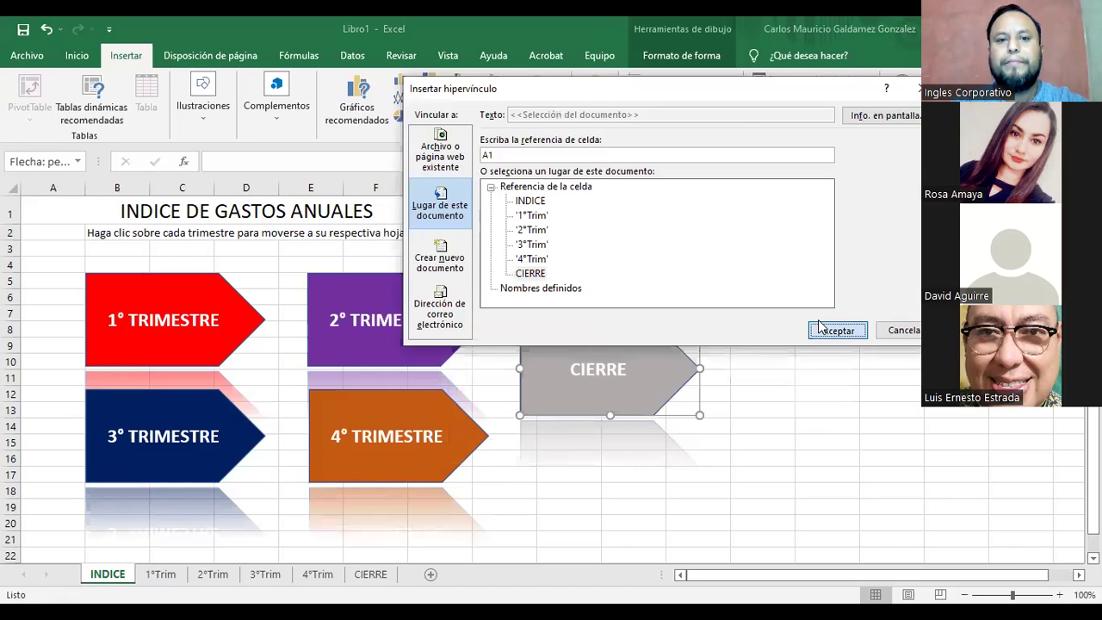
pyautogui.click(826, 328)
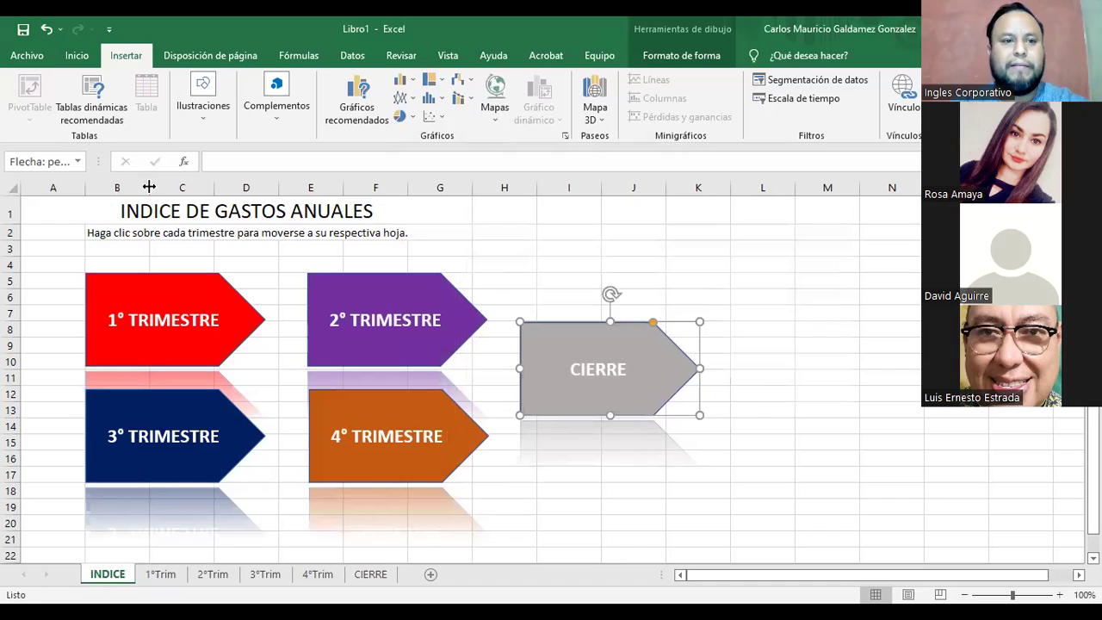
# Merge and center the INDICE DE GASTOS ANUALES title across A1:K1, in bold at font size 22
pyautogui.click(441, 209)
pyautogui.moveTo(441, 209); pyautogui.dragTo(675, 212)
pyautogui.click(77, 59)
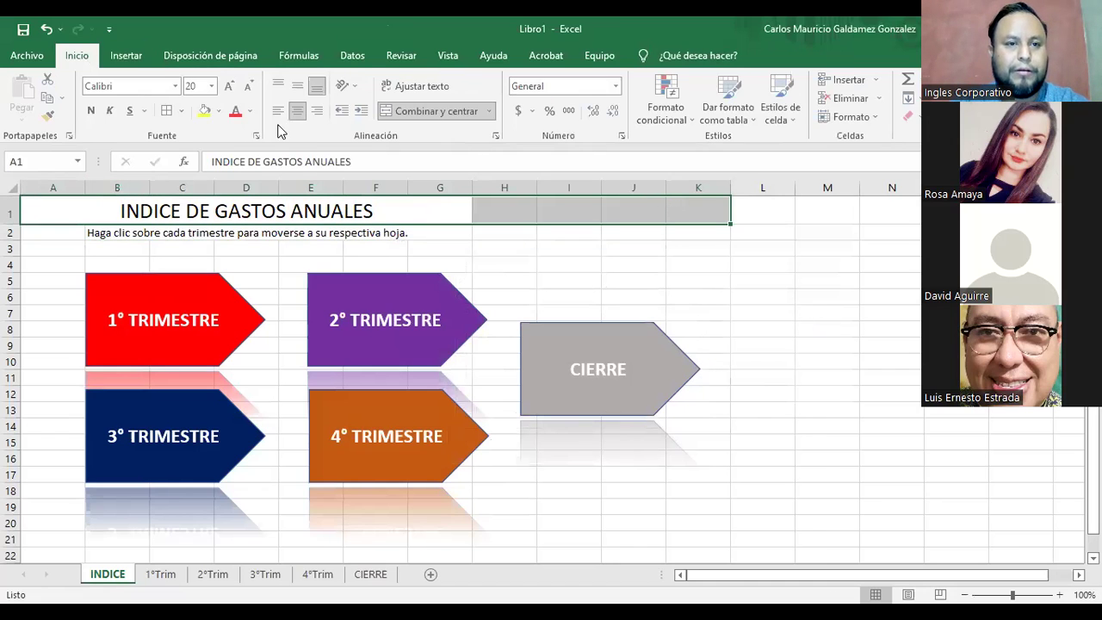
pyautogui.click(422, 111)
pyautogui.click(93, 111)
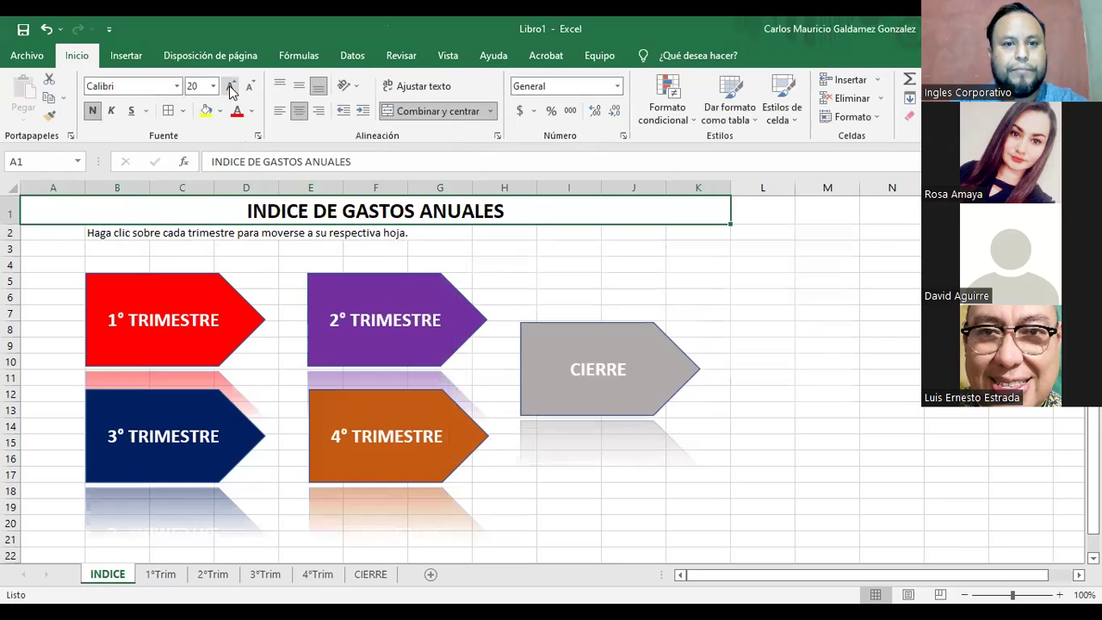
pyautogui.click(230, 85)
# Test the CIERRE arrow's hyperlink, return to the INDICE sheet and follow the 1° TRIMESTRE arrow's hyperlink
pyautogui.click(597, 443)
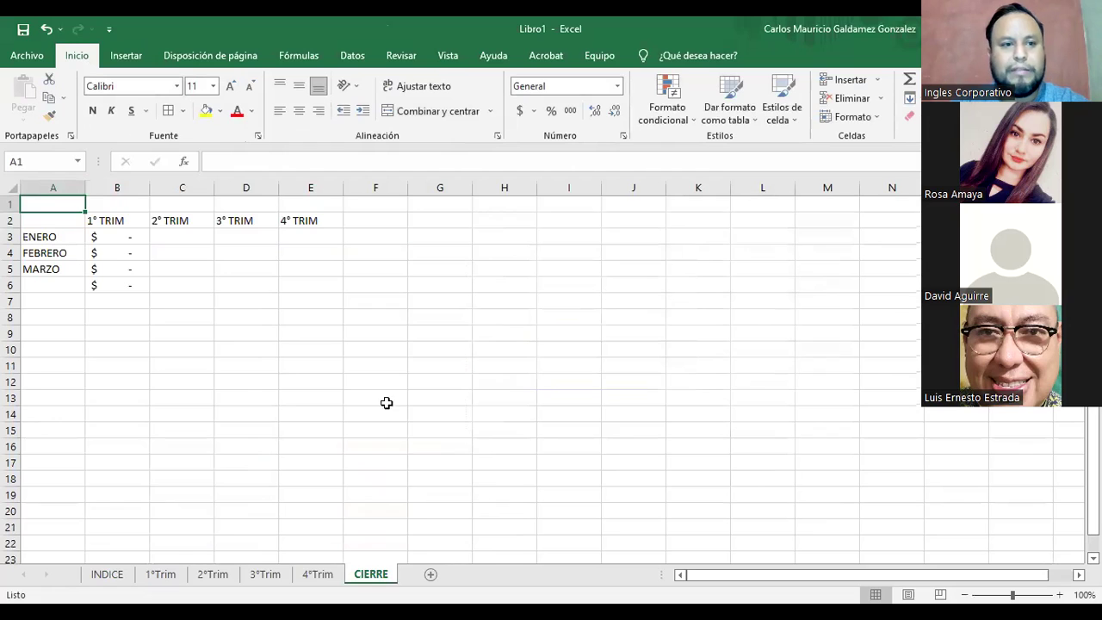
pyautogui.click(108, 573)
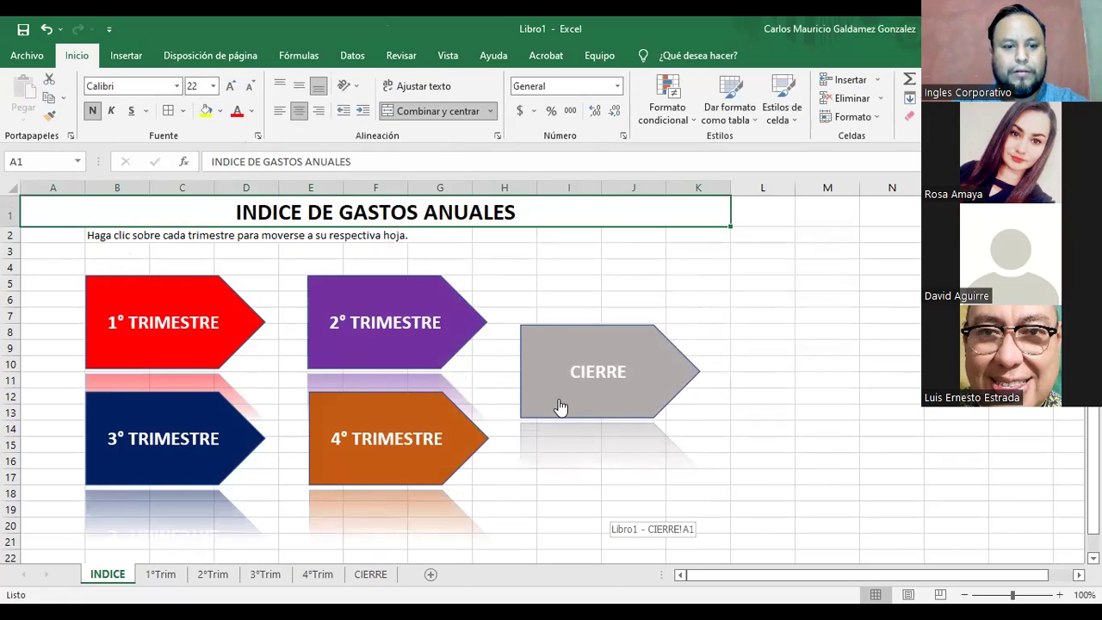
pyautogui.click(176, 334)
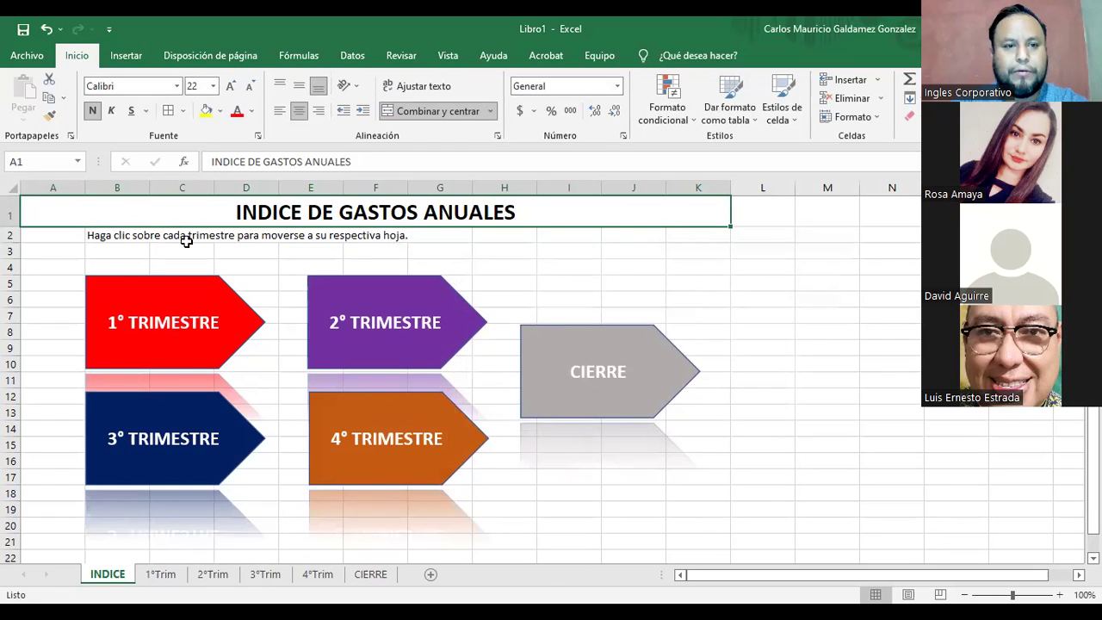
# Enter Super Selectos with cost 75 and Cable with cost 22 in rows 3 and 4 of the ENERO table
pyautogui.click(112, 241)
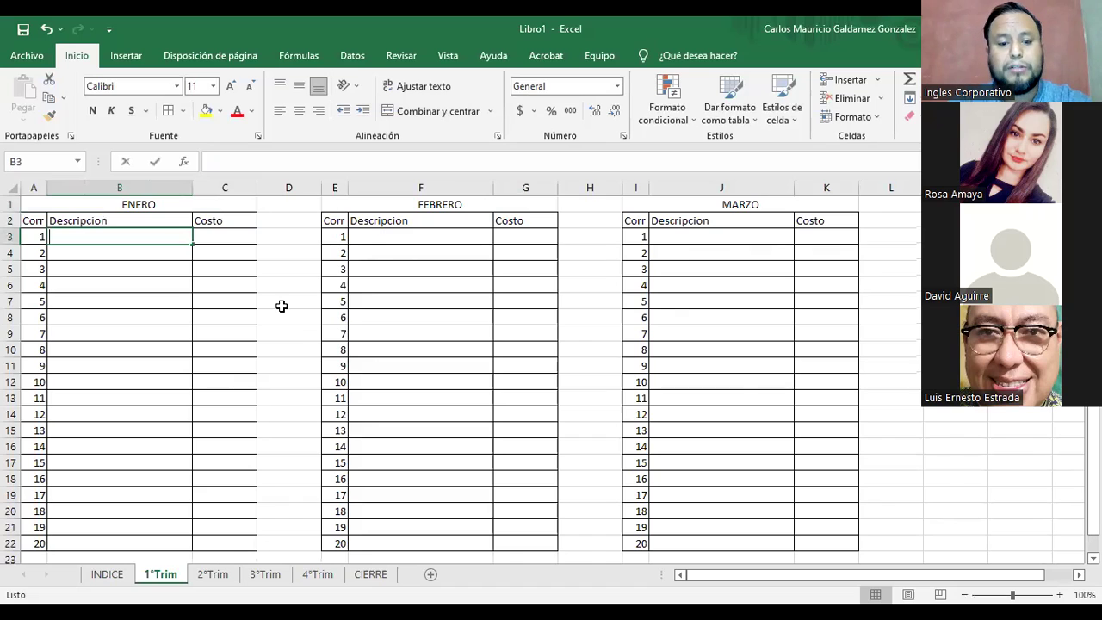
pyautogui.write('Super Selectos')
pyautogui.press('Tab')
pyautogui.write('75')
pyautogui.press('Return')
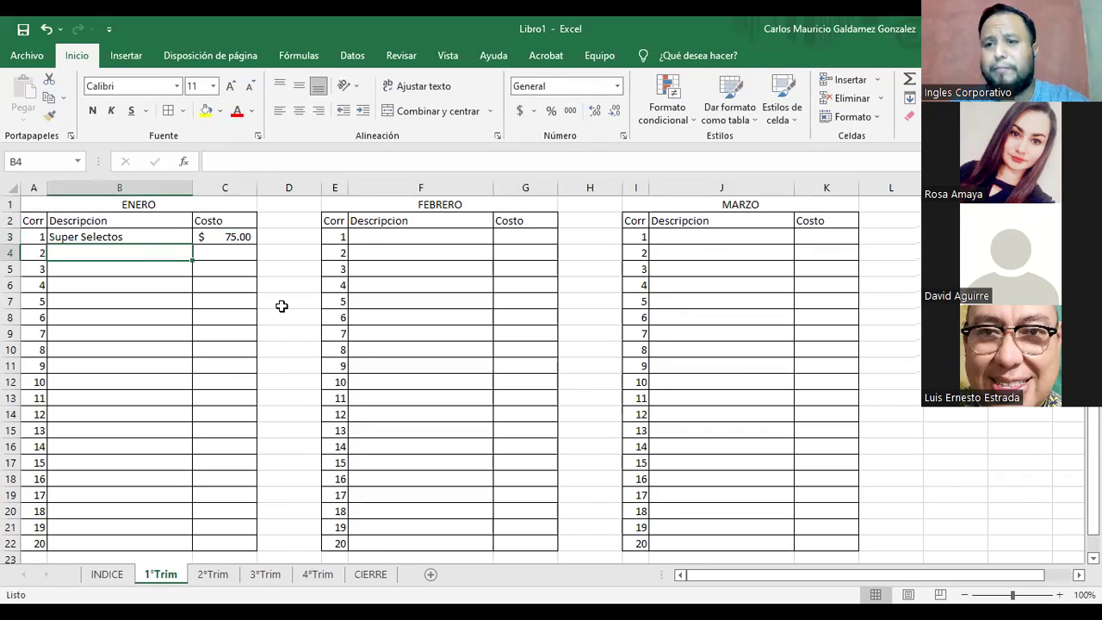
pyautogui.write('Cable')
pyautogui.press('Tab')
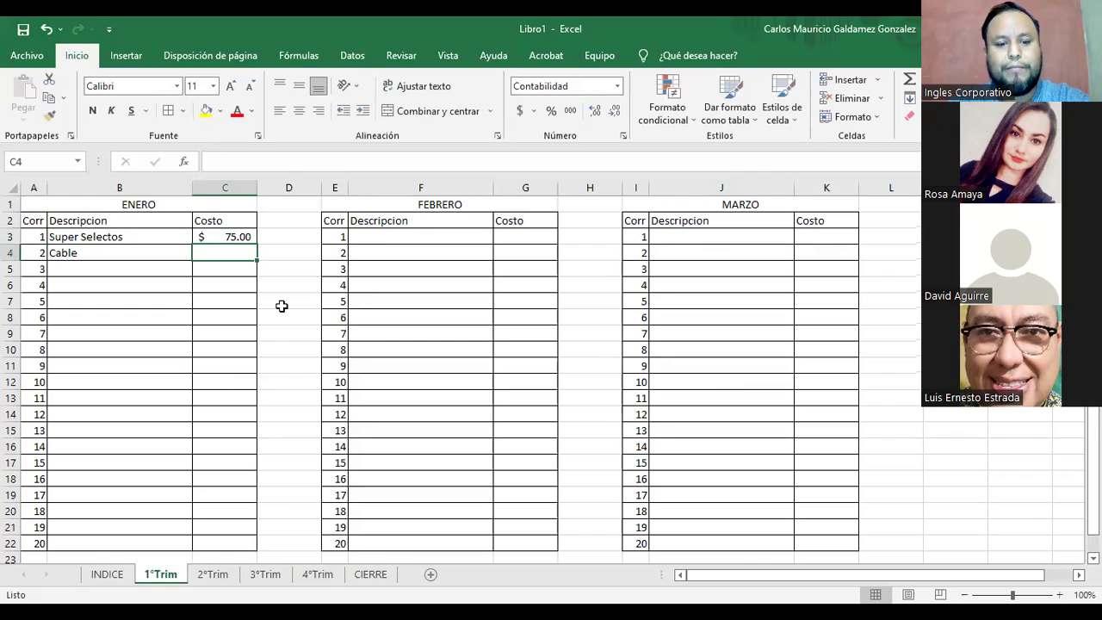
pyautogui.write('22')
pyautogui.press('Return')
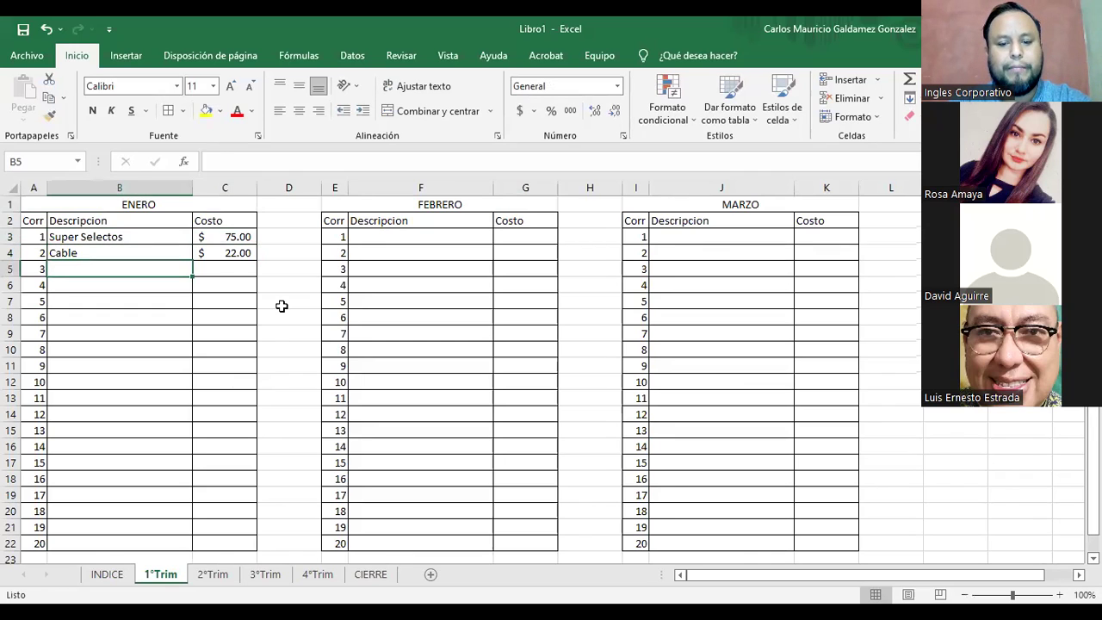
# Enter Recibo de Luz with cost 15 and Recibo de Agua with cost 8 in rows 5 and 6 of the ENERO table
pyautogui.write('eci')
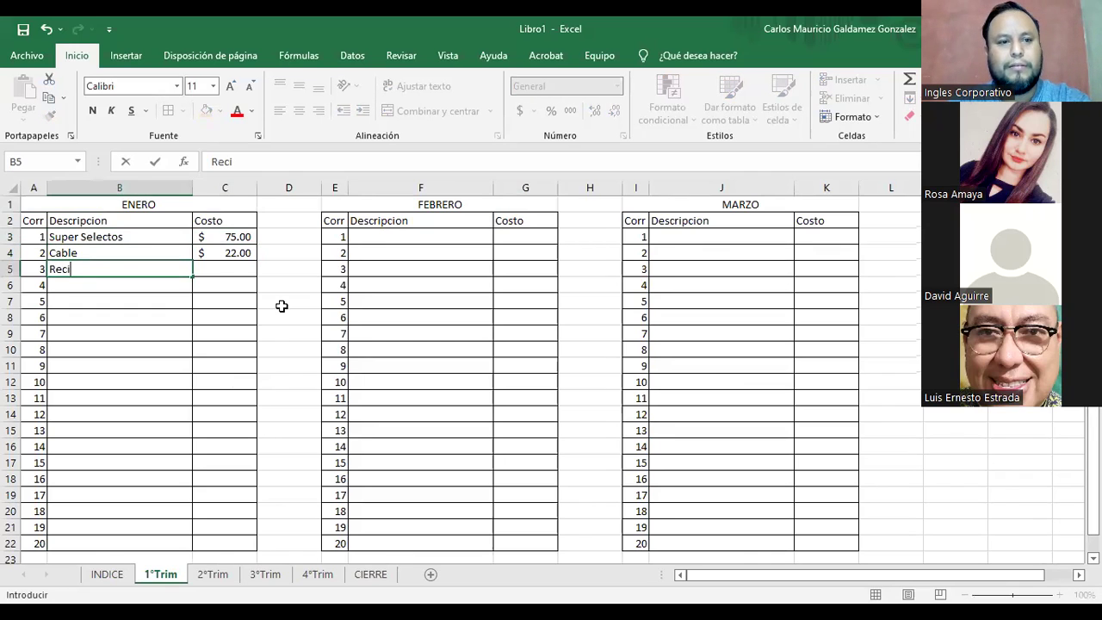
pyautogui.write('bo de Luz')
pyautogui.press('Tab')
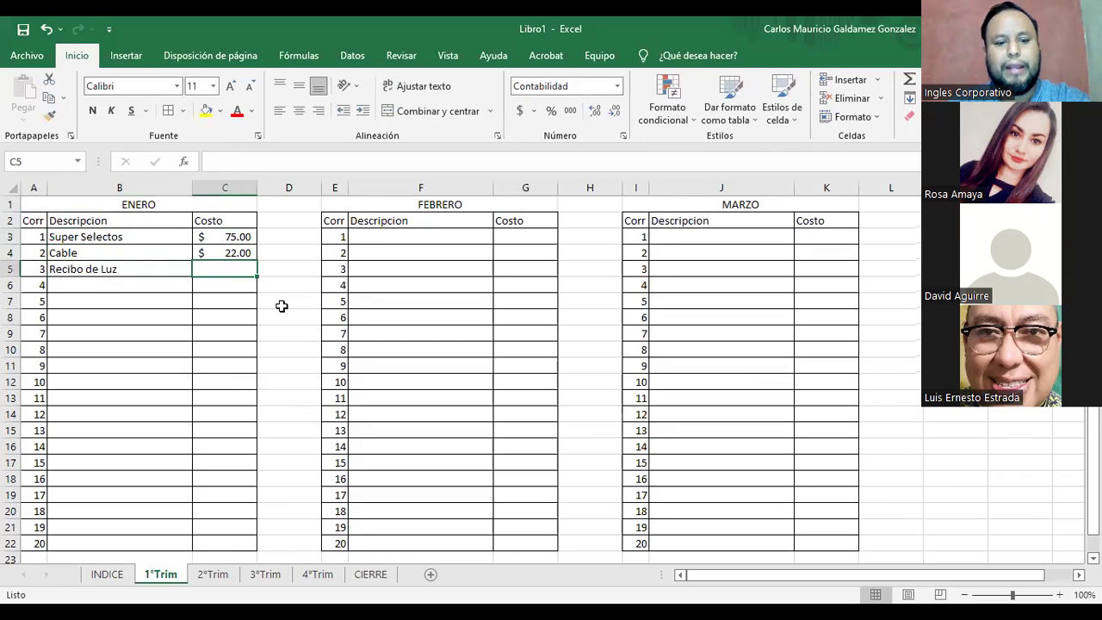
pyautogui.write('15')
pyautogui.press('Return')
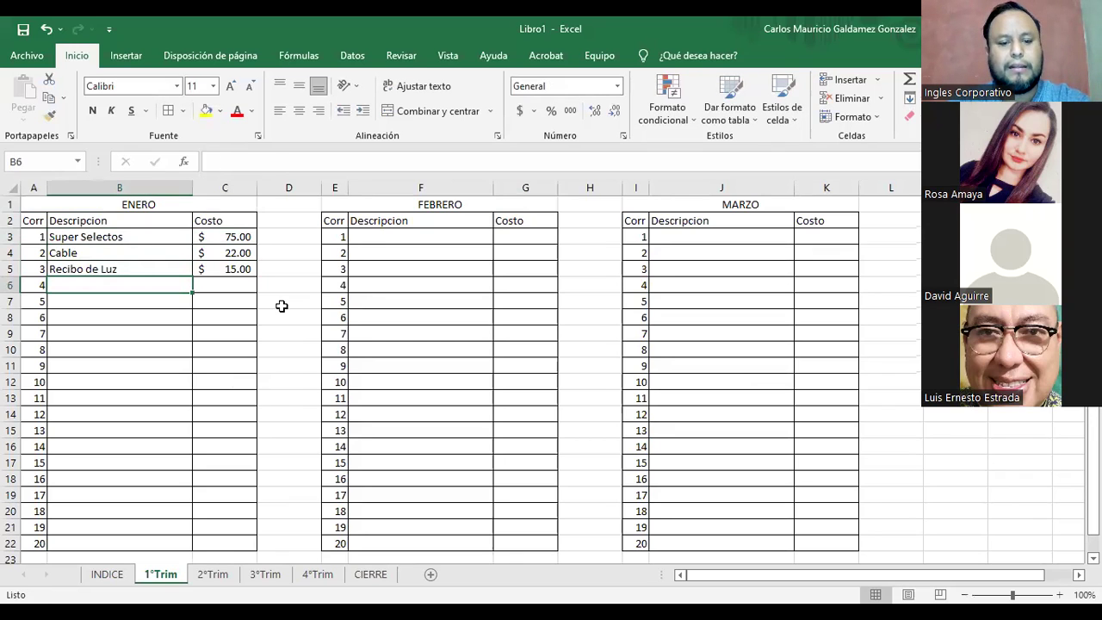
pyautogui.write('Recibo de g')
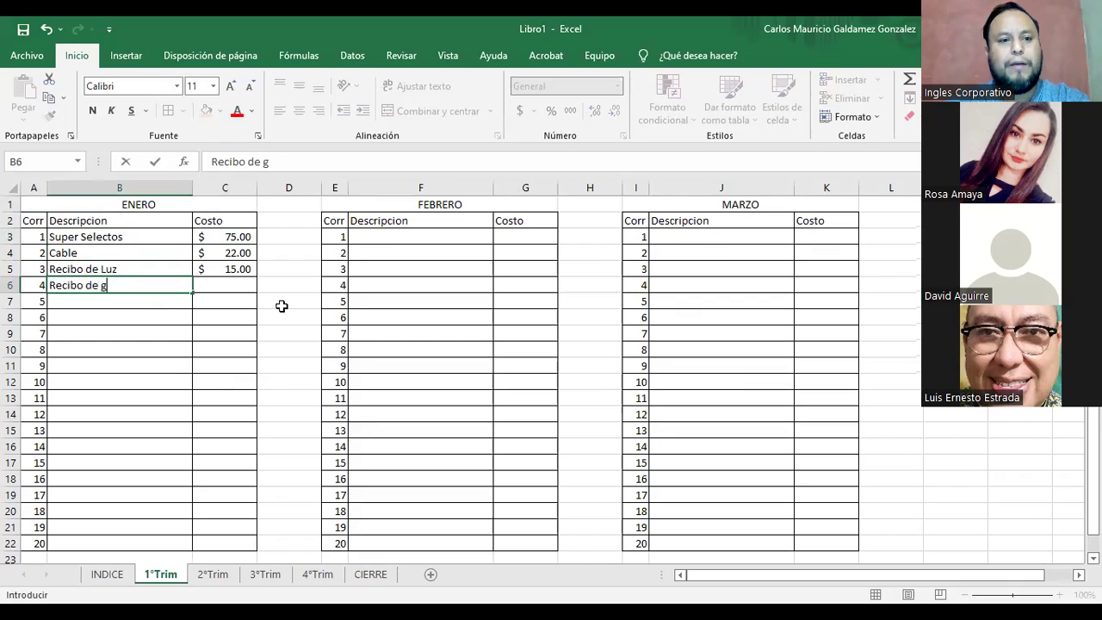
pyautogui.press('BackSpace')
pyautogui.write('Agua')
pyautogui.press('Tab')
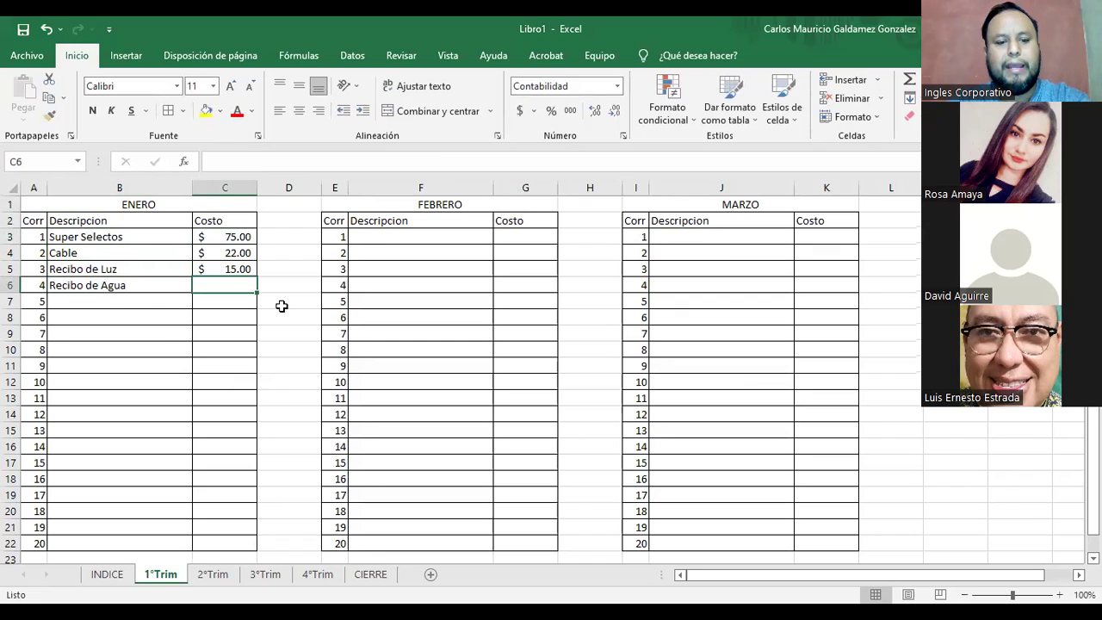
pyautogui.write('8')
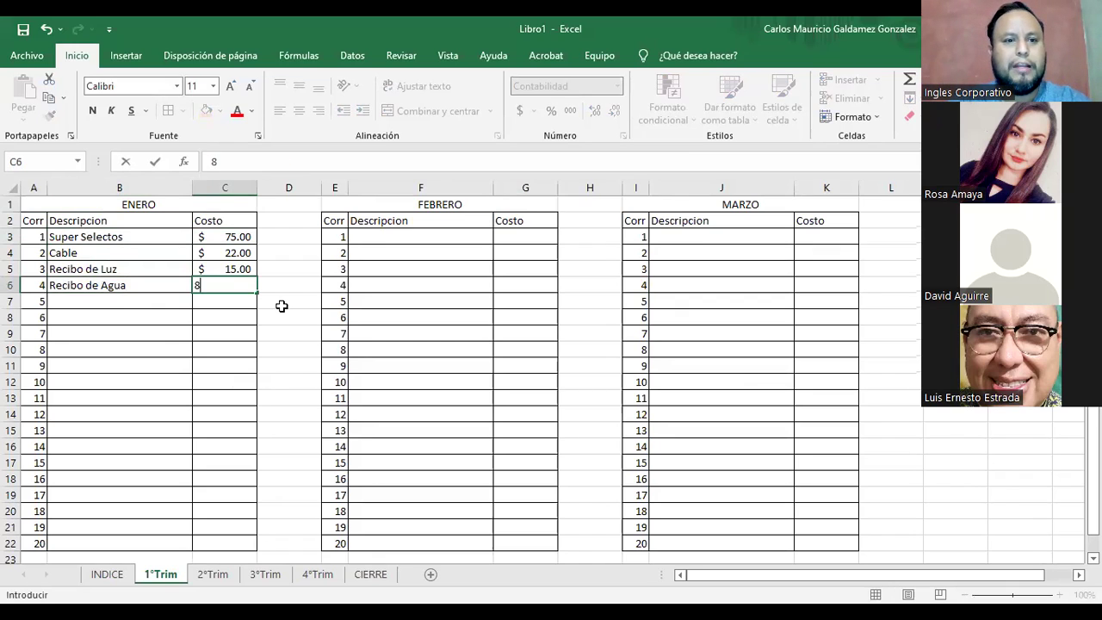
pyautogui.press('Return')
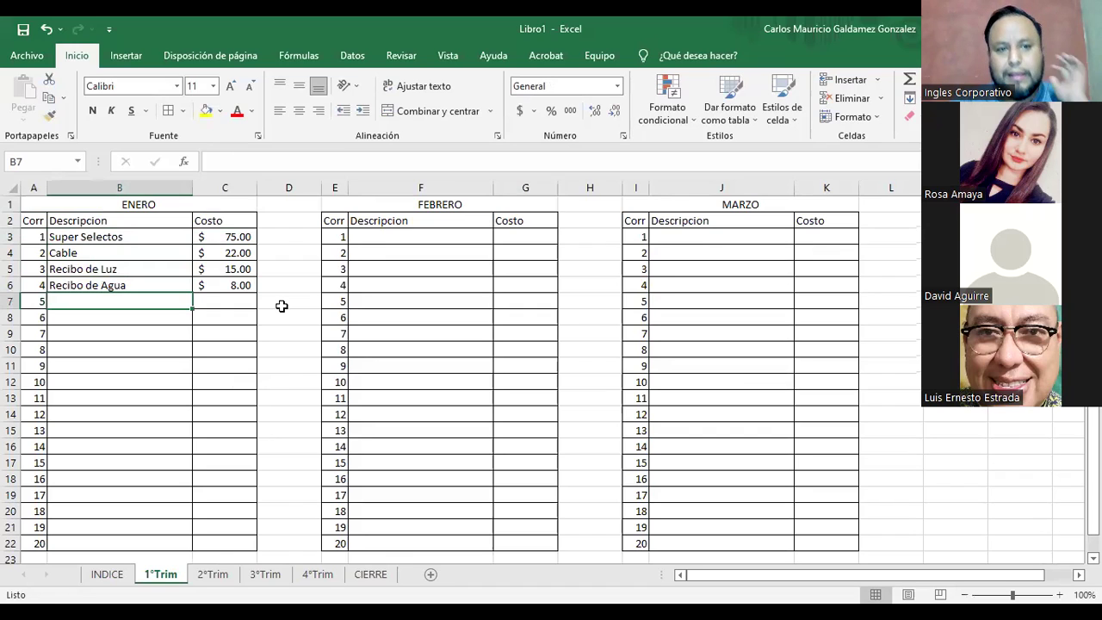
pyautogui.write('Transpo')
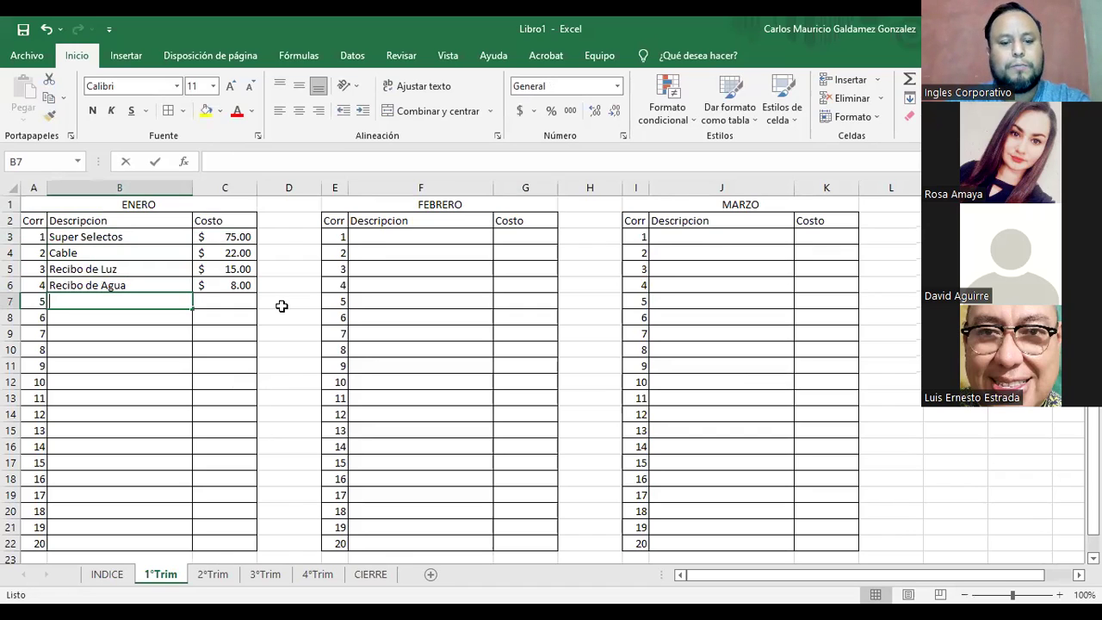
pyautogui.press('BackSpace')
pyautogui.press('Escape')
# Enter Viatico Sema1 with cost 25 in row 7 of the ENERO table
pyautogui.write('Viatico')
pyautogui.press('Tab')
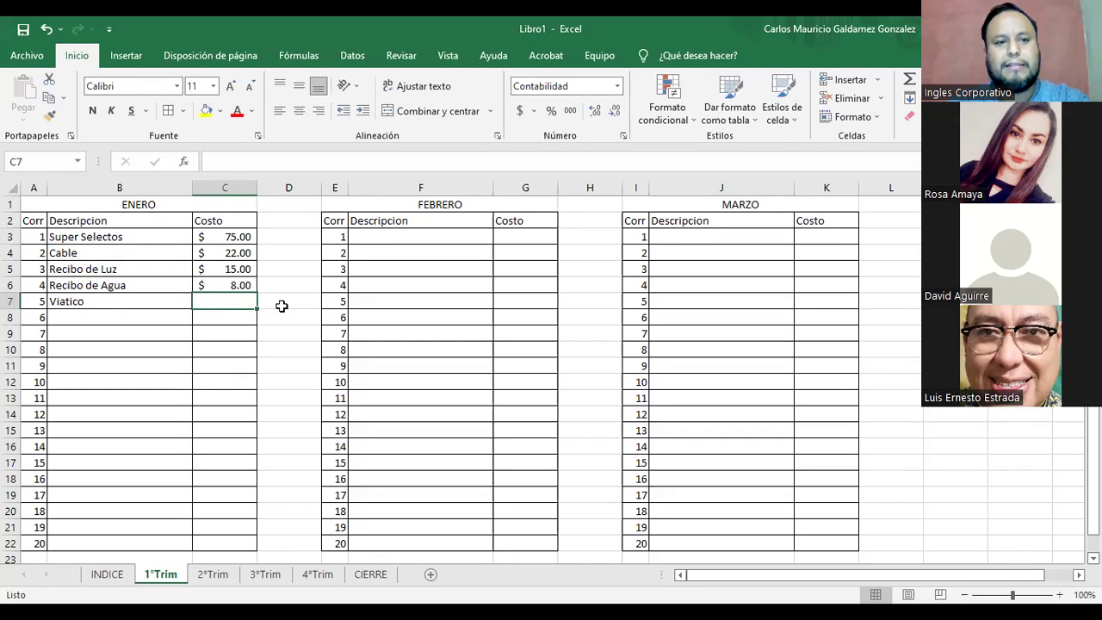
pyautogui.press('Left')
pyautogui.press('F2')
pyautogui.write('Sema')
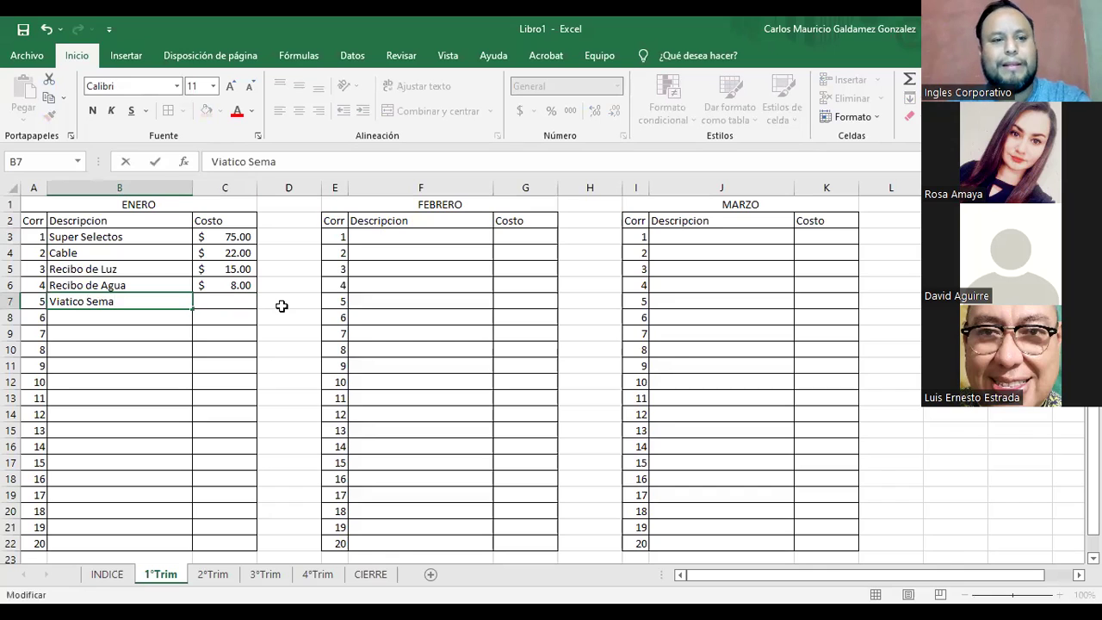
pyautogui.press('Tab')
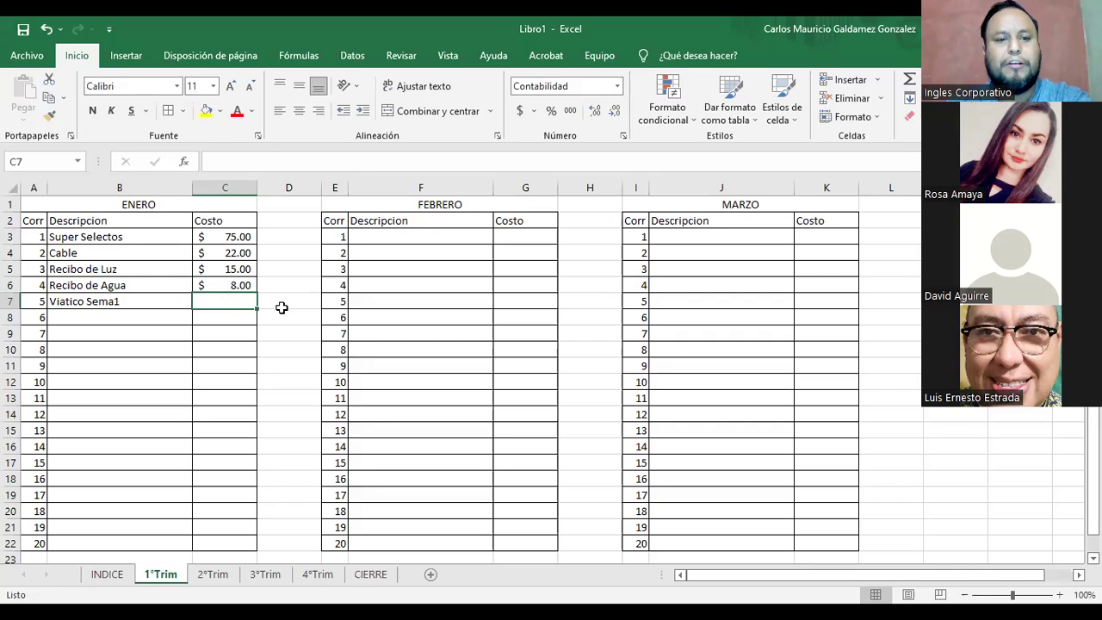
pyautogui.write('25')
pyautogui.press('Return')
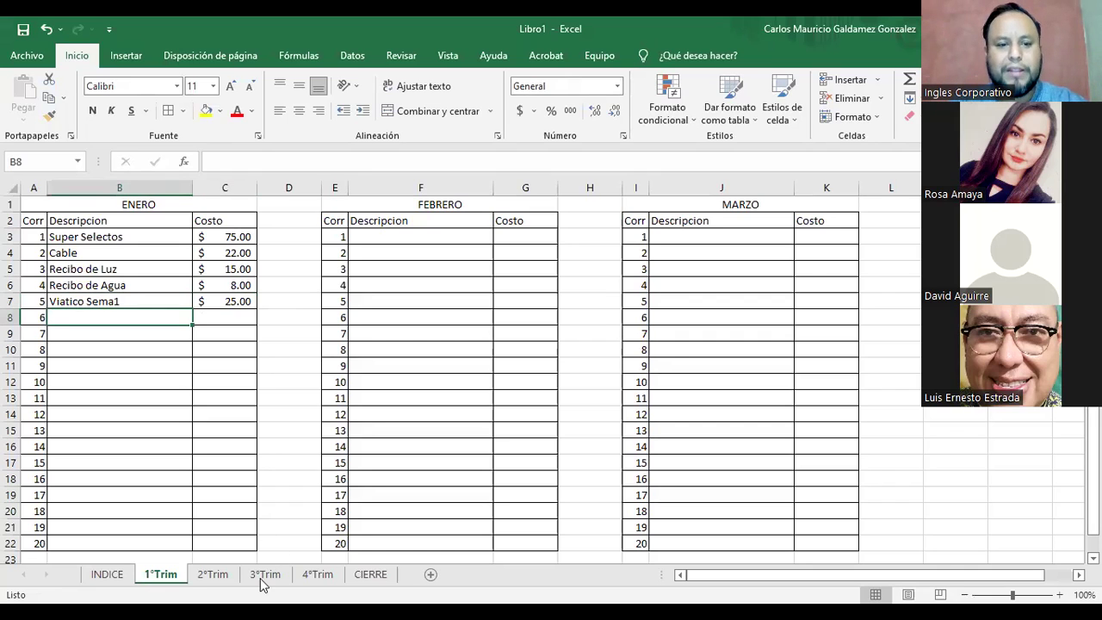
# Follow the CIERRE arrow's hyperlink from the INDICE sheet and check the ENERO total's formula in cell B3
pyautogui.click(117, 575)
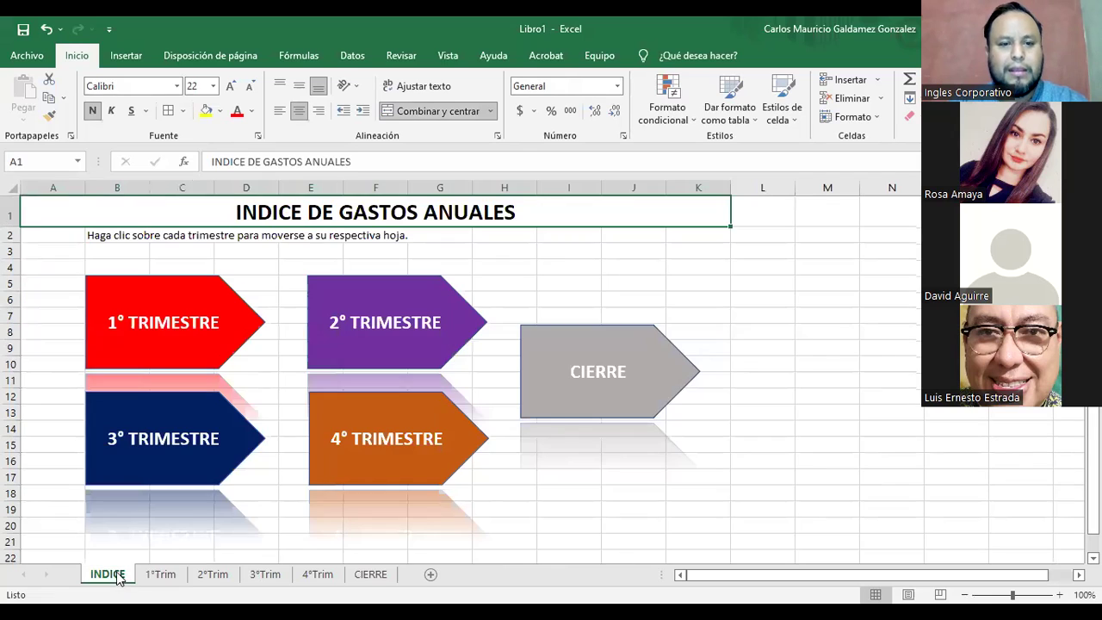
pyautogui.click(593, 381)
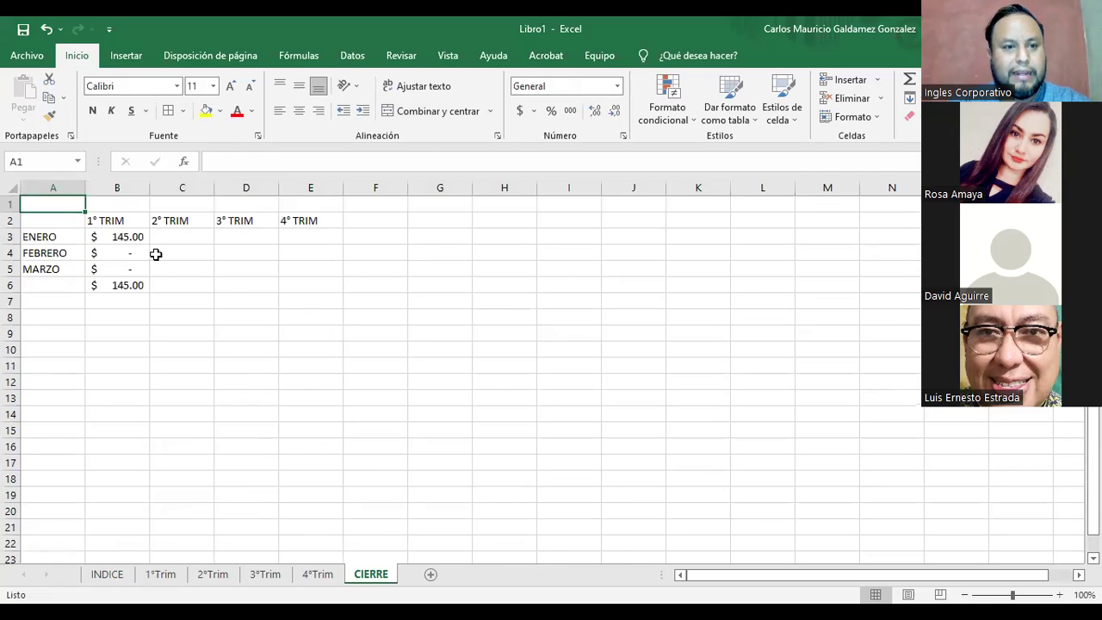
pyautogui.click(95, 237)
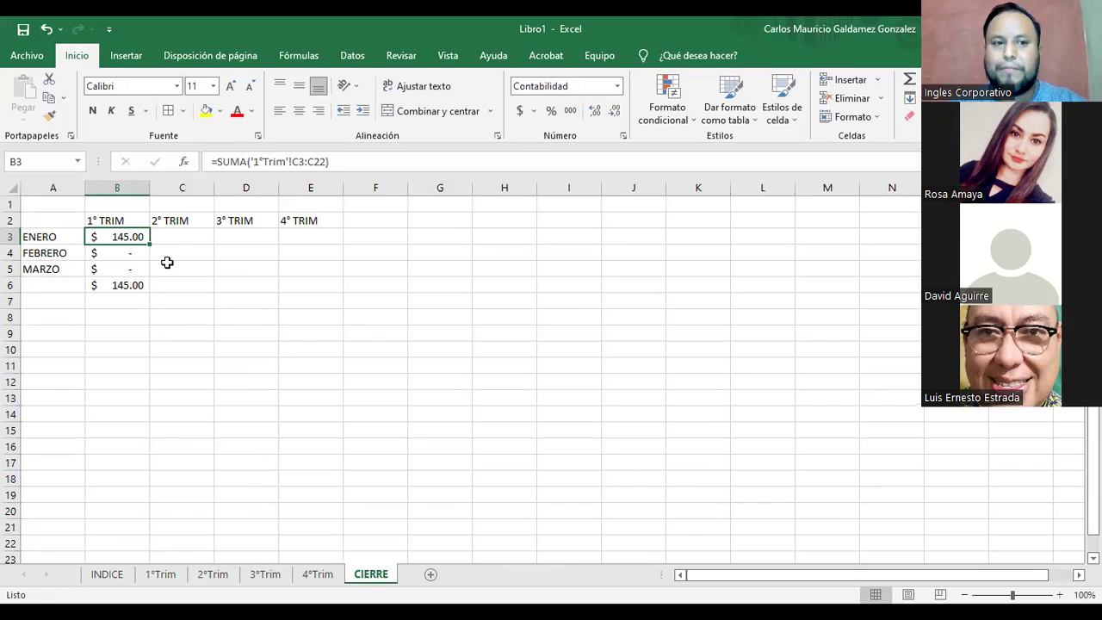
# Return to the INDICE sheet and go to the 1°Trim sheet through the 1° TRIMESTRE arrow's hyperlink
pyautogui.click(118, 581)
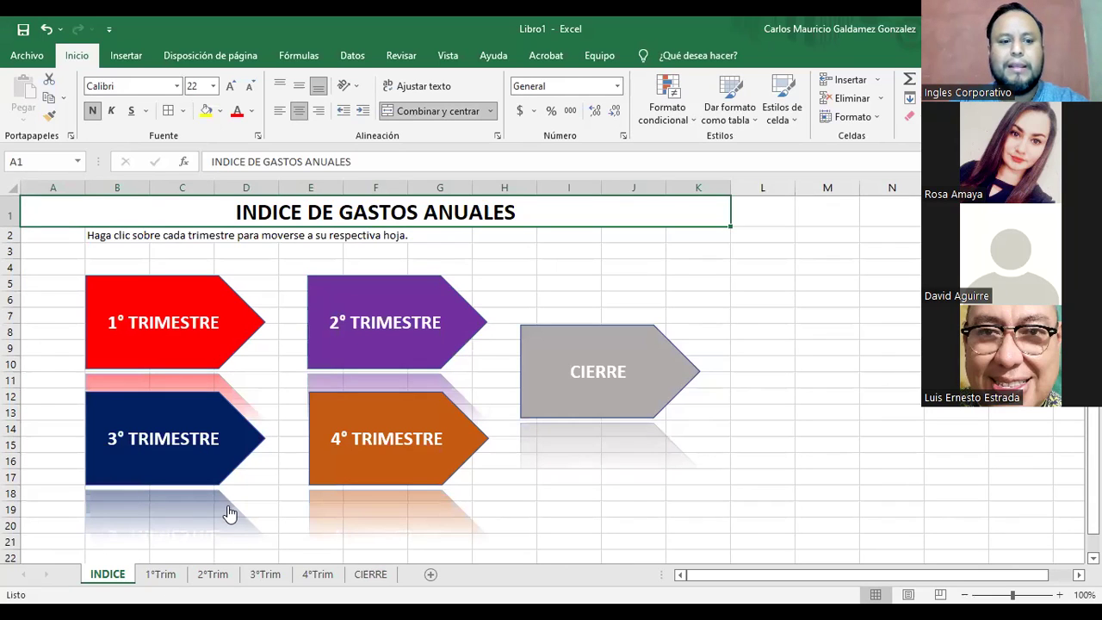
pyautogui.click(169, 325)
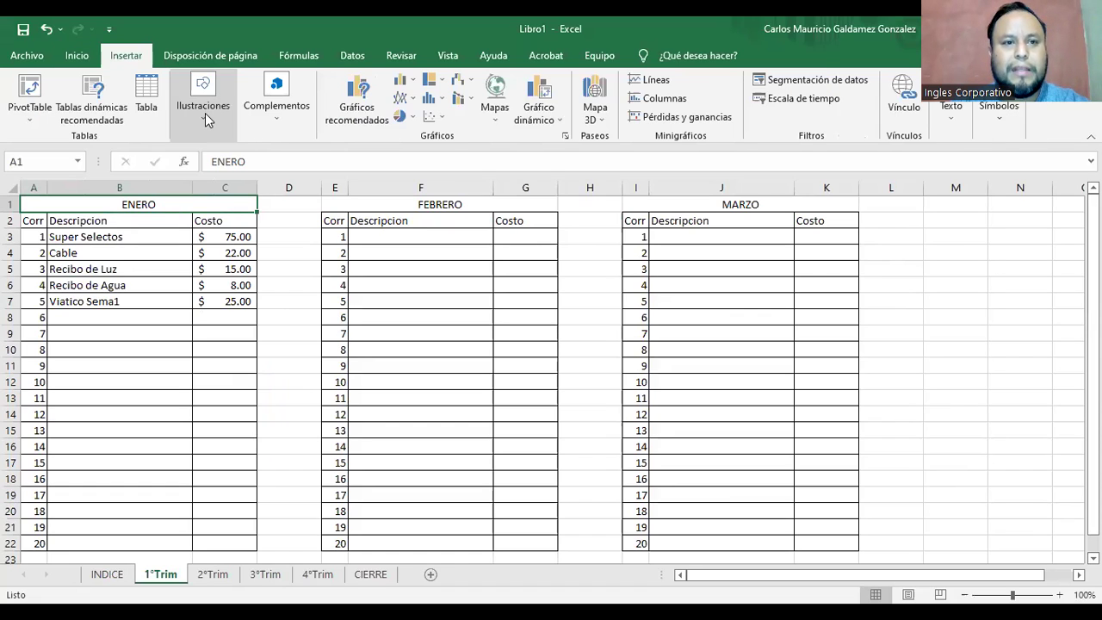
# Draw a rectangle about 4.37 cm wide beside the MARZO table on the 1°Trim sheet and fill it with standard green
pyautogui.click(205, 113)
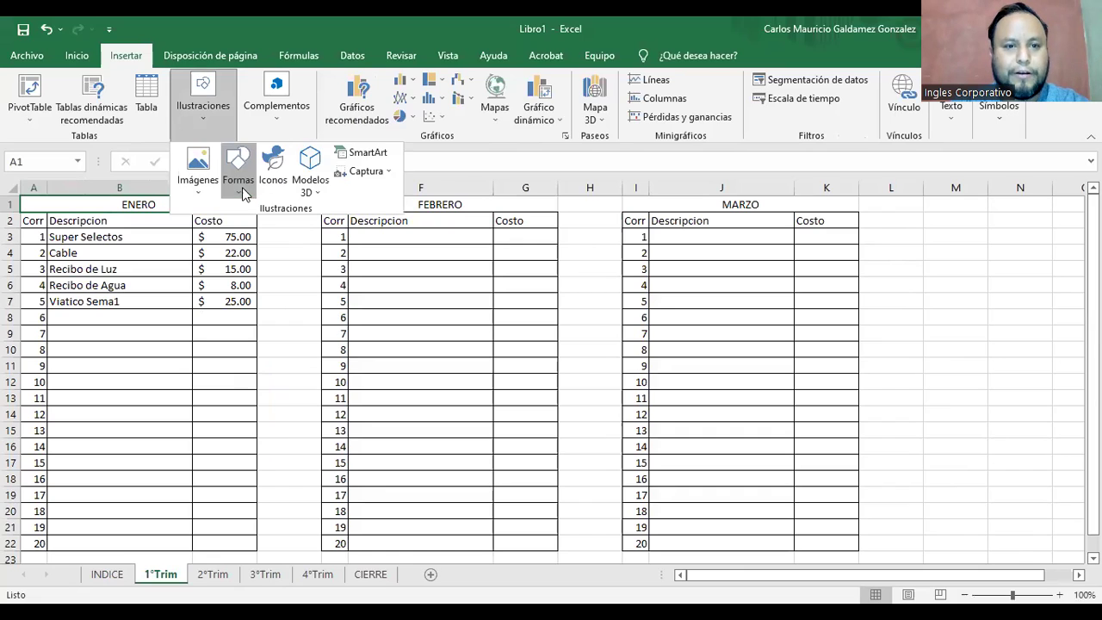
pyautogui.click(238, 168)
pyautogui.click(301, 233)
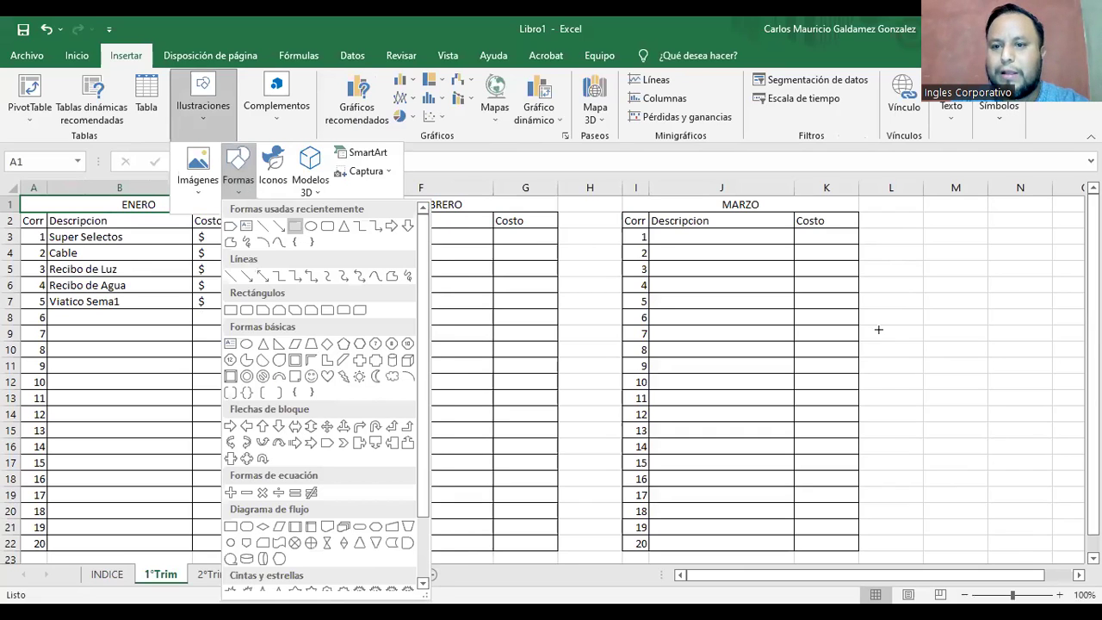
pyautogui.moveTo(878, 308); pyautogui.dragTo(1012, 410)
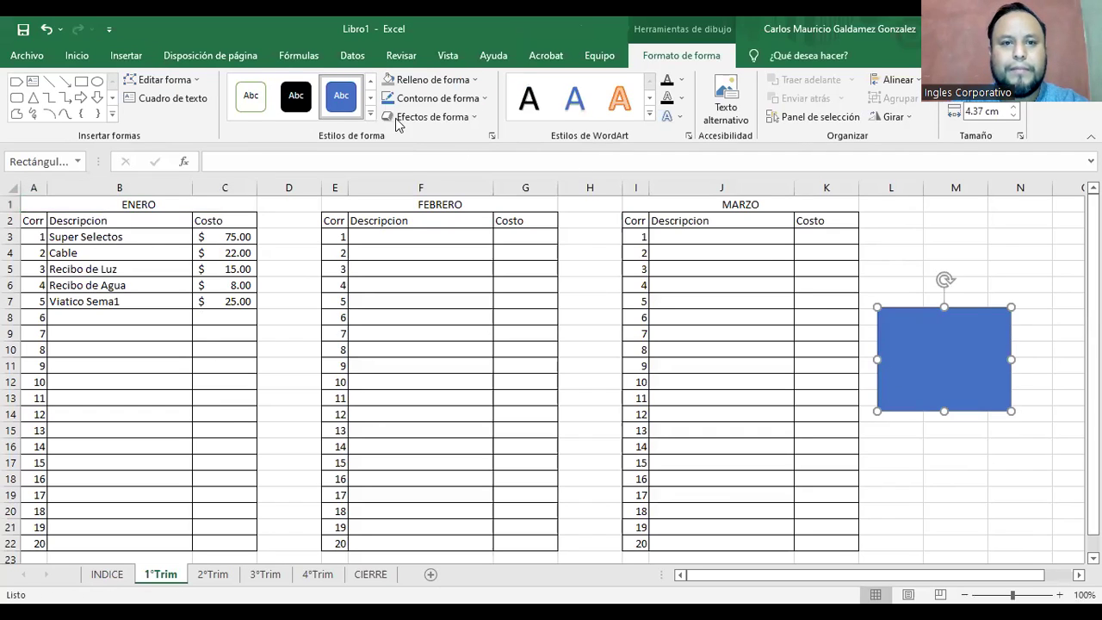
pyautogui.click(385, 80)
pyautogui.click(419, 88)
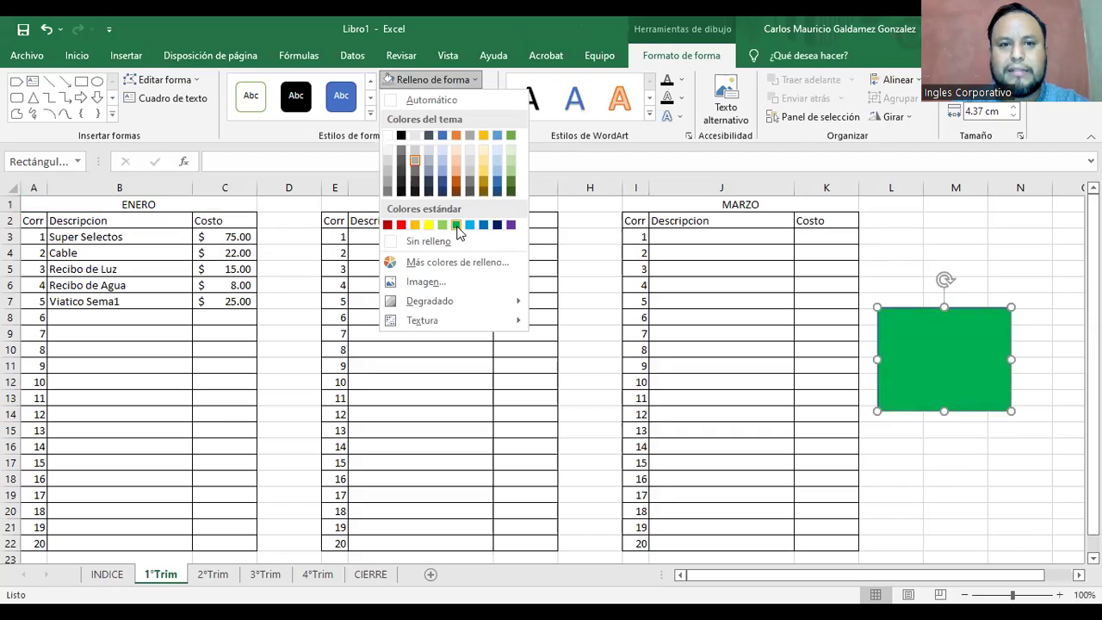
pyautogui.click(245, 105)
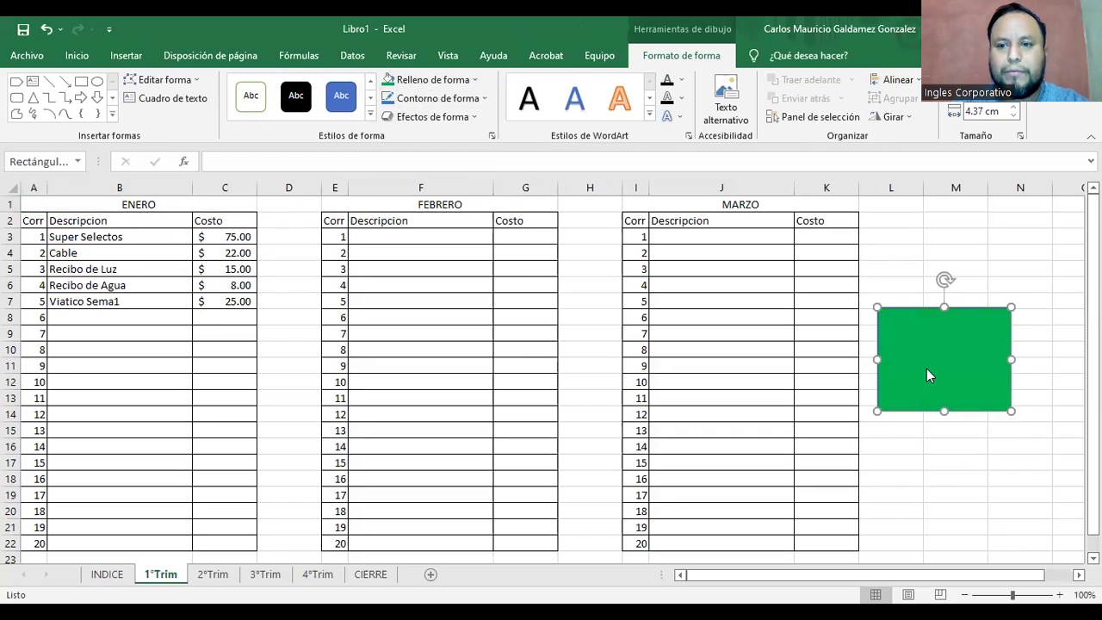
# Add the text Volver al Menu Principal inside the green rectangle
pyautogui.rightClick(927, 369)
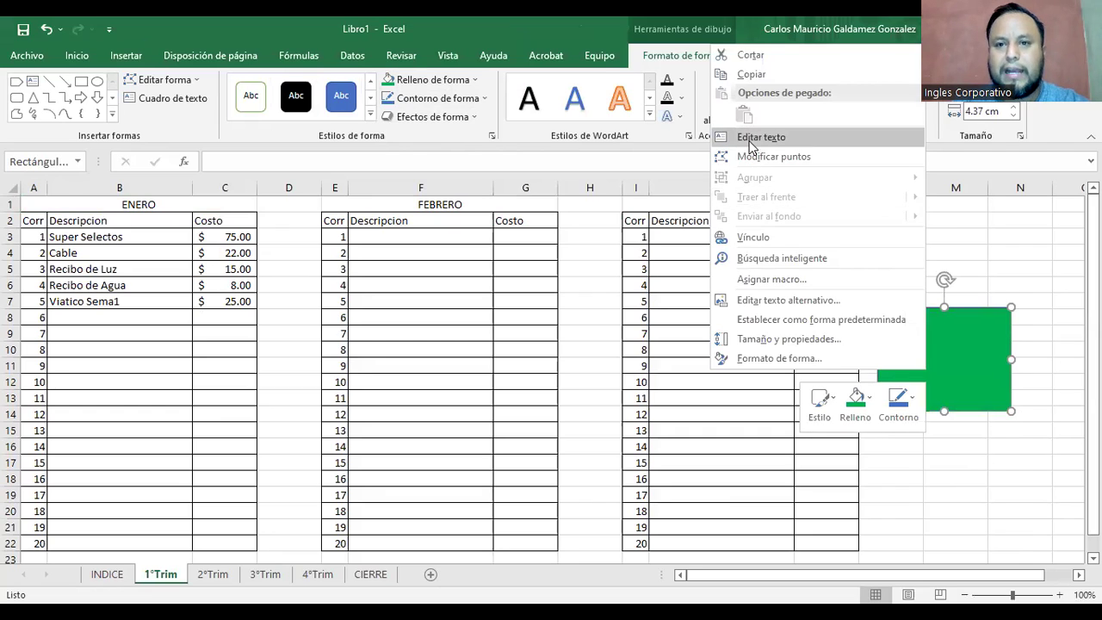
pyautogui.click(749, 141)
pyautogui.write('Vo')
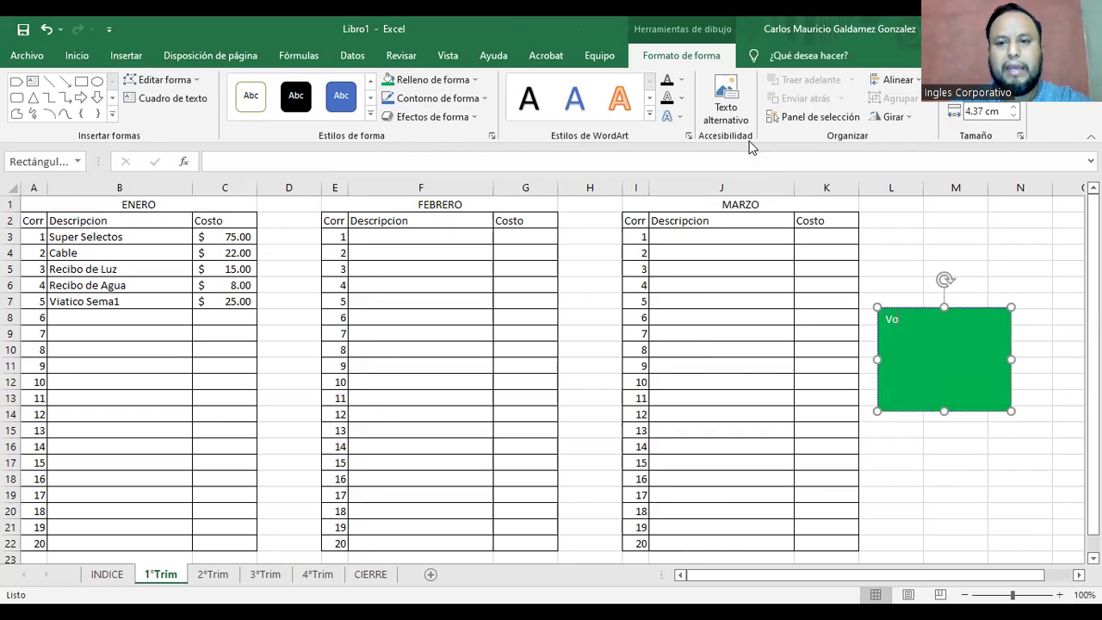
pyautogui.write('lver')
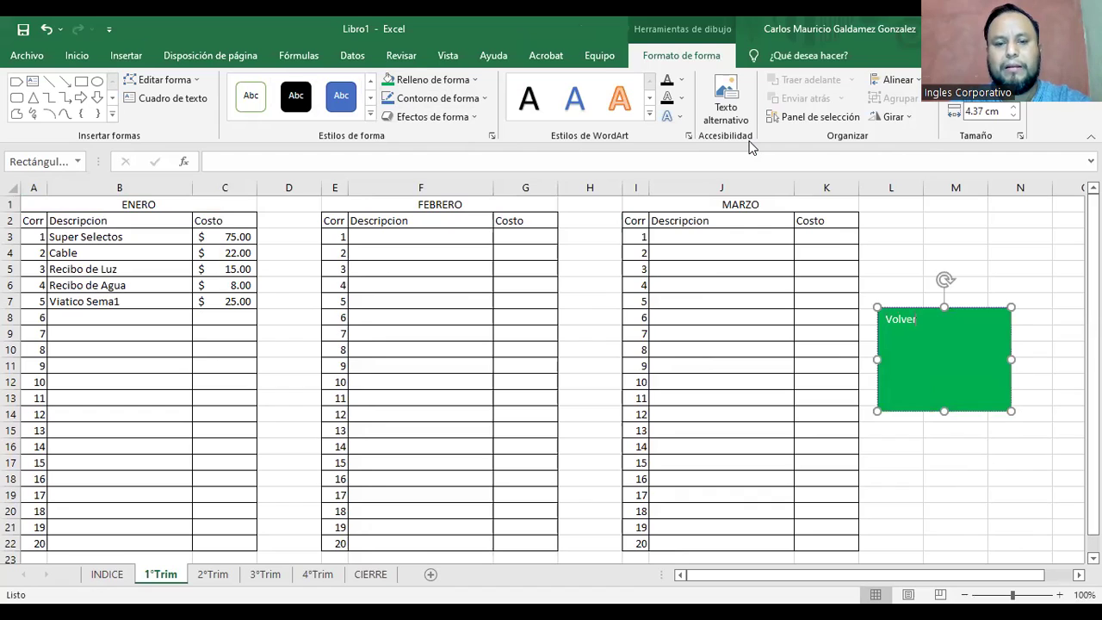
pyautogui.write(' al Menu')
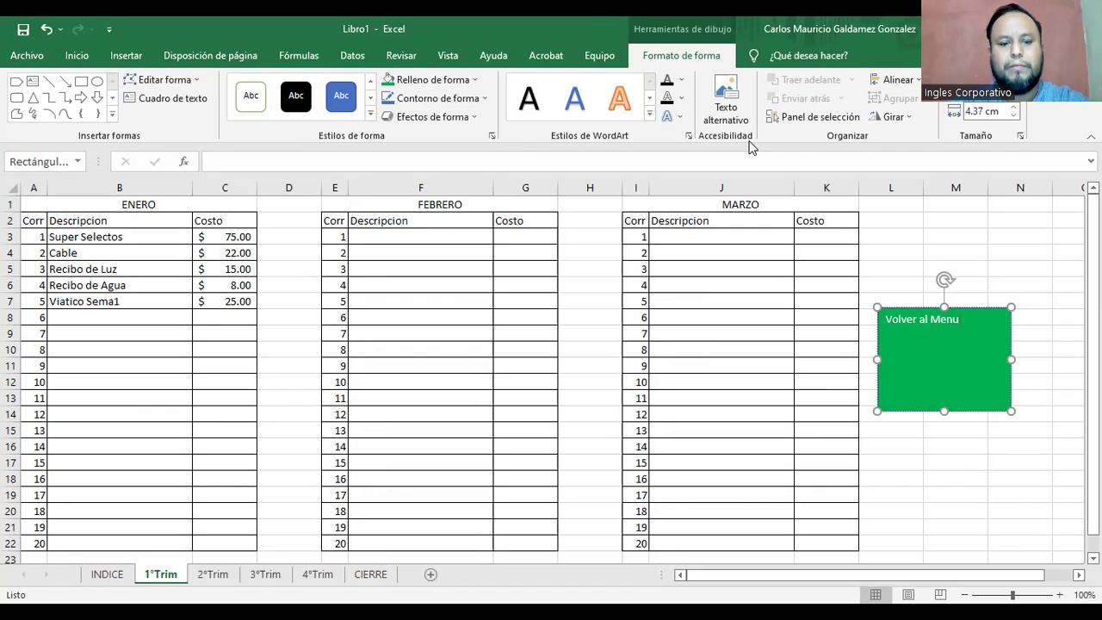
pyautogui.write(' Principal')
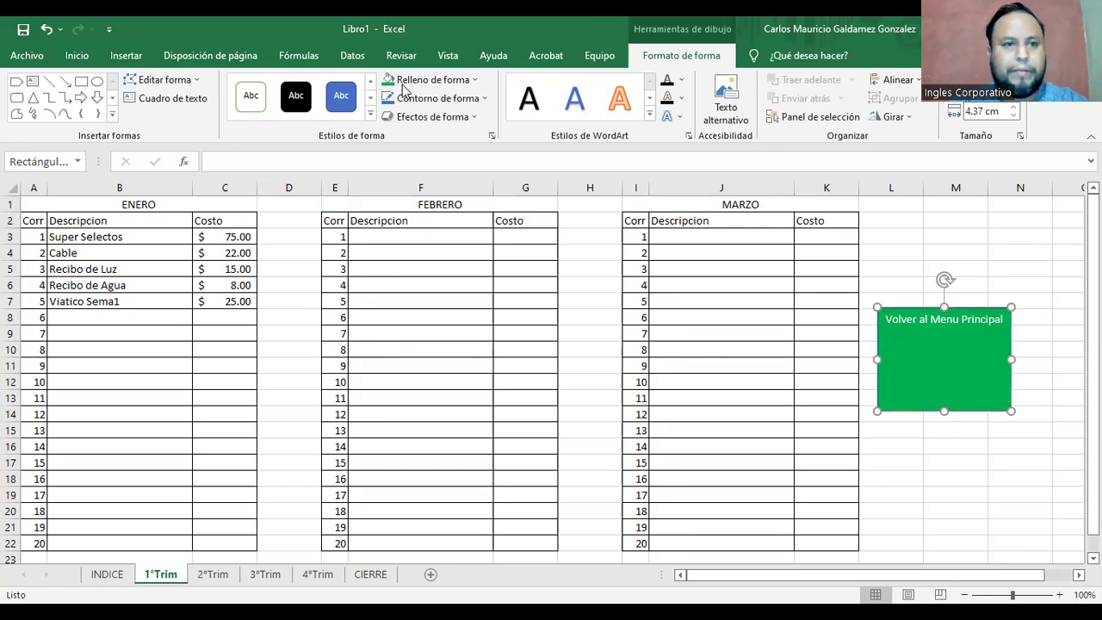
# Format the green button's text as 18-point bold, centred horizontally and vertically
pyautogui.click(75, 55)
pyautogui.click(230, 86)
pyautogui.click(231, 86)
pyautogui.click(230, 86)
pyautogui.click(299, 110)
pyautogui.click(299, 87)
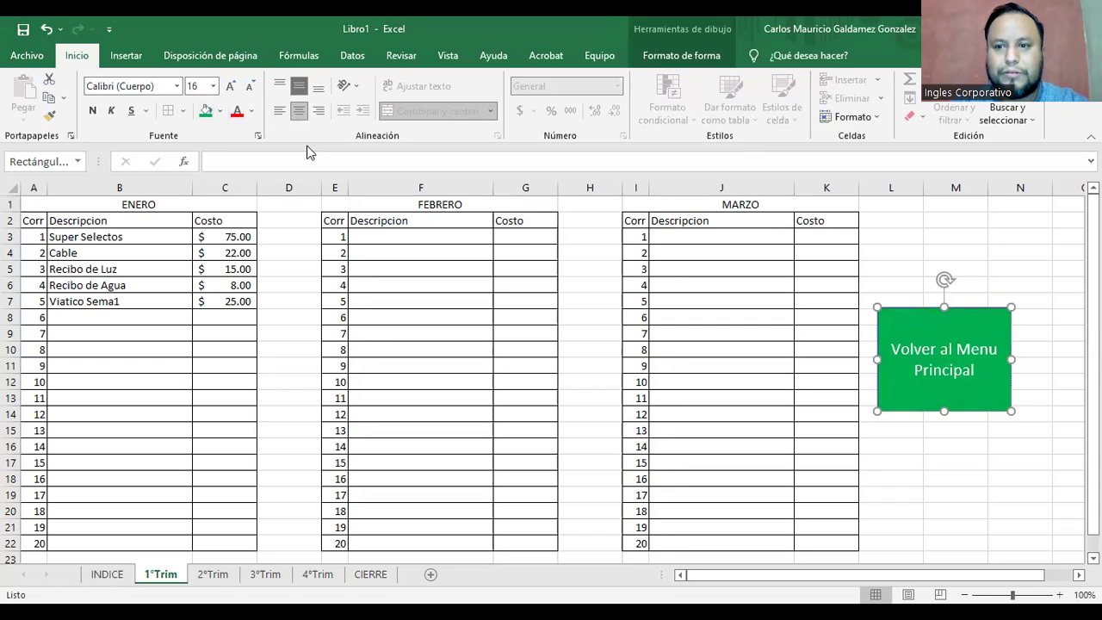
pyautogui.click(231, 86)
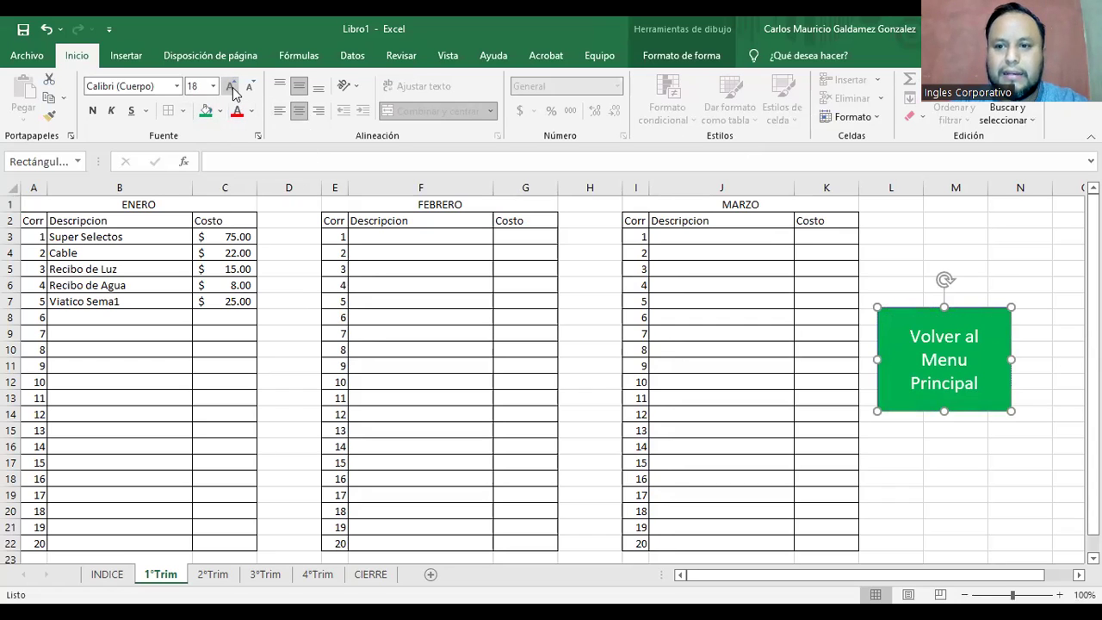
pyautogui.click(92, 110)
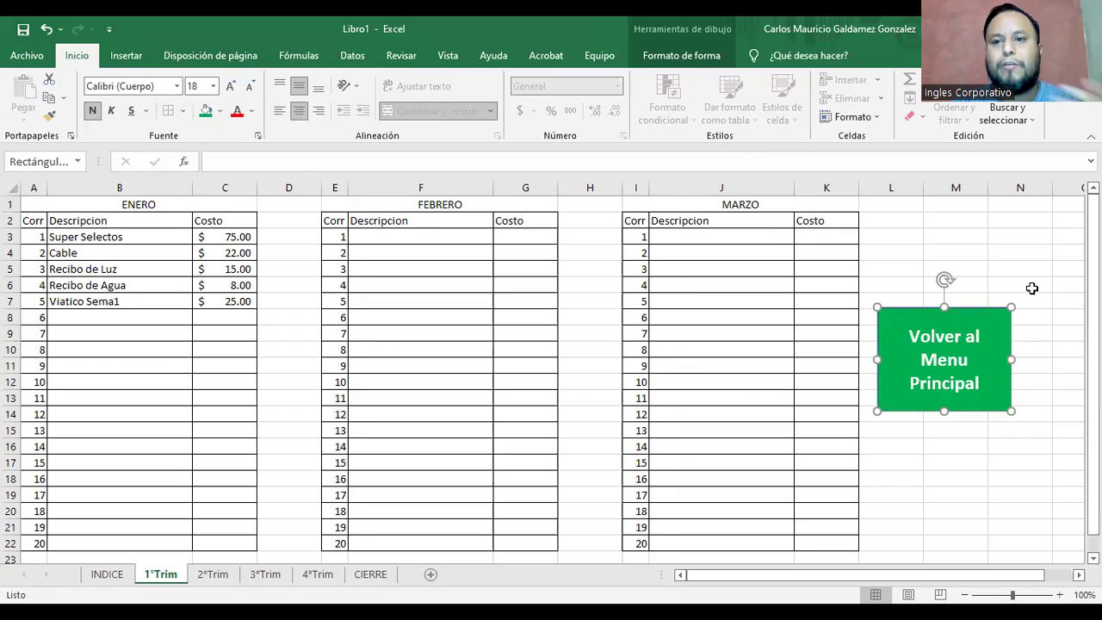
# Add a hyperlink to the green button that leads to the INDICE sheet of this document
pyautogui.click(1009, 368)
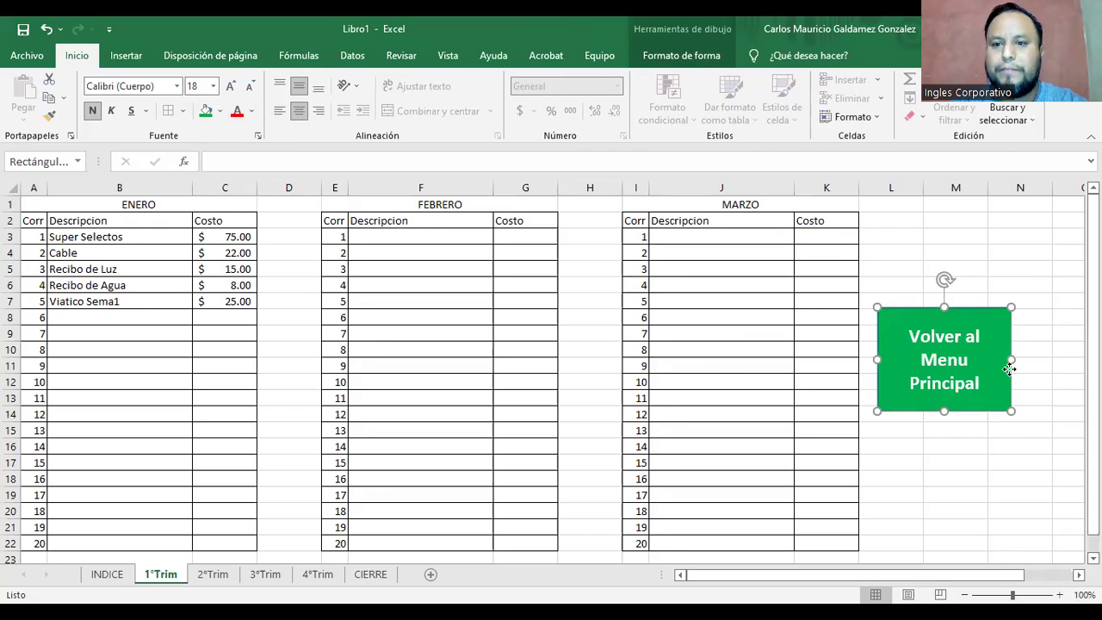
pyautogui.rightClick(1010, 369)
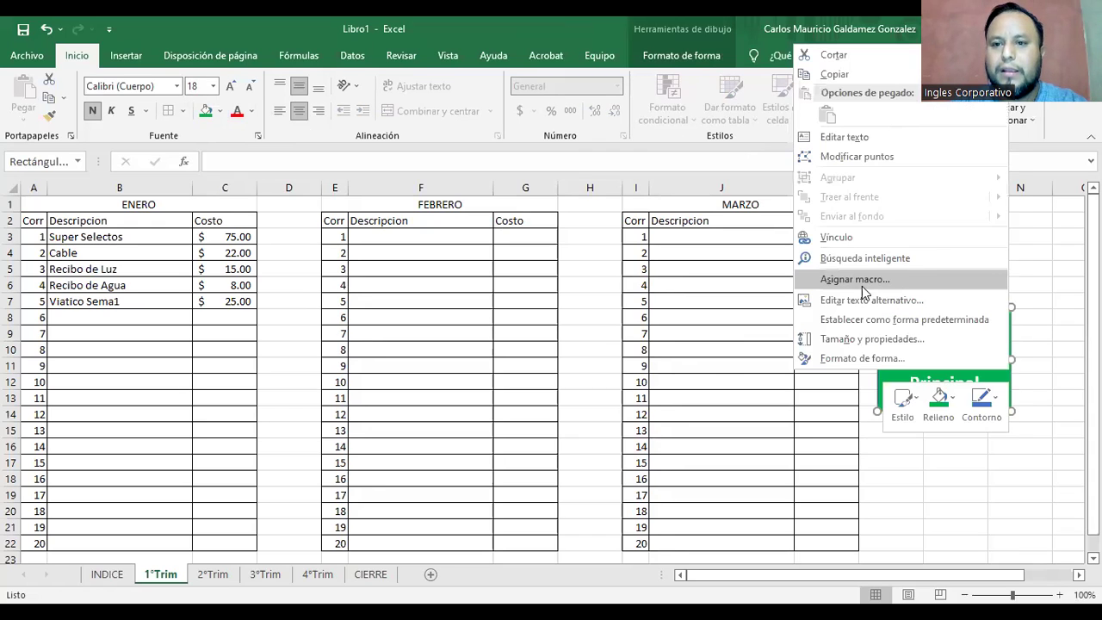
pyautogui.click(836, 237)
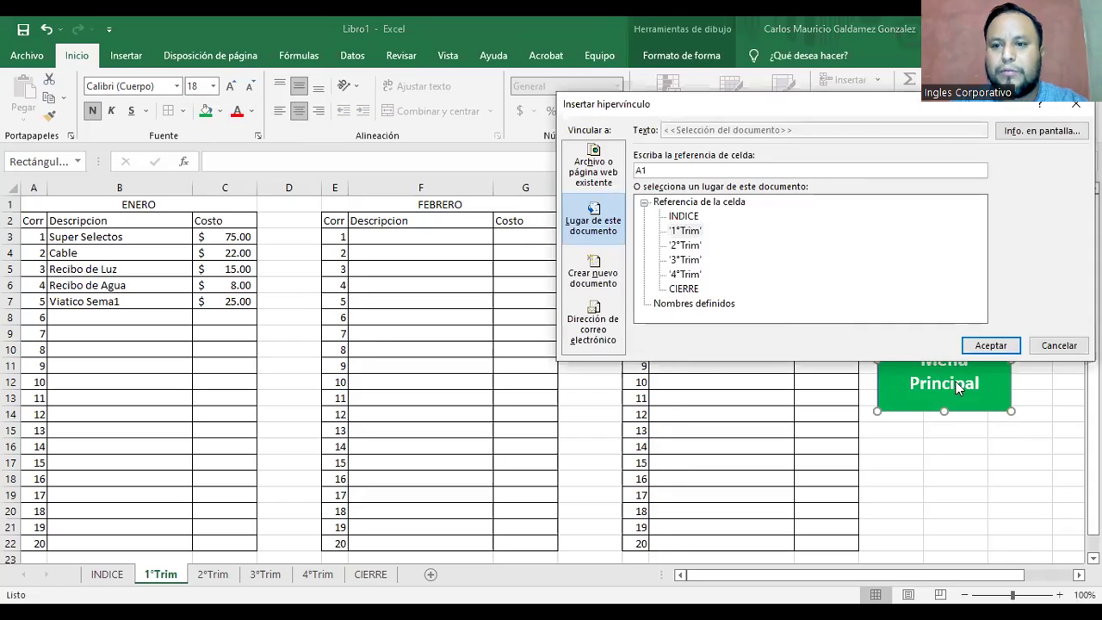
pyautogui.click(992, 344)
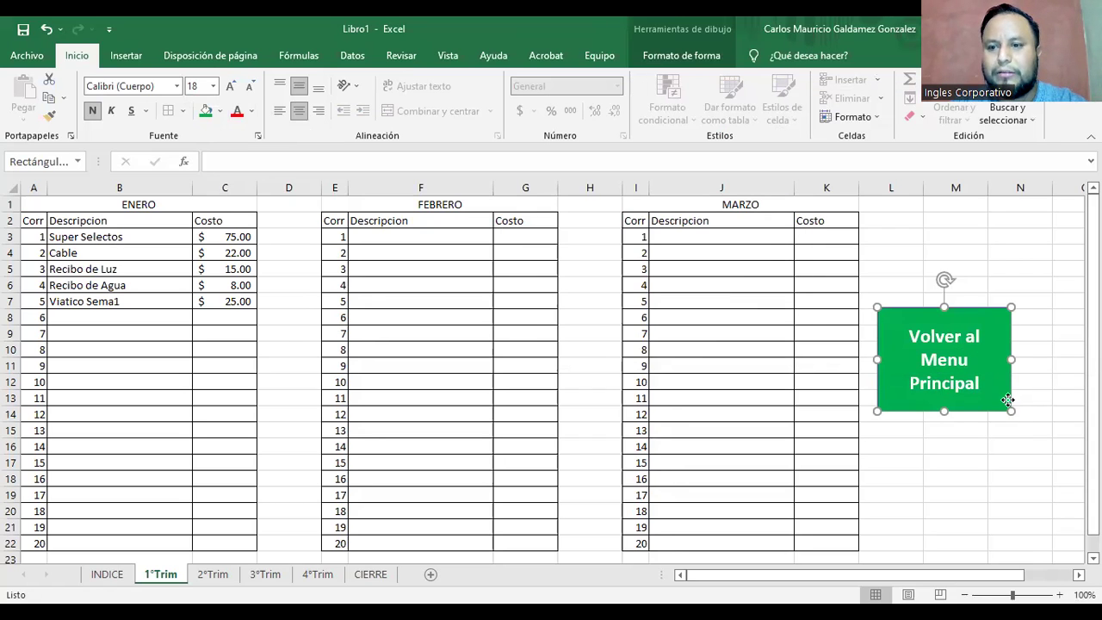
# Copy the Volver al Menu Principal button and move the original so it starts at column M
pyautogui.rightClick(1009, 408)
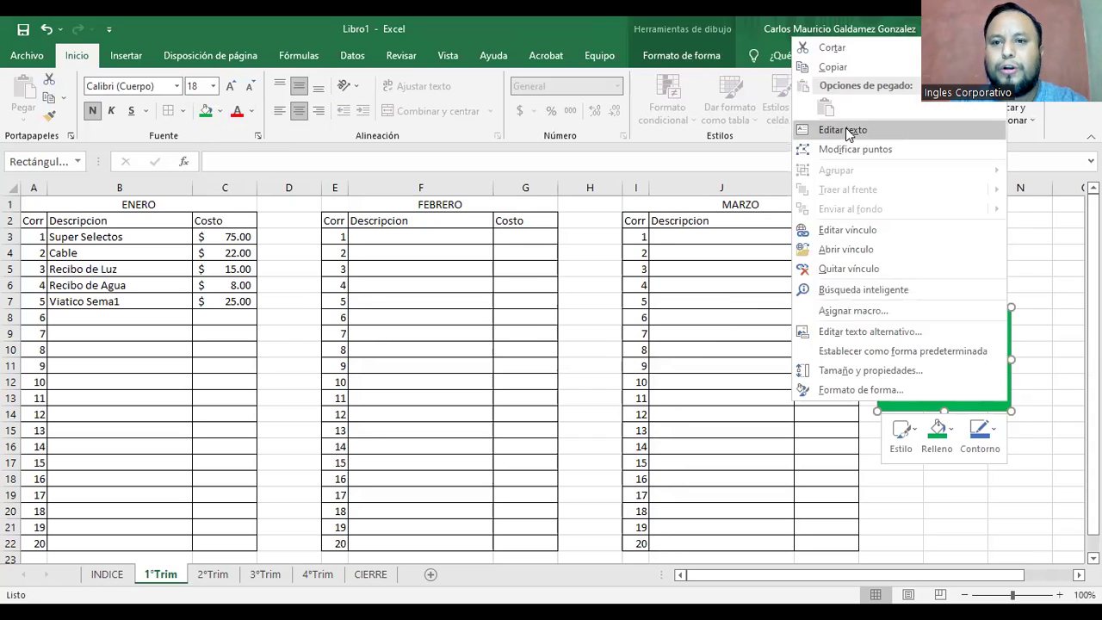
pyautogui.click(832, 67)
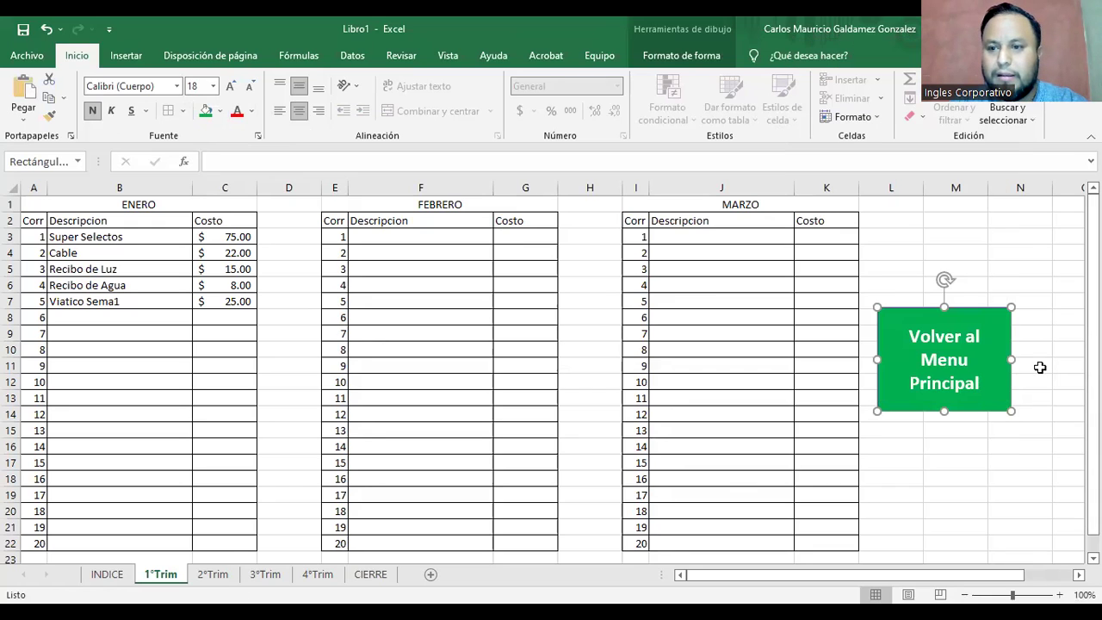
pyautogui.moveTo(1035, 353); pyautogui.dragTo(1058, 344)
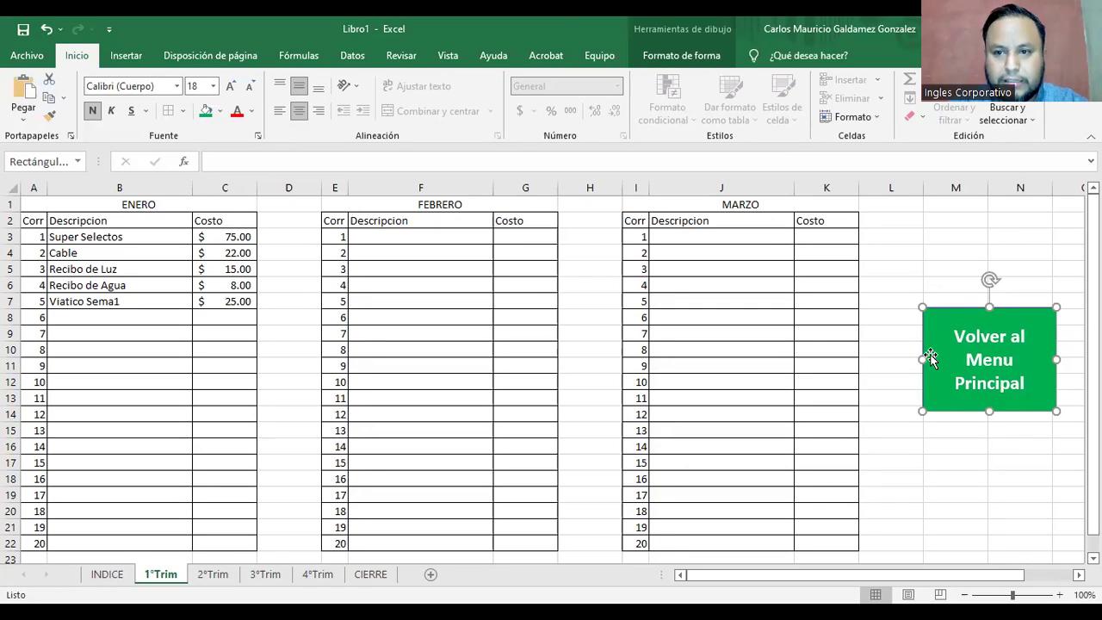
pyautogui.click(906, 317)
pyautogui.press('Right')
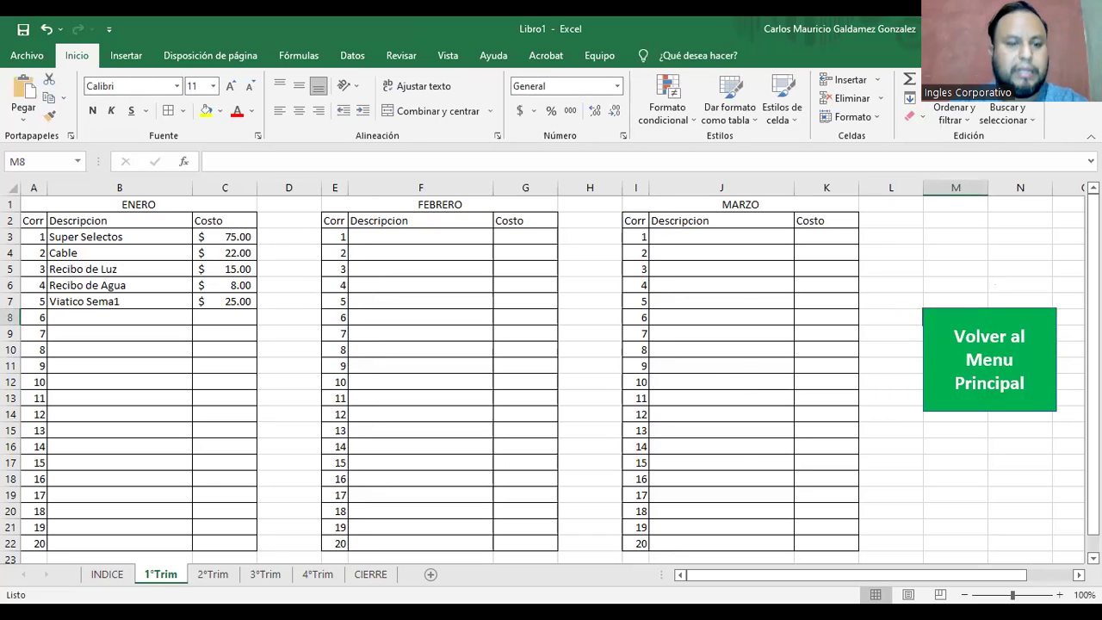
# Paste the Volver al Menu Principal button beside the tables on the 2°Trim, 3°Trim and 4°Trim sheets, starting at cell M8
pyautogui.click(897, 313)
pyautogui.hotkey('ctrl', 'v')
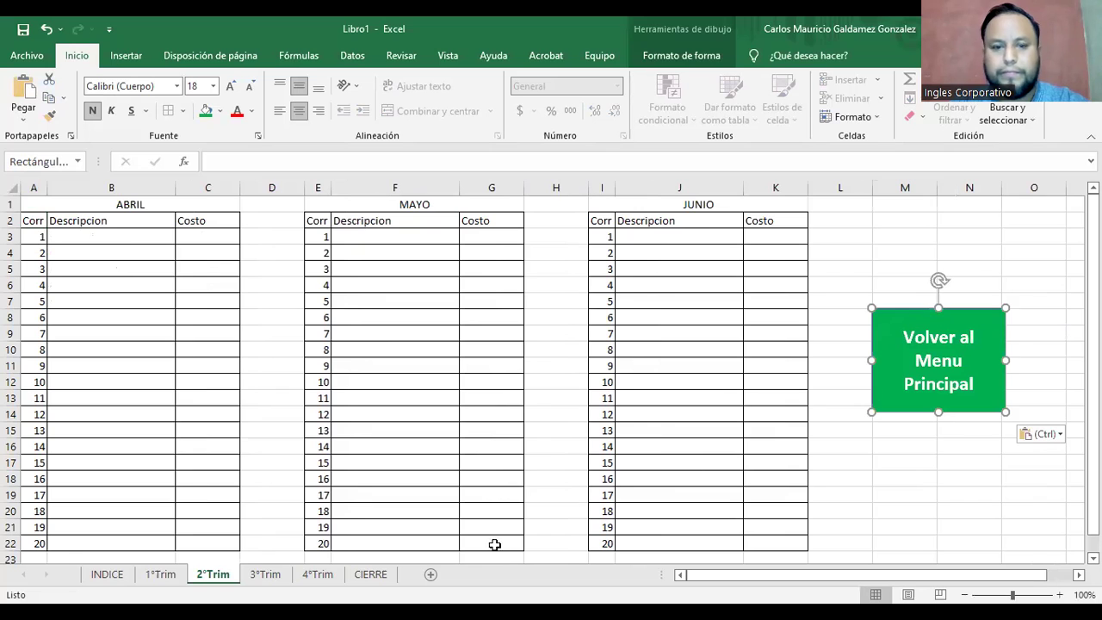
pyautogui.click(262, 572)
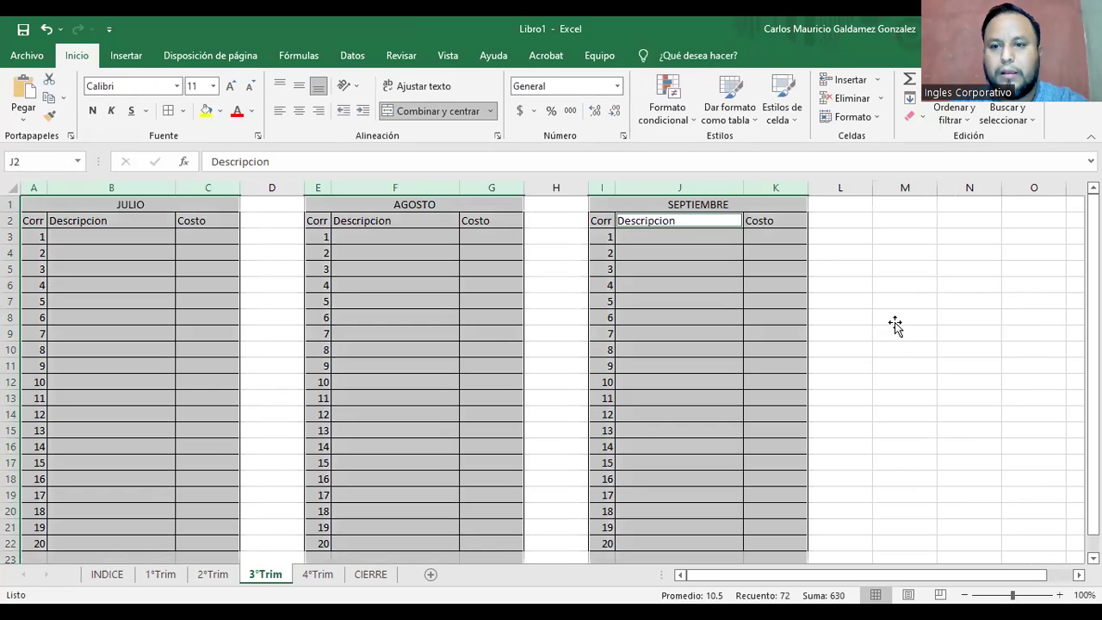
pyautogui.click(897, 320)
pyautogui.hotkey('ctrl', 'v')
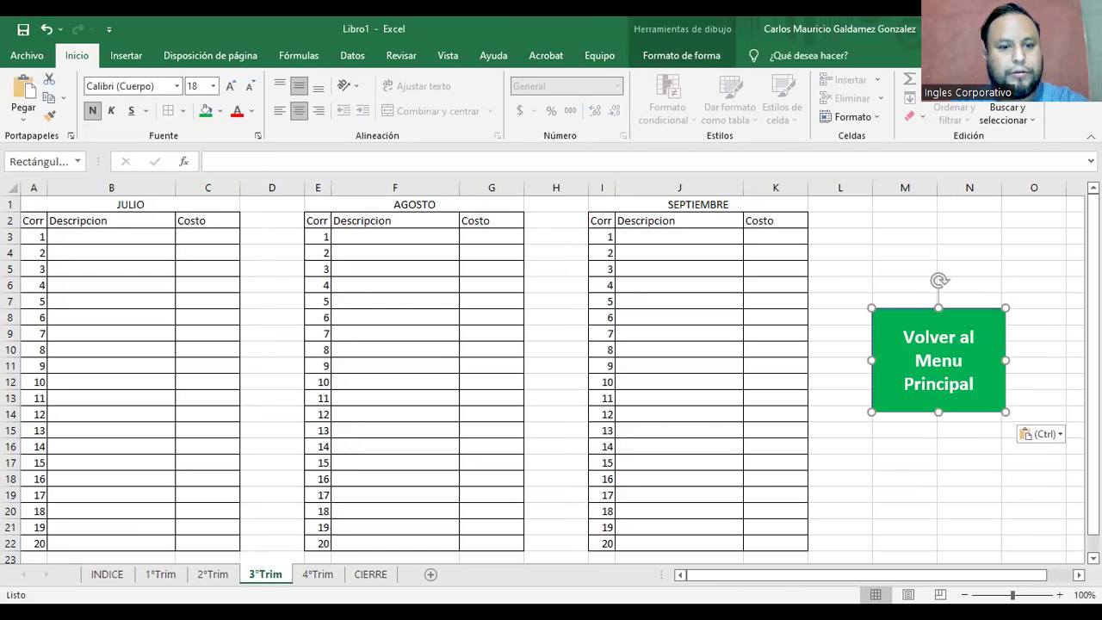
pyautogui.click(321, 574)
pyautogui.hotkey('ctrl', 'v')
# Paste the Volver al Menu Principal button on the CIERRE sheet at cell G5 and deselect it
pyautogui.click(370, 574)
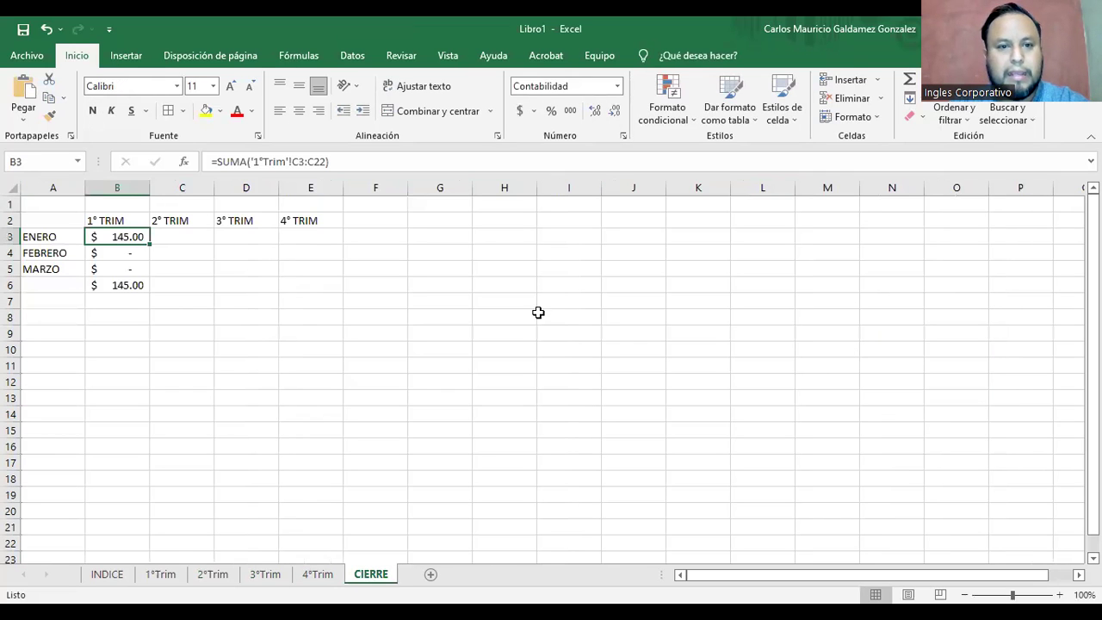
pyautogui.click(425, 266)
pyautogui.hotkey('ctrl', 'v')
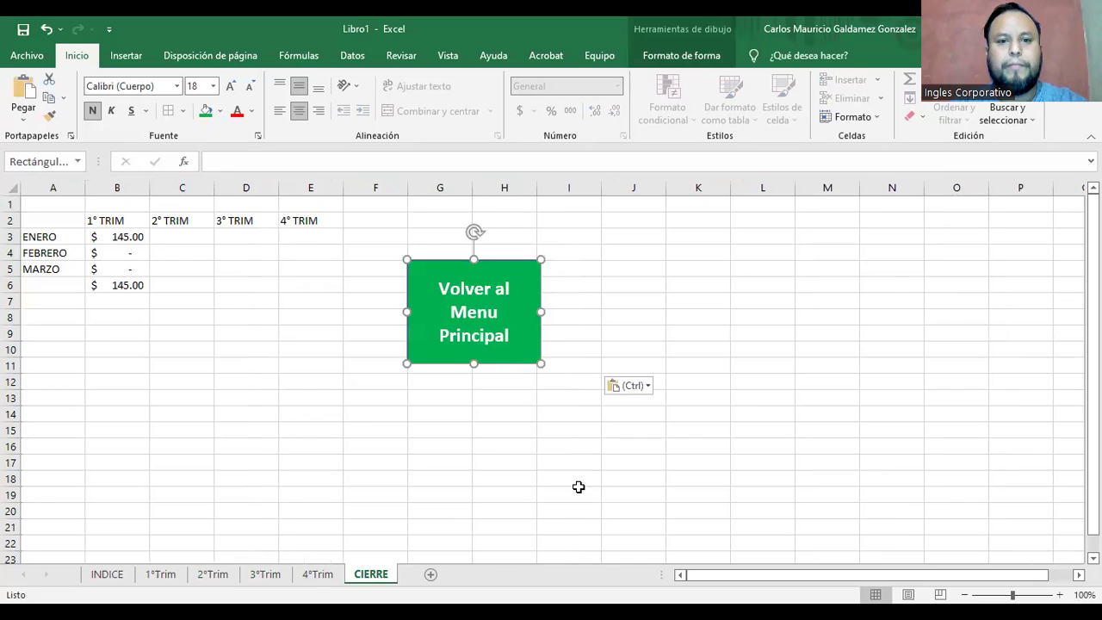
pyautogui.press('Escape')
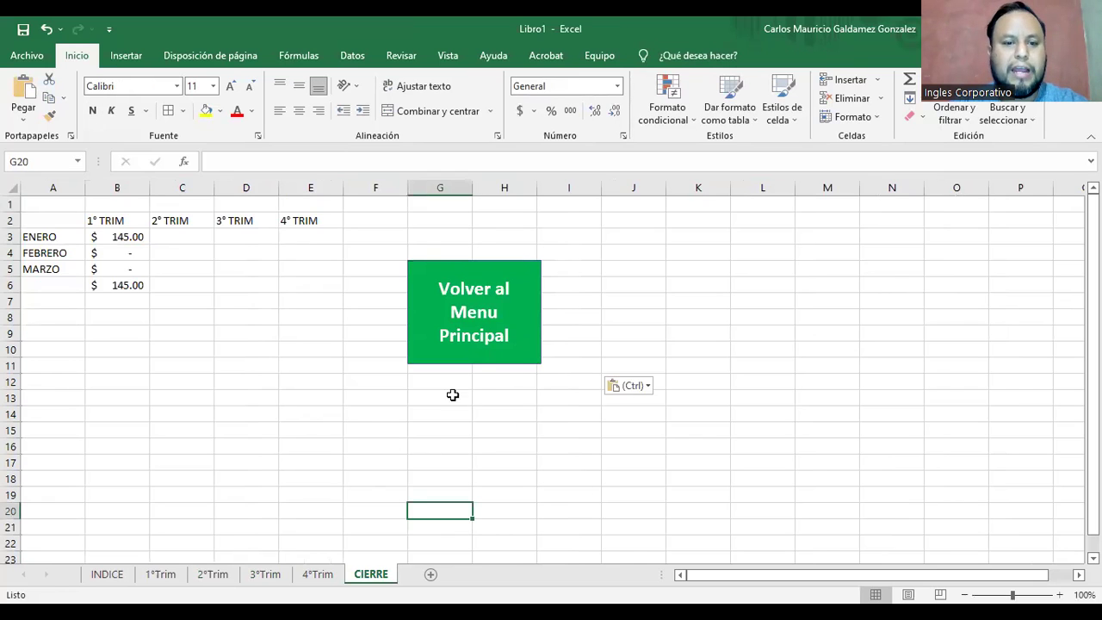
# Test the return button on CIERRE and each quarterly sheet, reaching the quarterly sheets through the INDICE arrows' hyperlinks
pyautogui.click(461, 317)
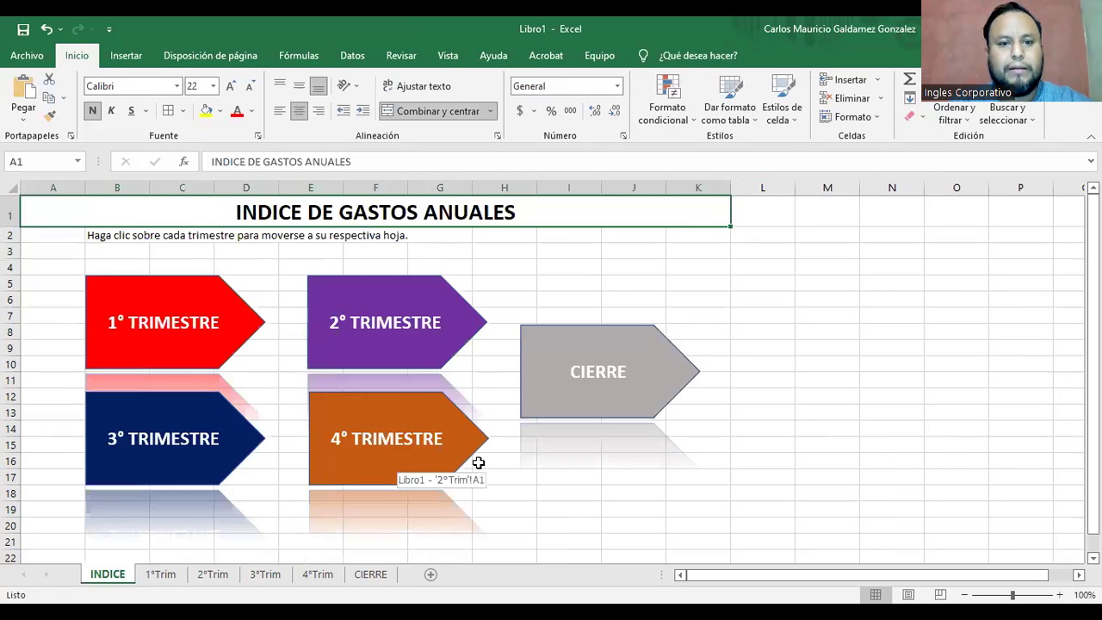
pyautogui.click(365, 435)
pyautogui.click(933, 367)
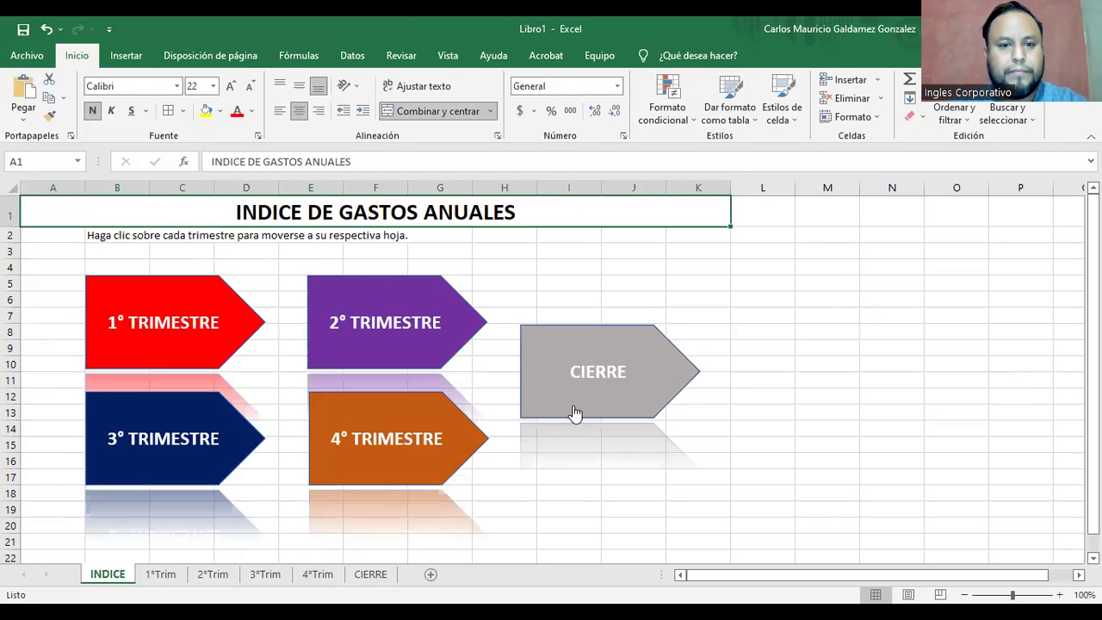
pyautogui.click(406, 324)
pyautogui.click(937, 346)
pyautogui.click(191, 449)
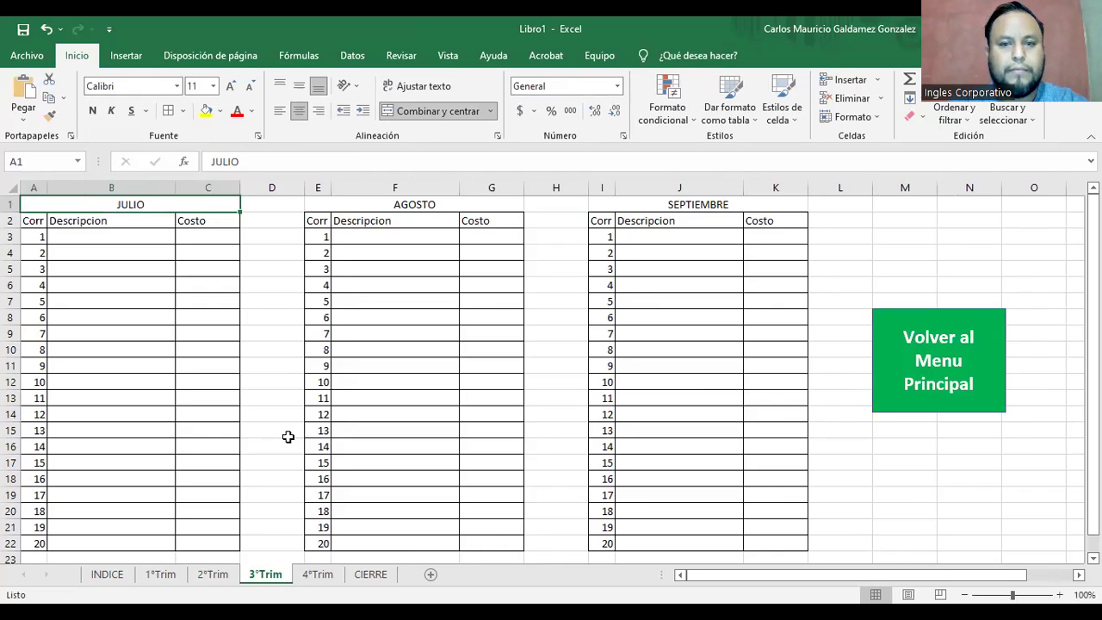
pyautogui.click(919, 358)
pyautogui.click(200, 319)
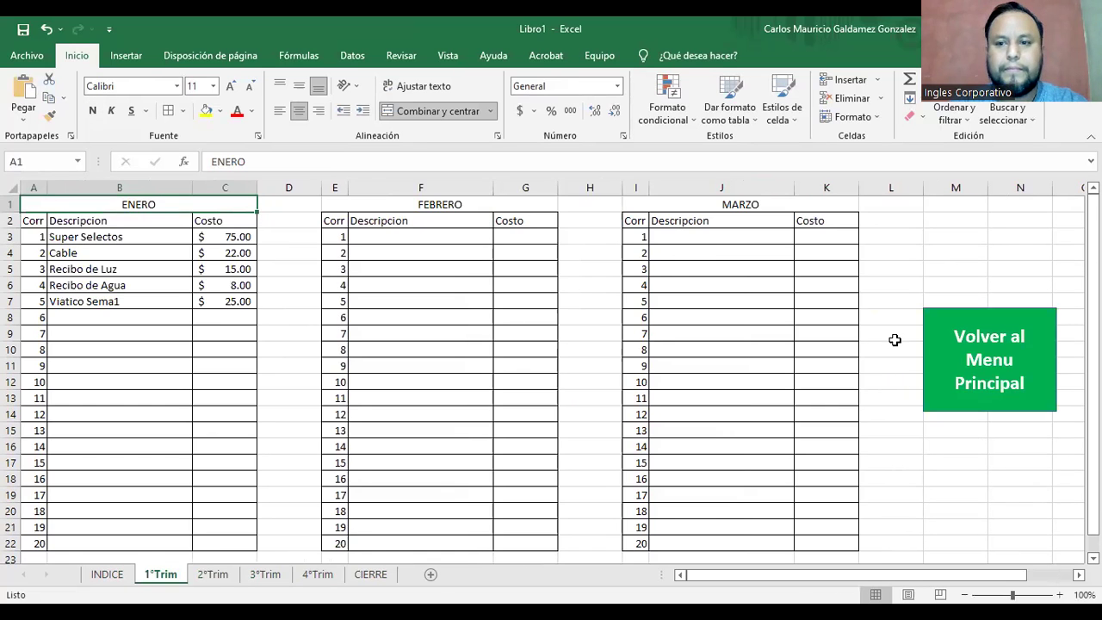
pyautogui.click(962, 371)
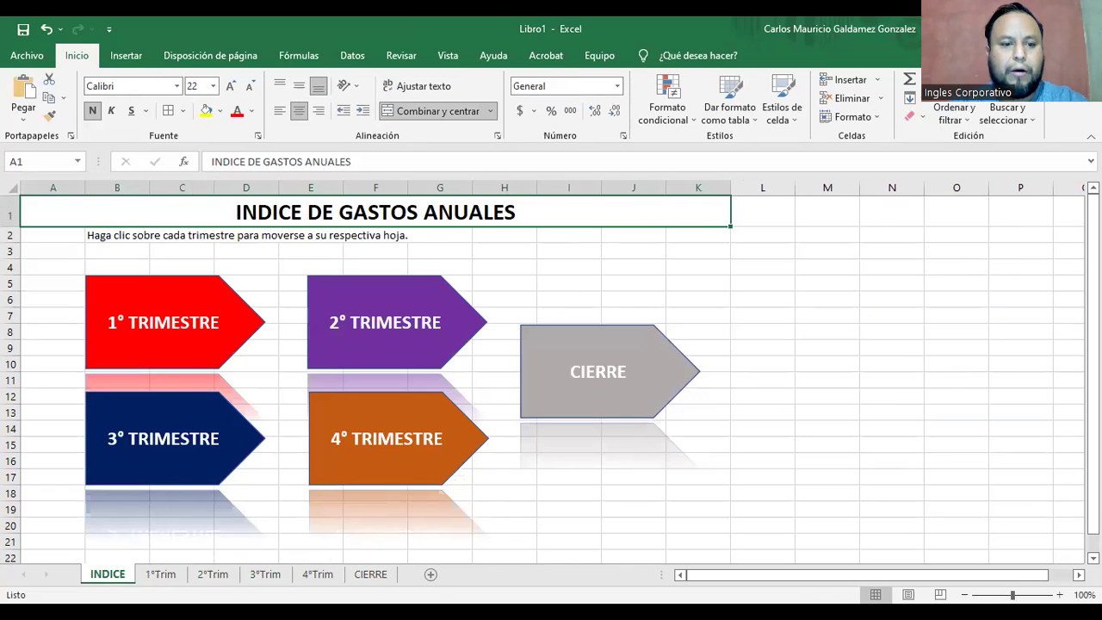
# Review the quarterly sheets and the CIERRE sheet one by one, and return to the INDICE sheet
pyautogui.click(160, 574)
pyautogui.click(213, 575)
pyautogui.click(318, 574)
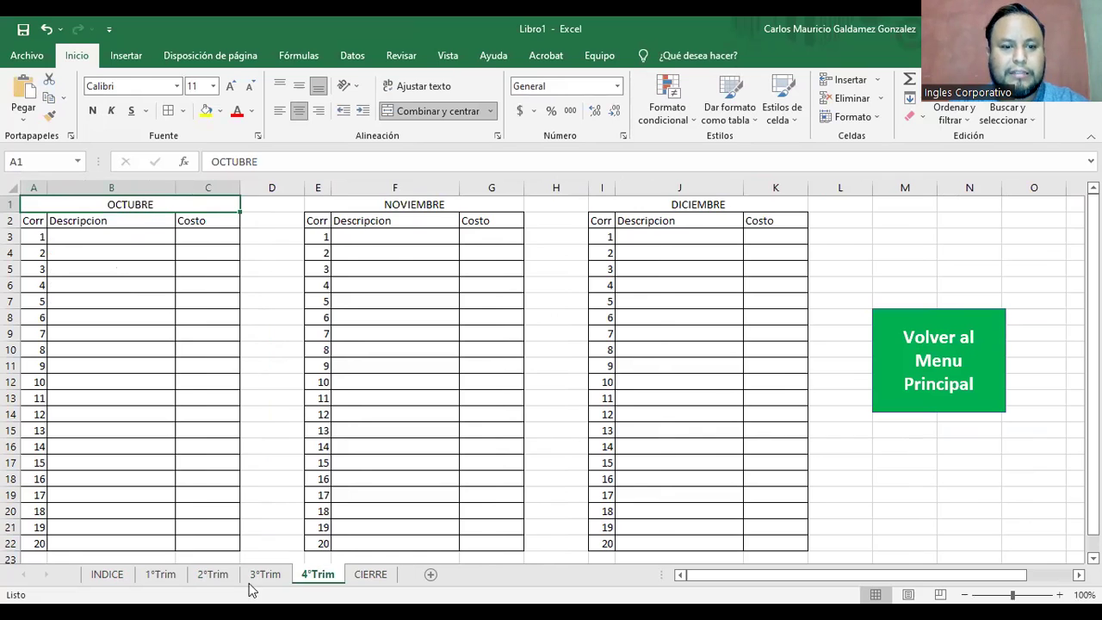
pyautogui.click(160, 575)
pyautogui.click(212, 574)
pyautogui.click(266, 574)
pyautogui.click(318, 575)
pyautogui.click(369, 574)
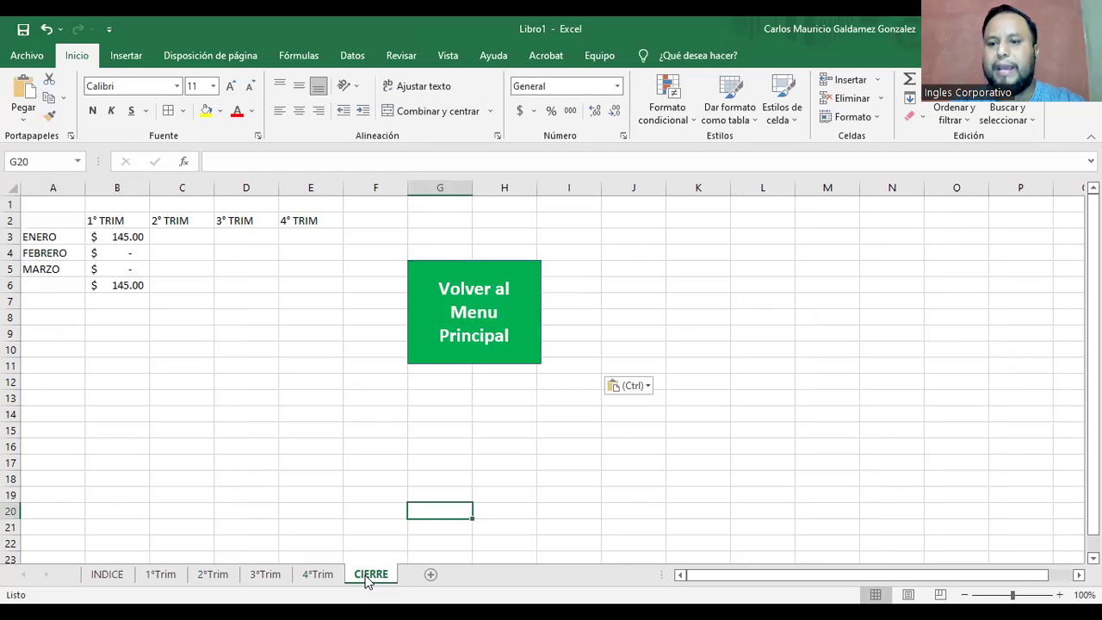
pyautogui.click(105, 574)
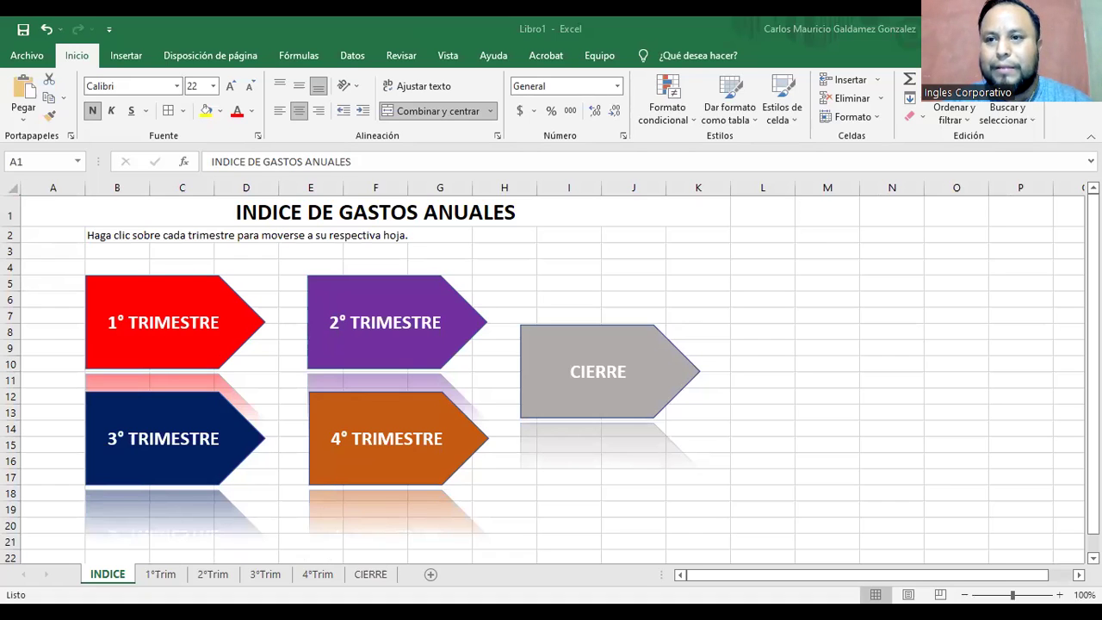
# Paste the copied floppy disk image on the INDICE sheet, shrink it and place it in column J above the CIERRE arrow
pyautogui.rightClick(818, 365)
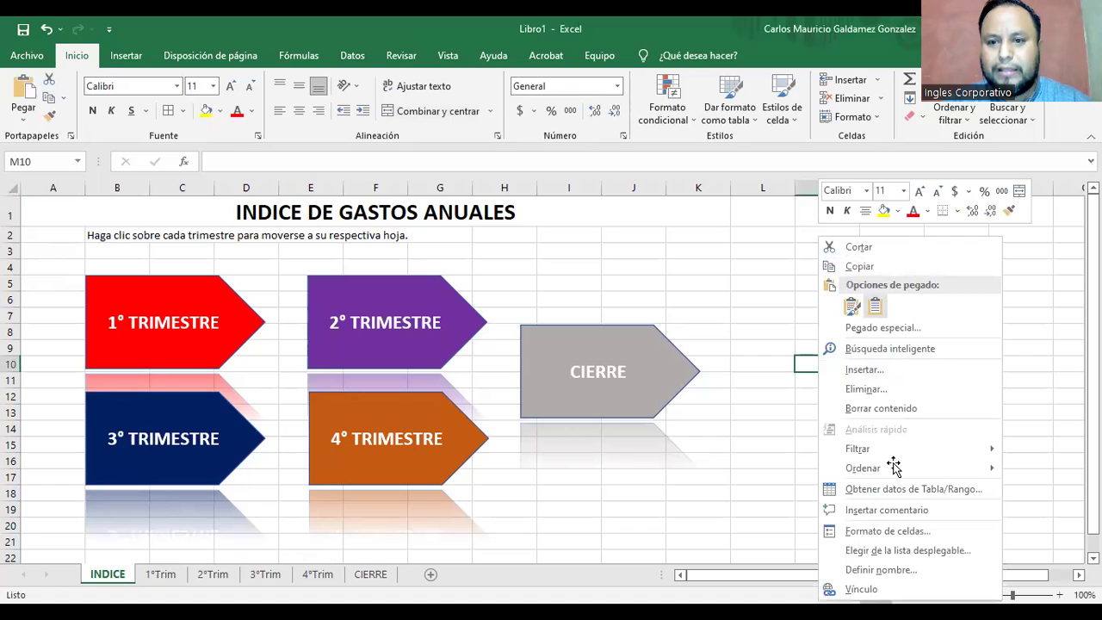
pyautogui.hotkey('ctrl', 'v')
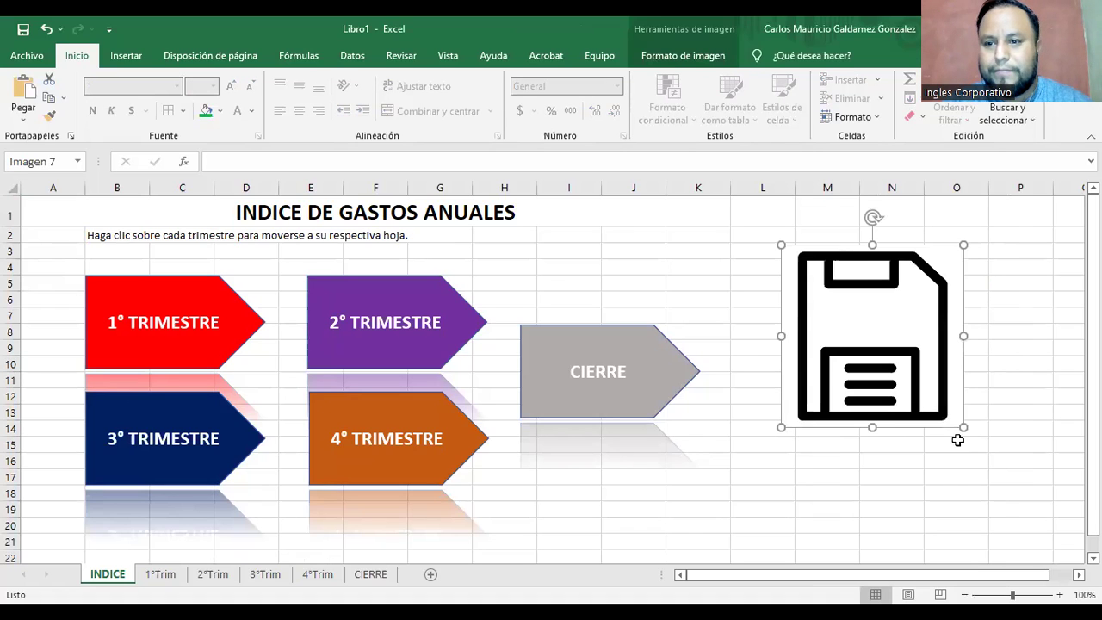
pyautogui.moveTo(964, 428); pyautogui.dragTo(627, 246)
pyautogui.click(709, 249)
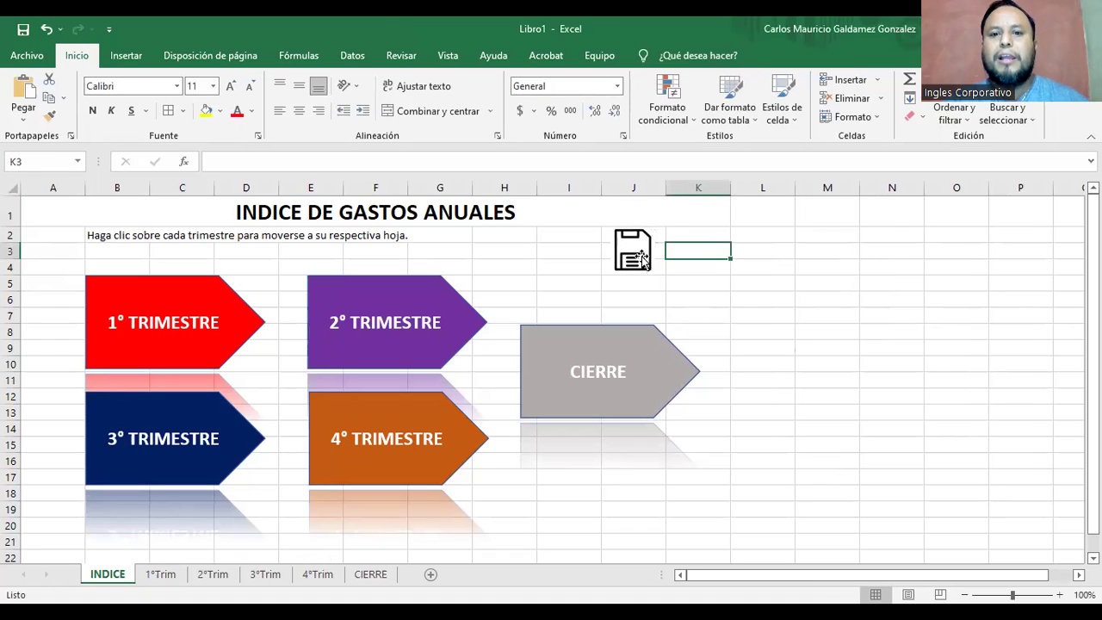
pyautogui.click(642, 255)
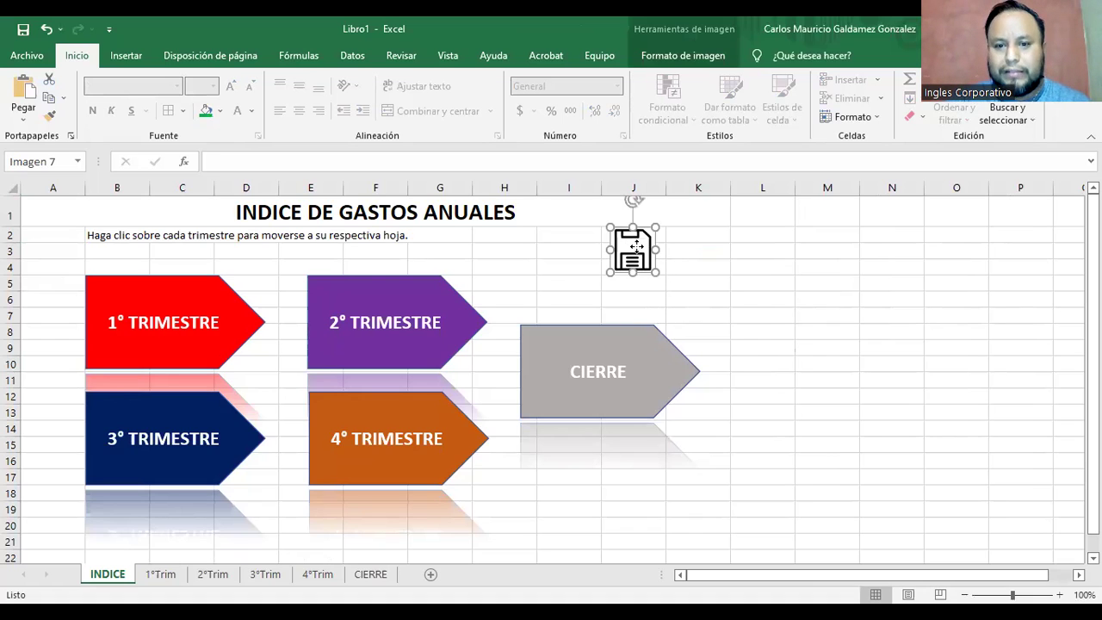
pyautogui.rightClick(636, 248)
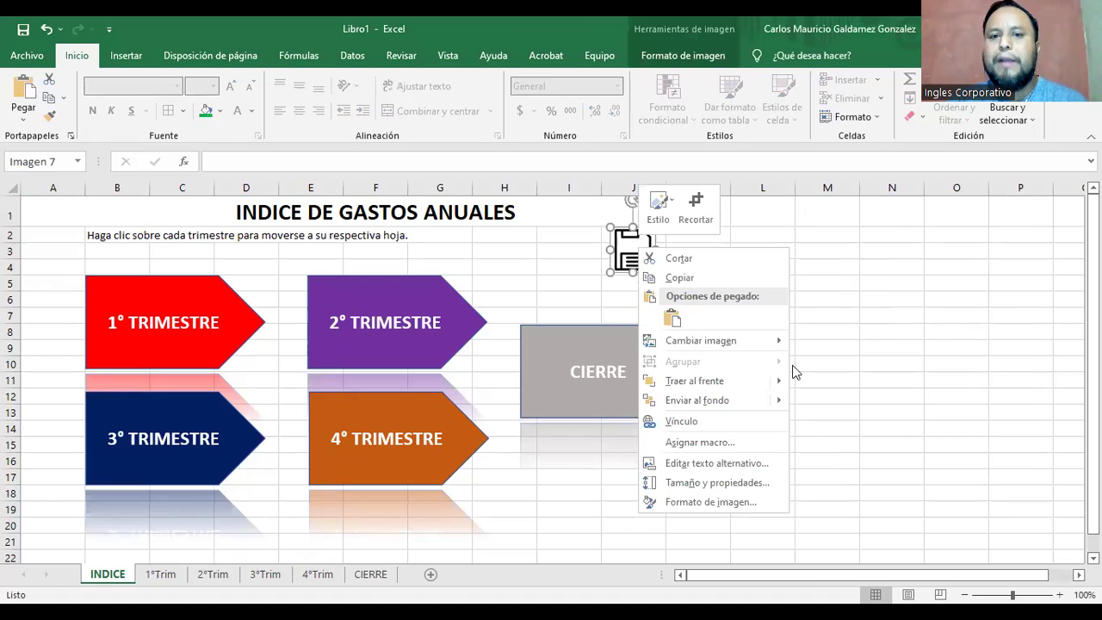
pyautogui.moveTo(847, 413)
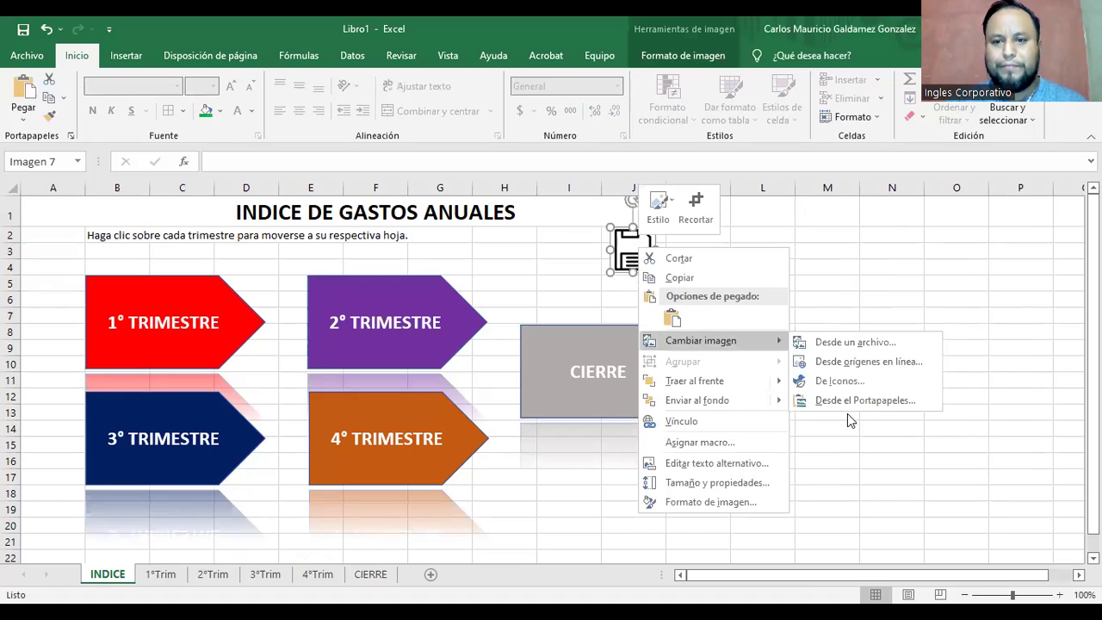
pyautogui.click(845, 465)
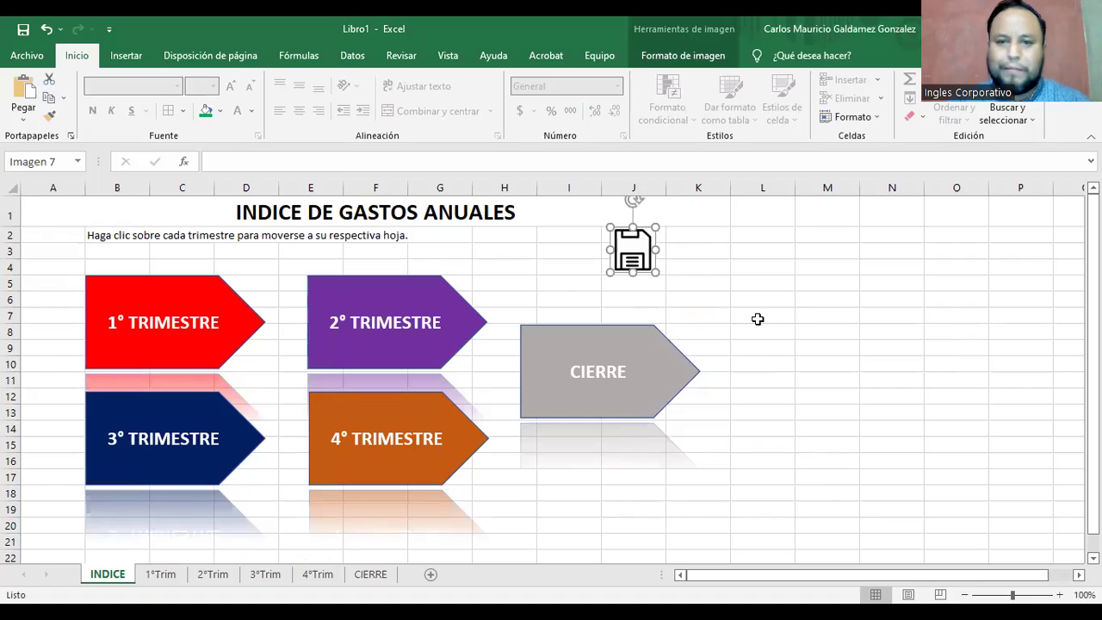
# Nudge the floppy disk image slightly downward above the CIERRE arrow and deselect it
pyautogui.moveTo(636, 259); pyautogui.dragTo(635, 257)
pyautogui.click(727, 250)
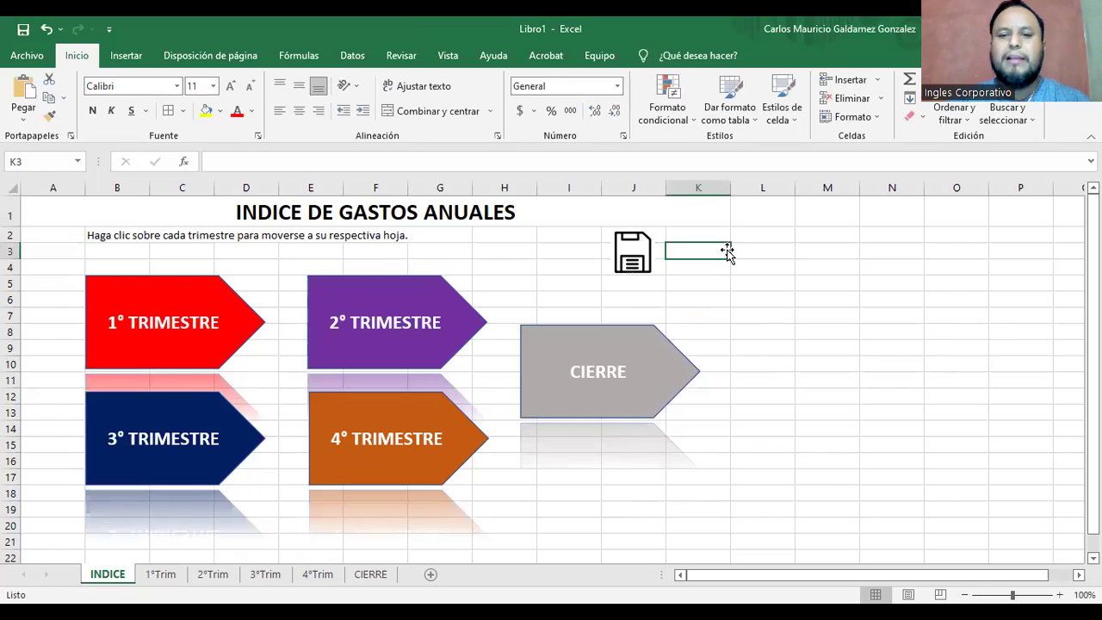